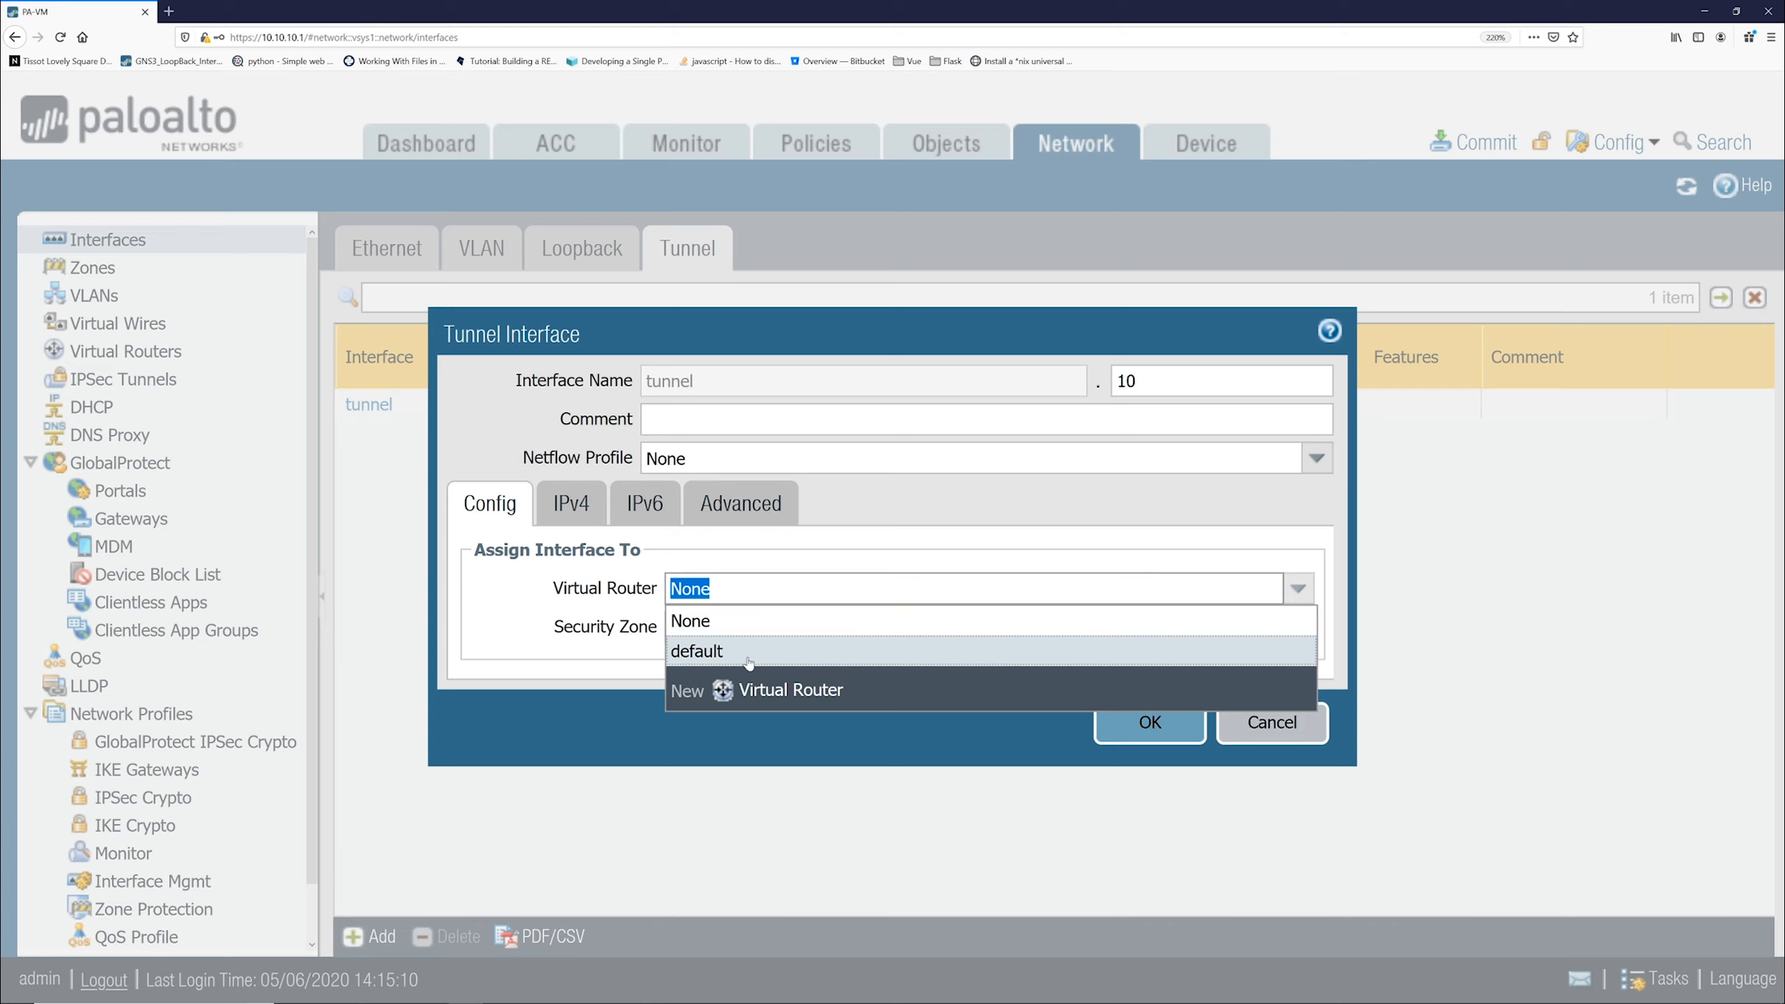
Assign tunnel interface 10 to the default virtual router and the VPN_trust security zone, and save the interface
left_click(750, 654)
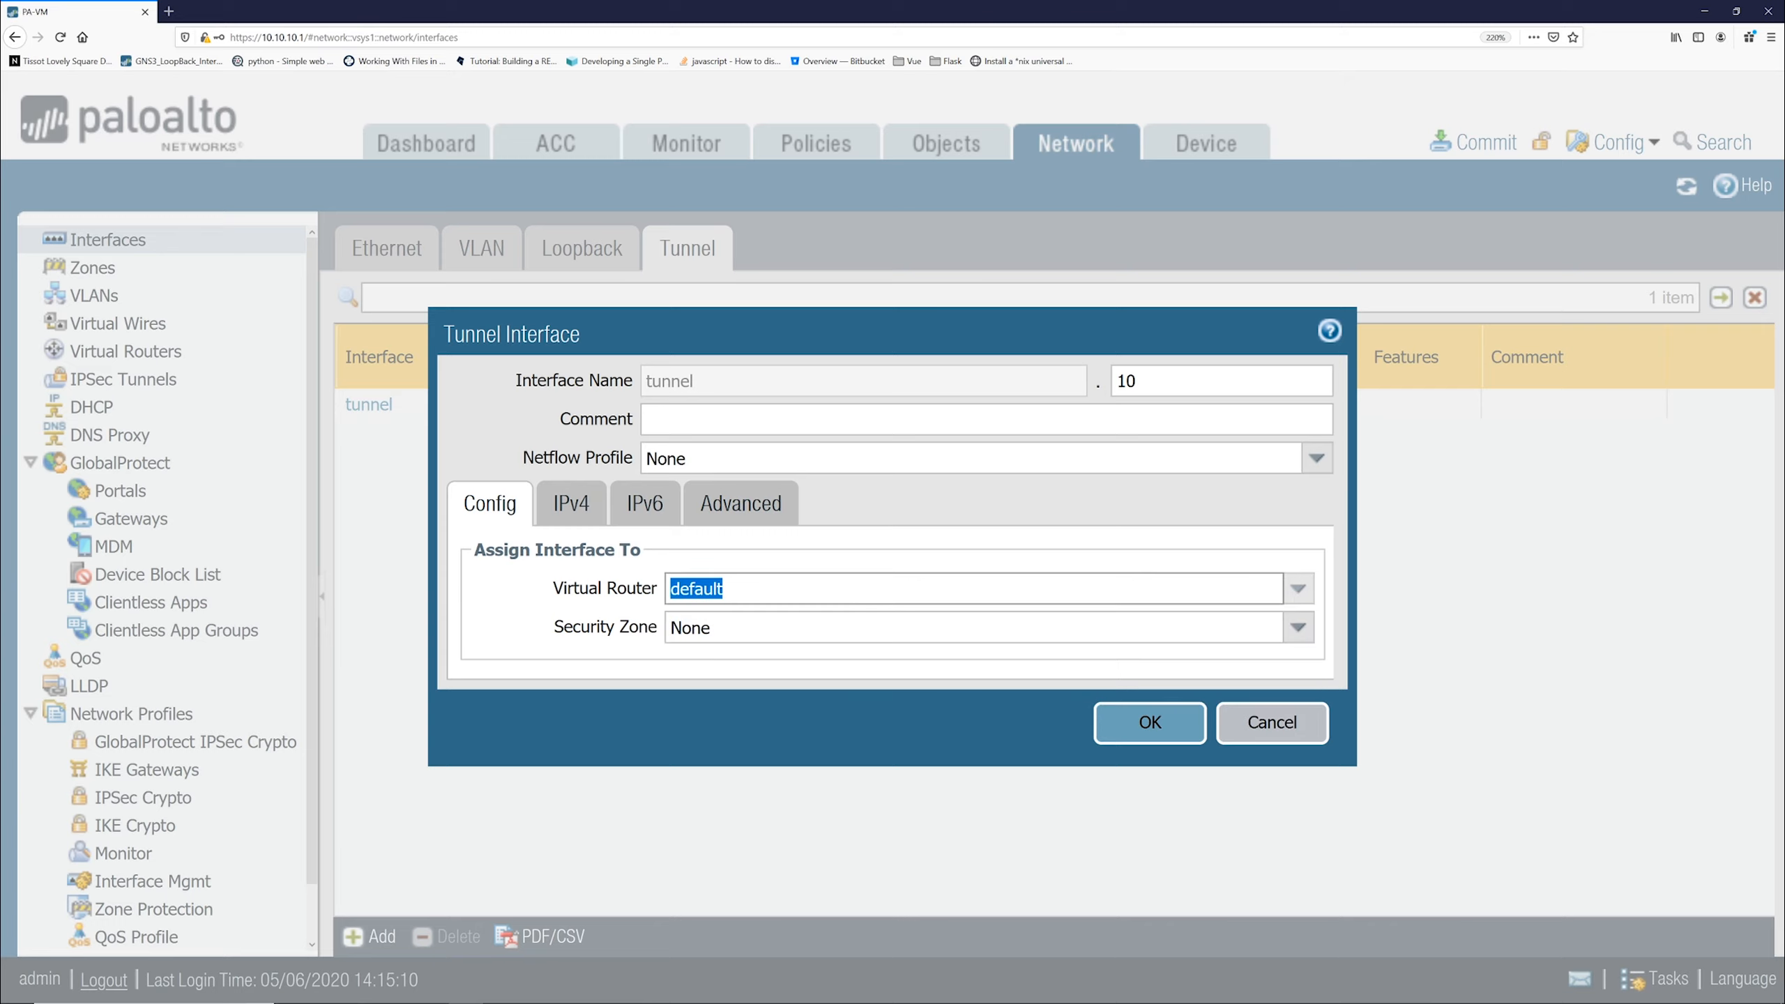
left_click(1299, 628)
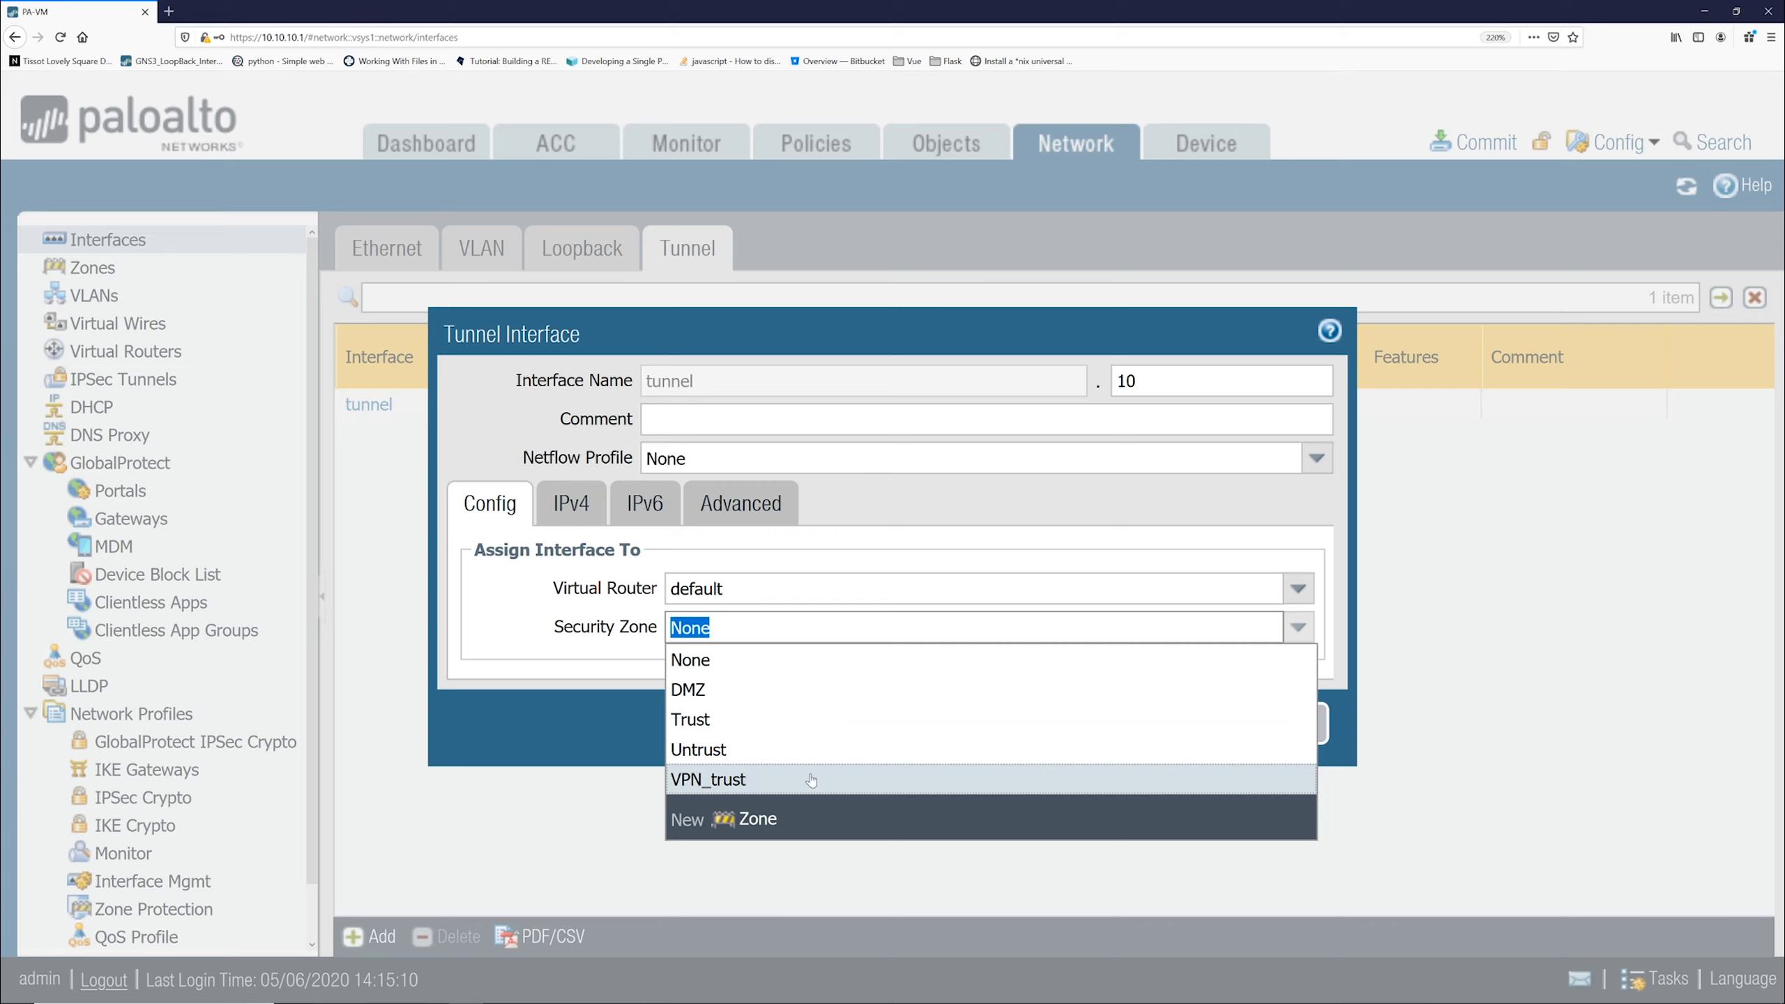
left_click(690, 780)
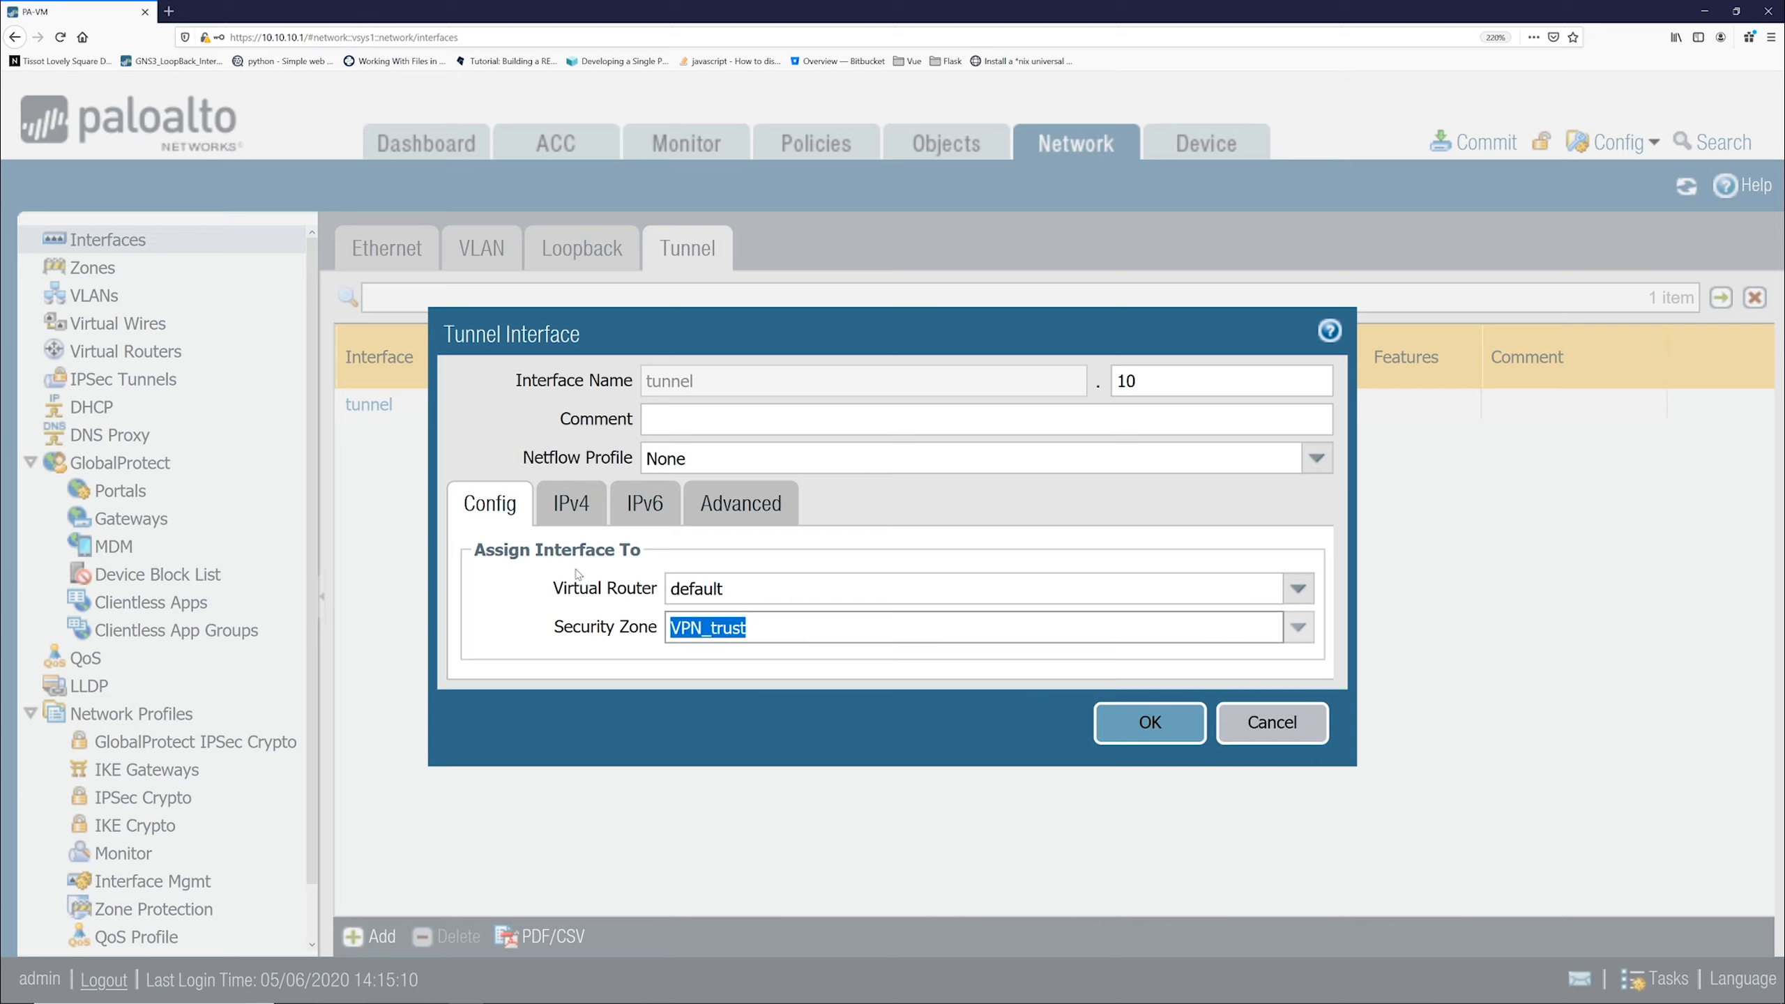
left_click(583, 504)
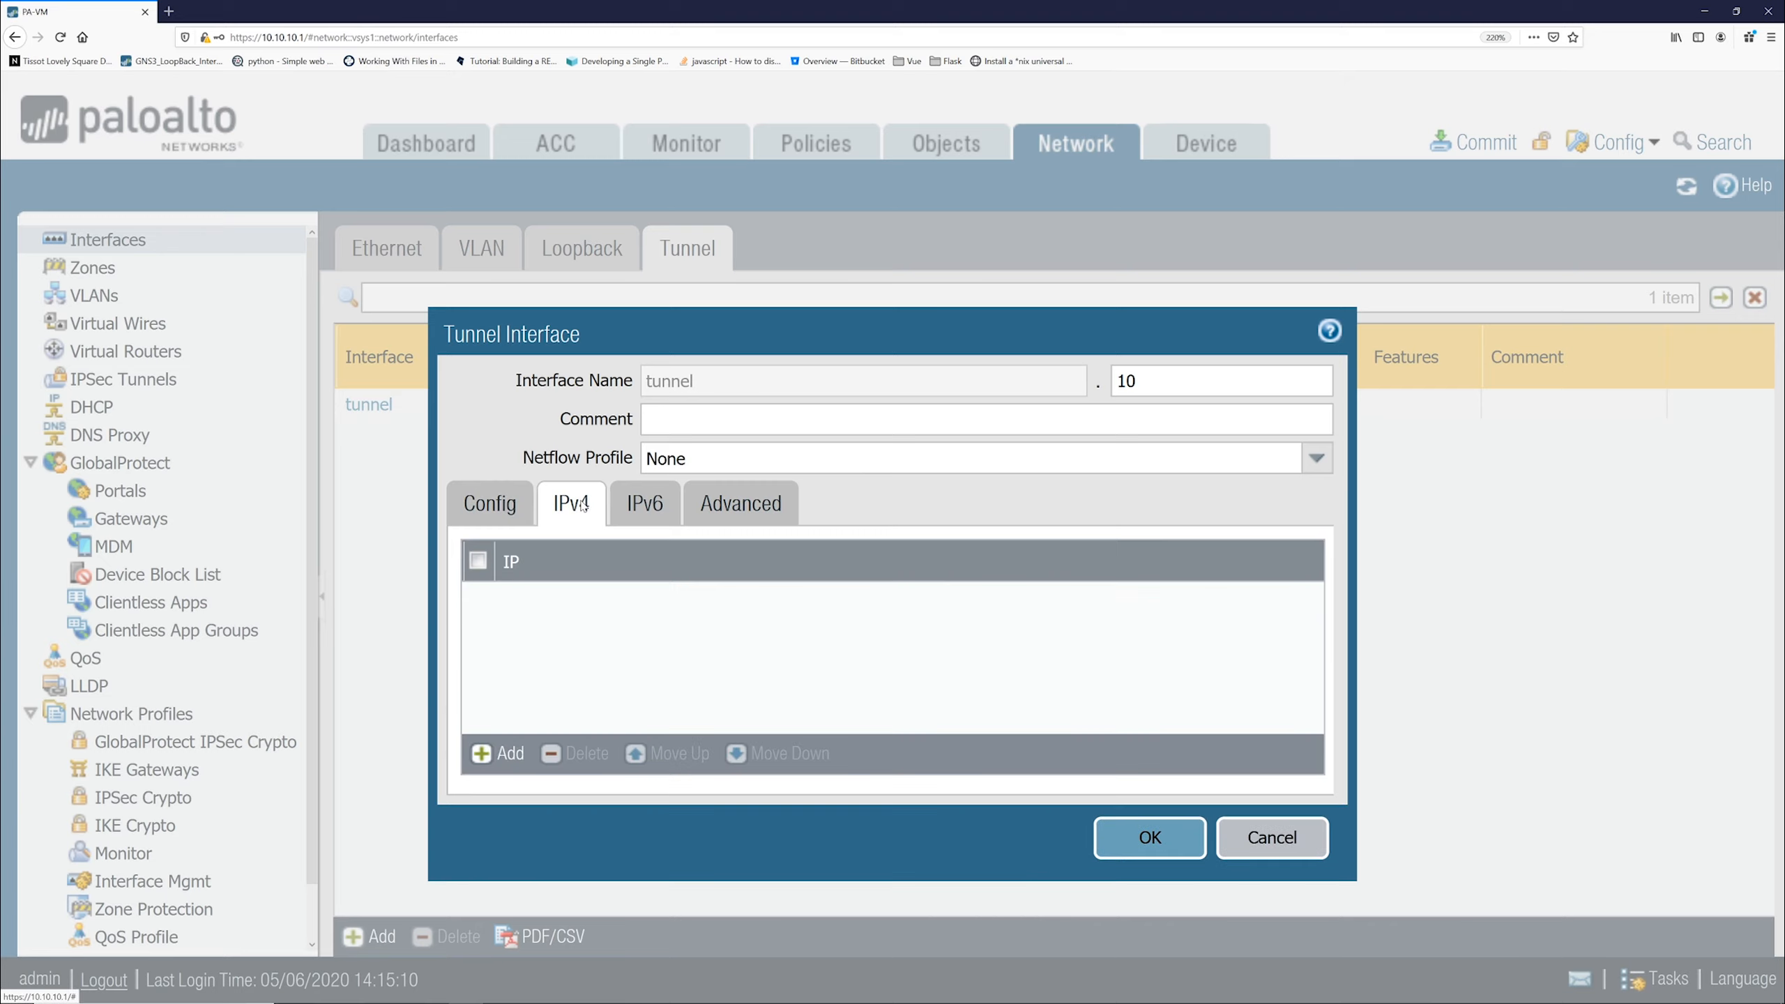
left_click(741, 514)
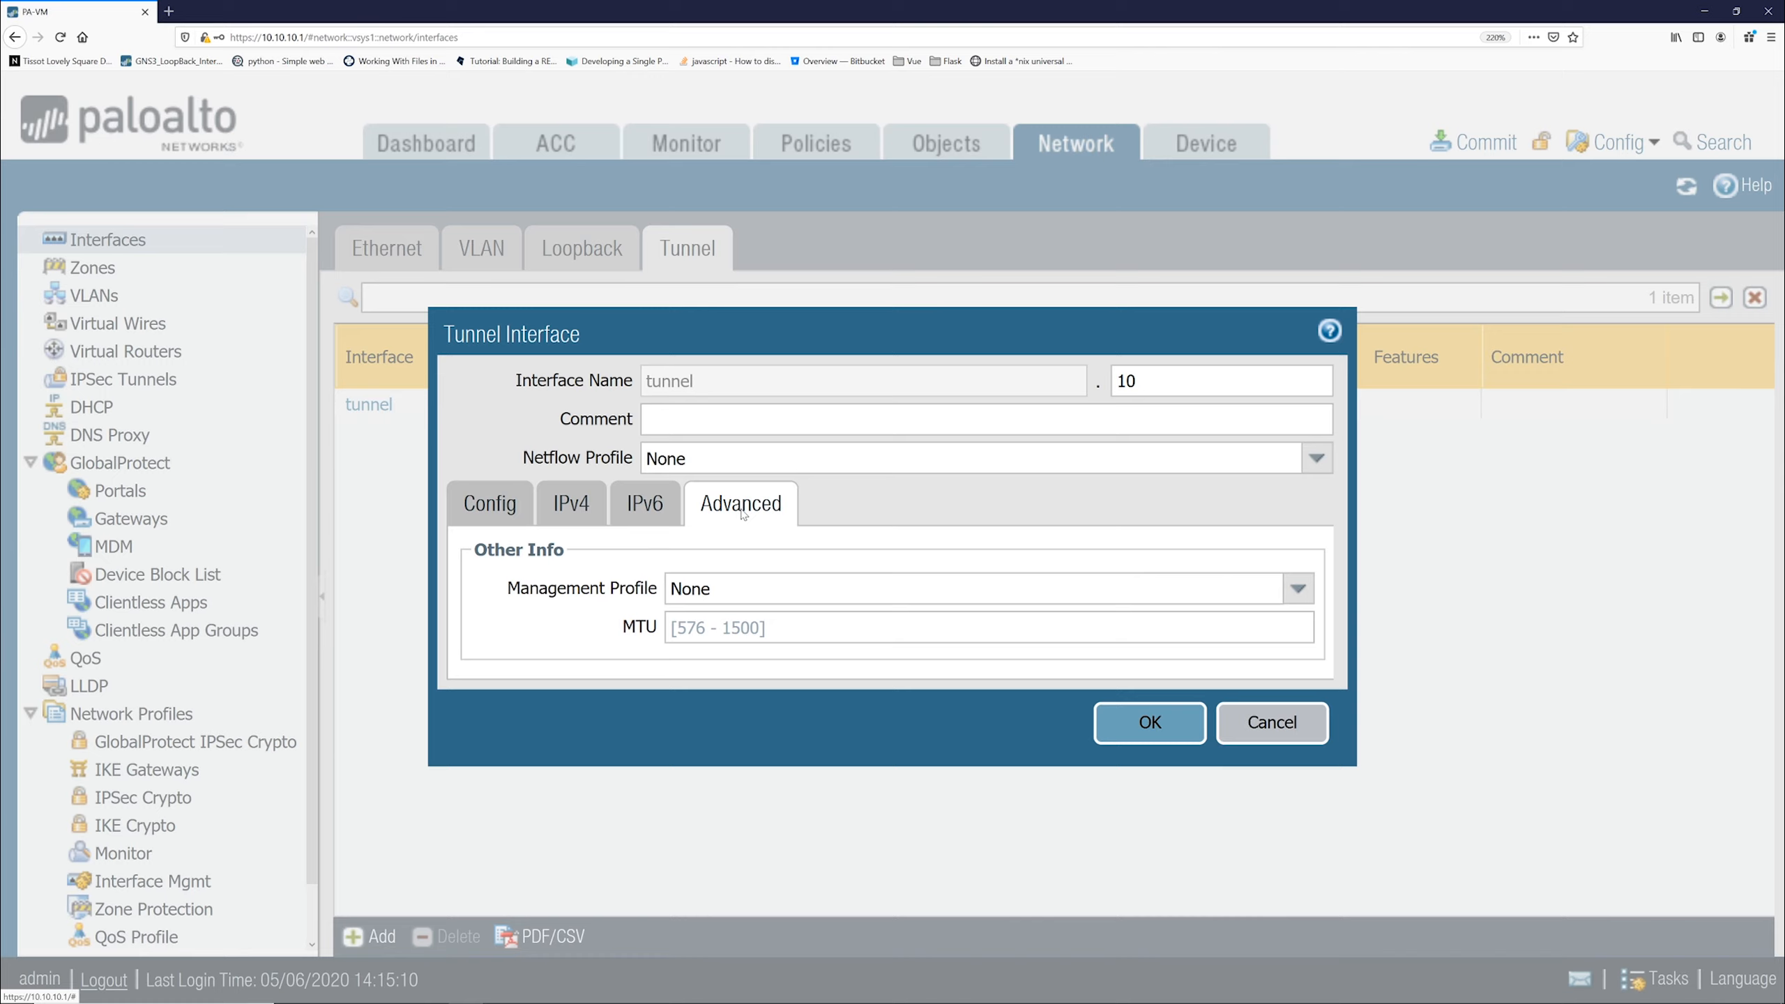
left_click(581, 513)
left_click(631, 511)
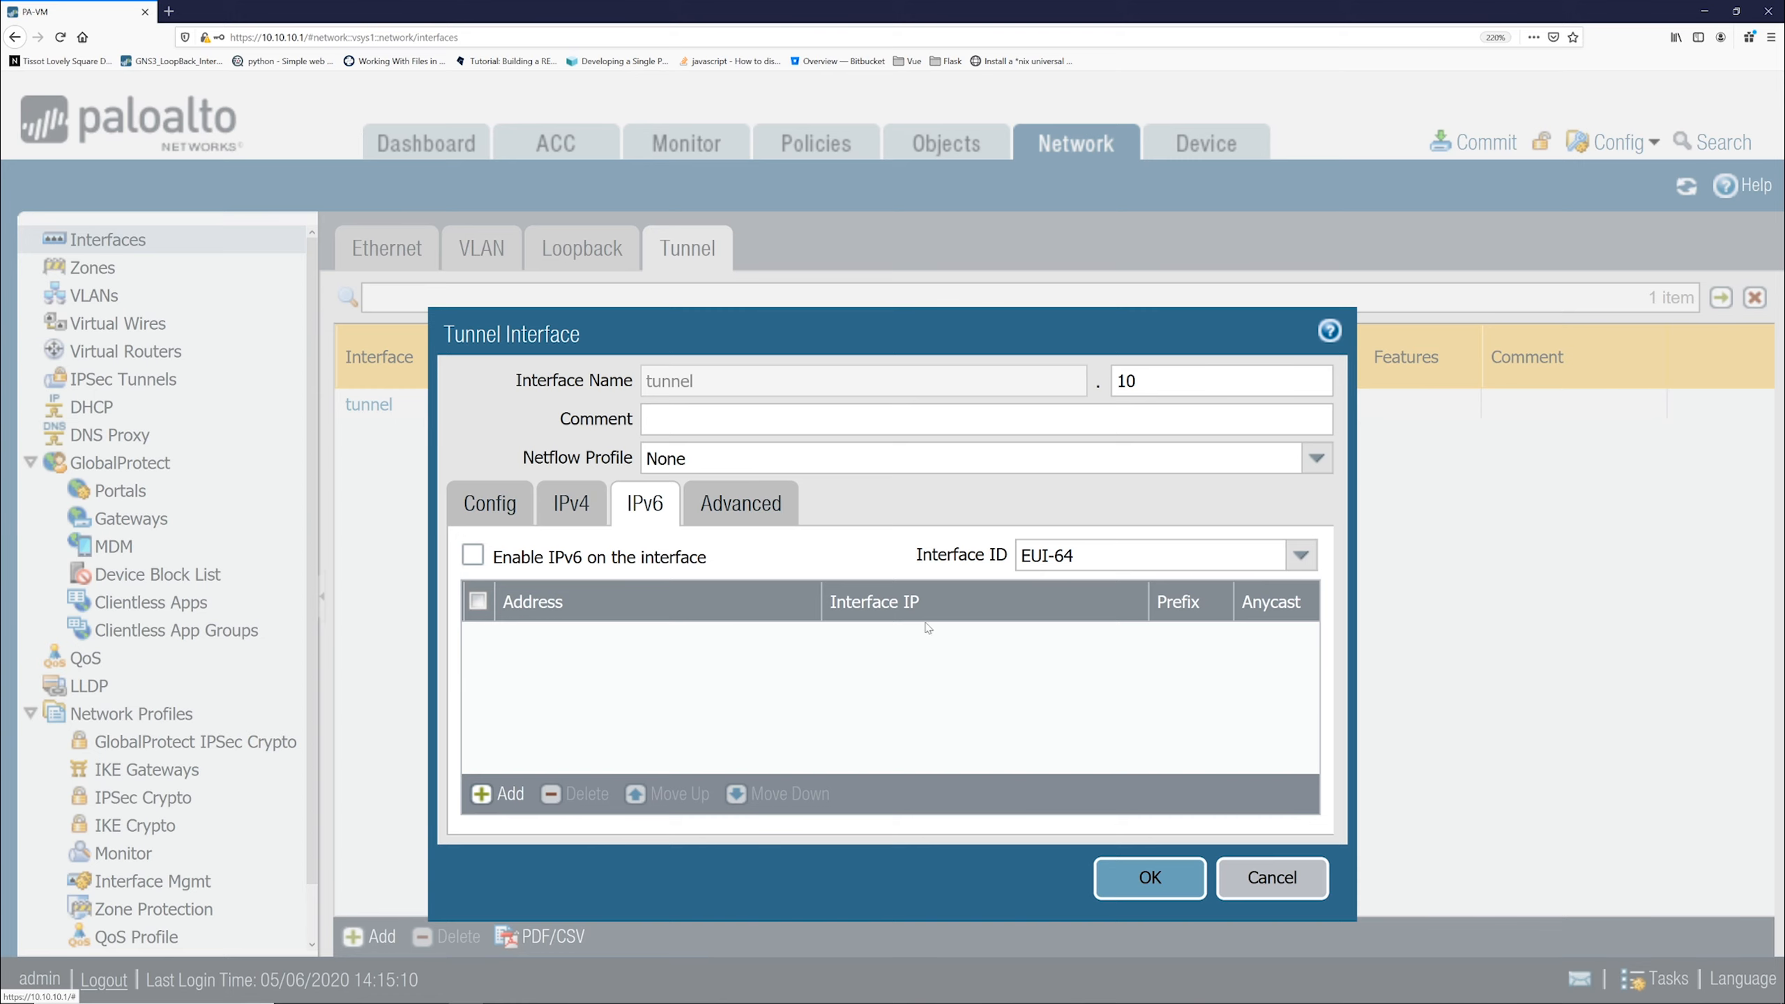
left_click(1152, 879)
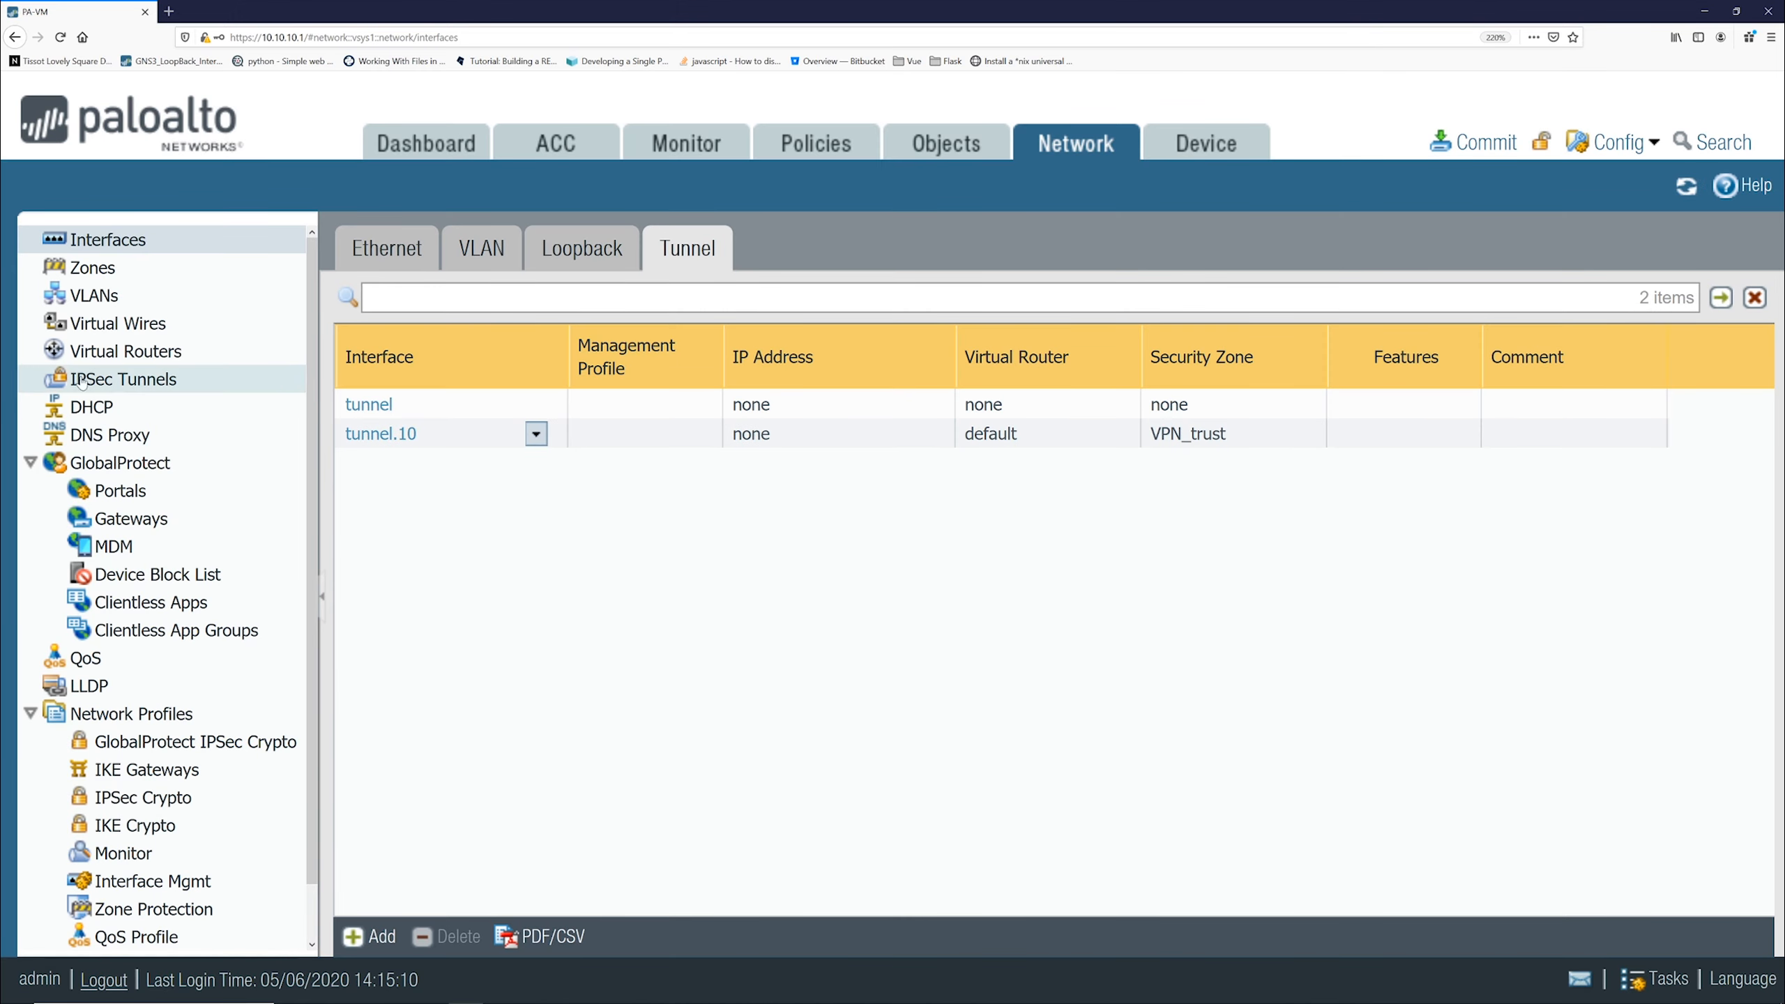
Add a new GlobalProtect portal configuration and name it GP_Remote
left_click(117, 492)
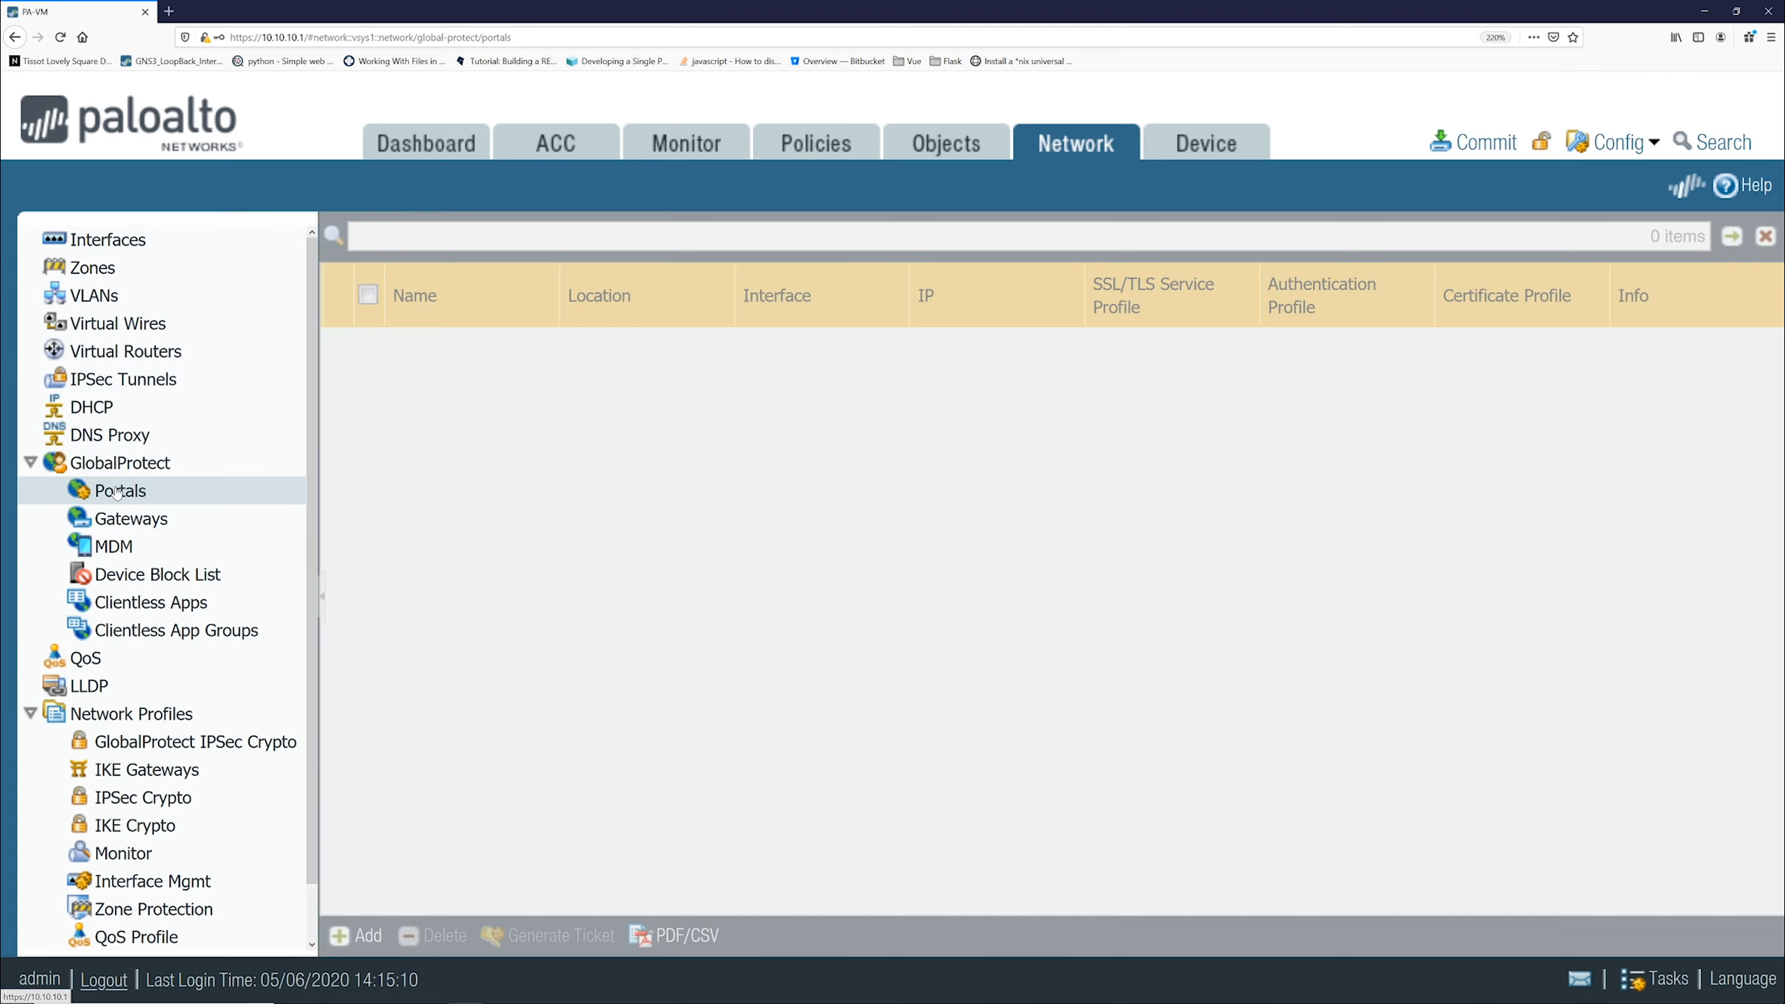
left_click(364, 940)
left_click(820, 336)
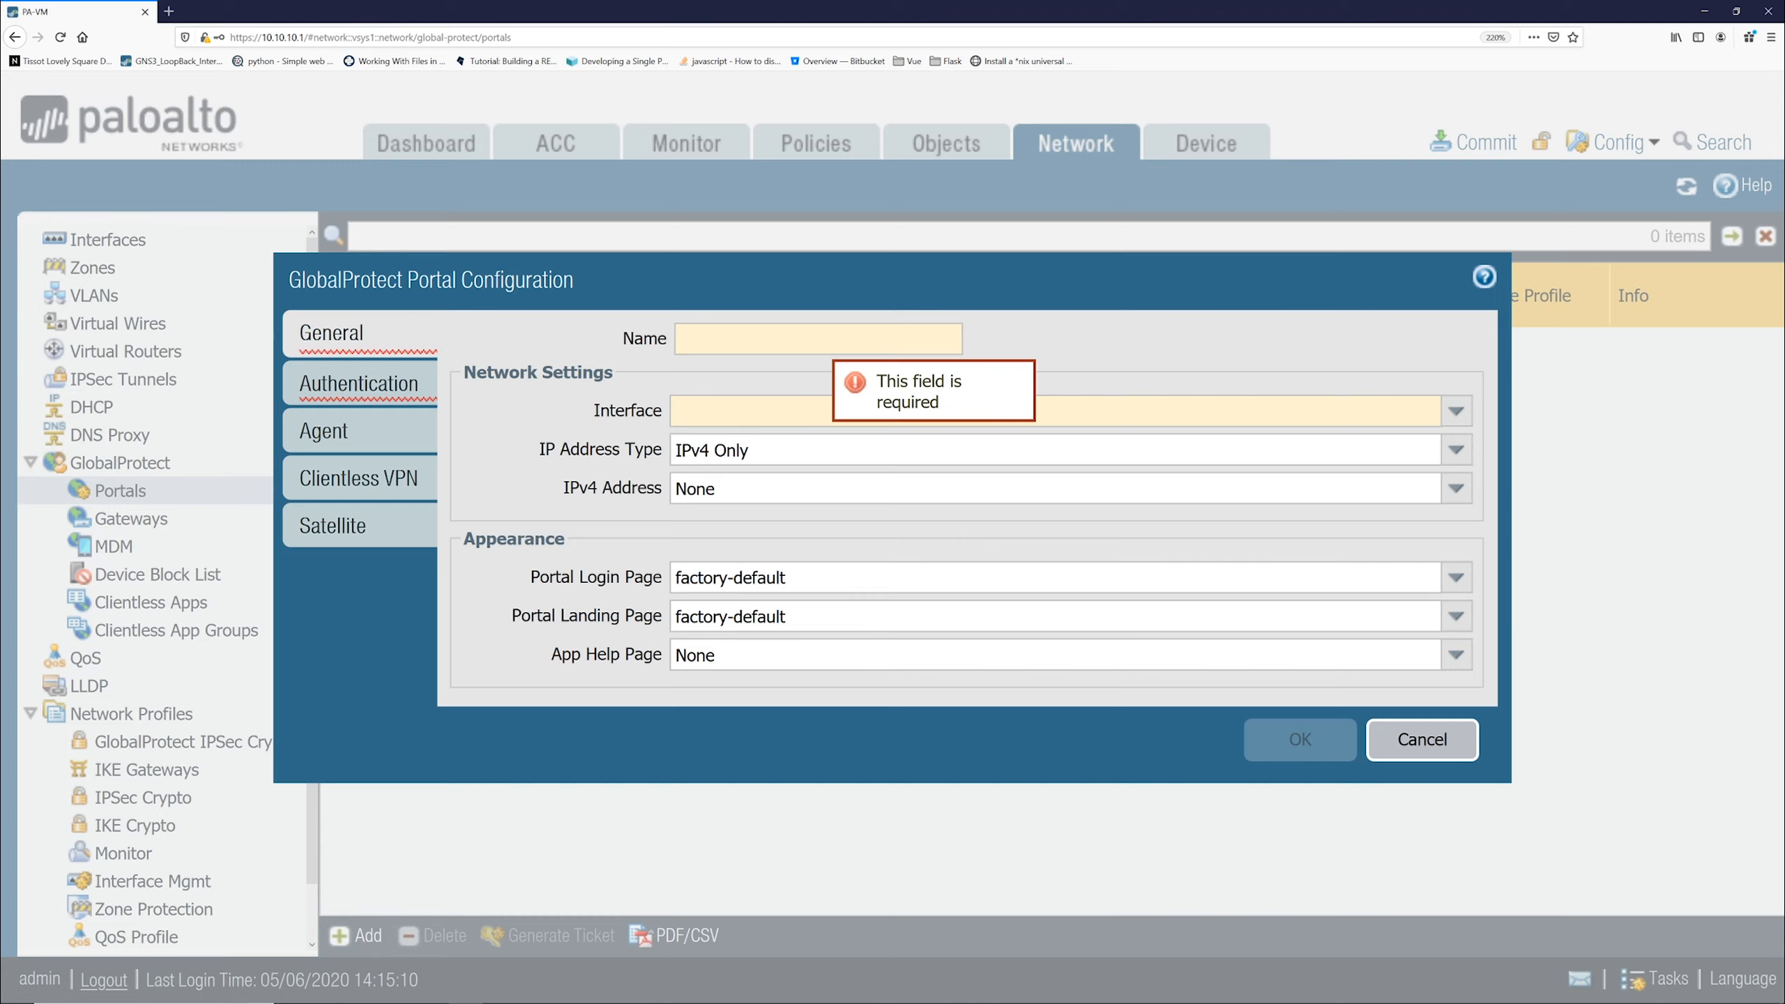
type("GP_status")
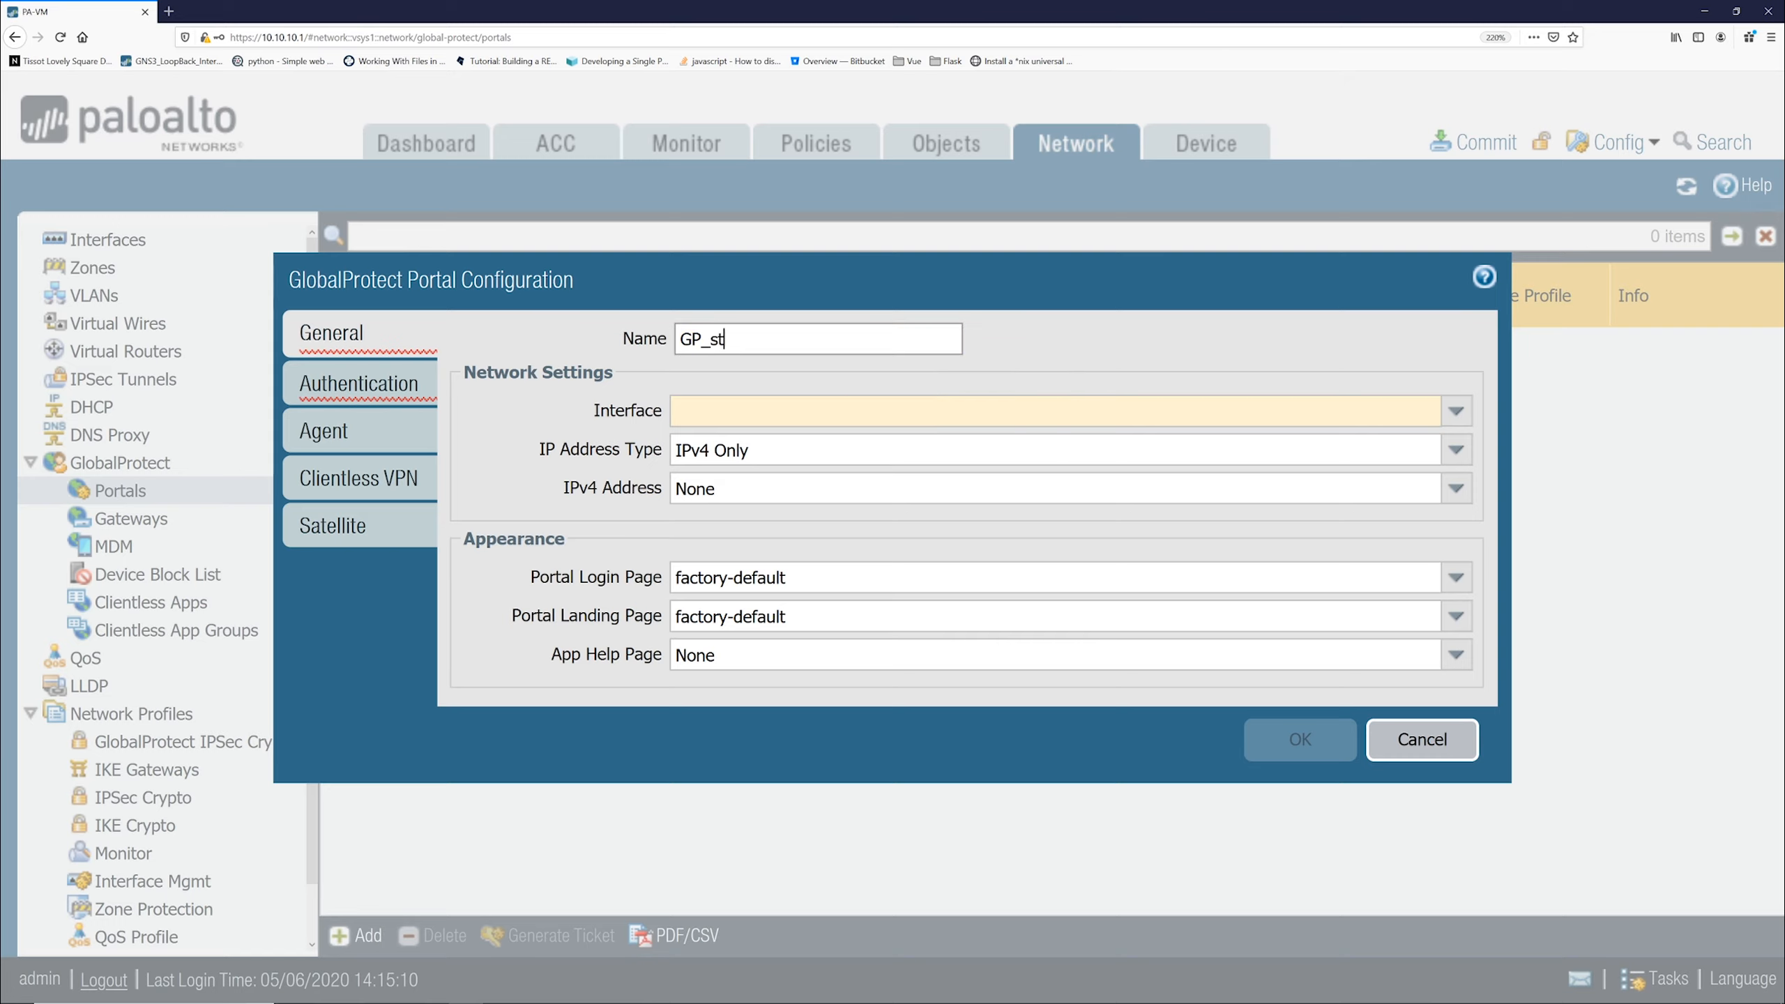
key("BackSpace")
key("BackSpace")
key("BackSpace")
key("BackSpace")
key("BackSpace")
key("BackSpace")
type("Remote")
key("ctrl+a")
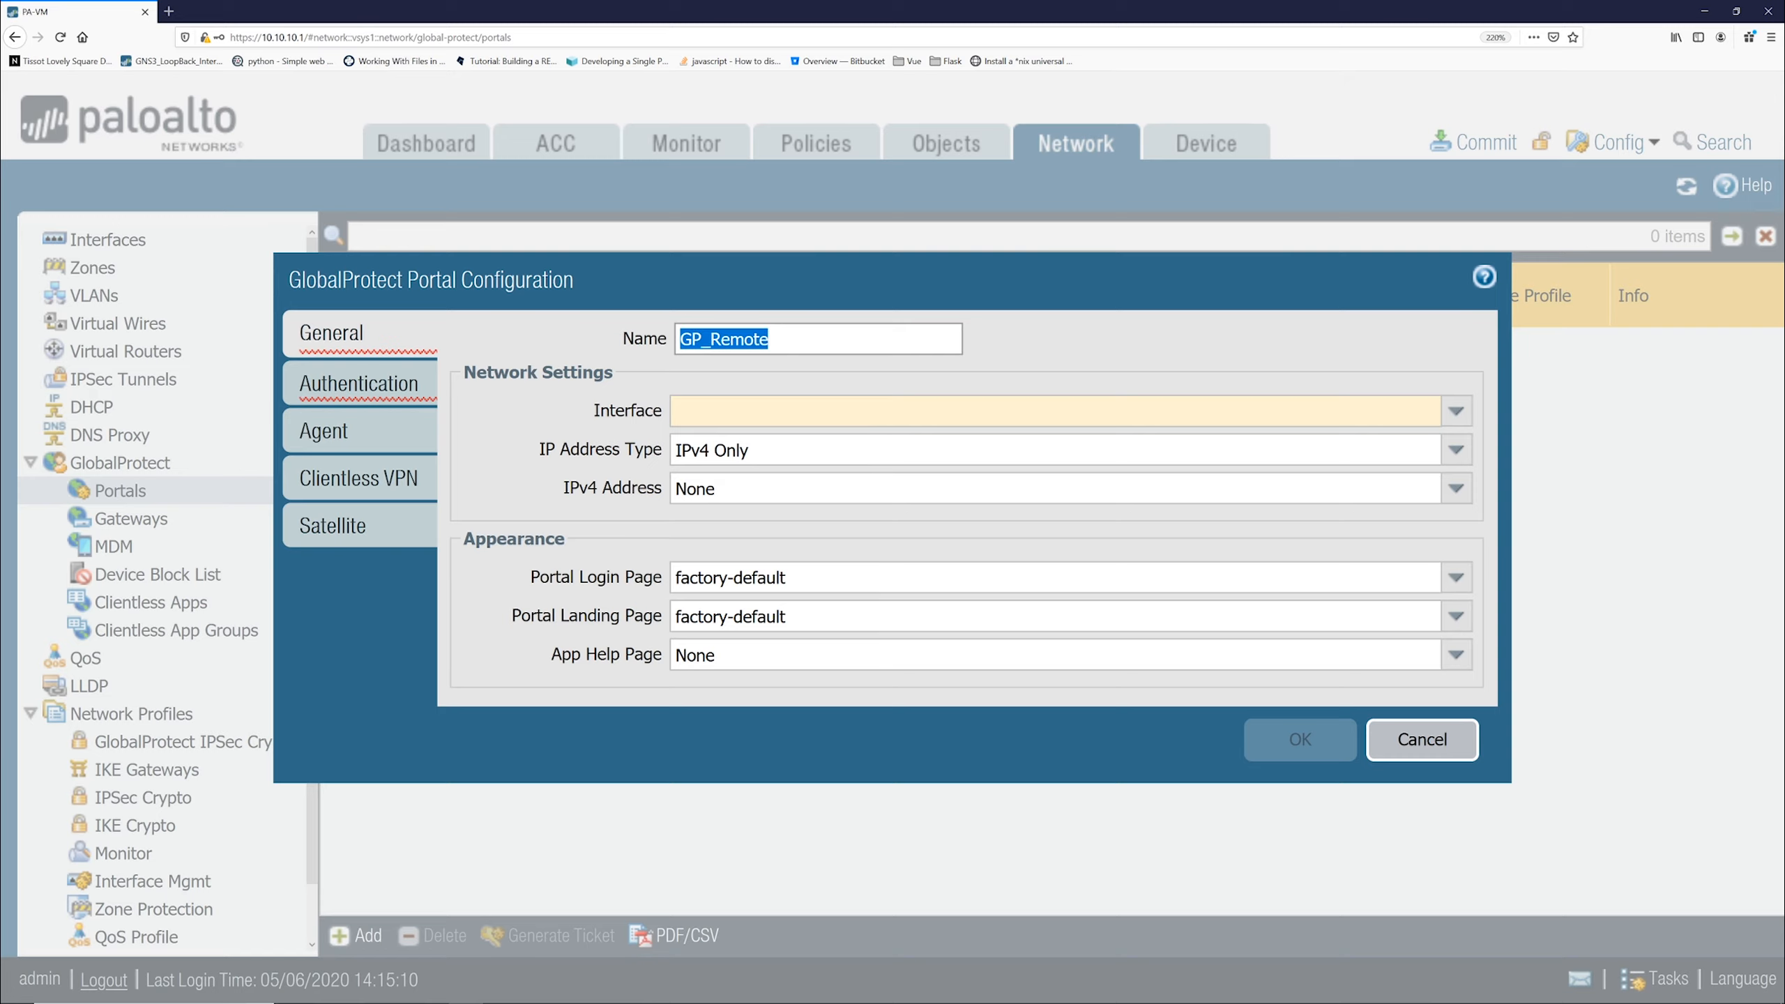
Set the GP_Remote portal's network interface to ethernet1/1
left_click(1455, 412)
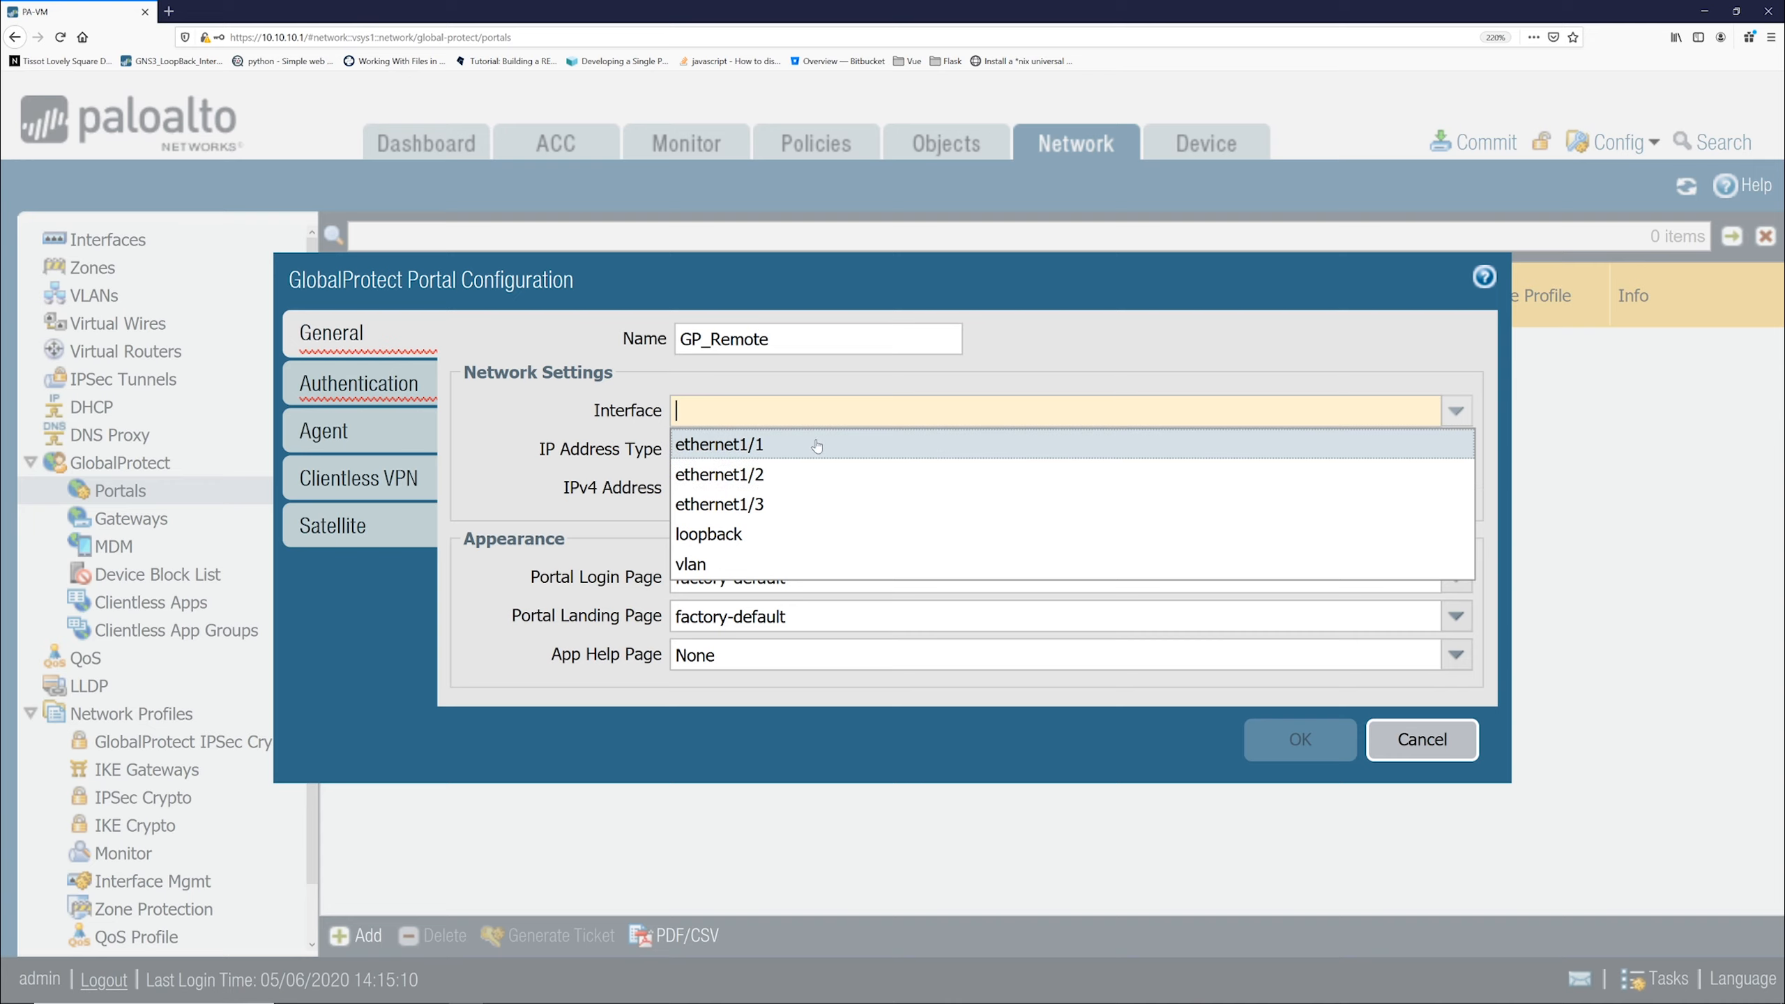
left_click(942, 443)
left_click(894, 383)
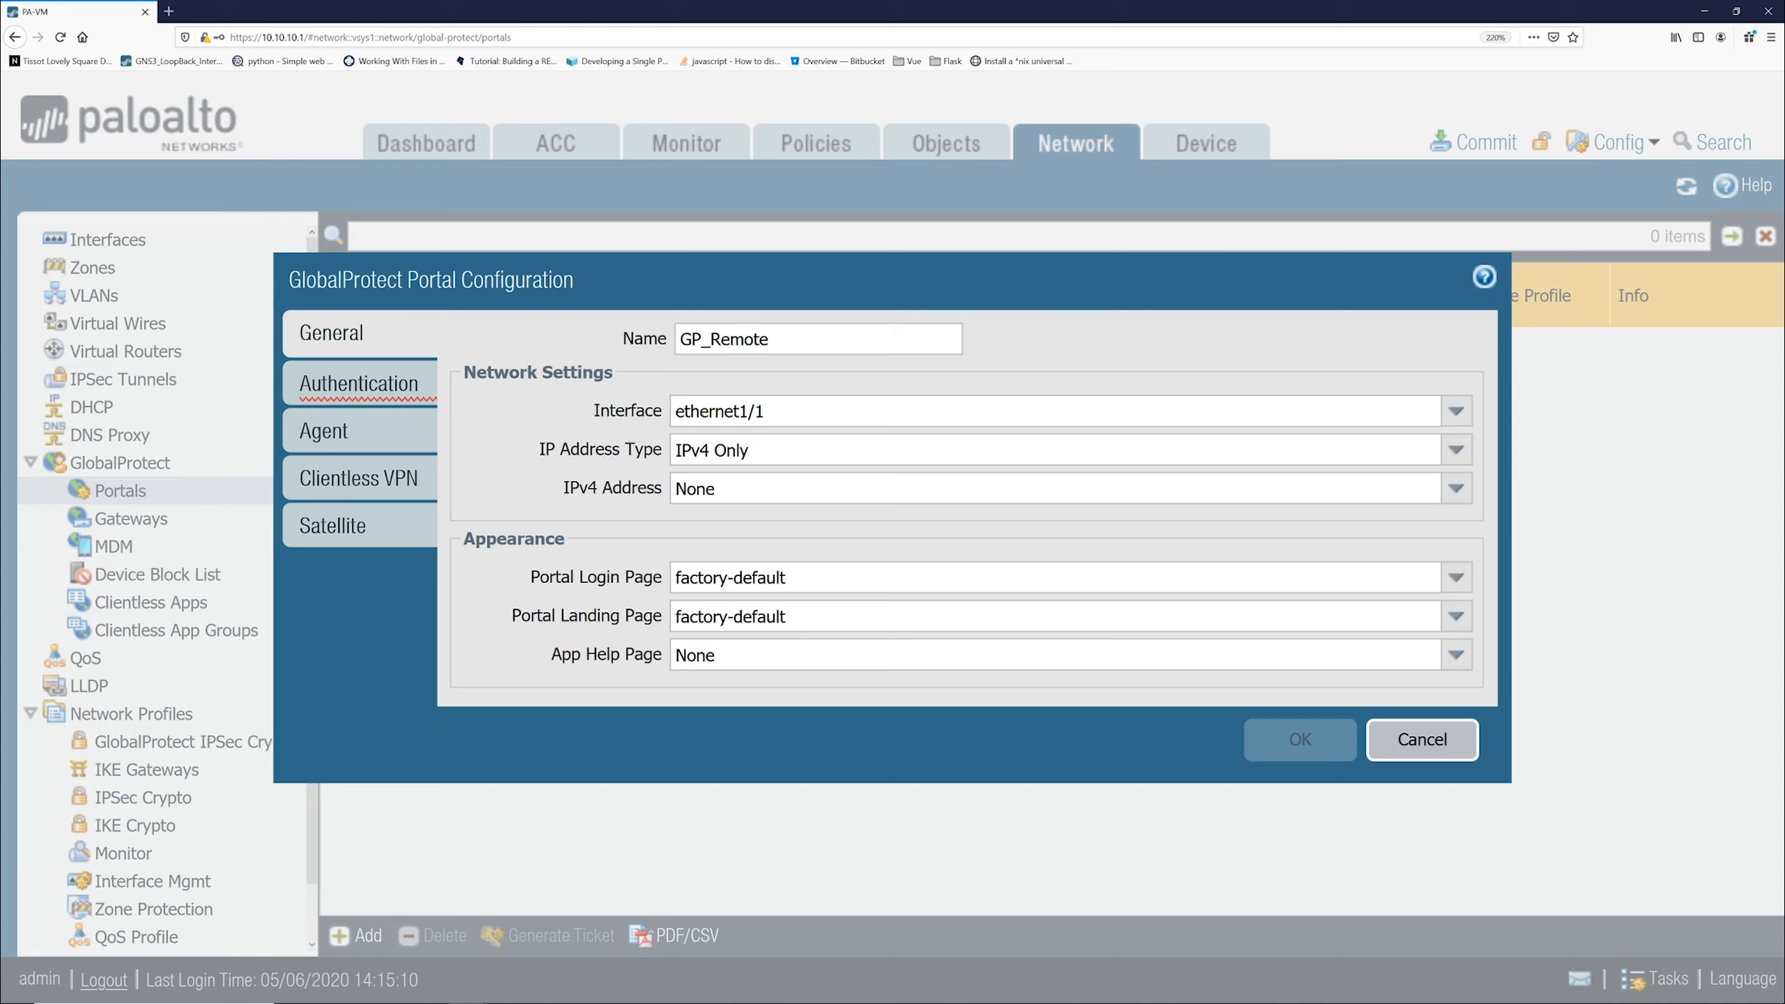
Create a new SSL/TLS service profile named GP_Profile for the portal's server authentication
left_click(347, 387)
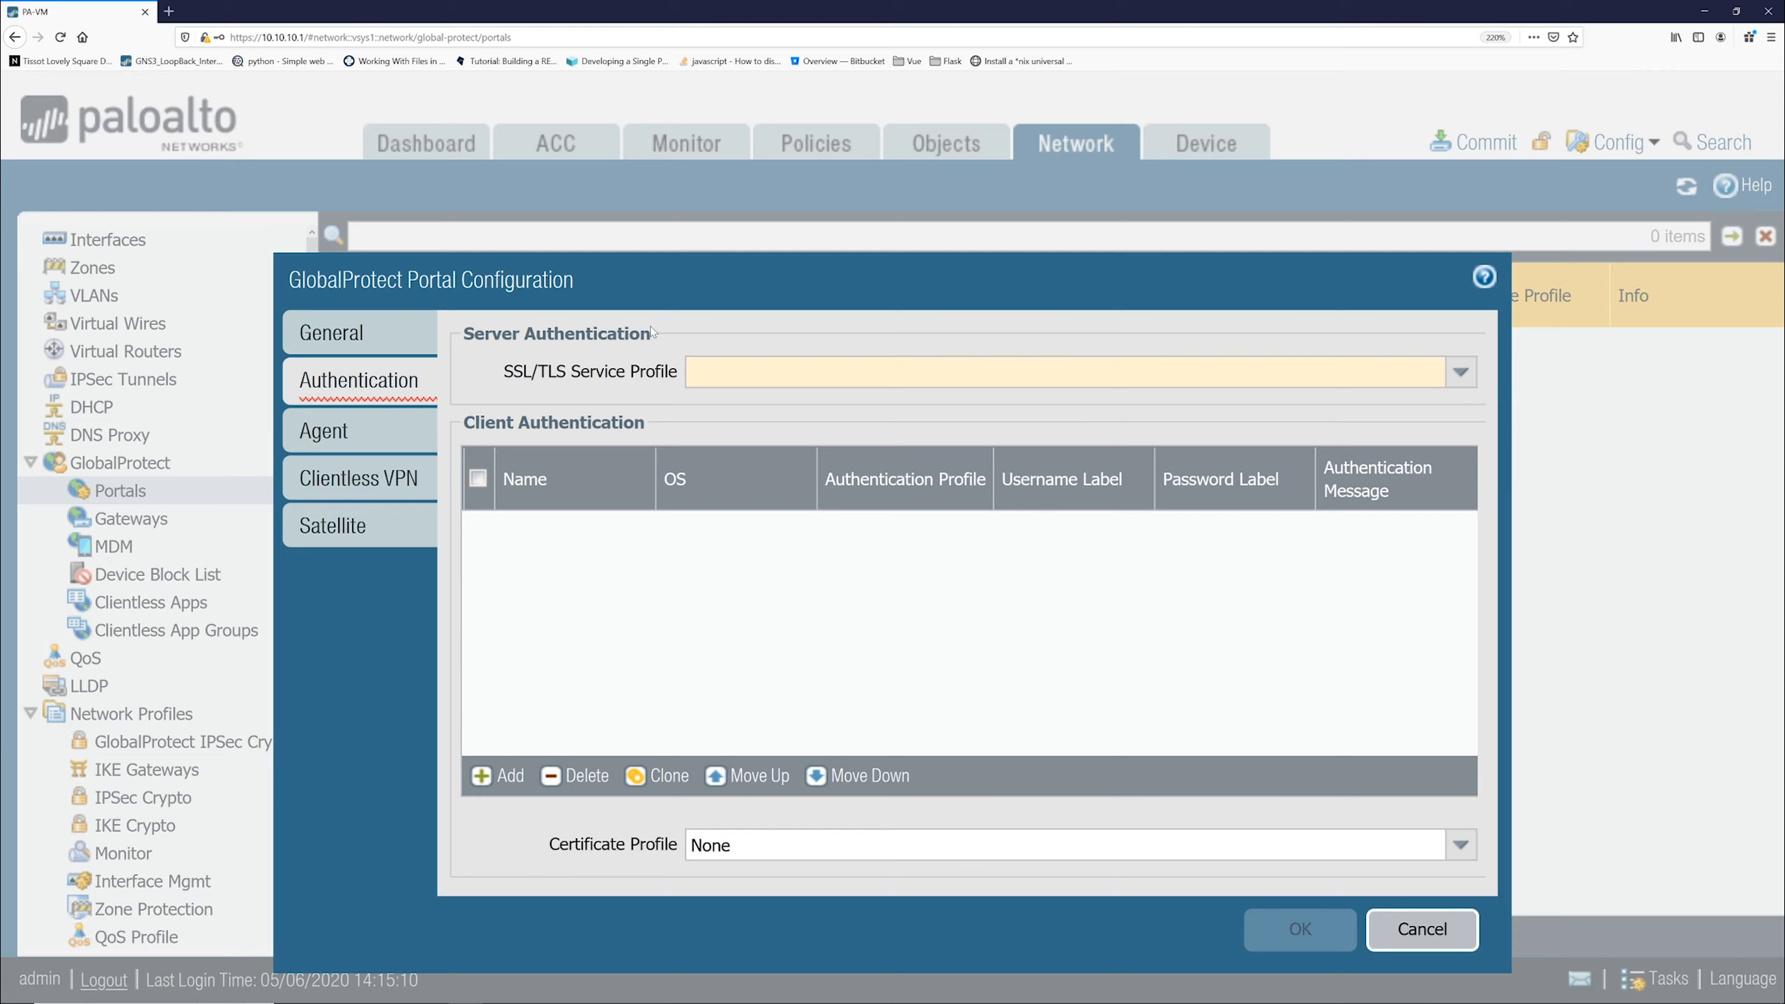
left_click(1461, 372)
left_click(926, 400)
type("GP_")
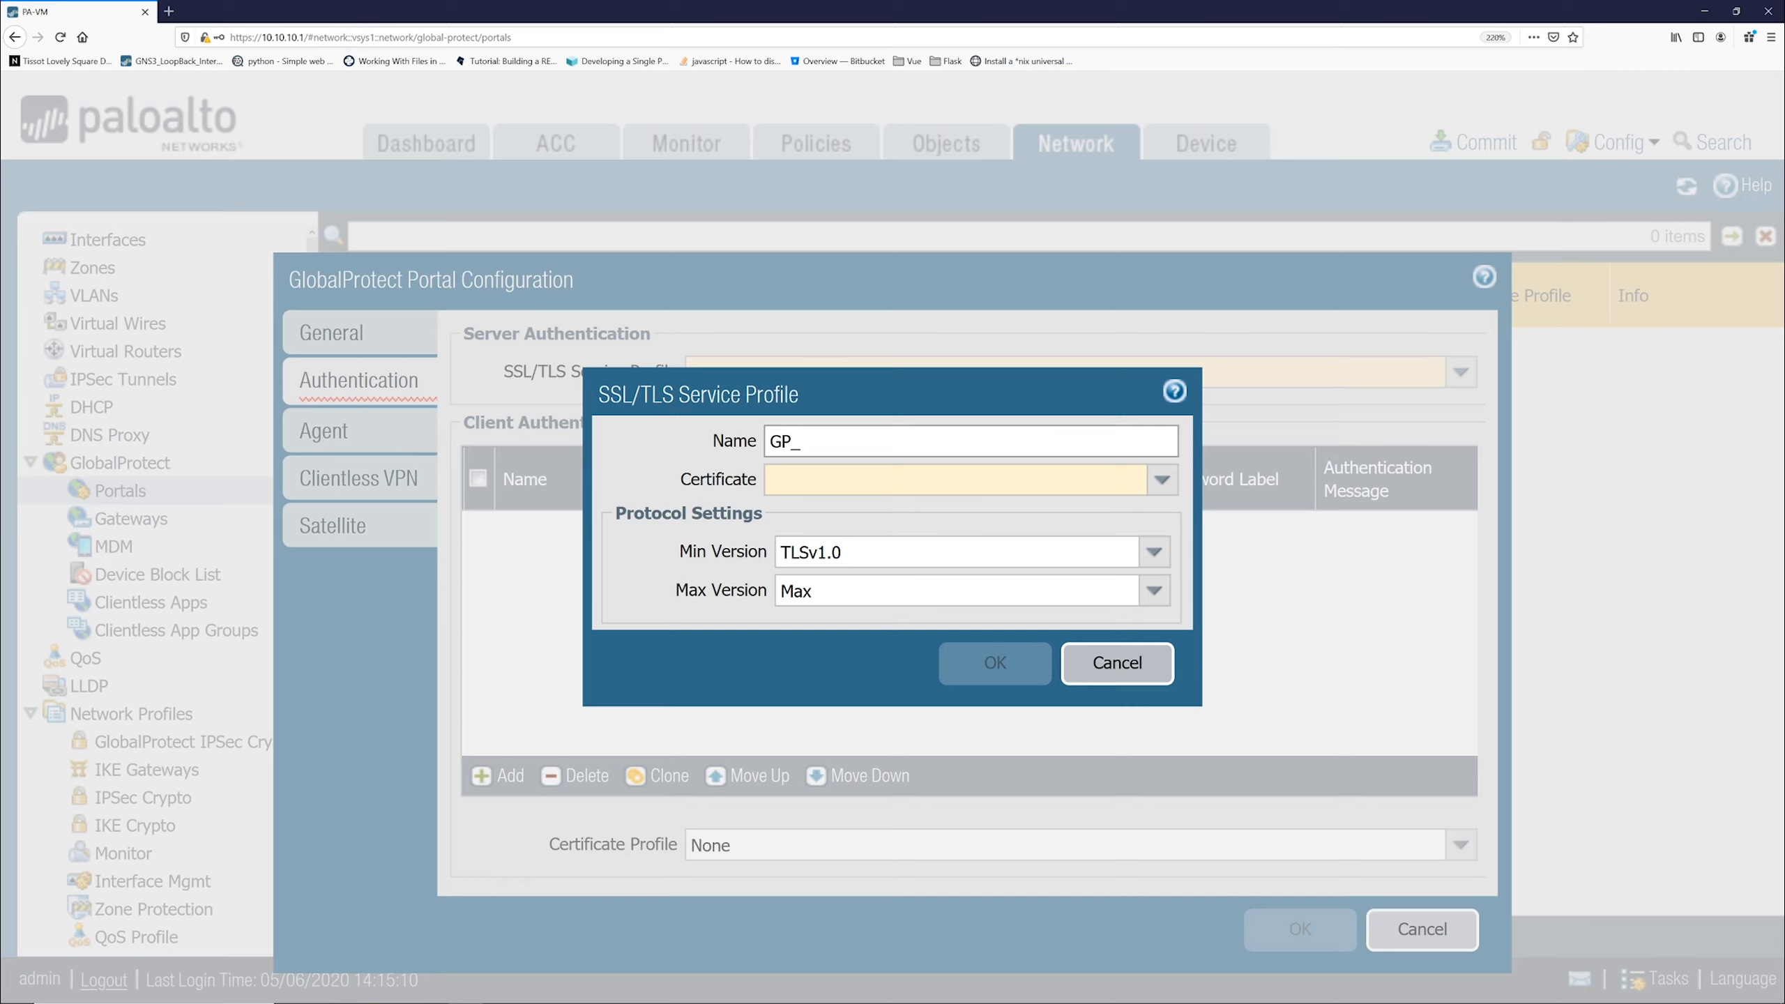
type("sProfile")
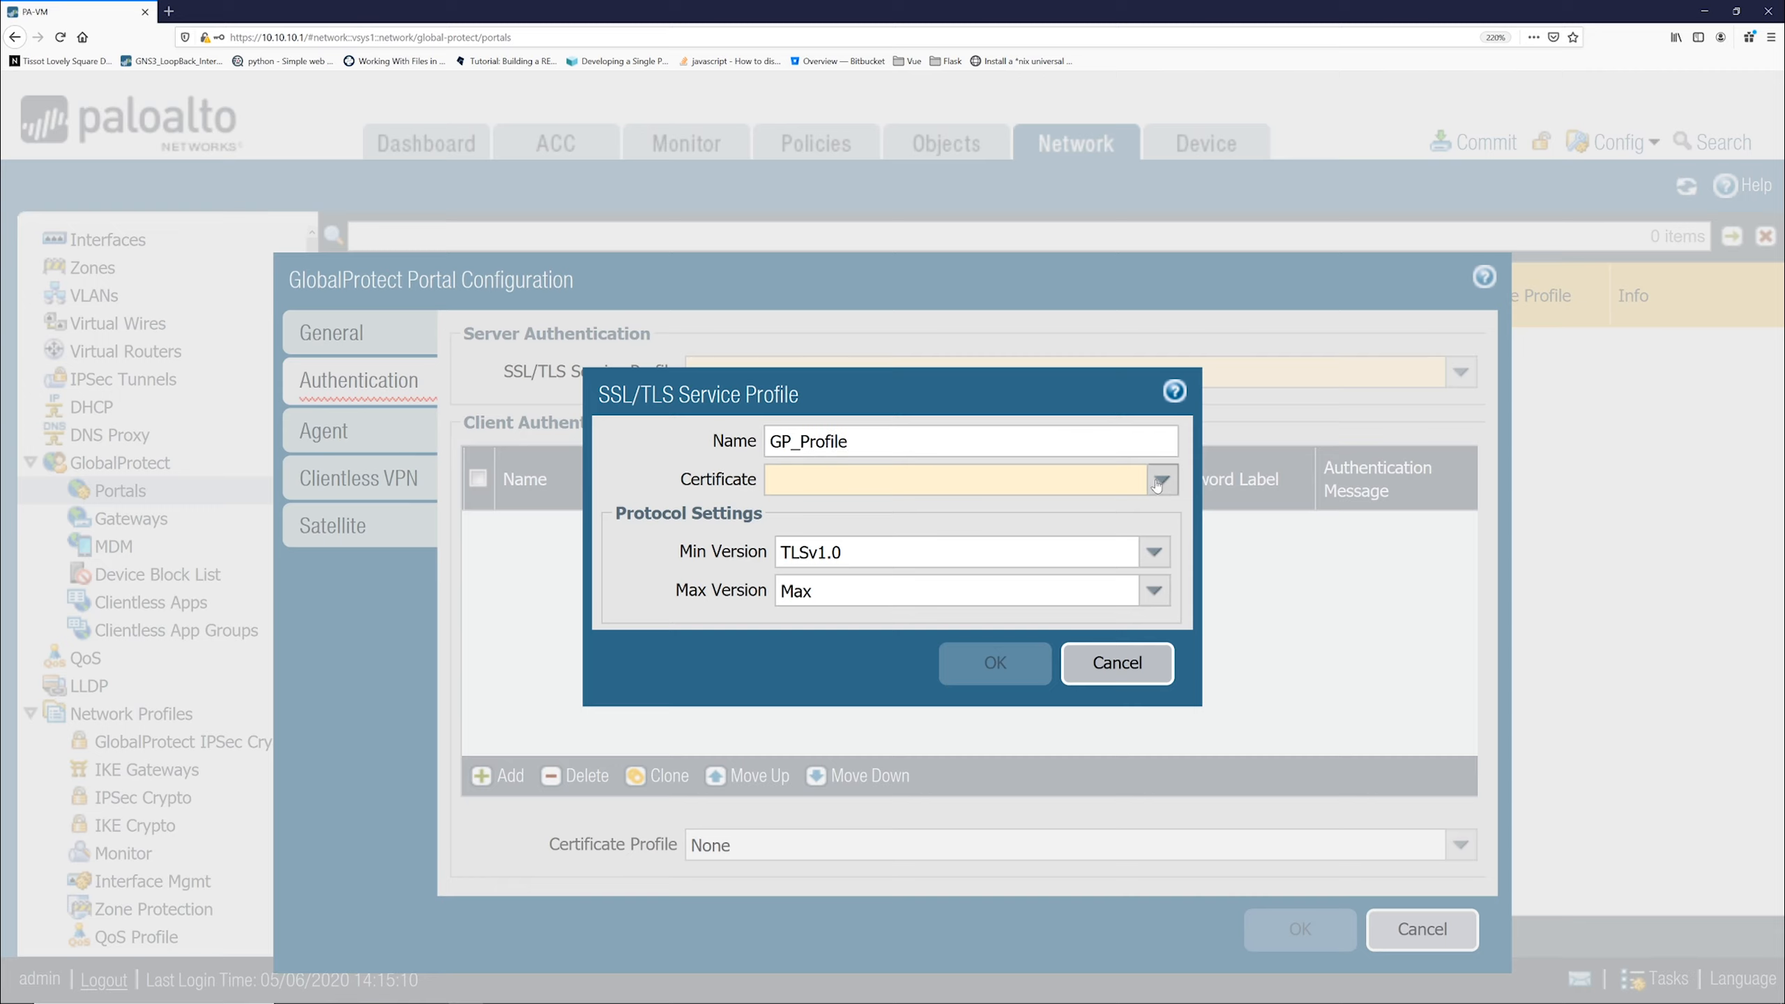
Start generating a new local certificate named GP_remote for the SSL/TLS service profile
left_click(1161, 481)
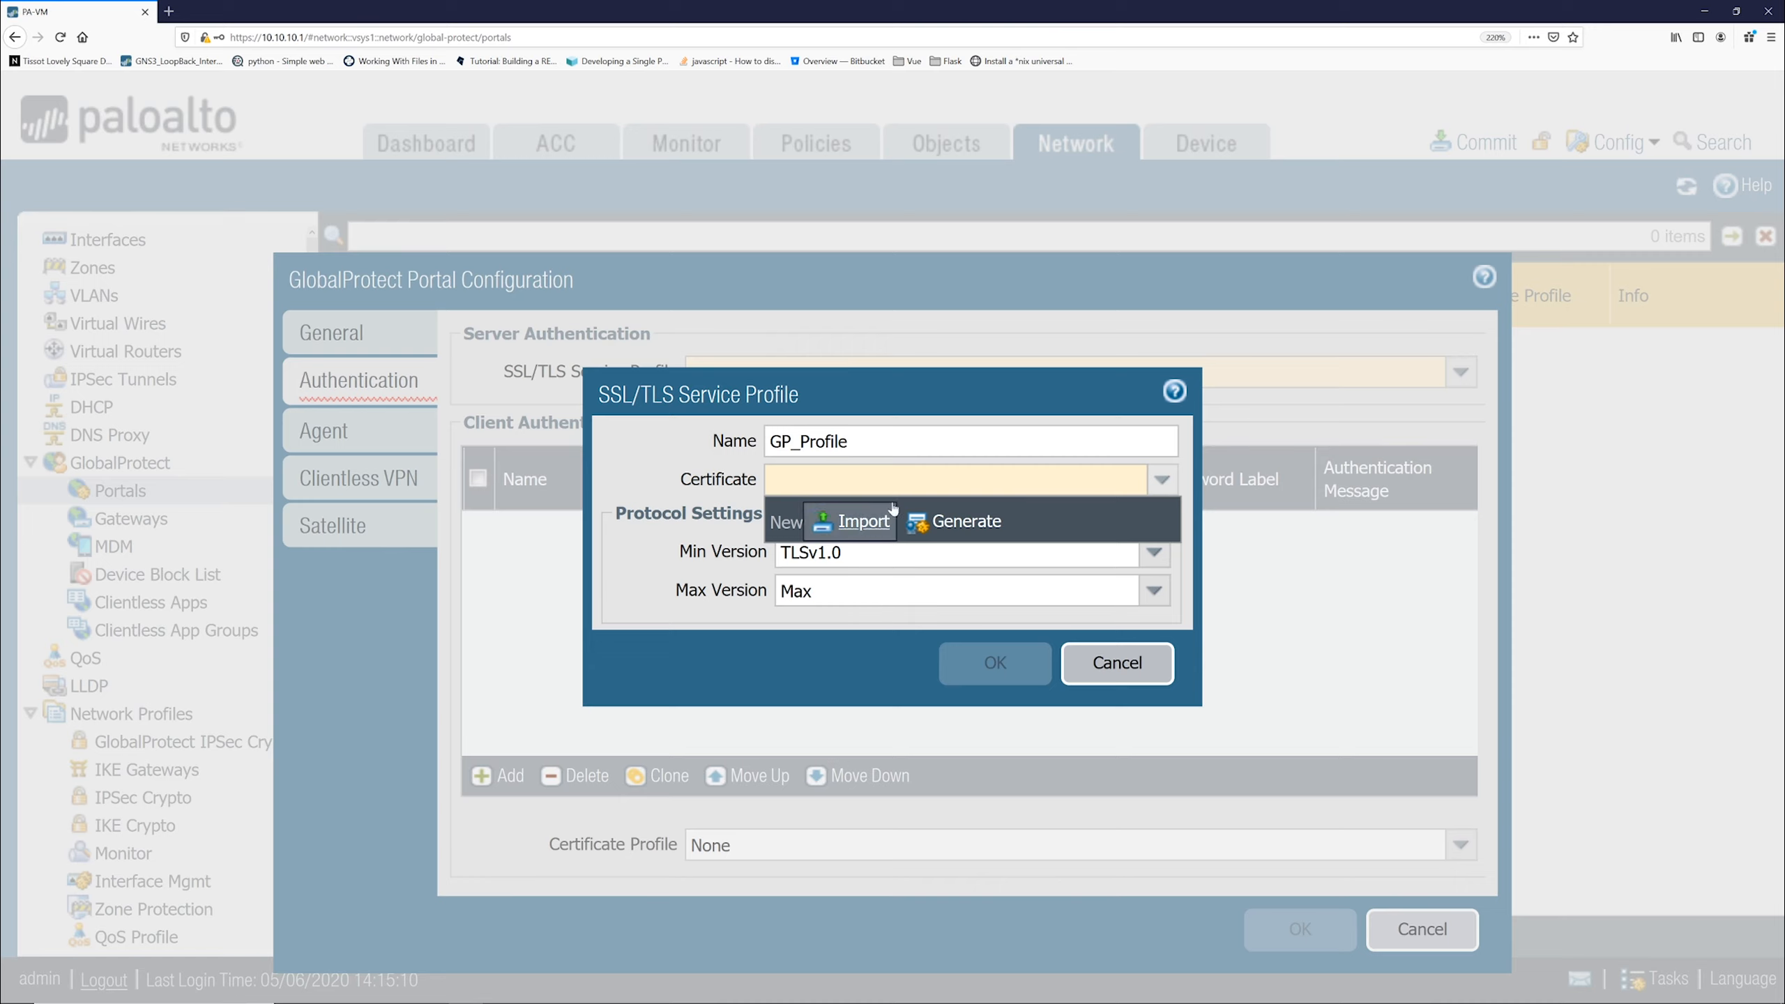
left_click(957, 522)
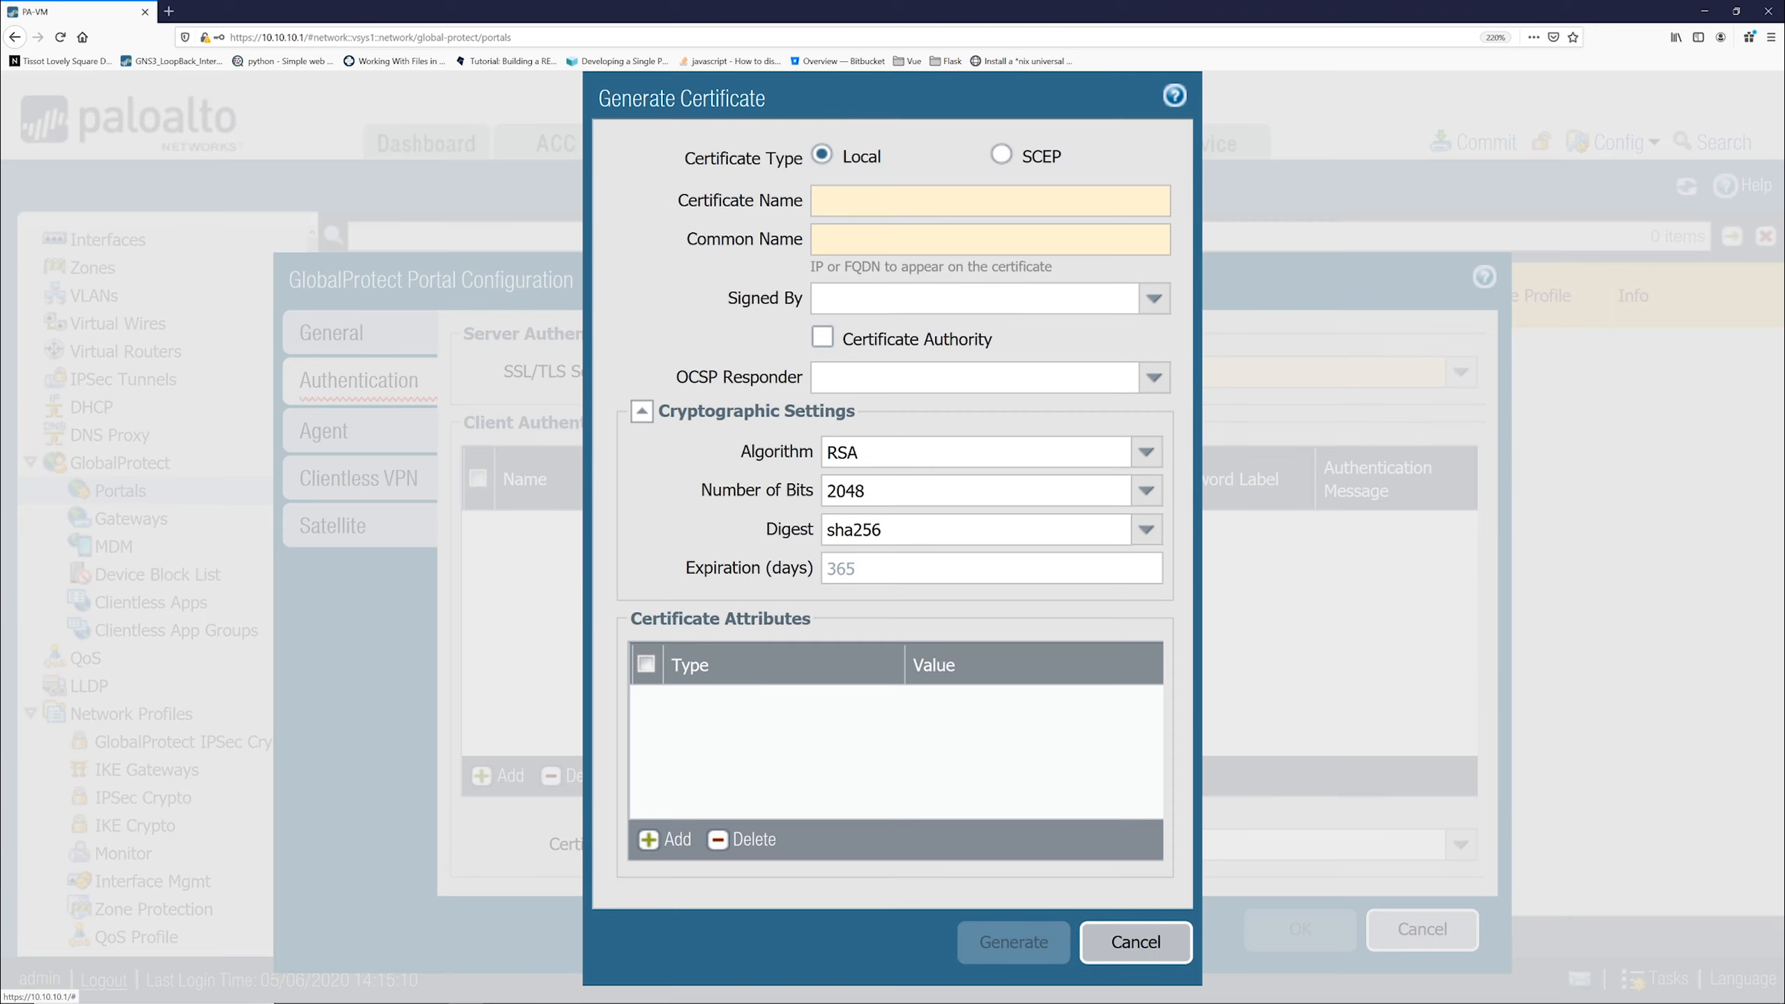
type("GP_remote")
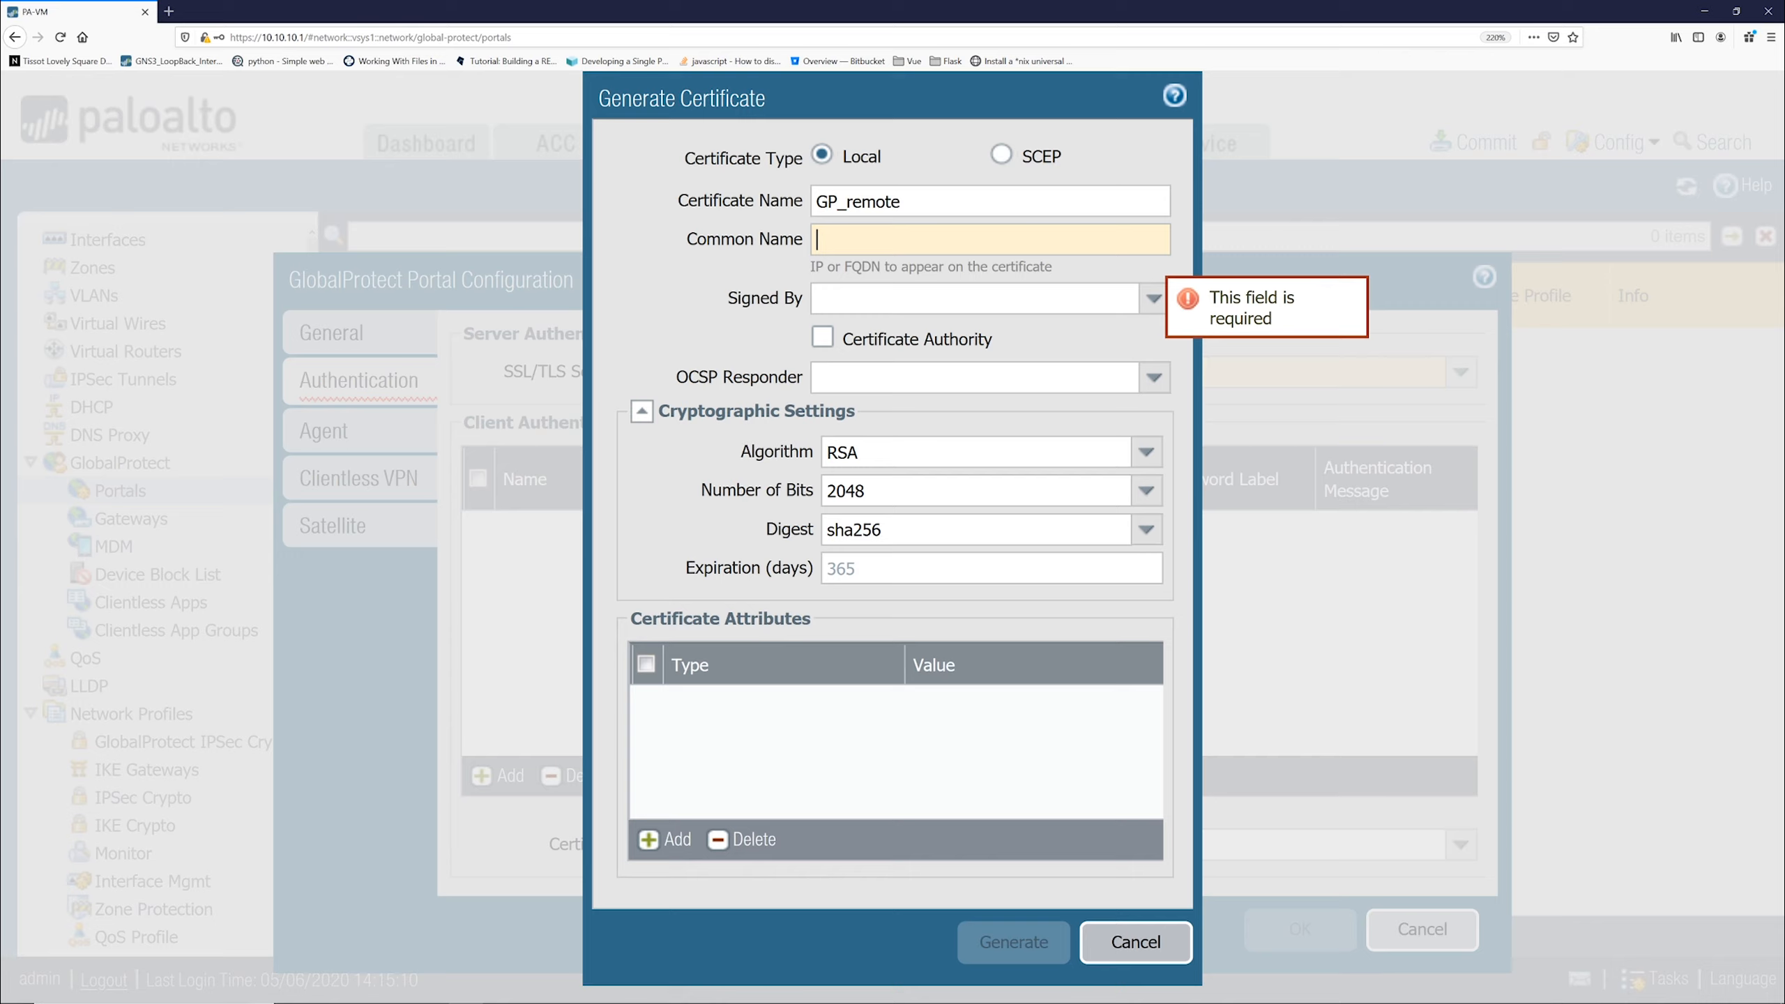
key("ctrl+a")
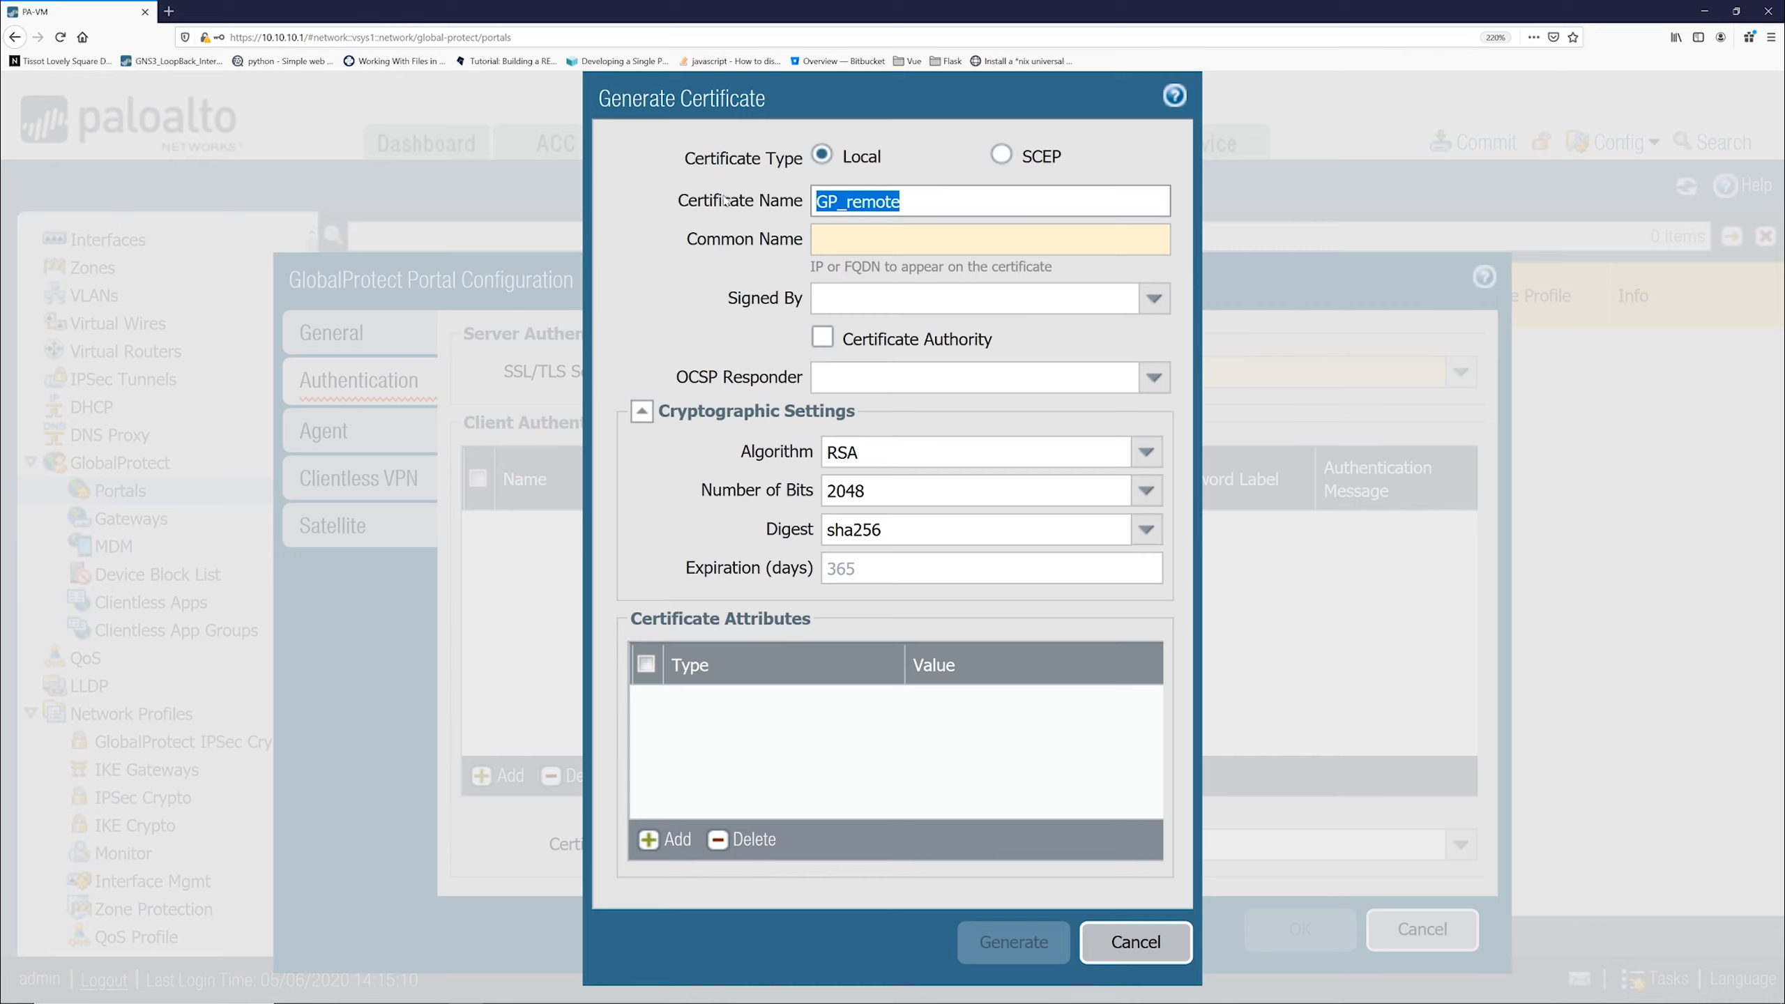
key("Right")
key("ctrl+a")
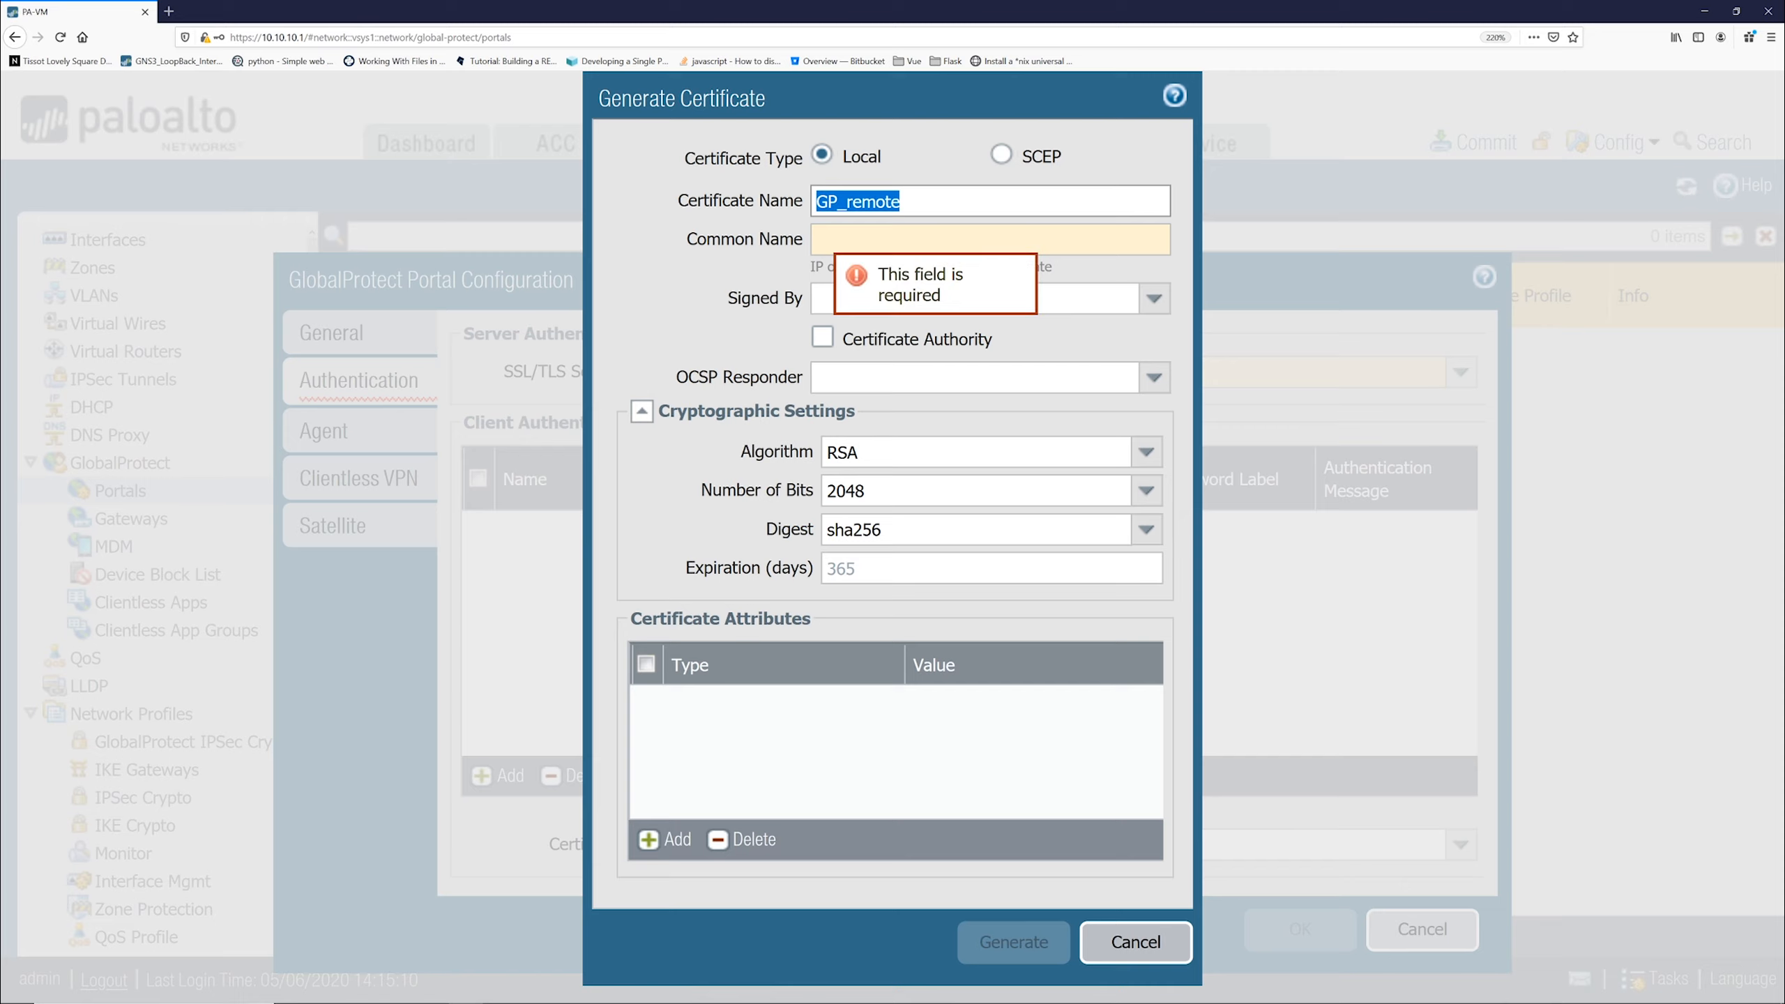
Set the certificate's common name to 192.168.122.100 and make it a Certificate Authority
left_click(821, 239)
left_click_drag(801, 247, 724, 242)
left_click(846, 237)
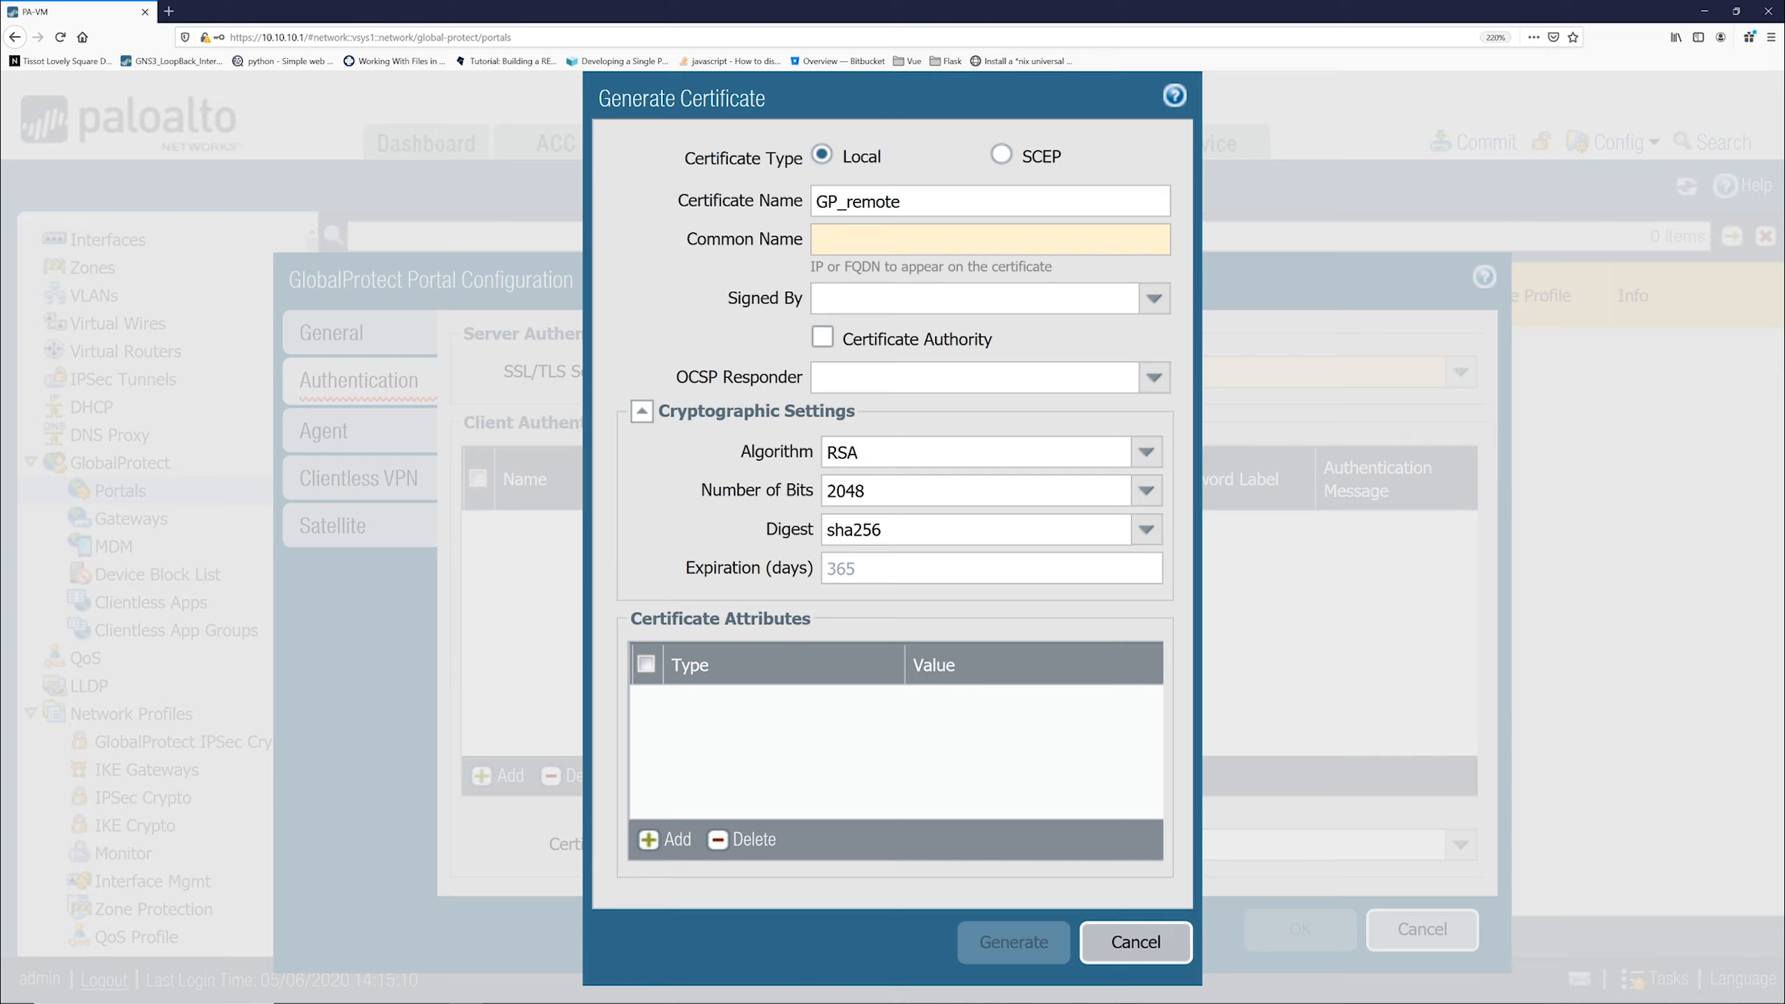
type("192.168.100")
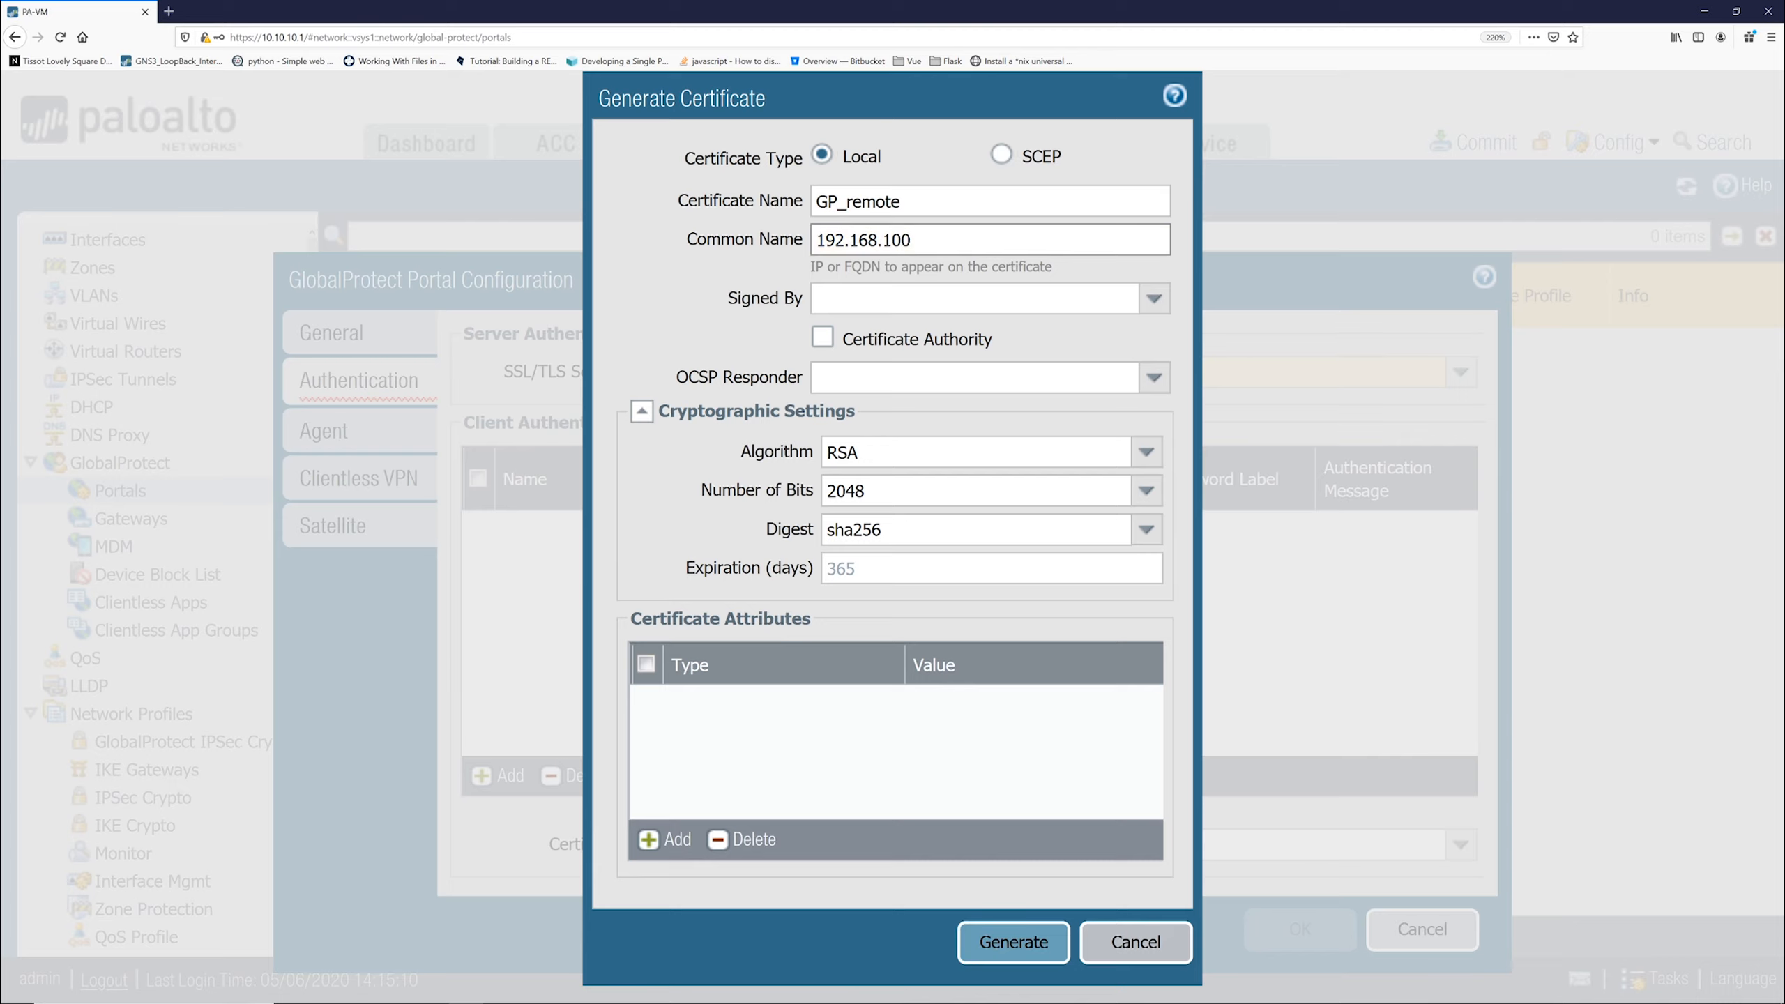
key("BackSpace")
key("BackSpace")
type("22.100")
key("ctrl+a")
left_click(685, 261)
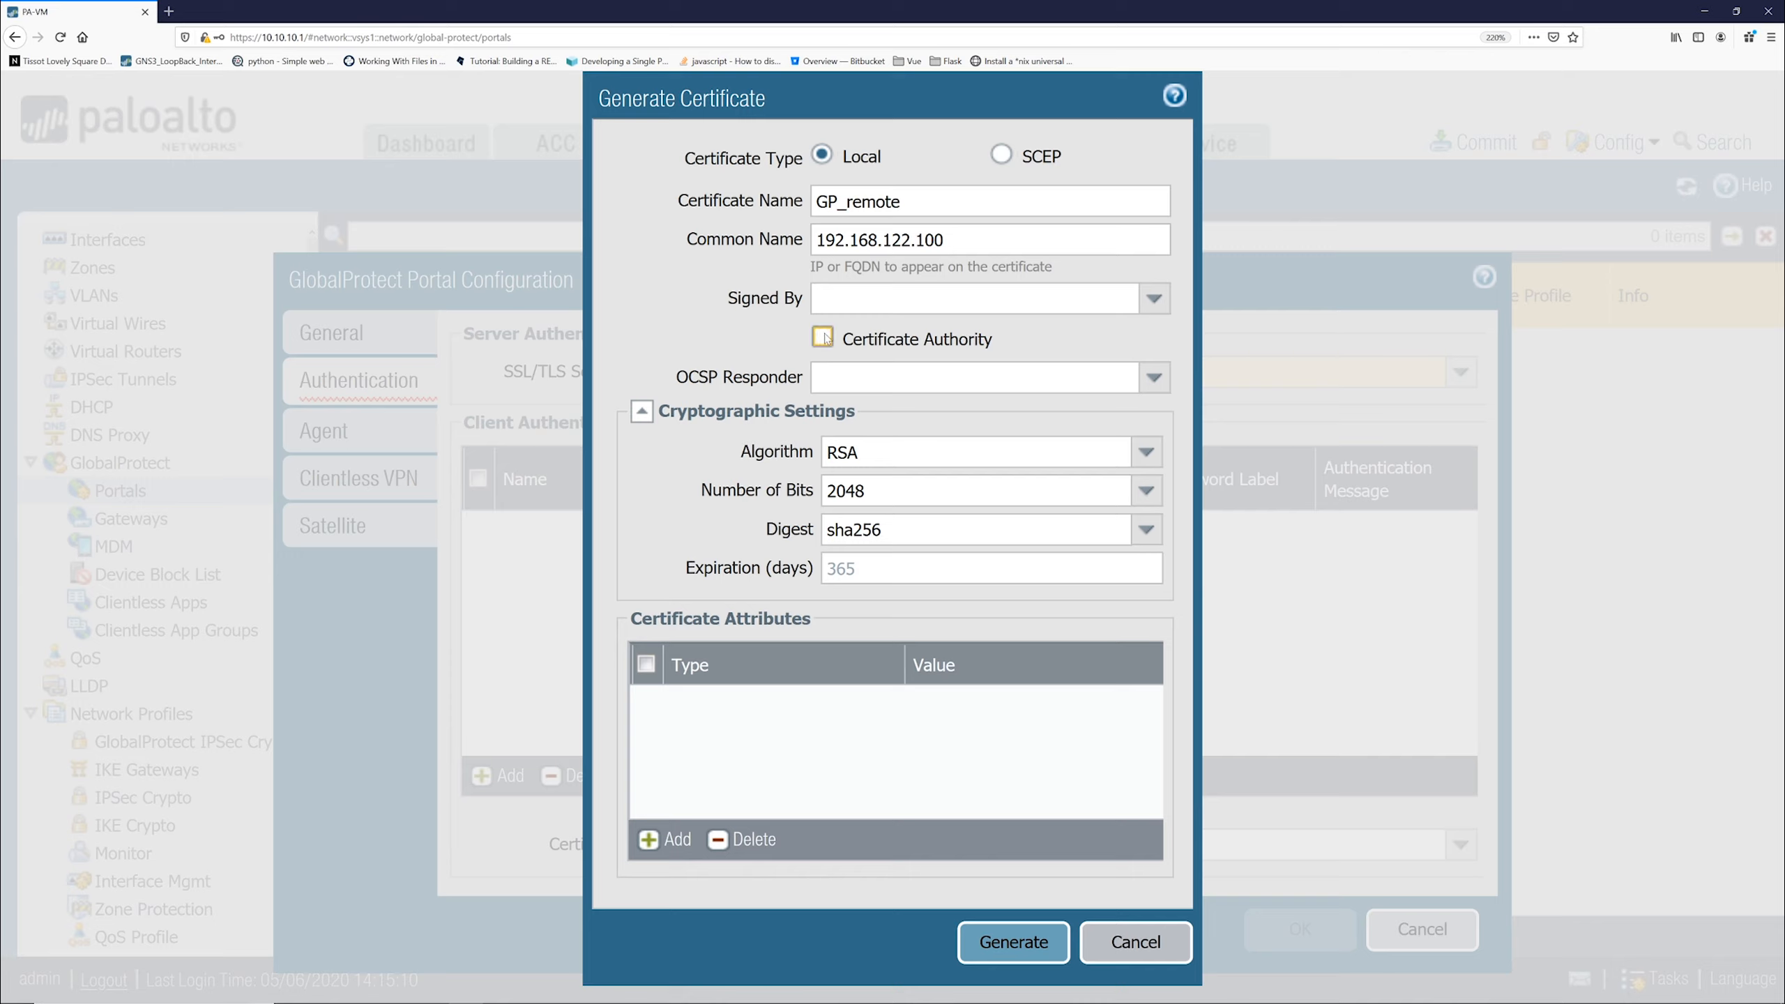
left_click(824, 338)
Examine the algorithm, number of bits and digest options in the certificate's cryptographic settings
left_click(977, 452)
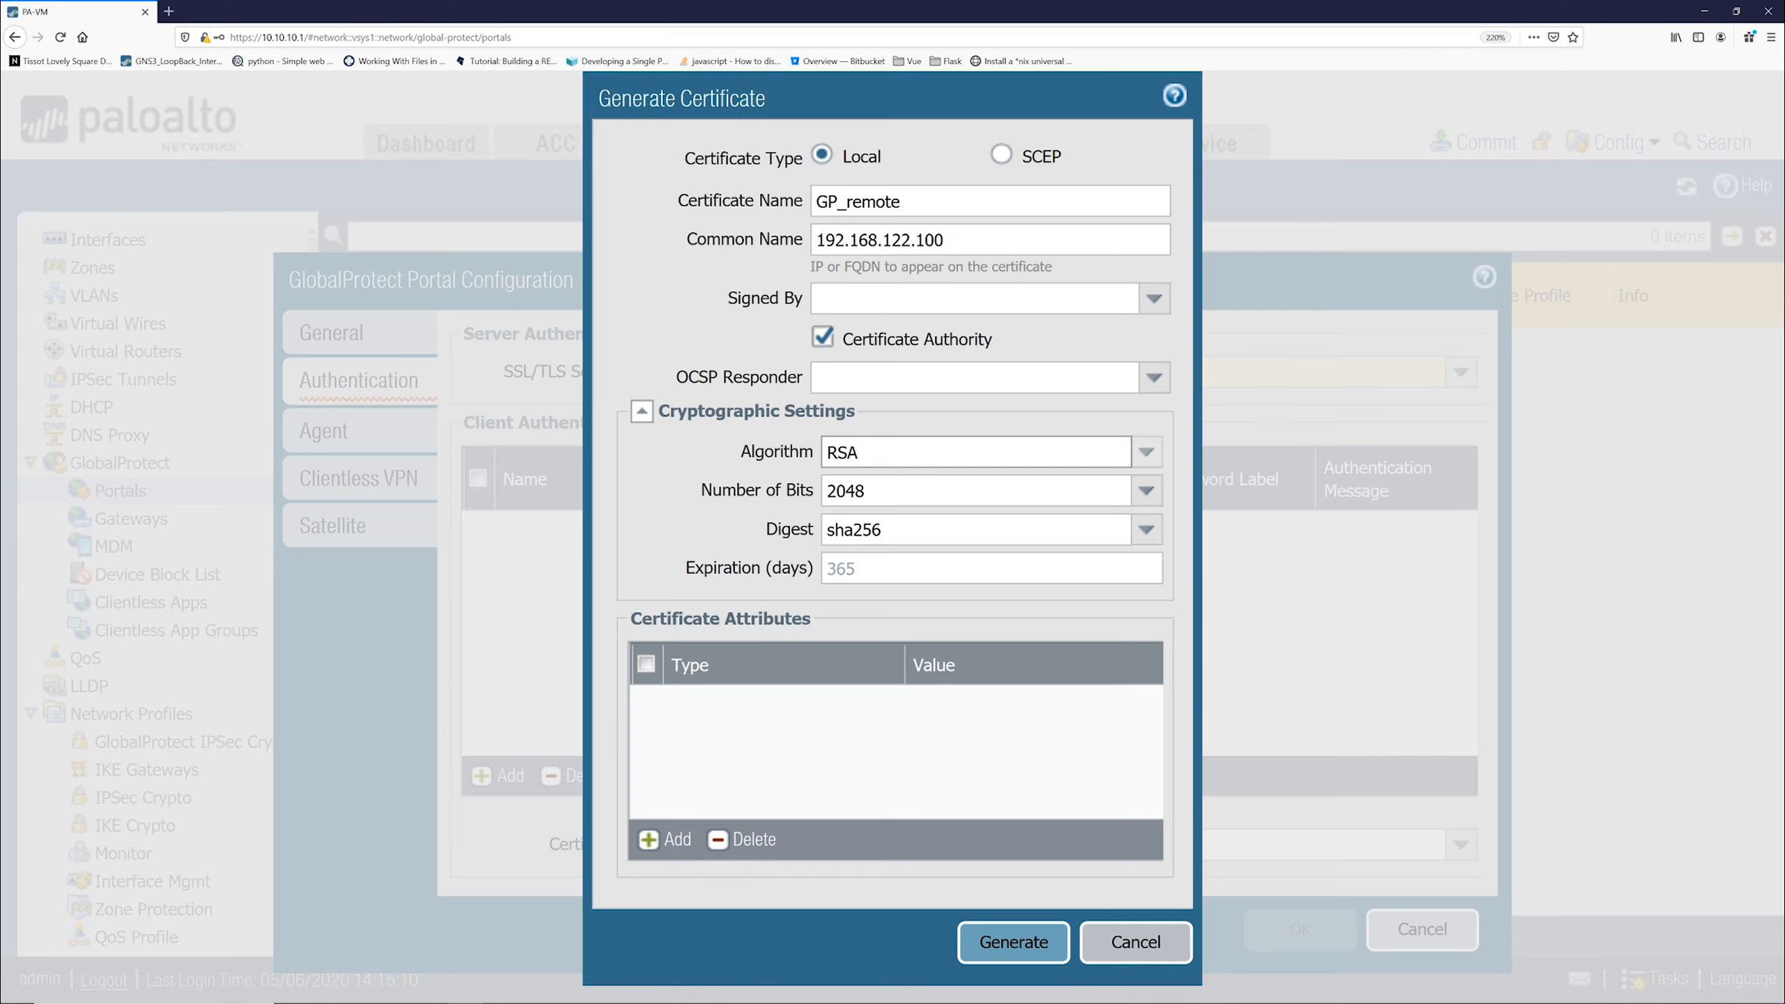
left_click(977, 452)
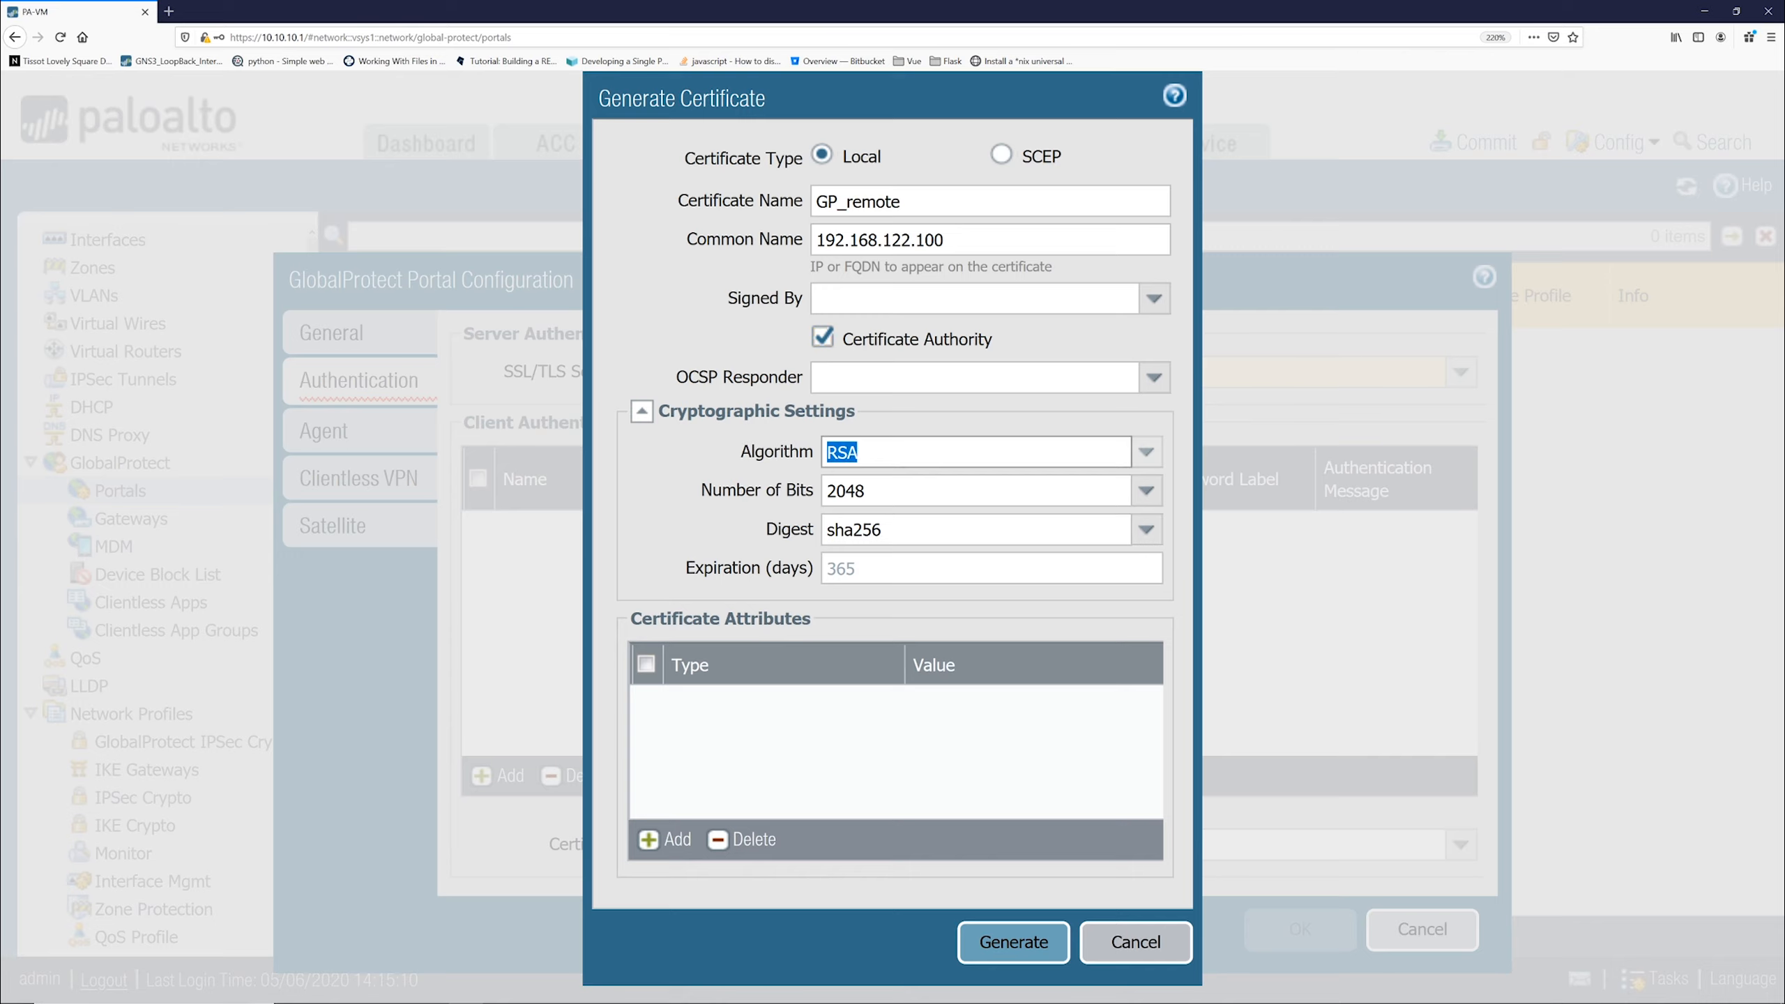
left_click(1147, 451)
left_click(1146, 451)
left_click(1146, 490)
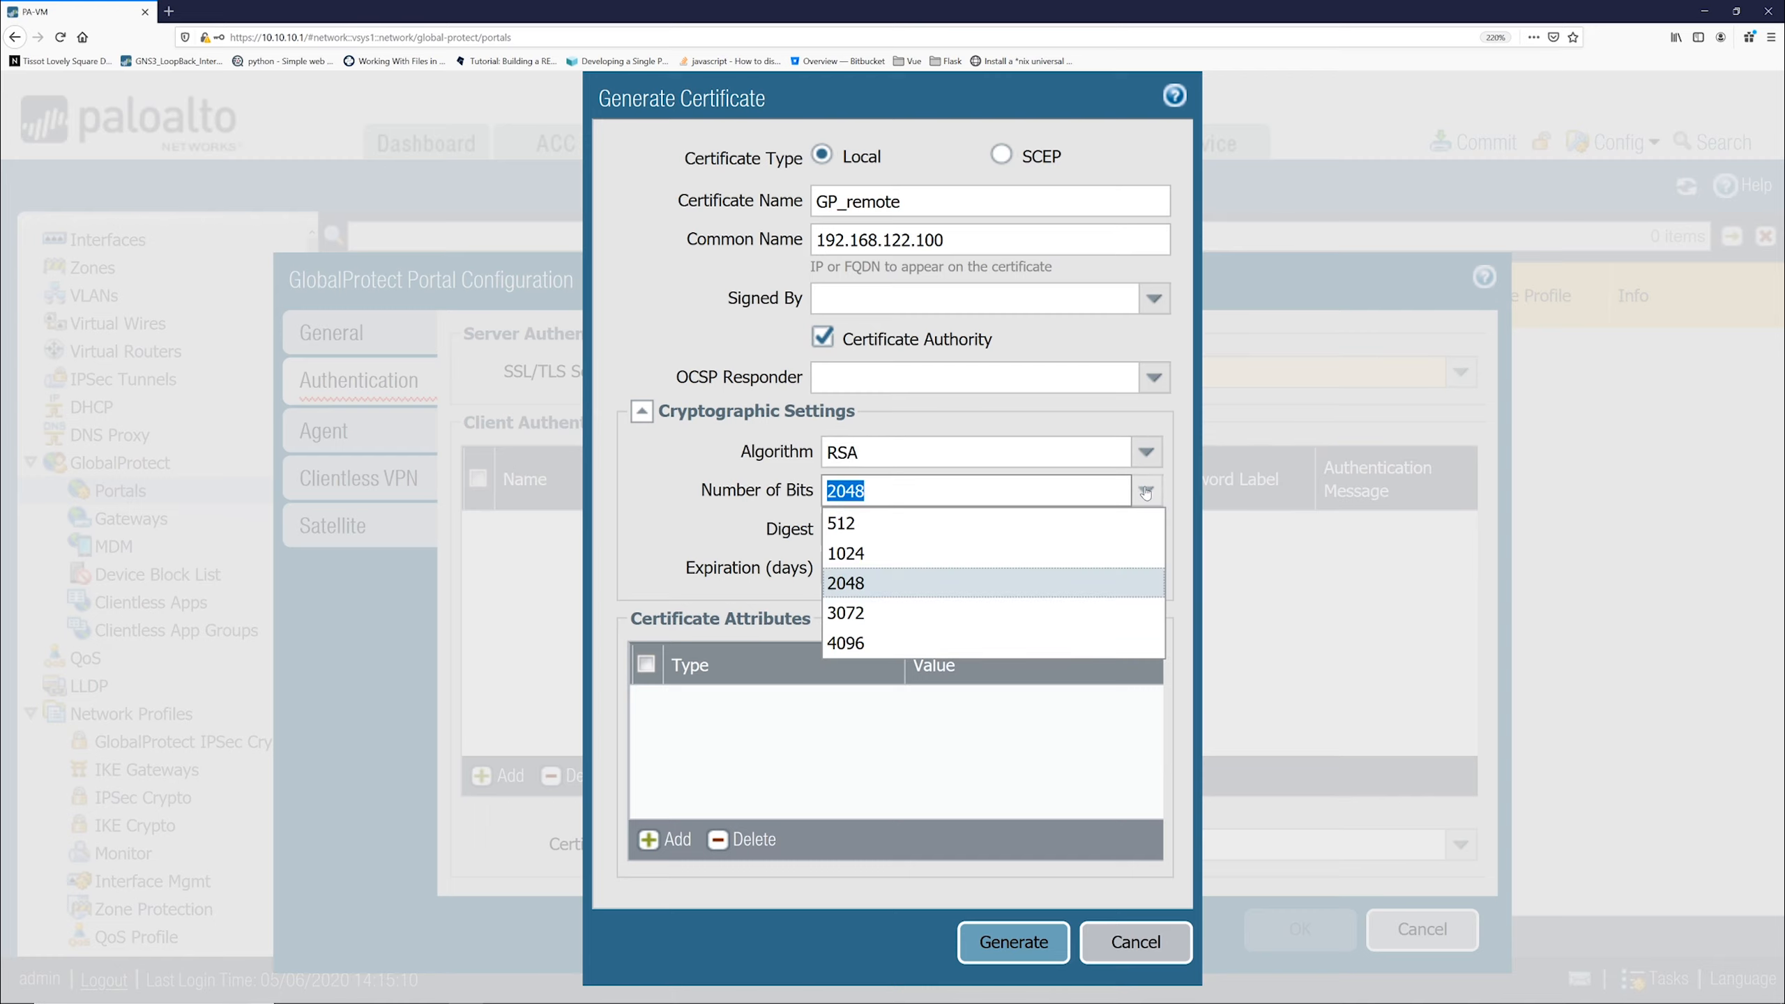
left_click(1145, 490)
left_click(1153, 529)
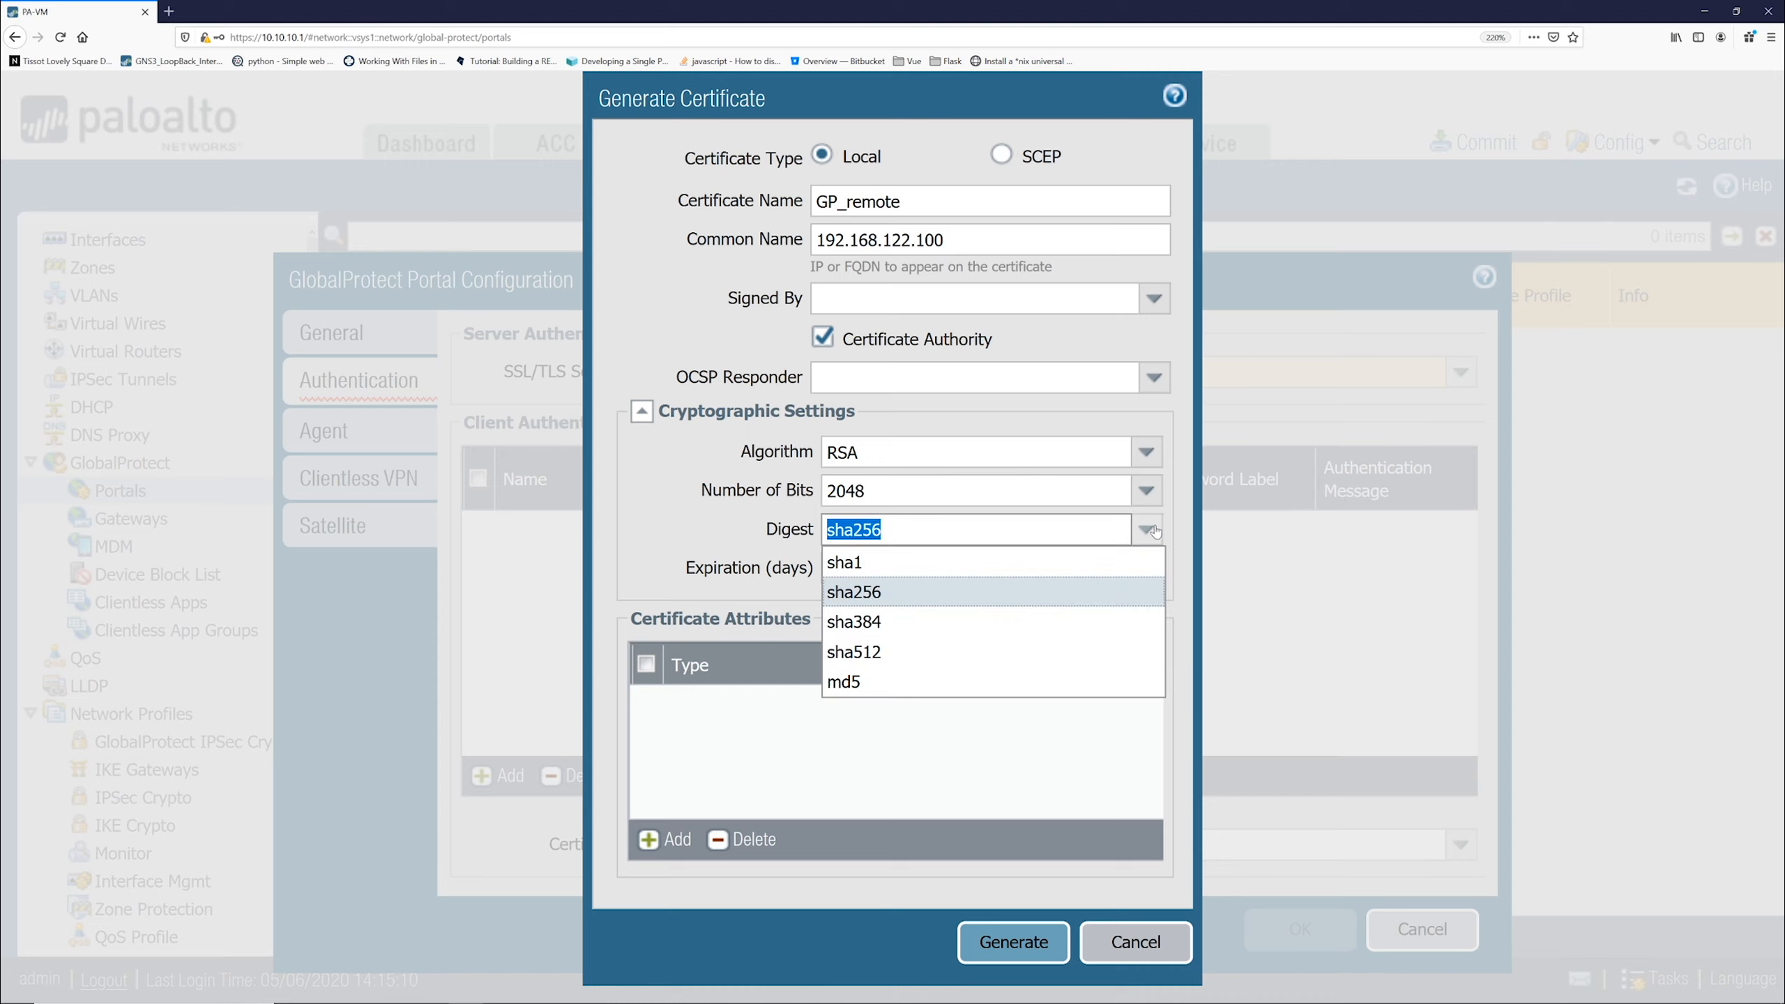
left_click(908, 591)
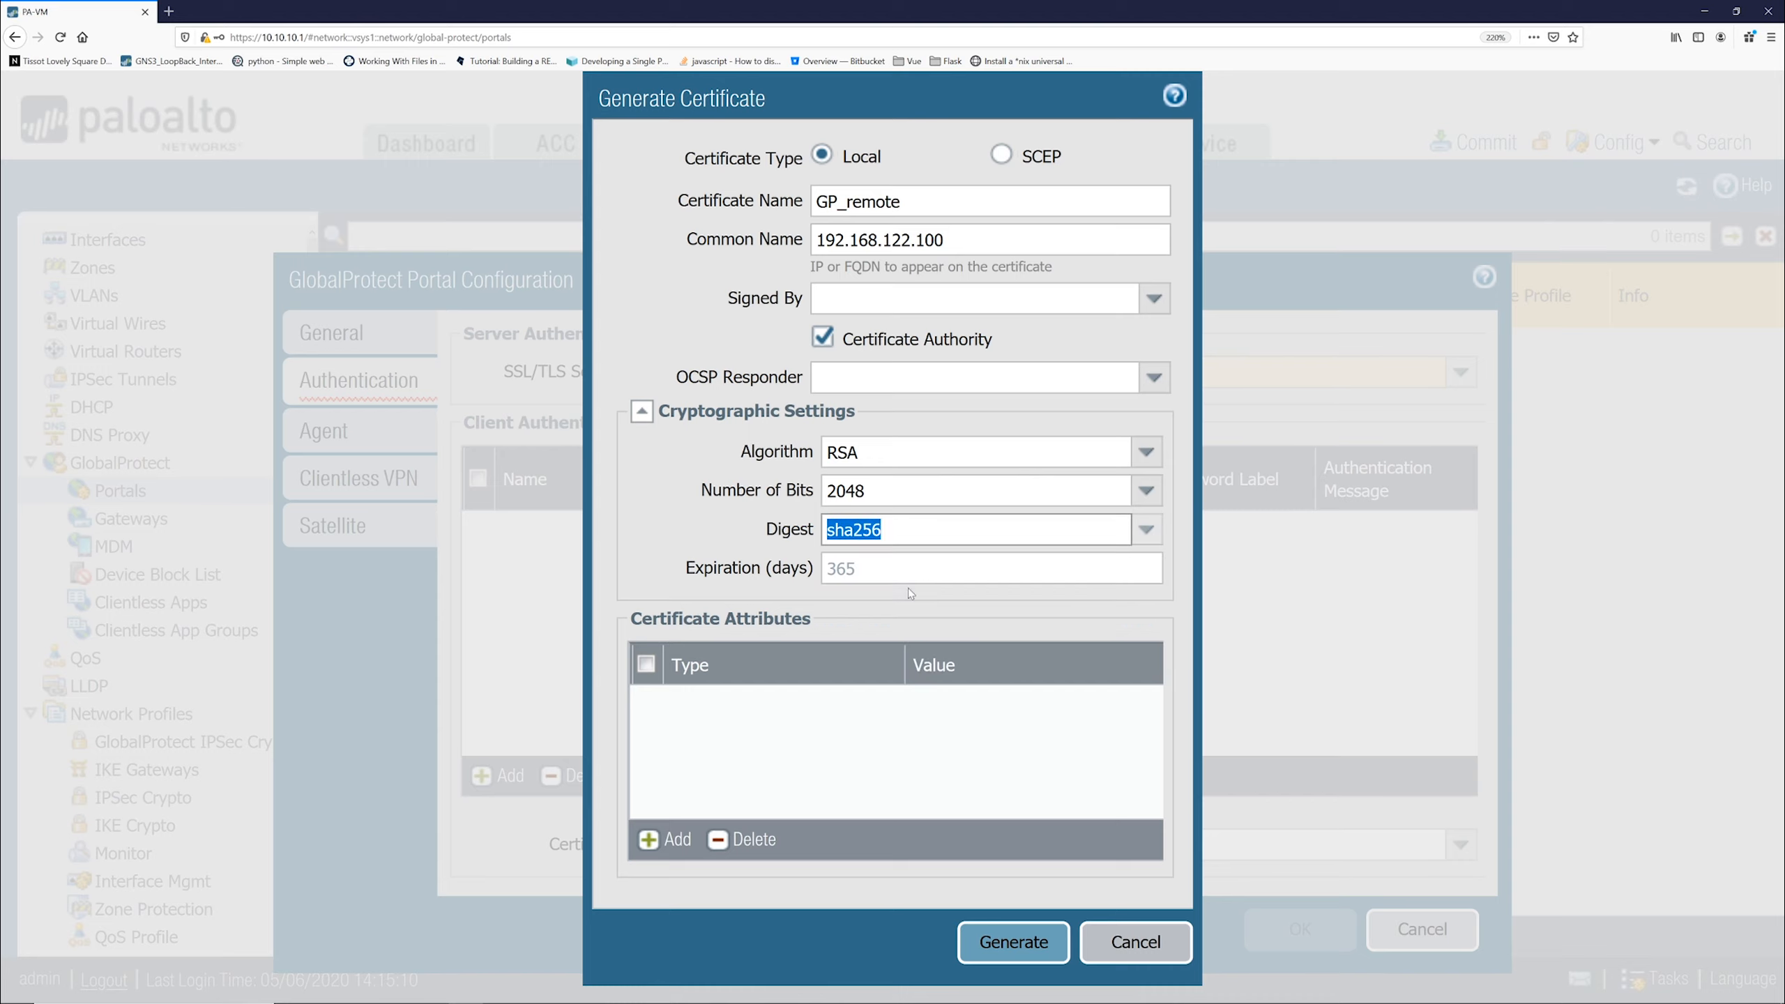
left_click(1142, 534)
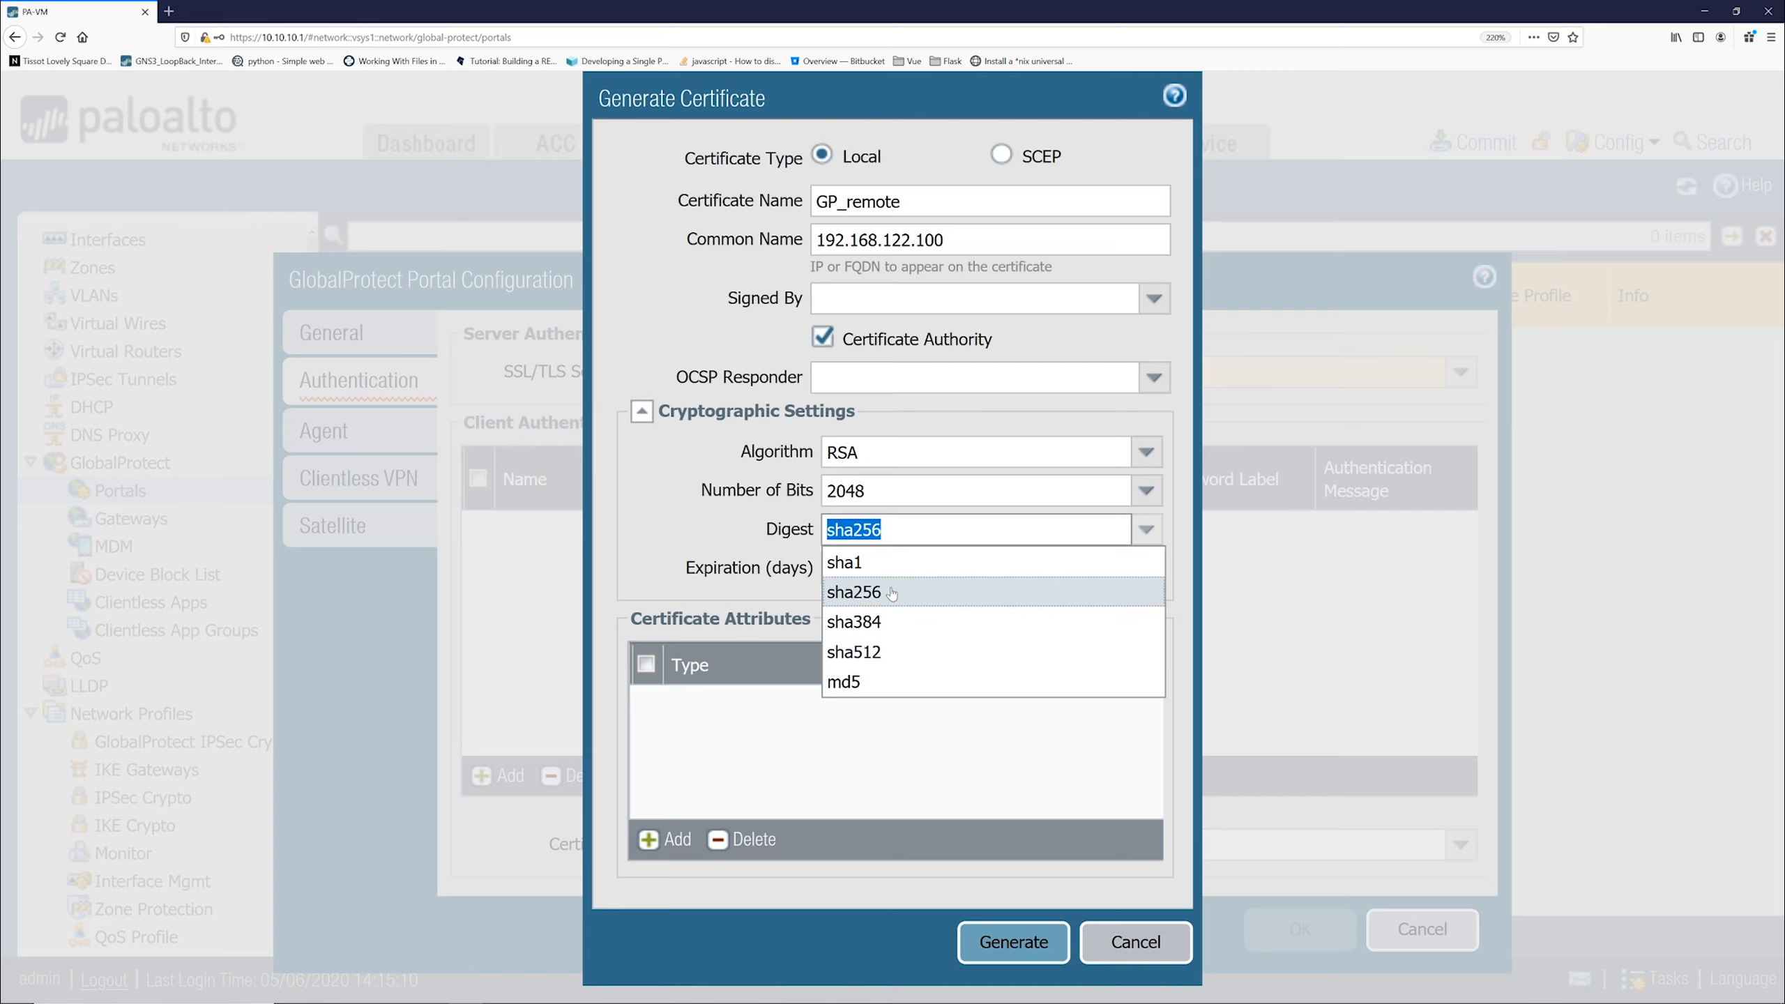
left_click(743, 543)
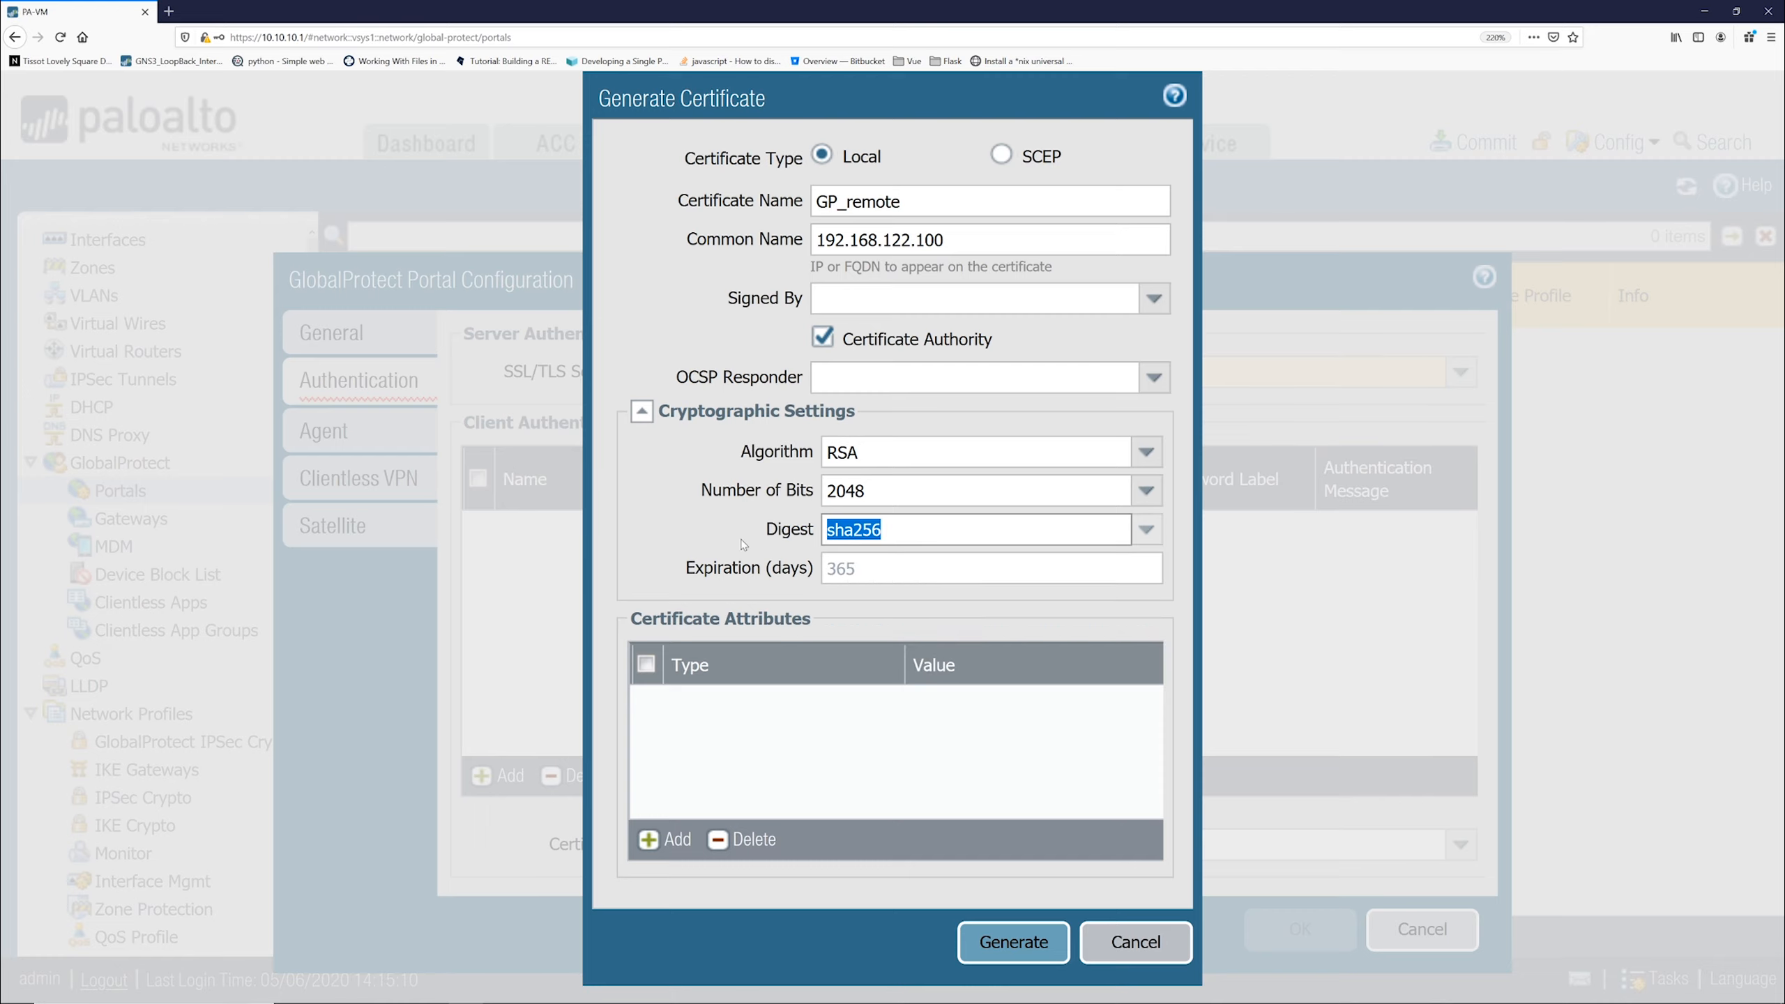
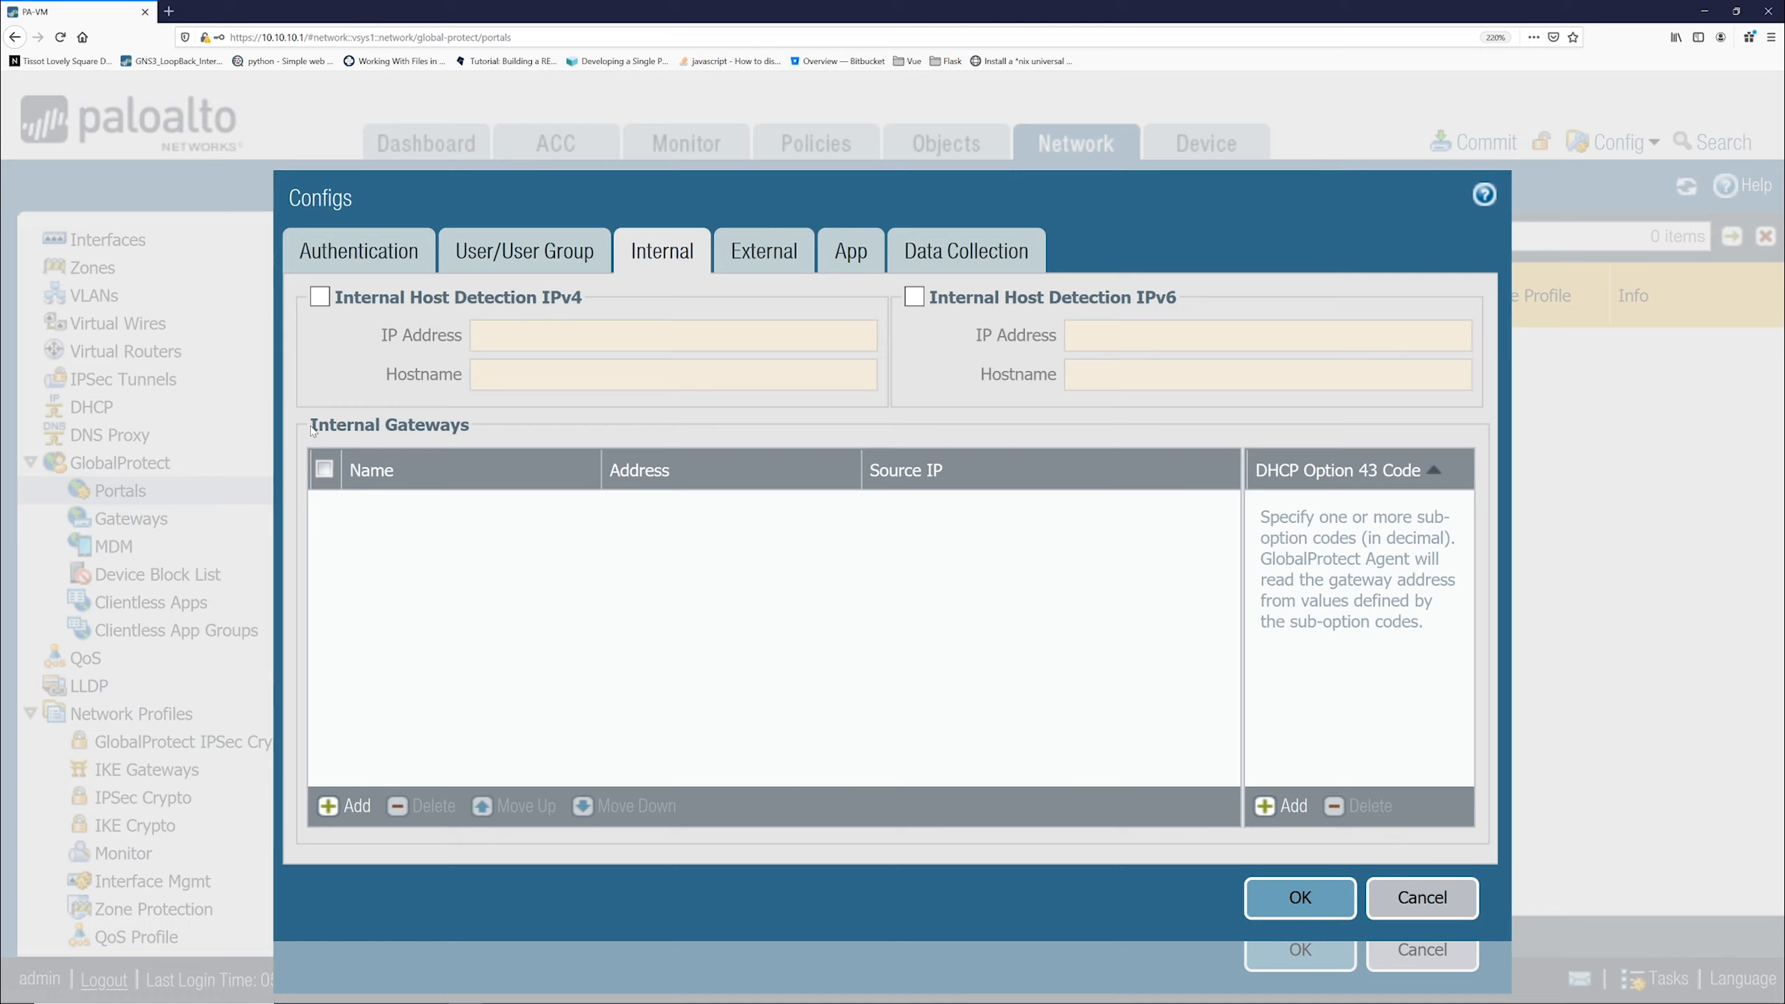
Add an external gateway named GP_externalGateway to the agent config, addressed by IP with IPv4 192.168.122.100
left_click(744, 252)
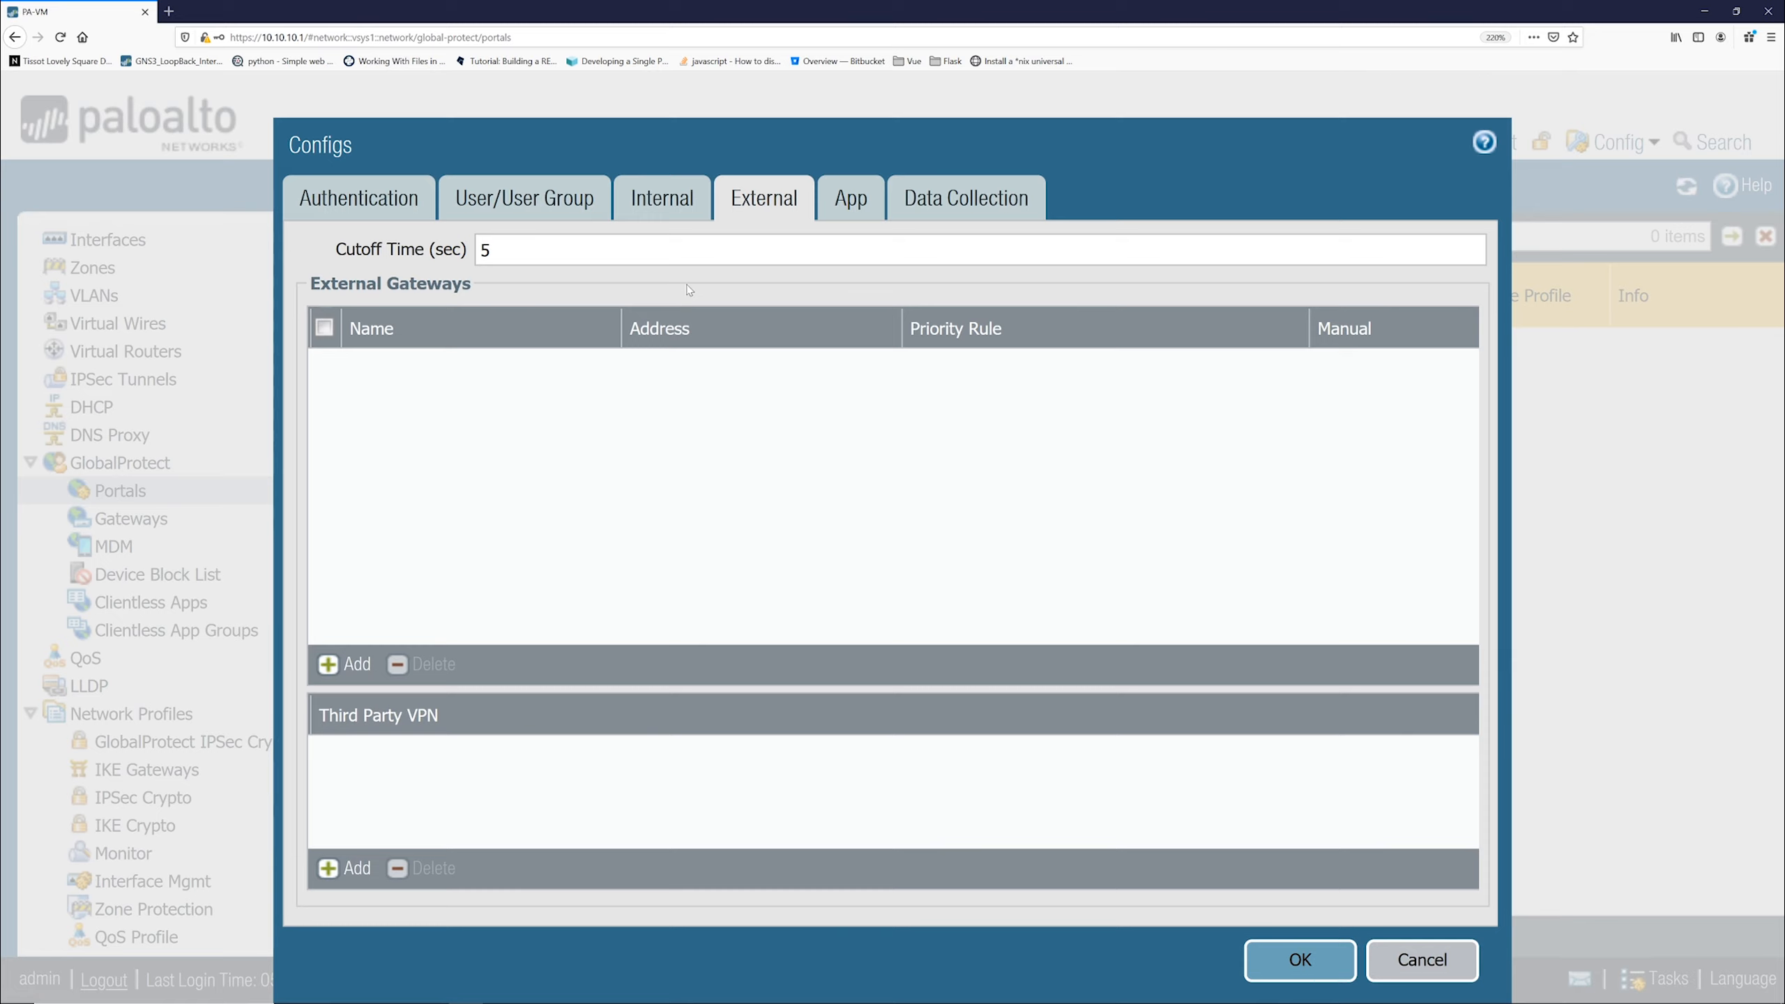
left_click(351, 667)
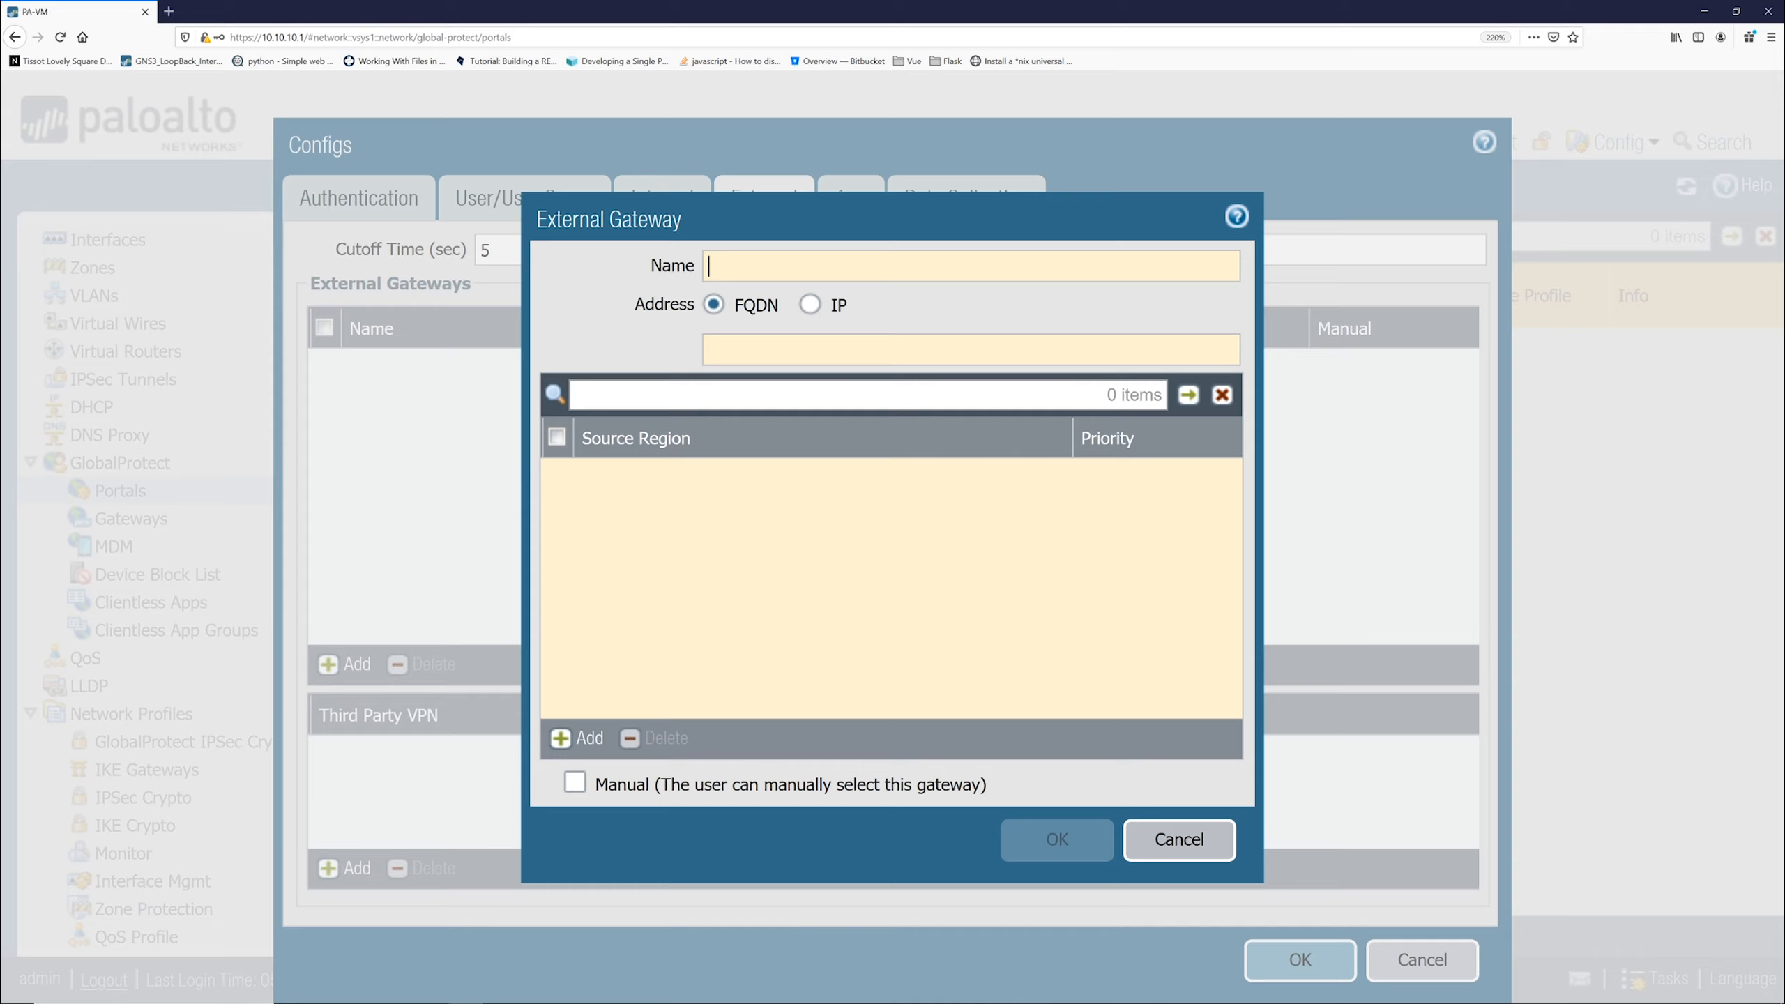
type("GP_externa")
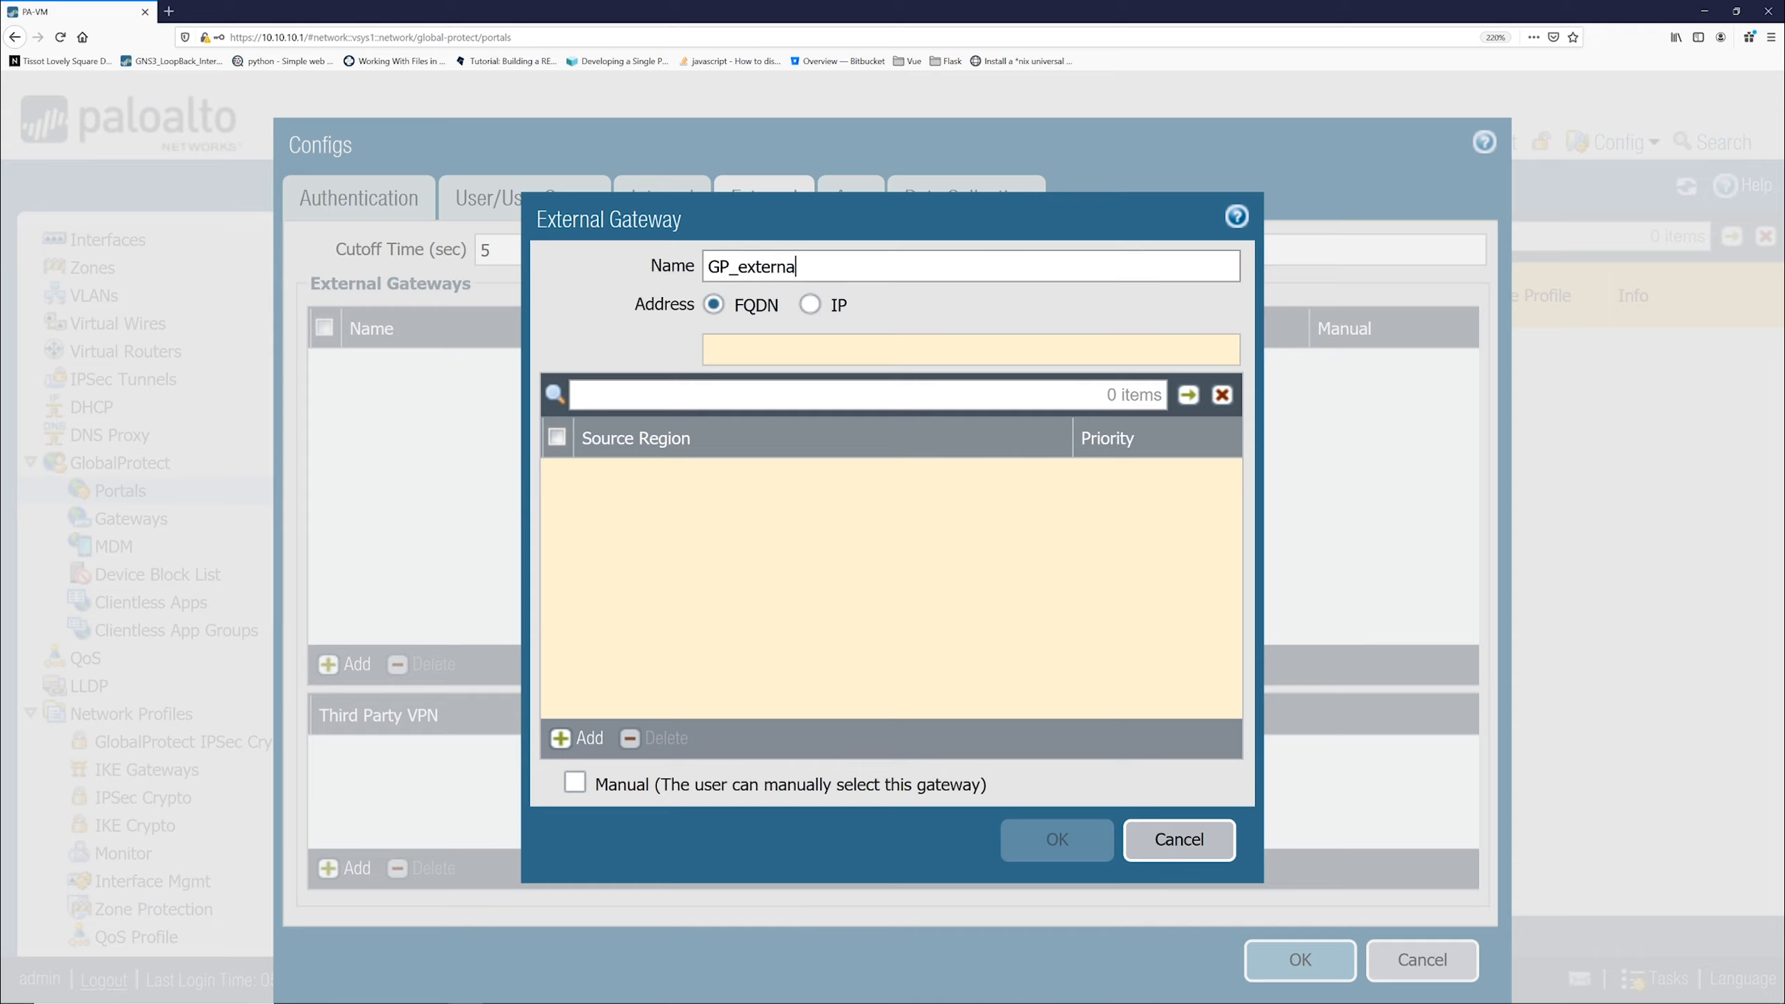
type("lGateway")
left_click(810, 305)
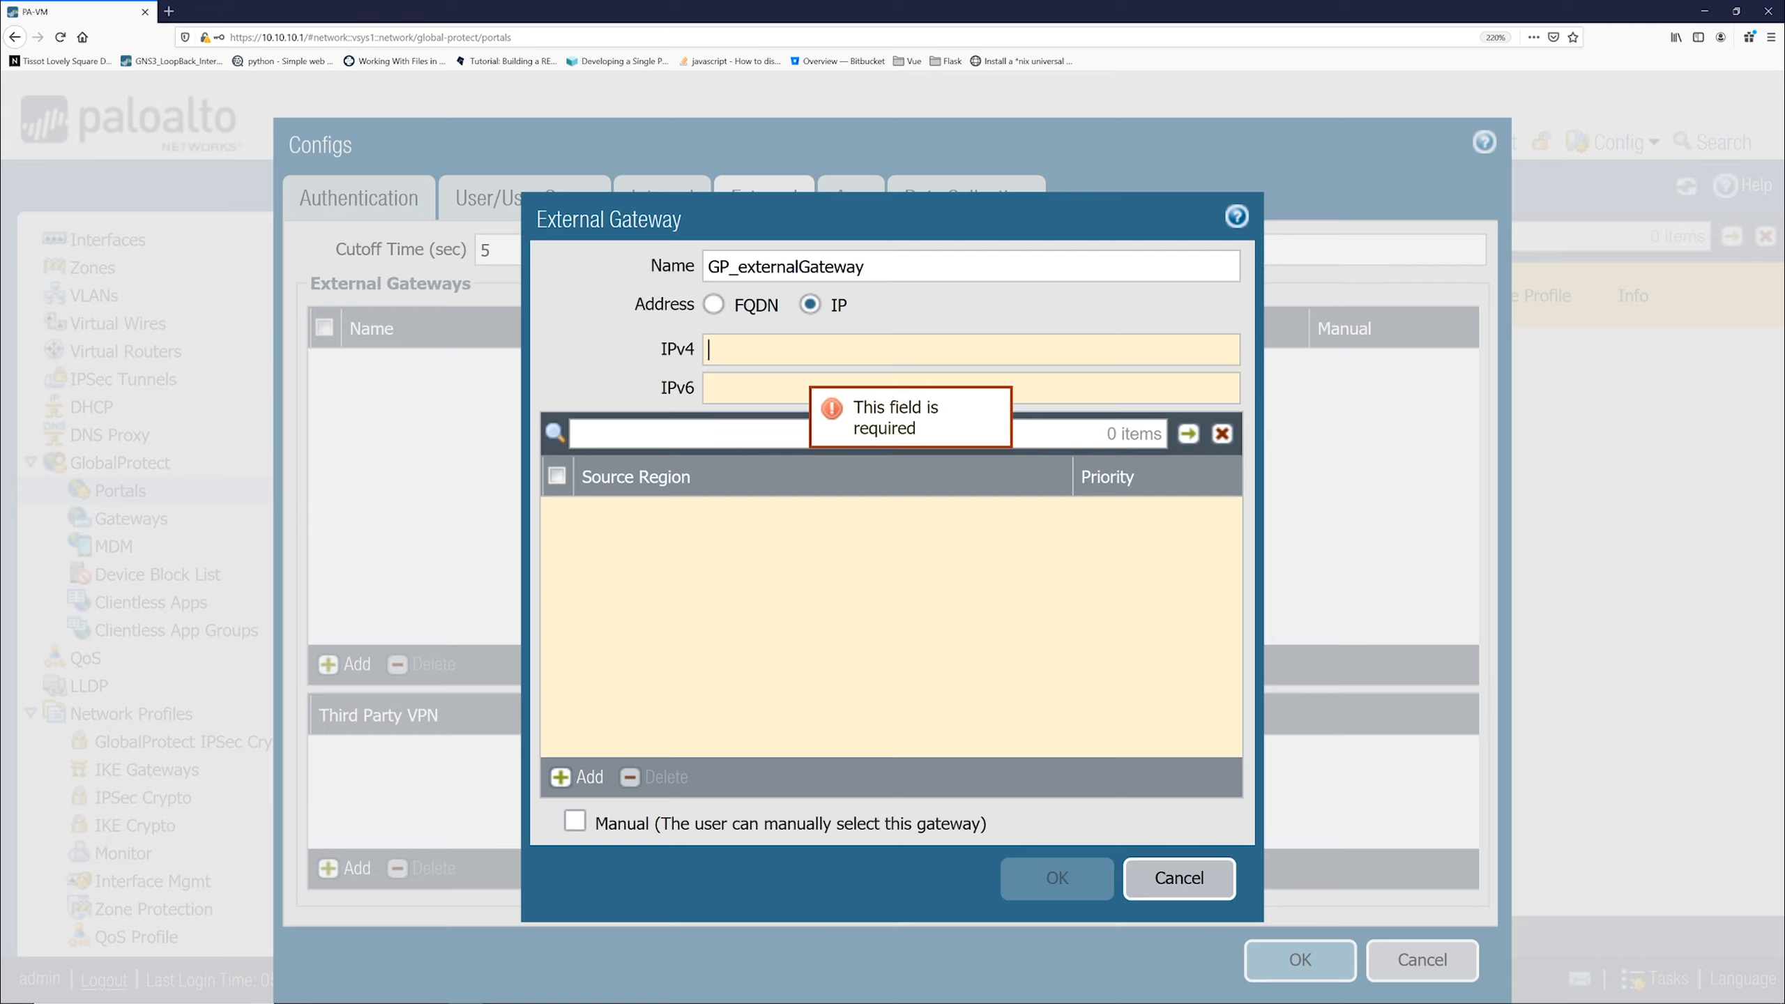
type("192.168.122.100")
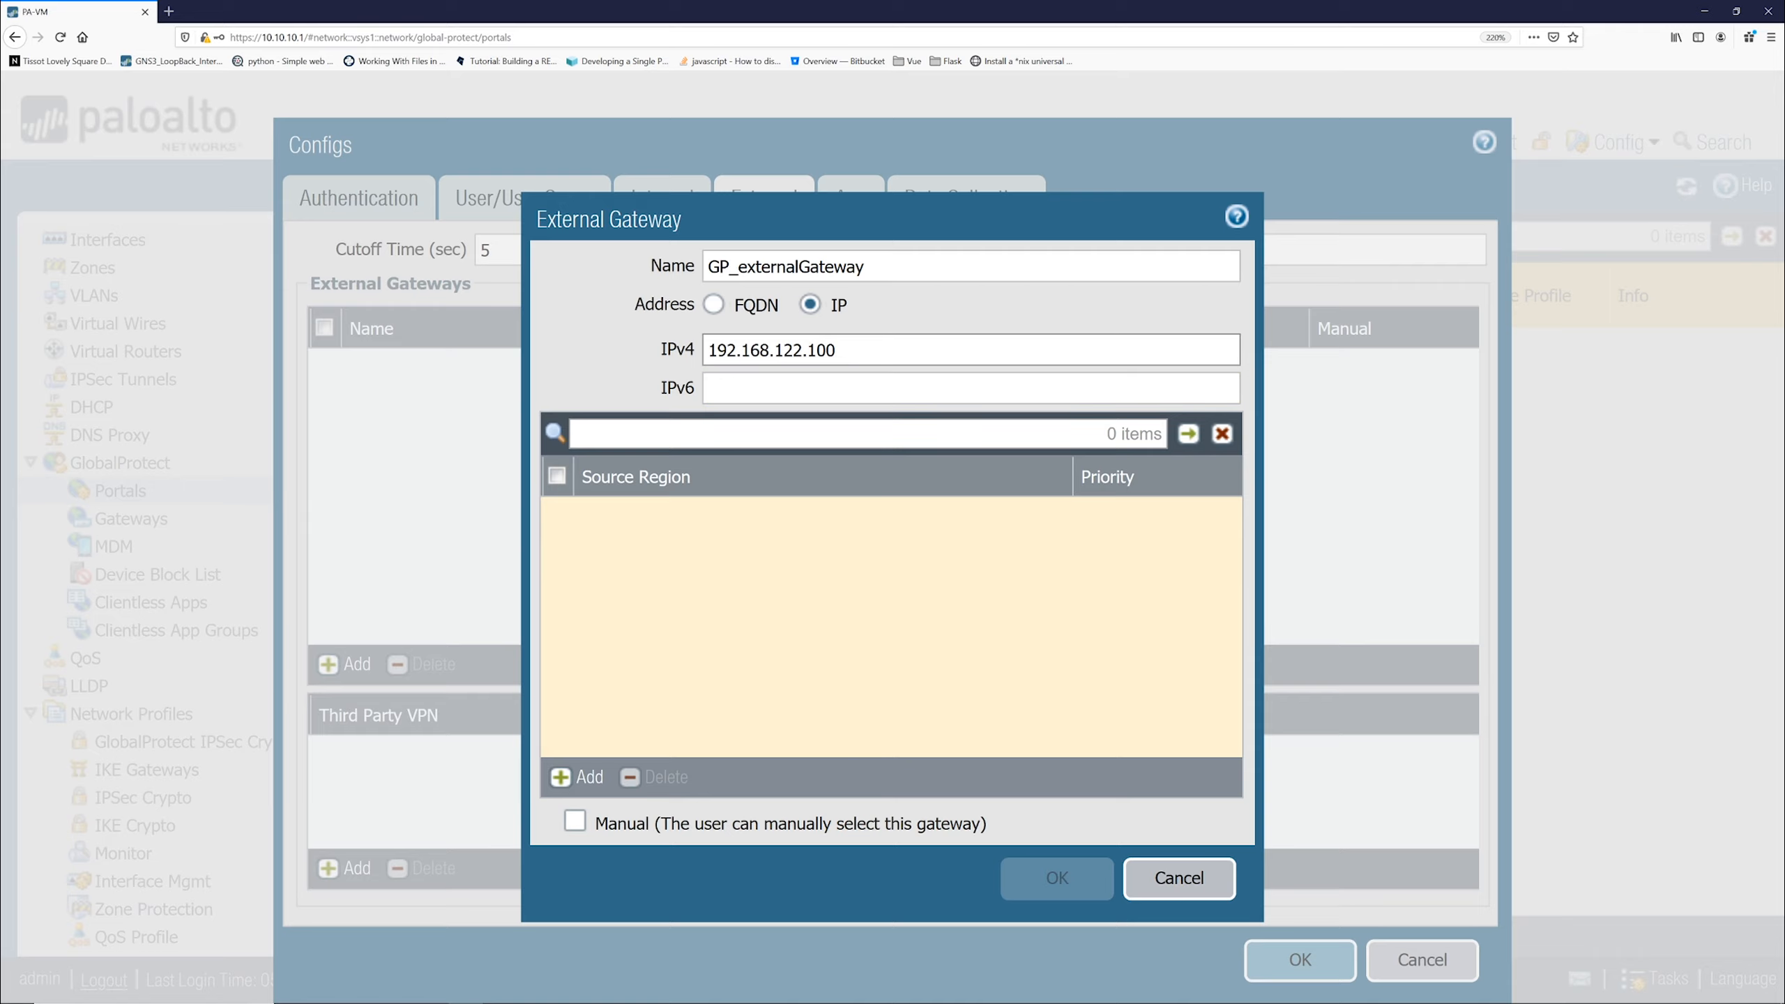
left_click(625, 351)
left_click(846, 350)
left_click_drag(840, 350, 705, 350)
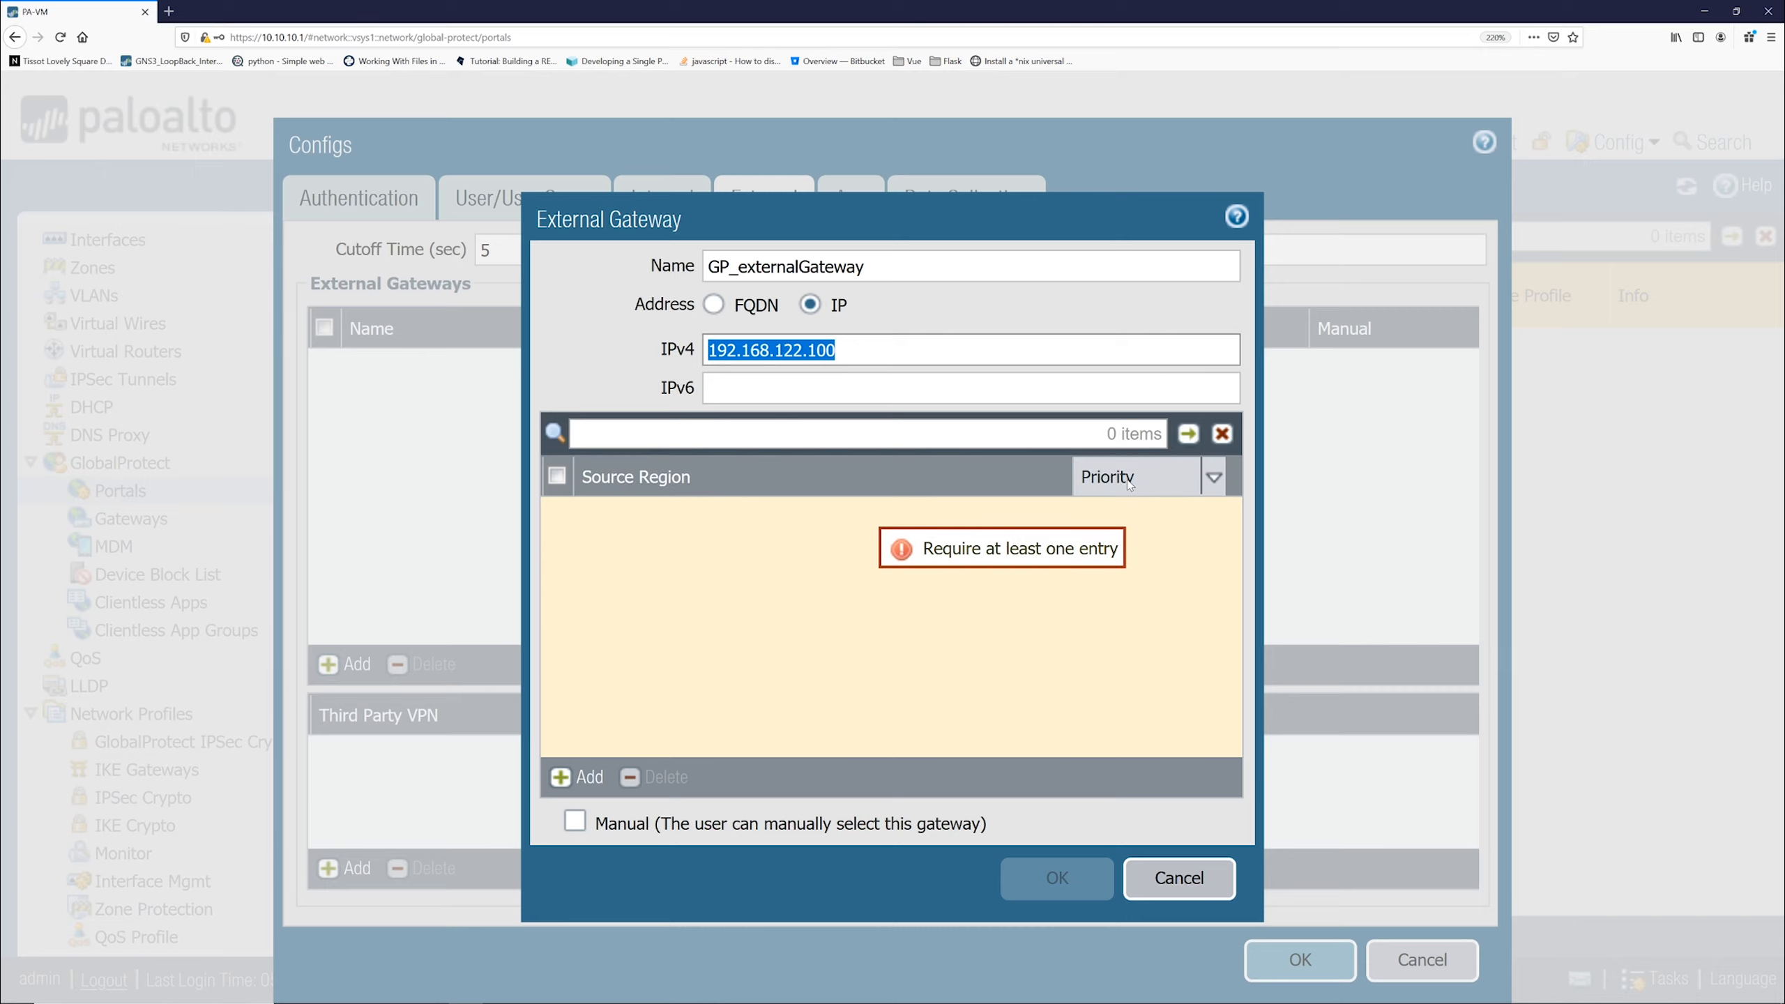
Add a source region of Any with Highest priority to the external gateway and save it
left_click(609, 776)
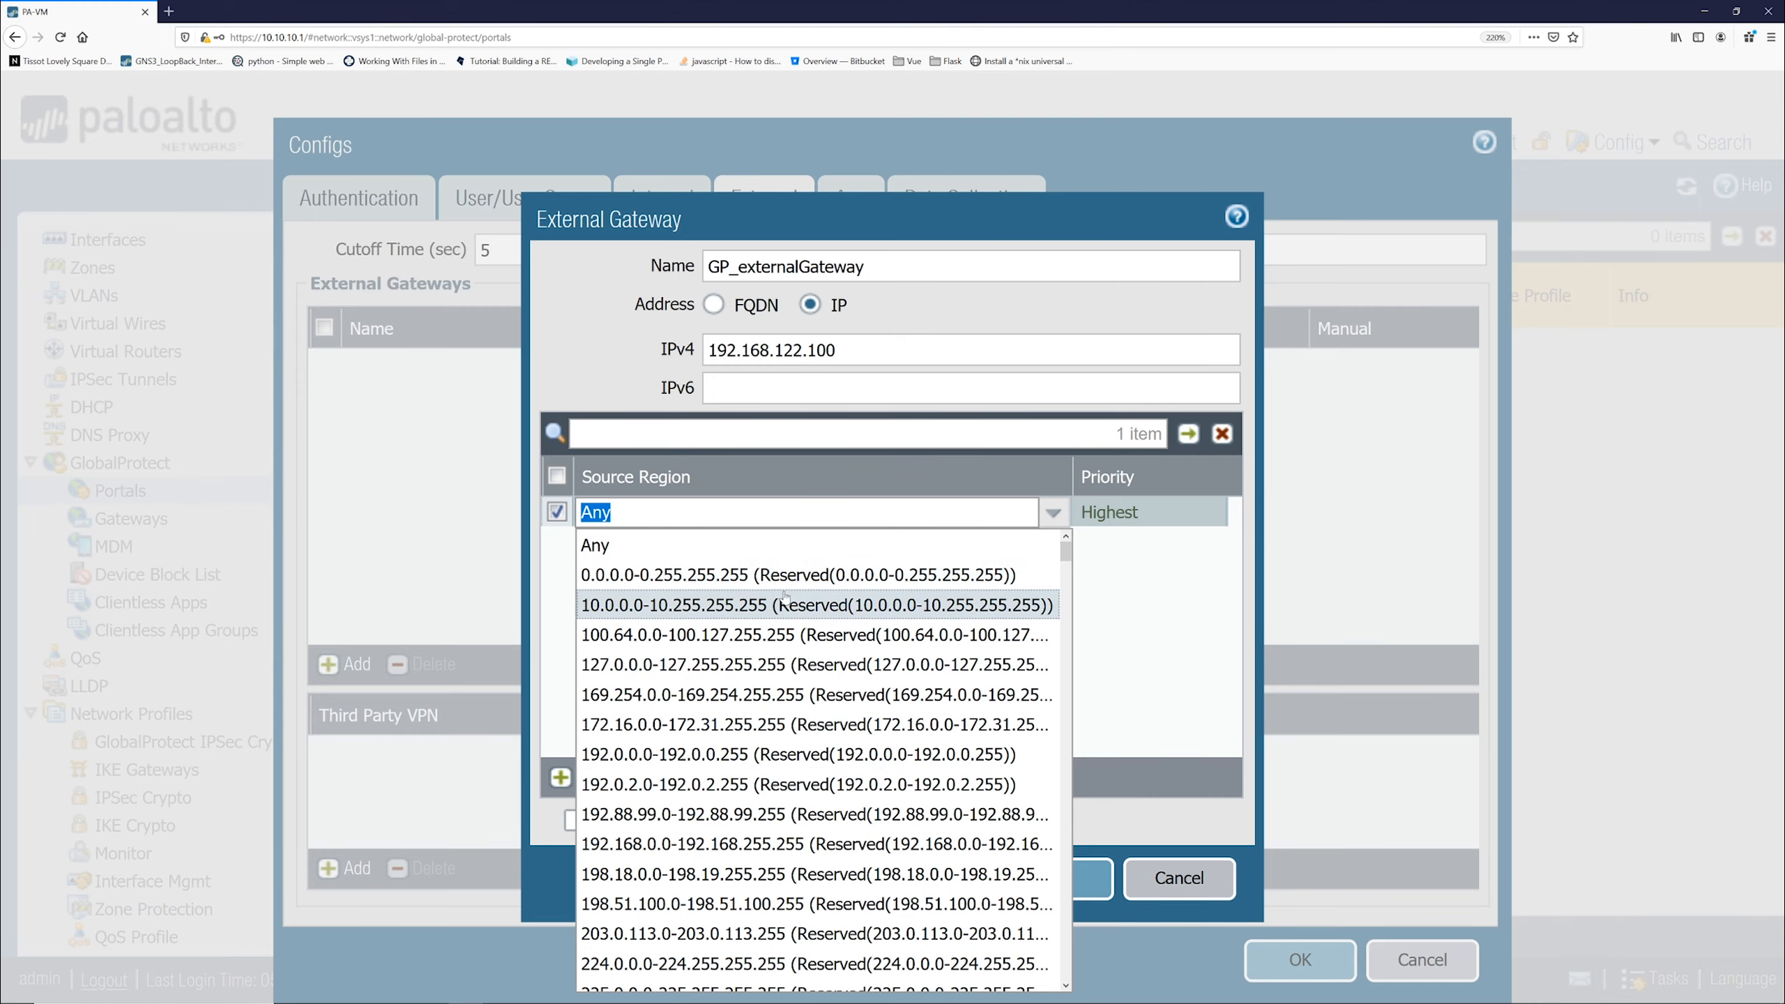
scroll(823, 584, "down", 1)
scroll(826, 582, "down", 15)
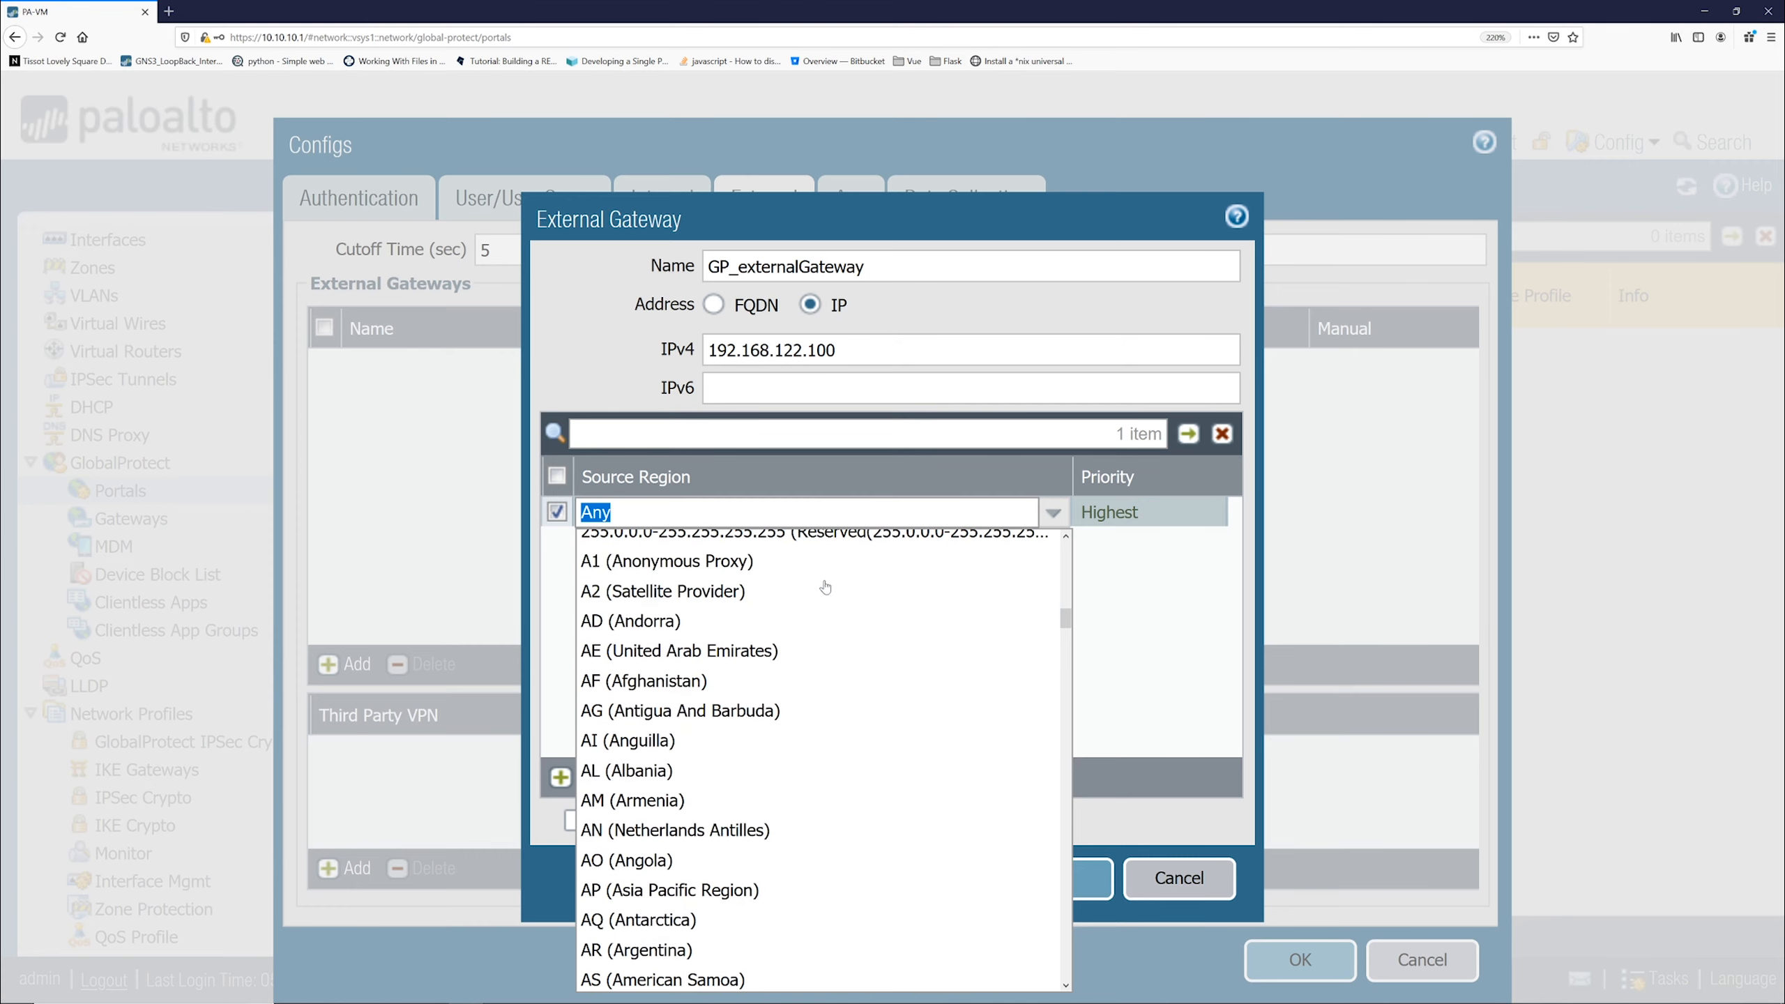
scroll(833, 591, "down", 6)
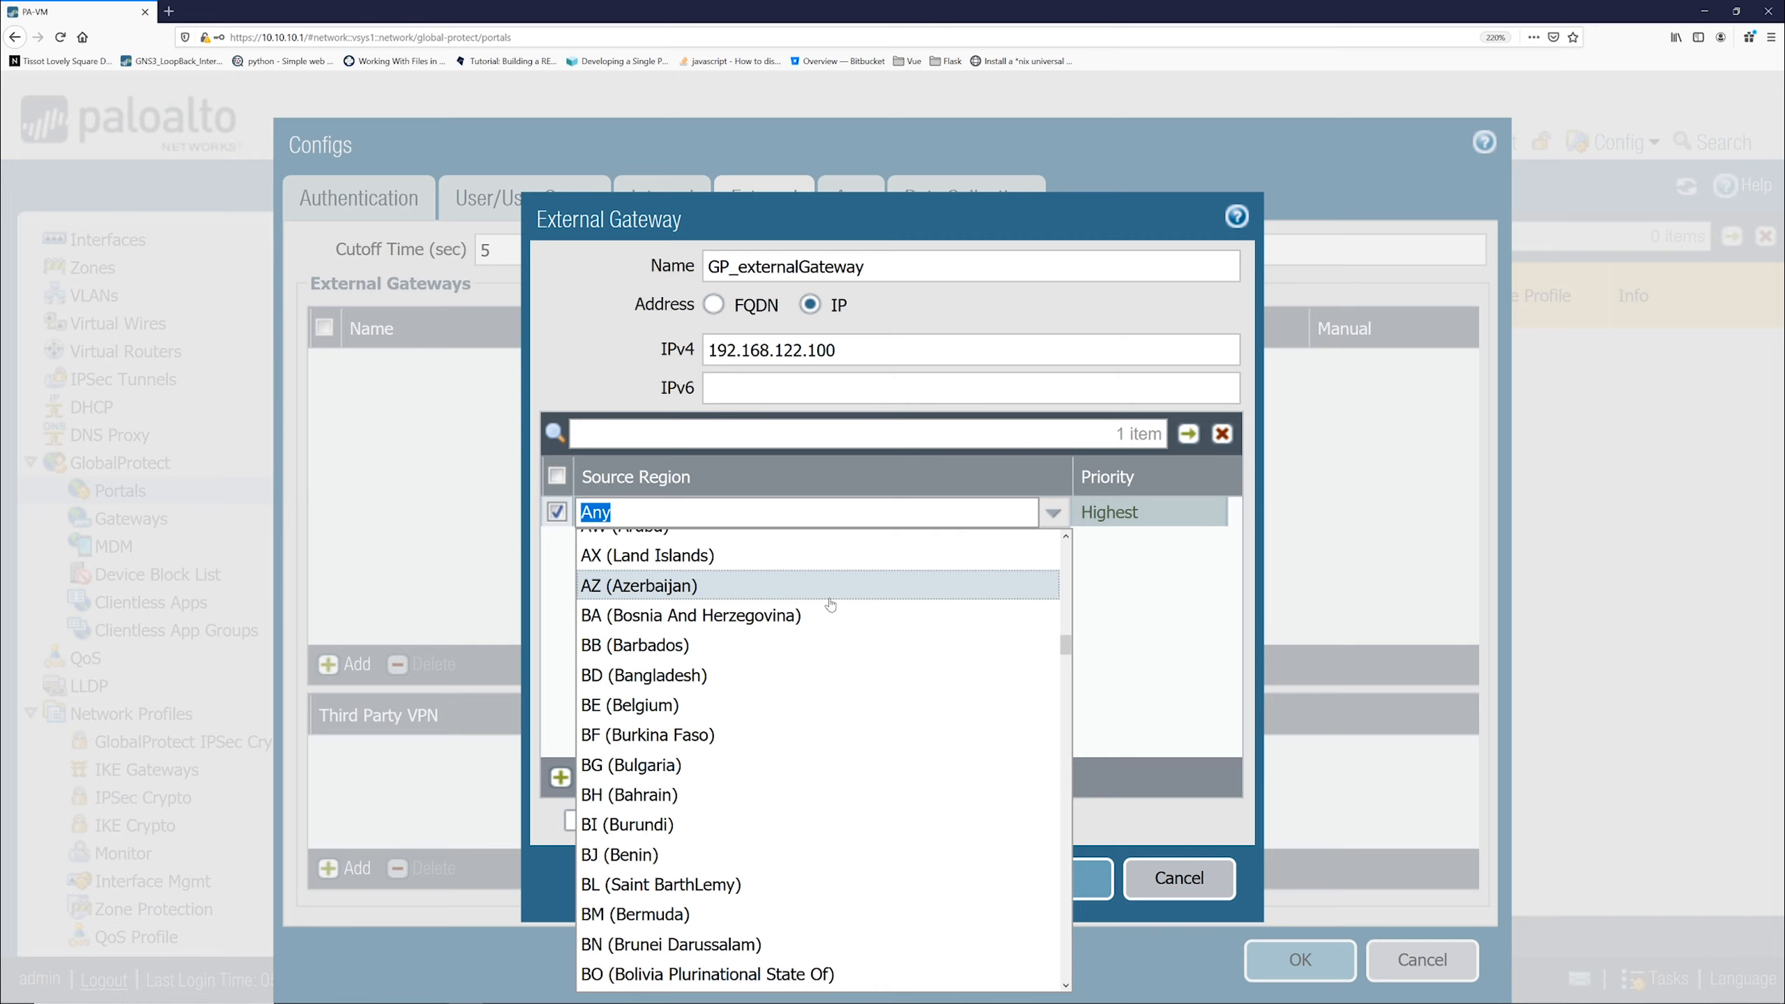
left_click(1157, 567)
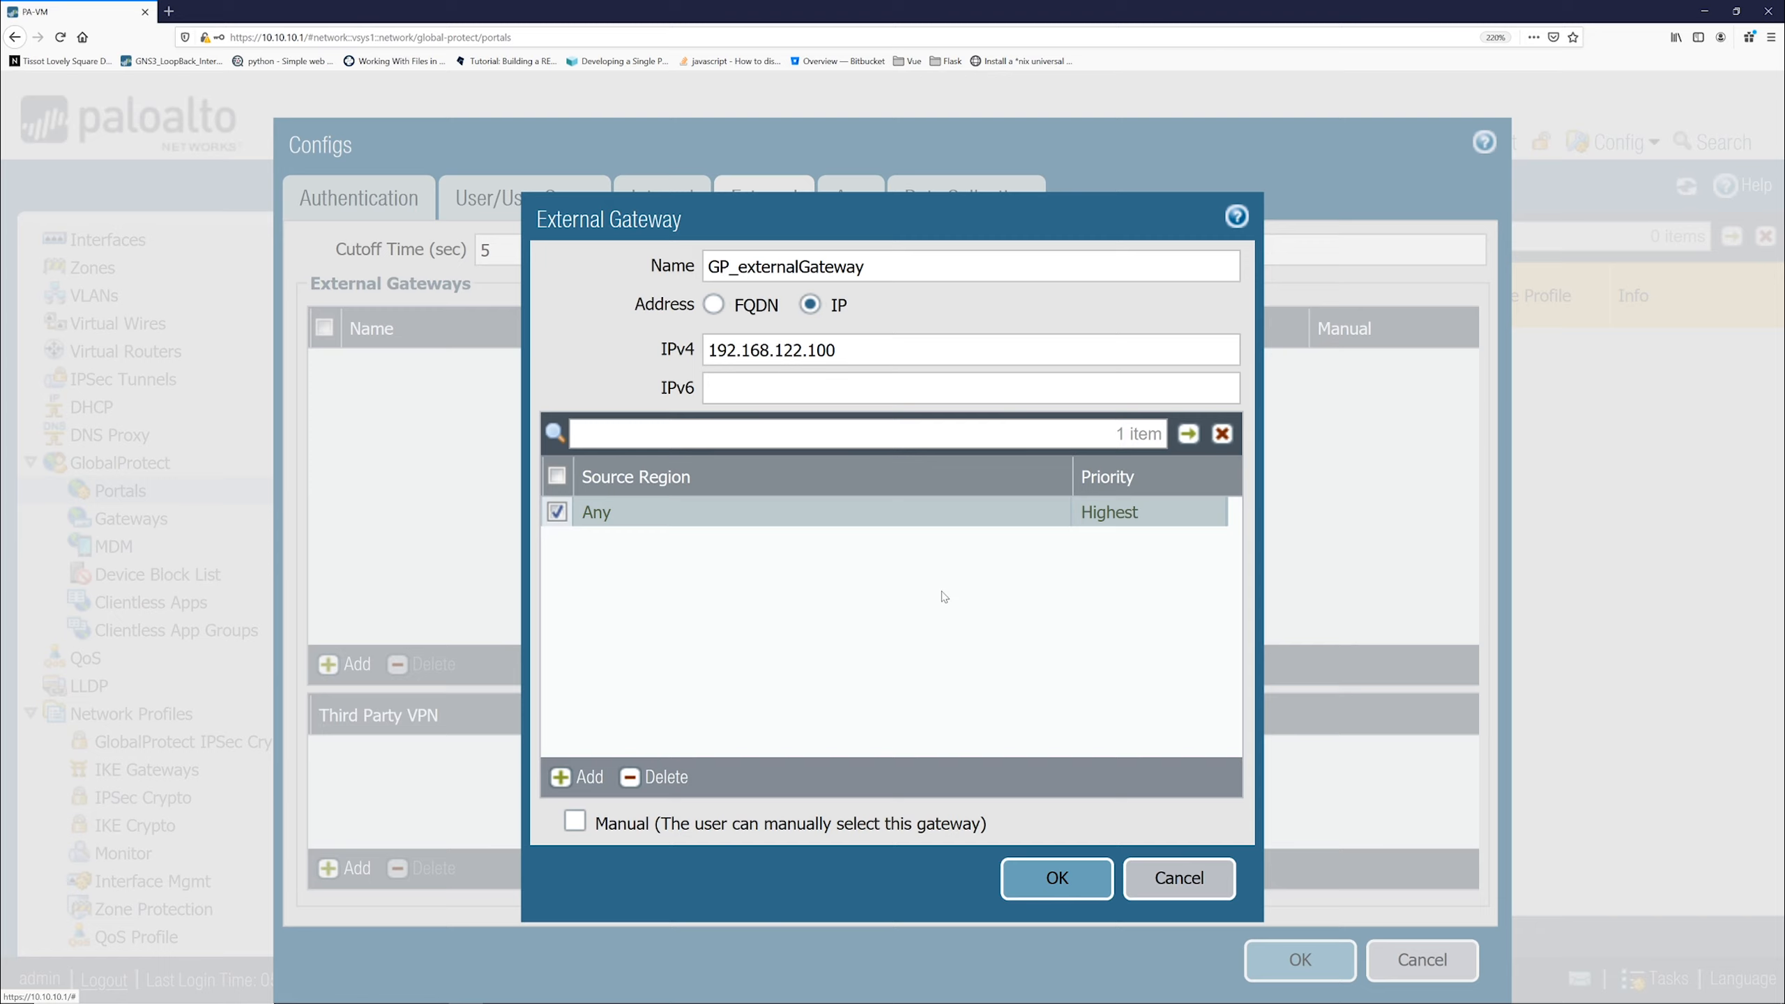
left_click(1058, 880)
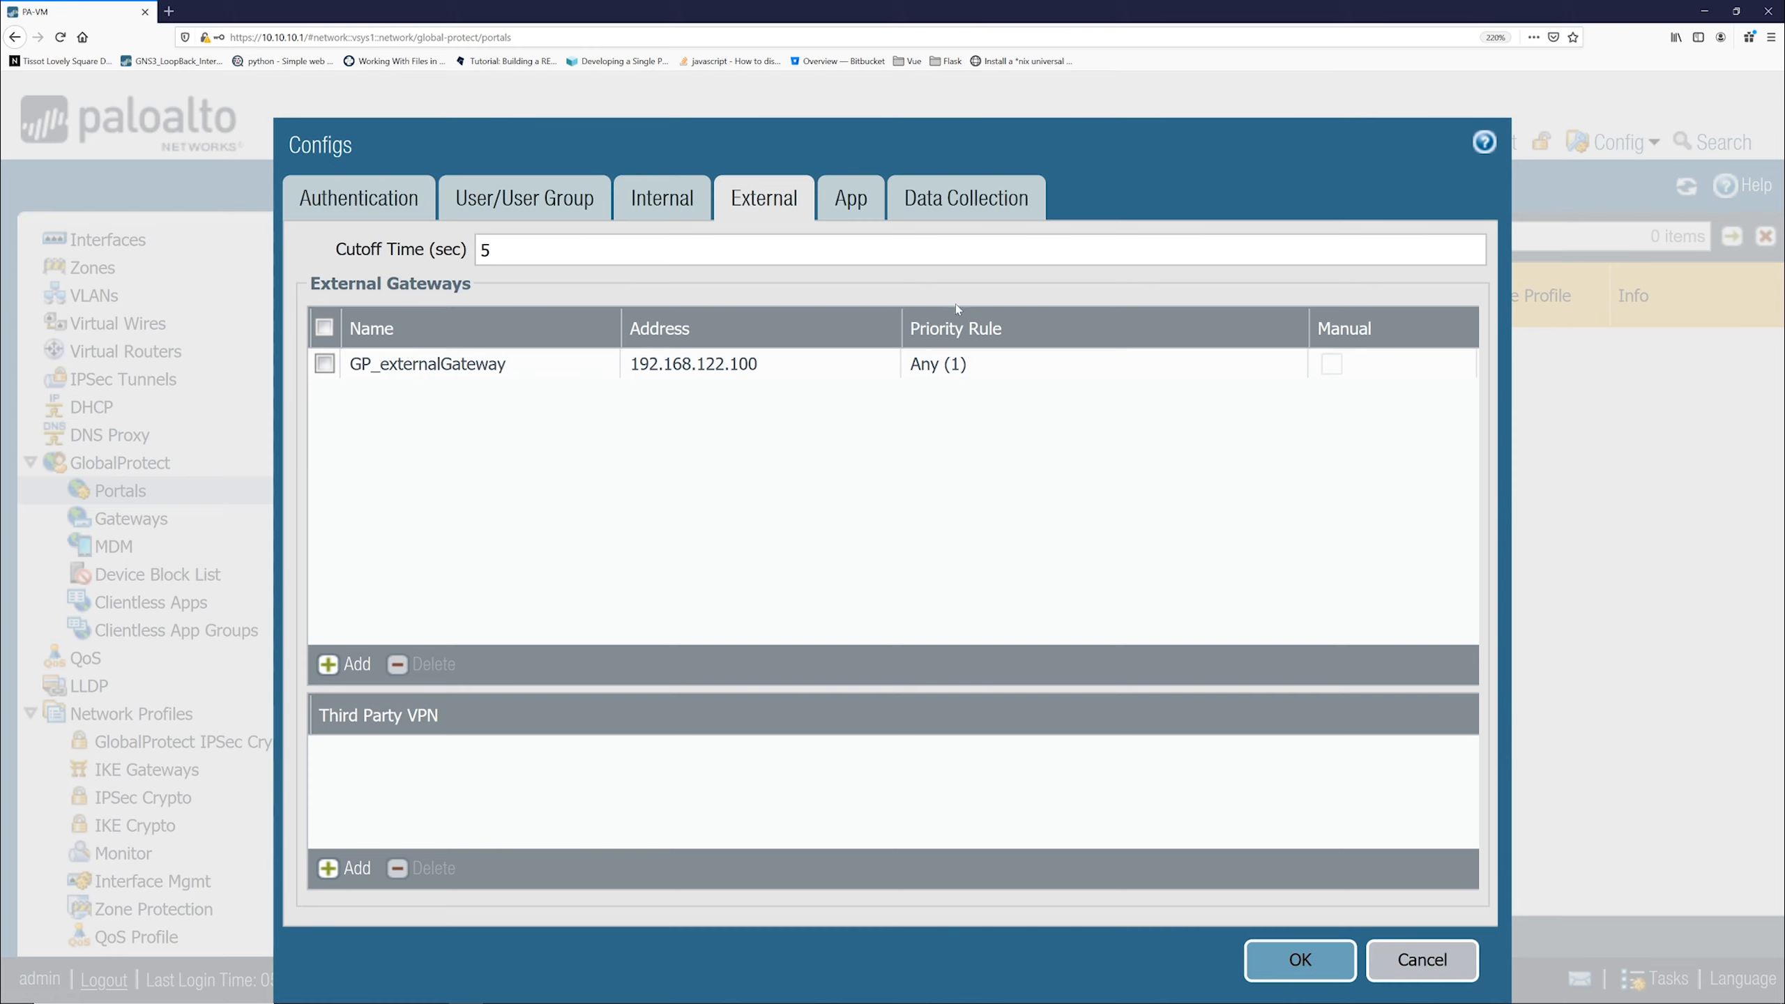
Set the app's connect method to On-demand (Manual user initiated connection) and save the agent config
left_click(849, 201)
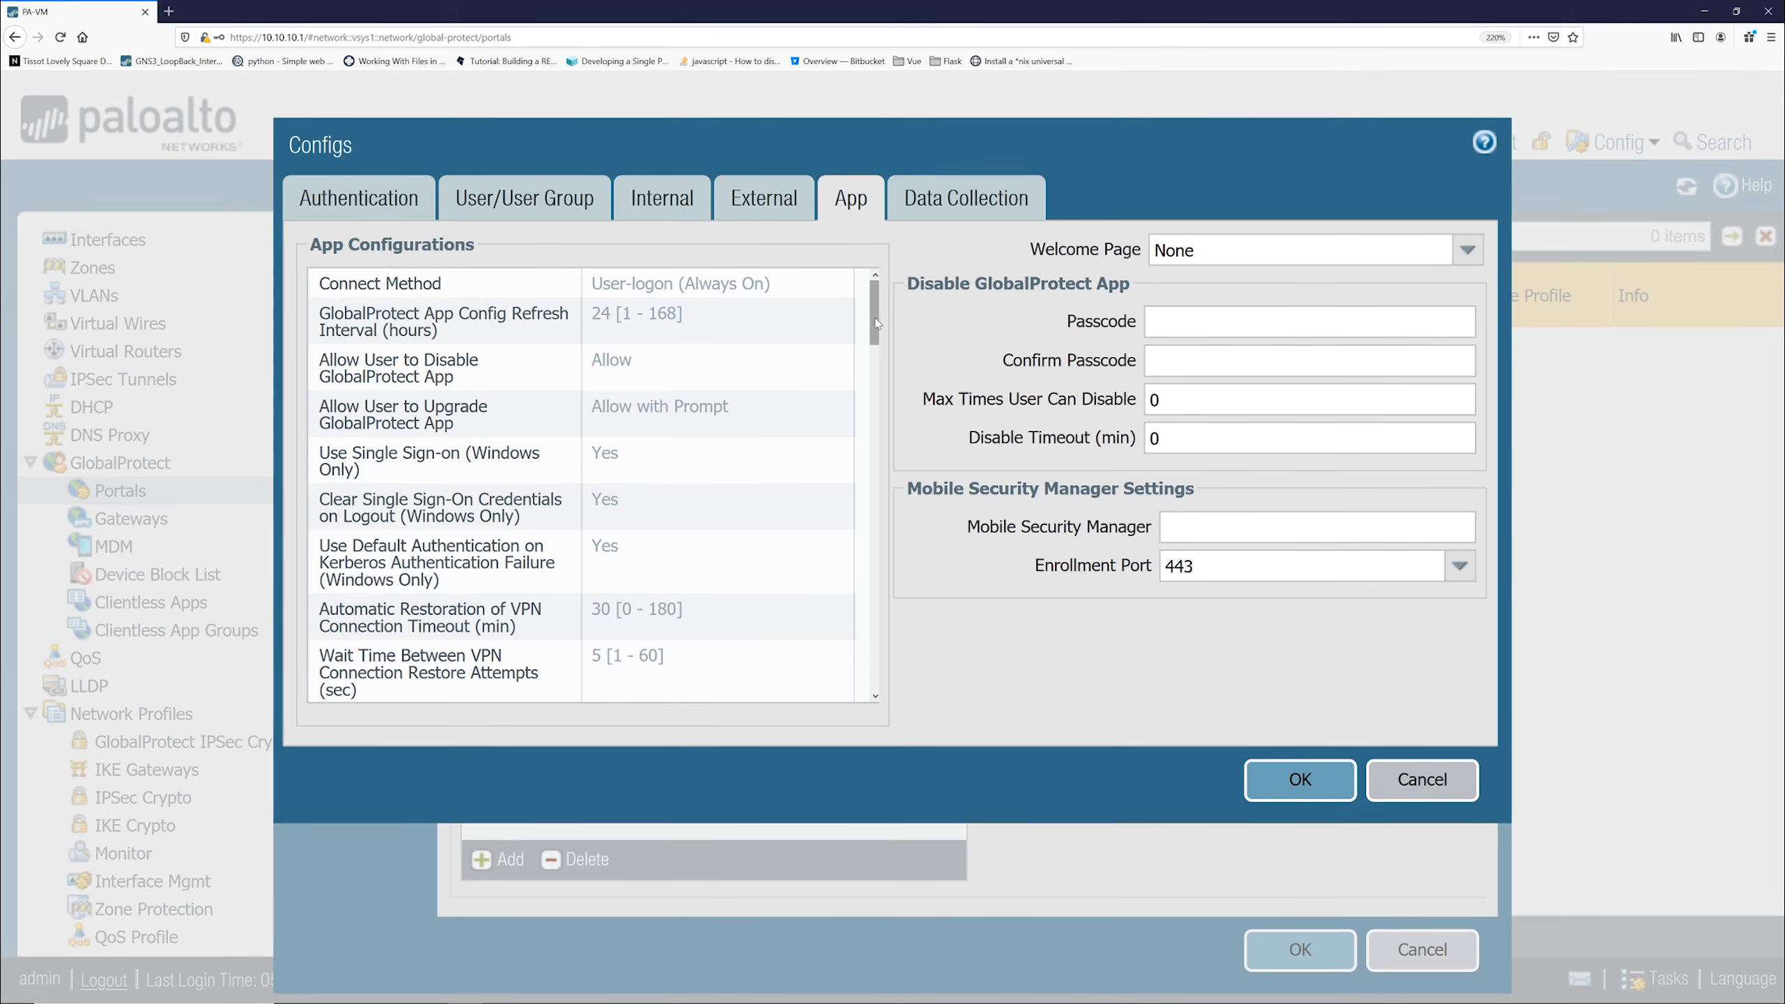
scroll(883, 328, "down", 1)
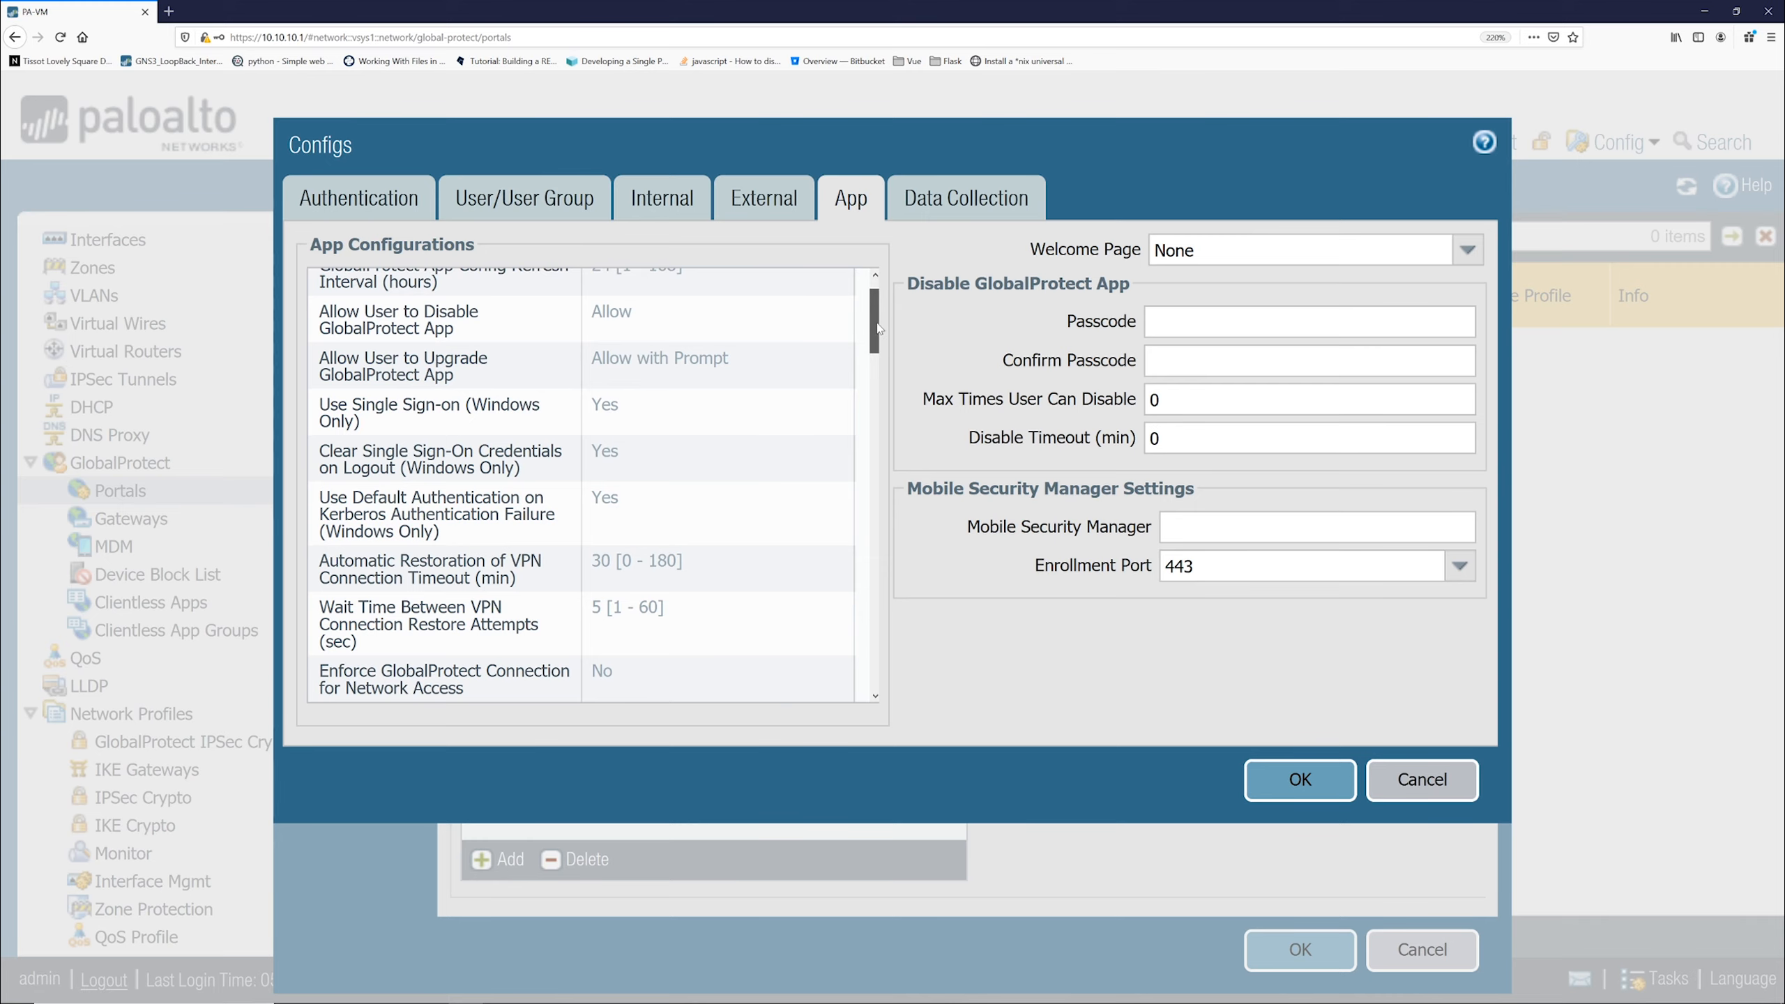
scroll(878, 318, "up", 1)
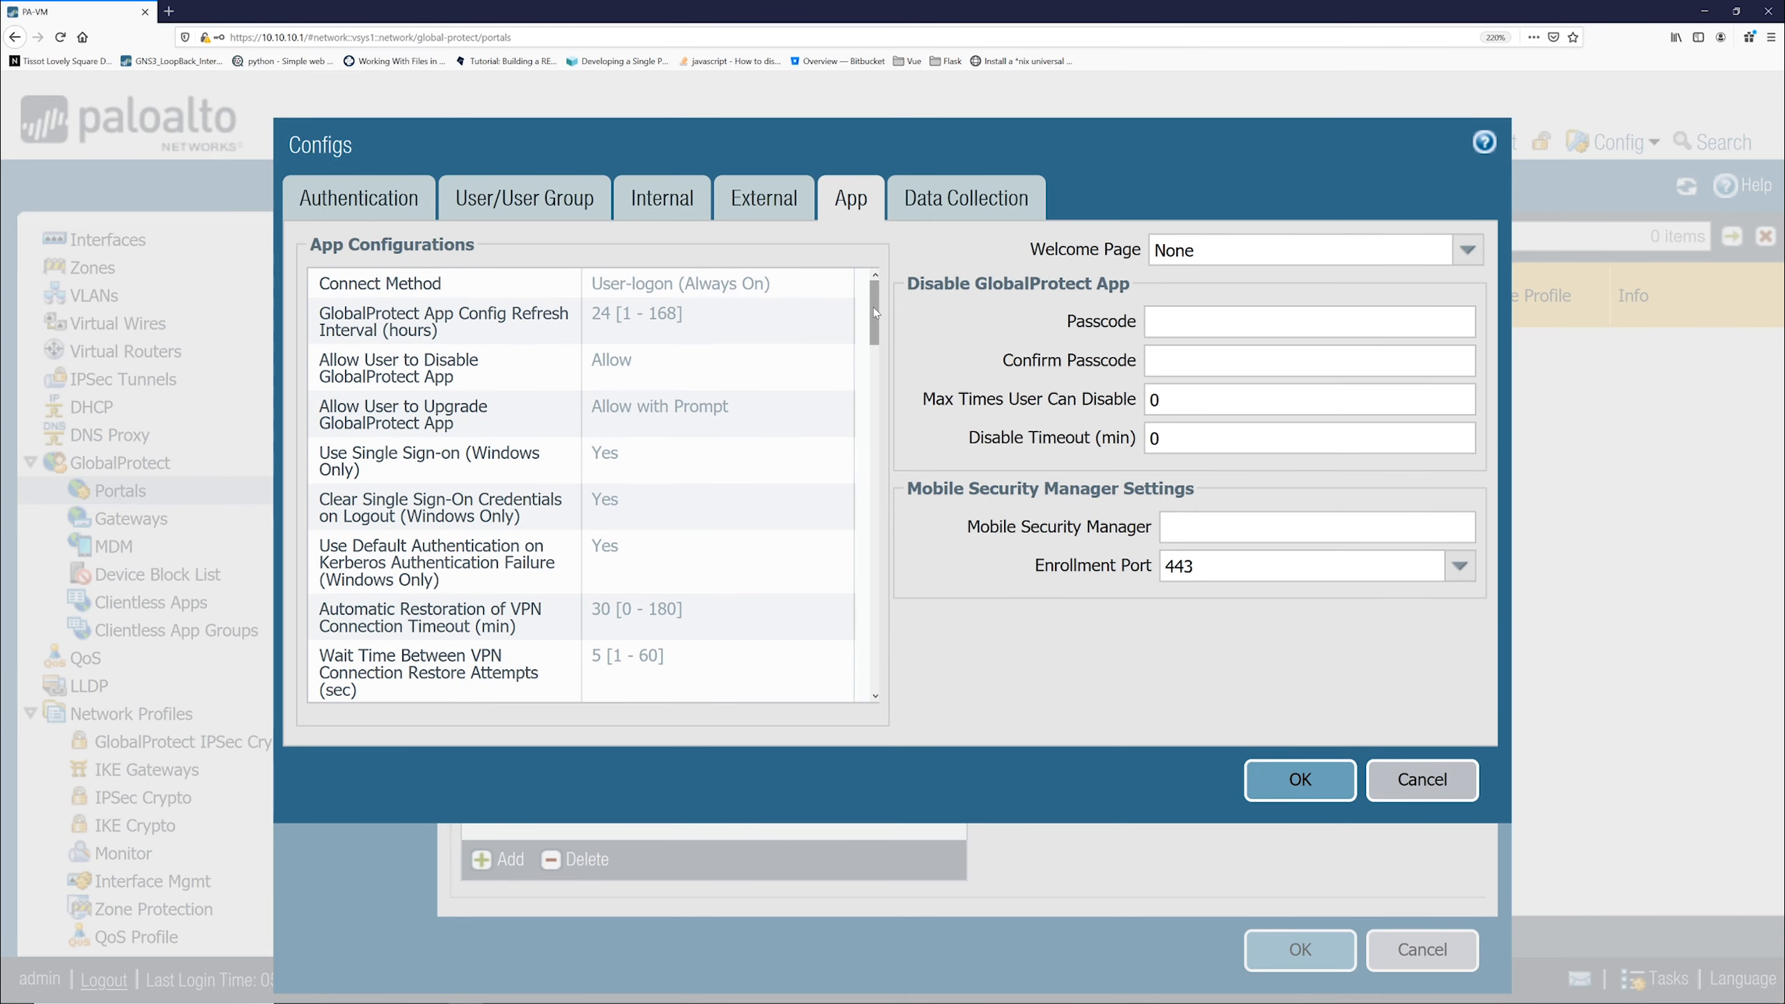
left_click(729, 283)
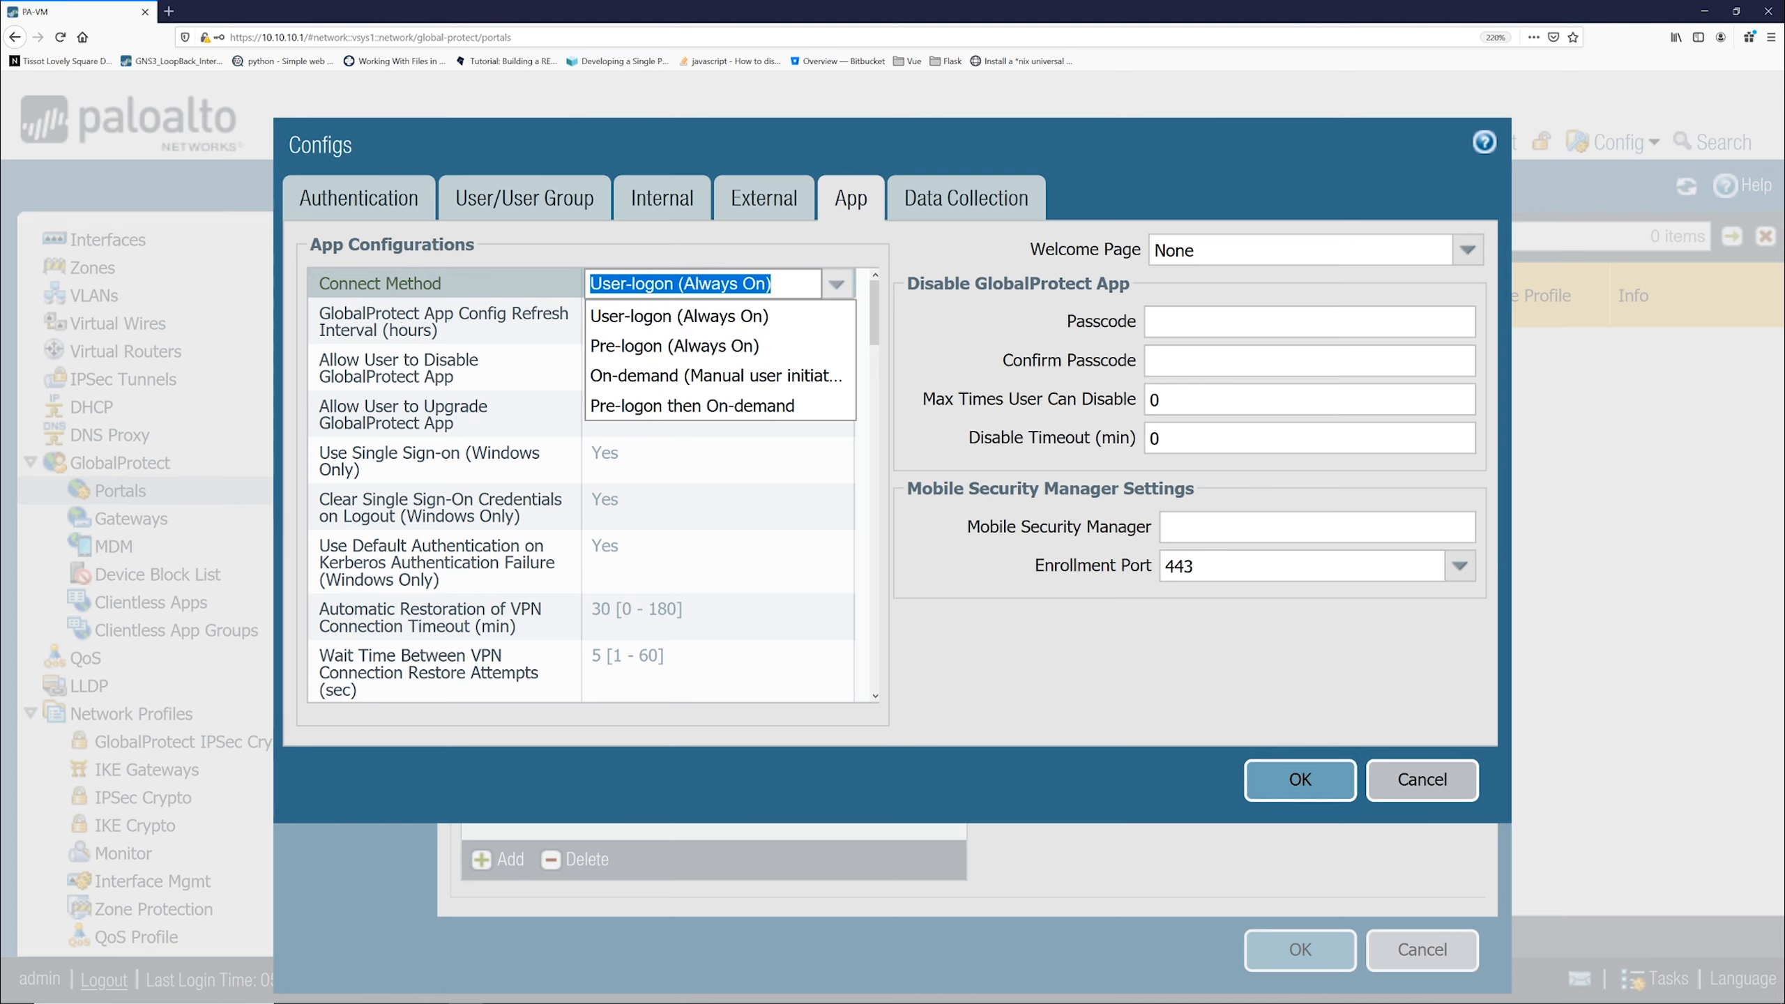
left_click(664, 378)
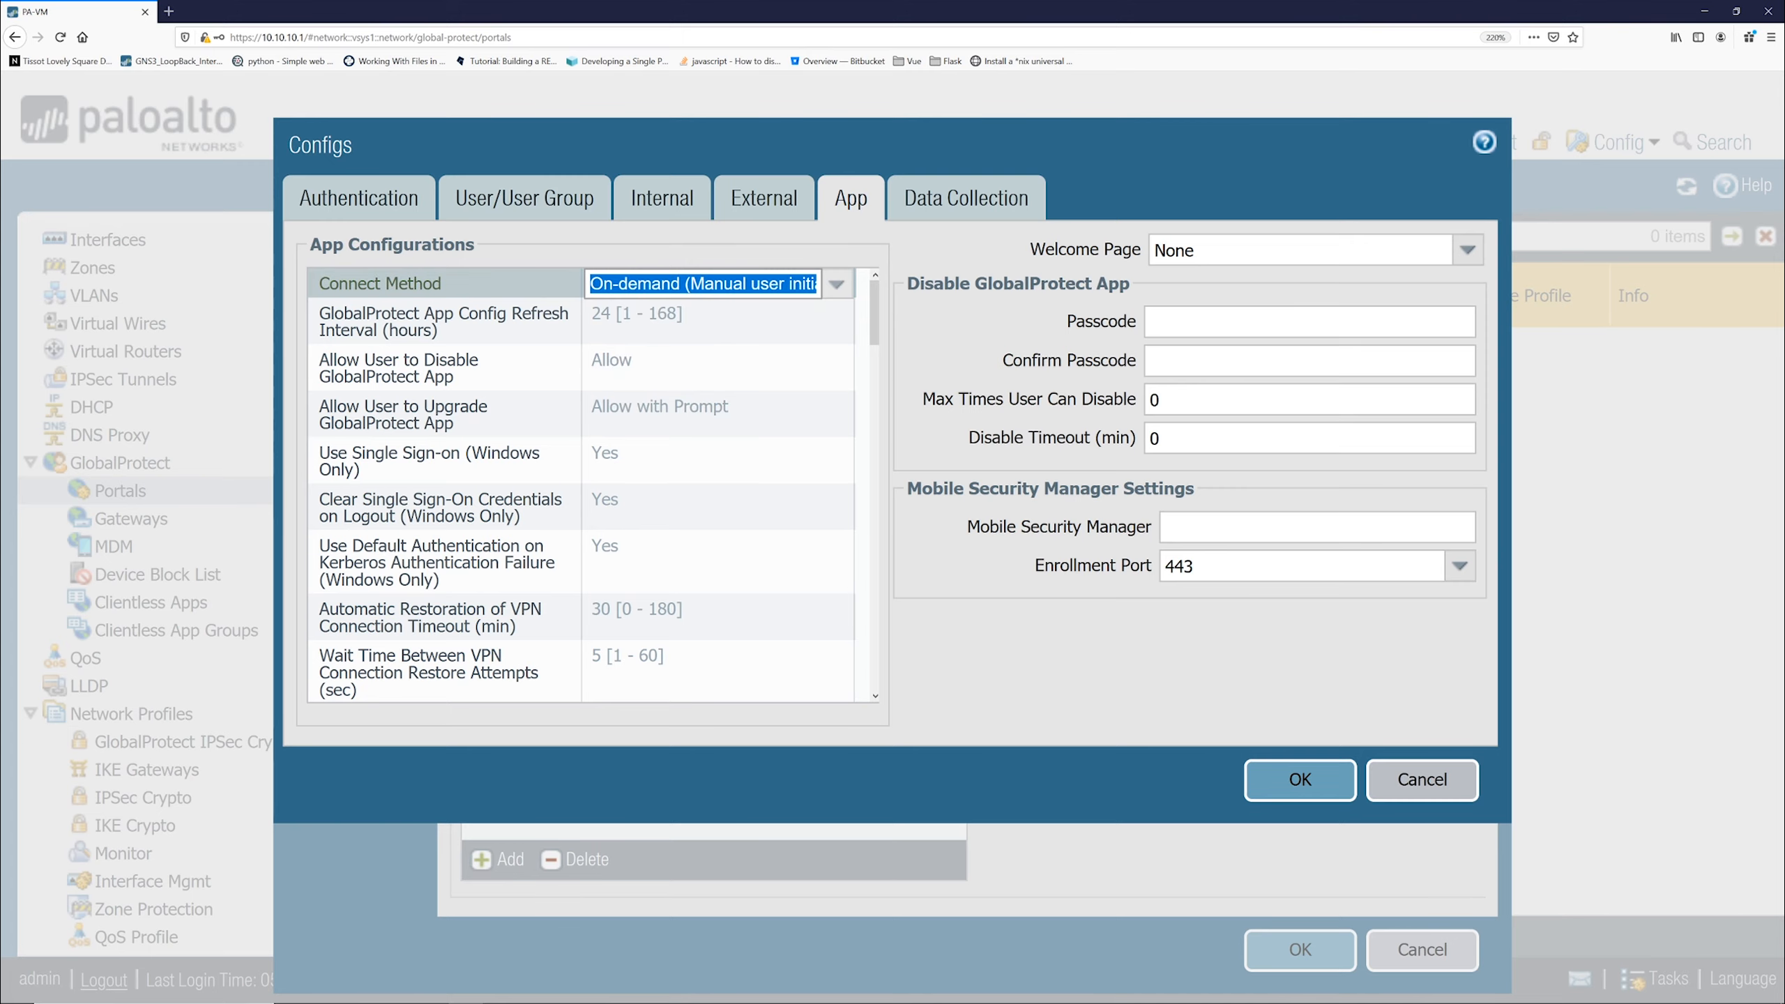
left_click(966, 199)
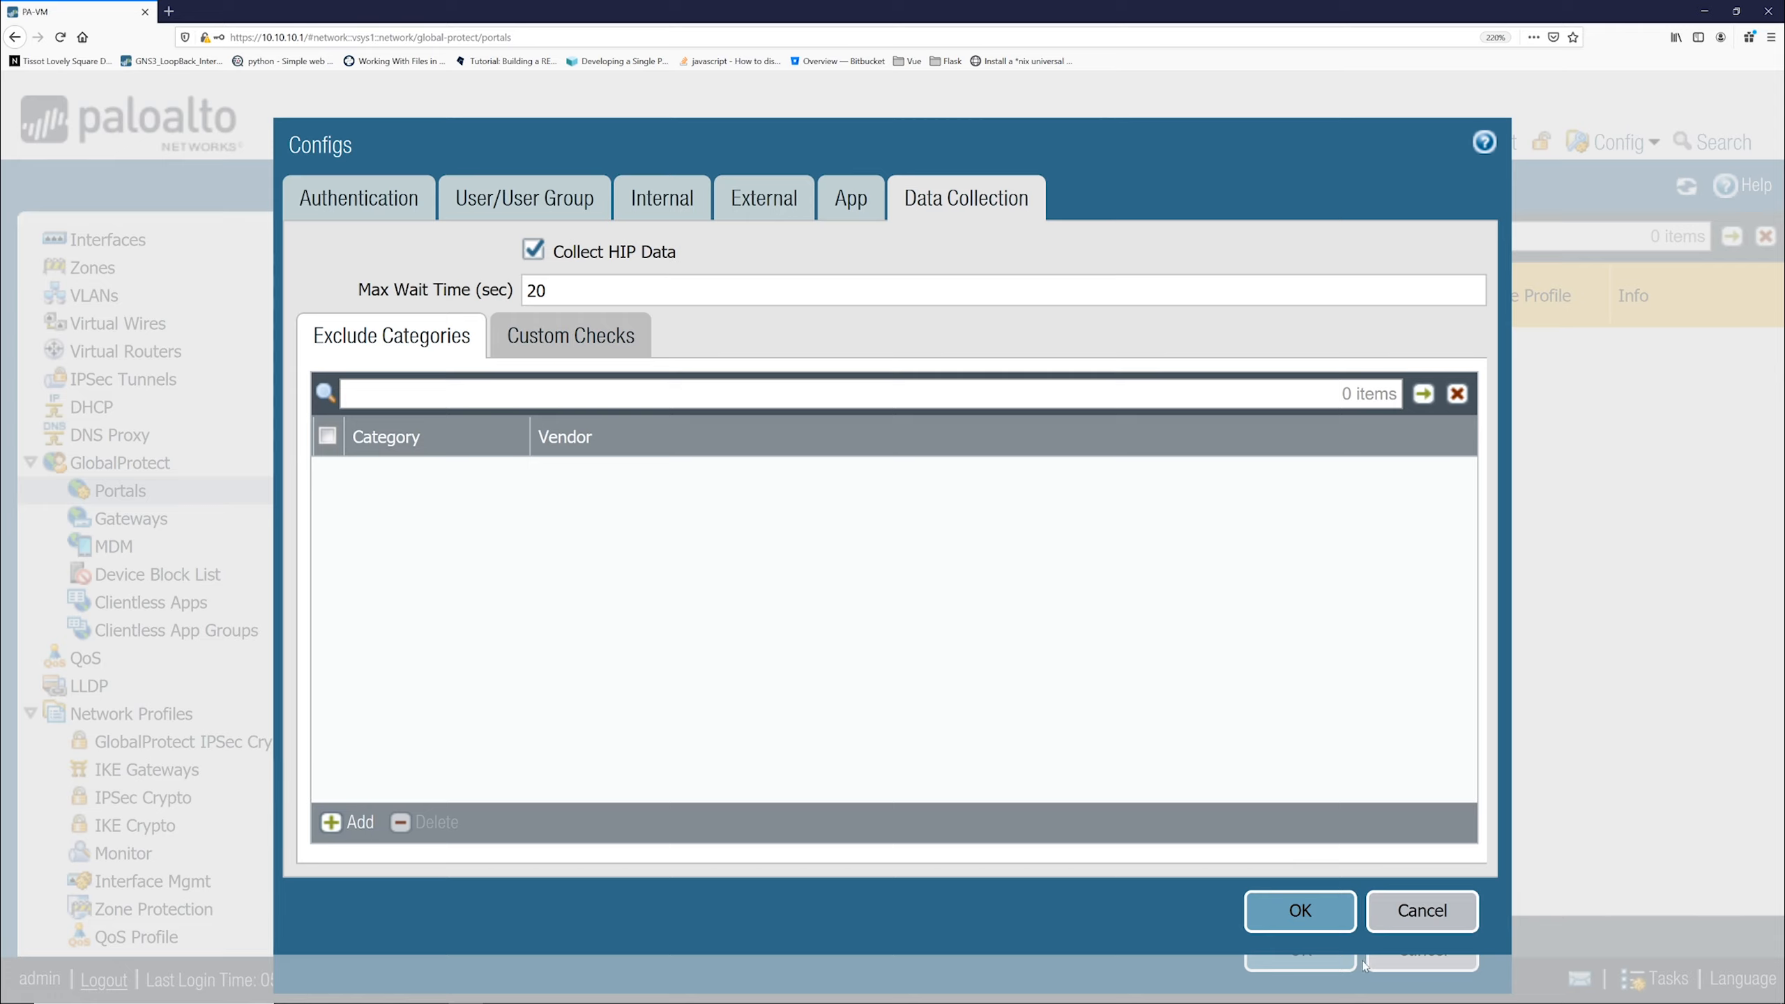
left_click(1316, 913)
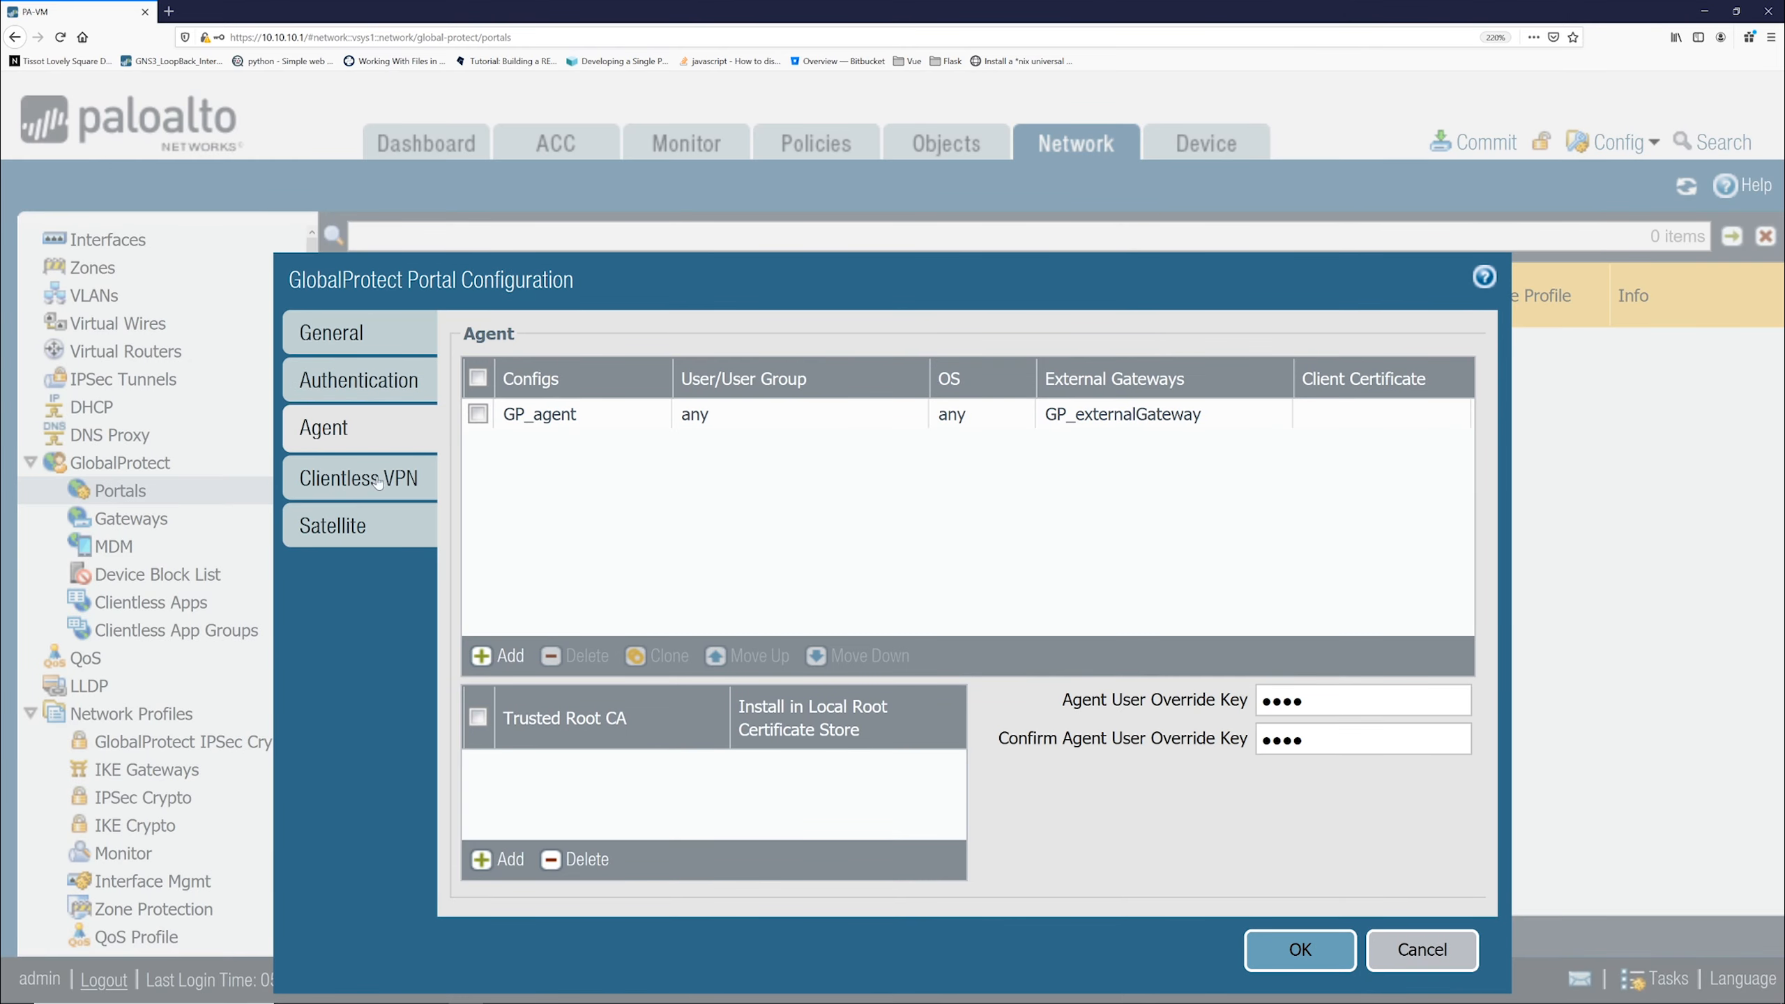
Review the portal's Clientless VPN and Satellite settings, then save the GP_Remote portal and expand its entry
left_click(359, 485)
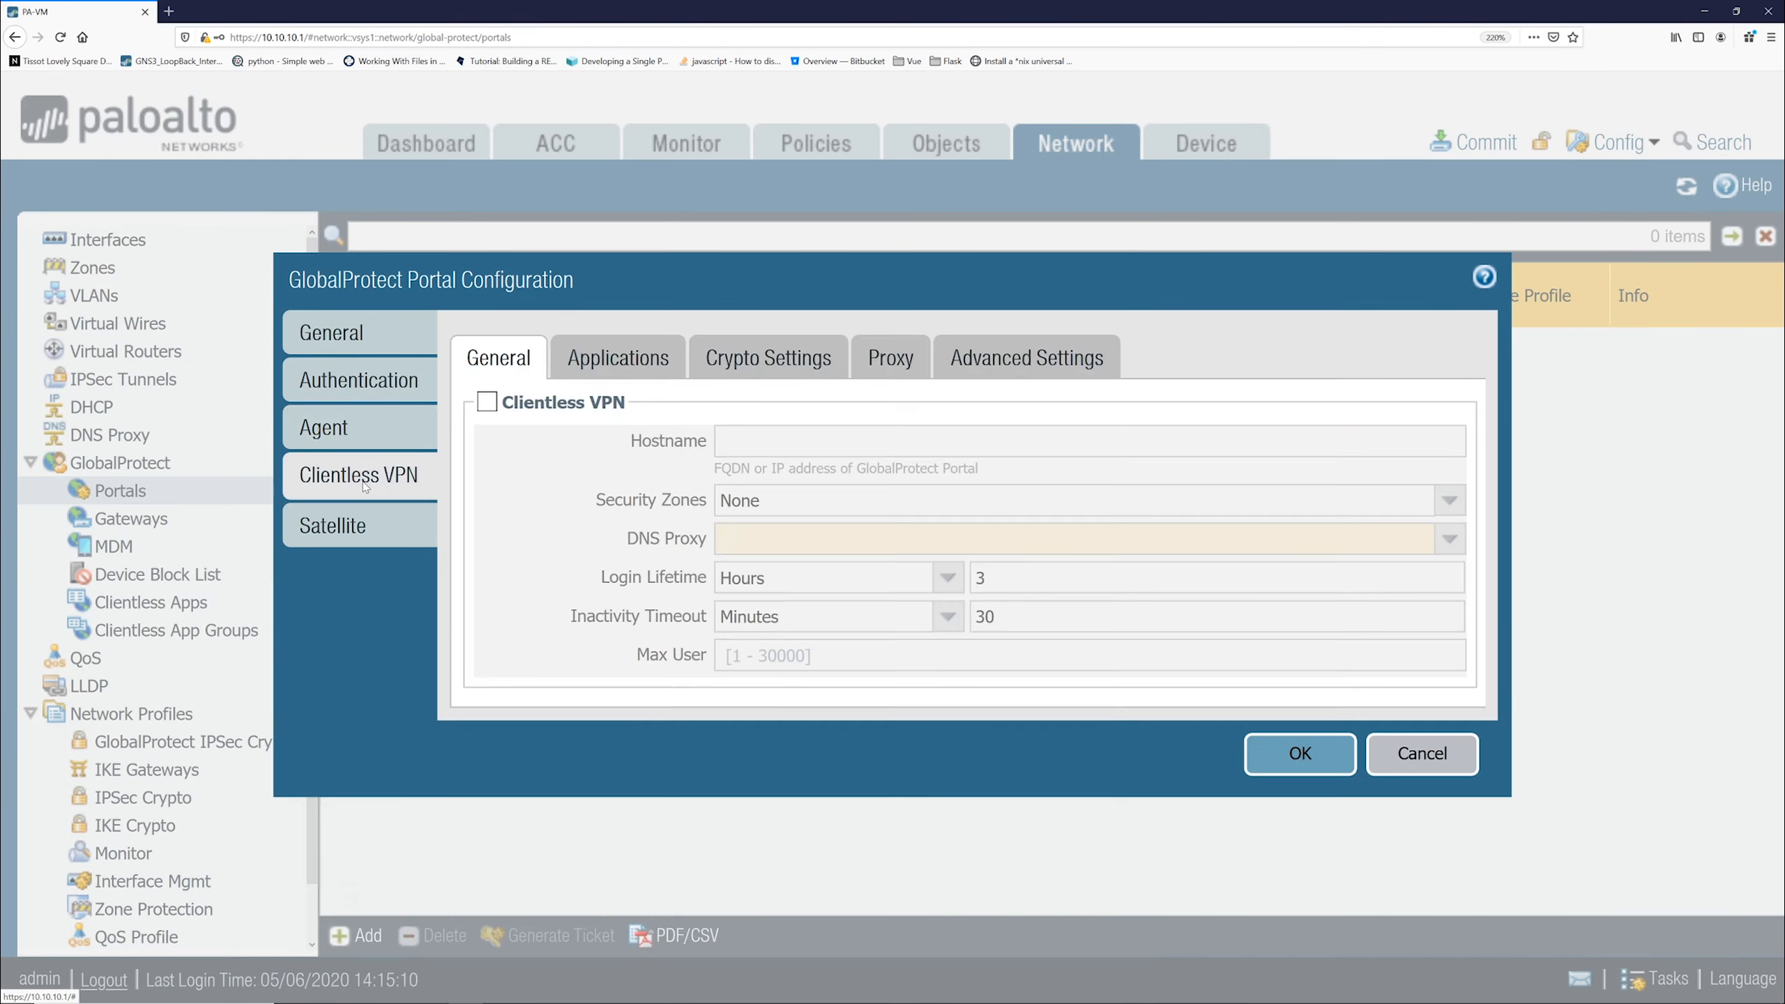
left_click(334, 527)
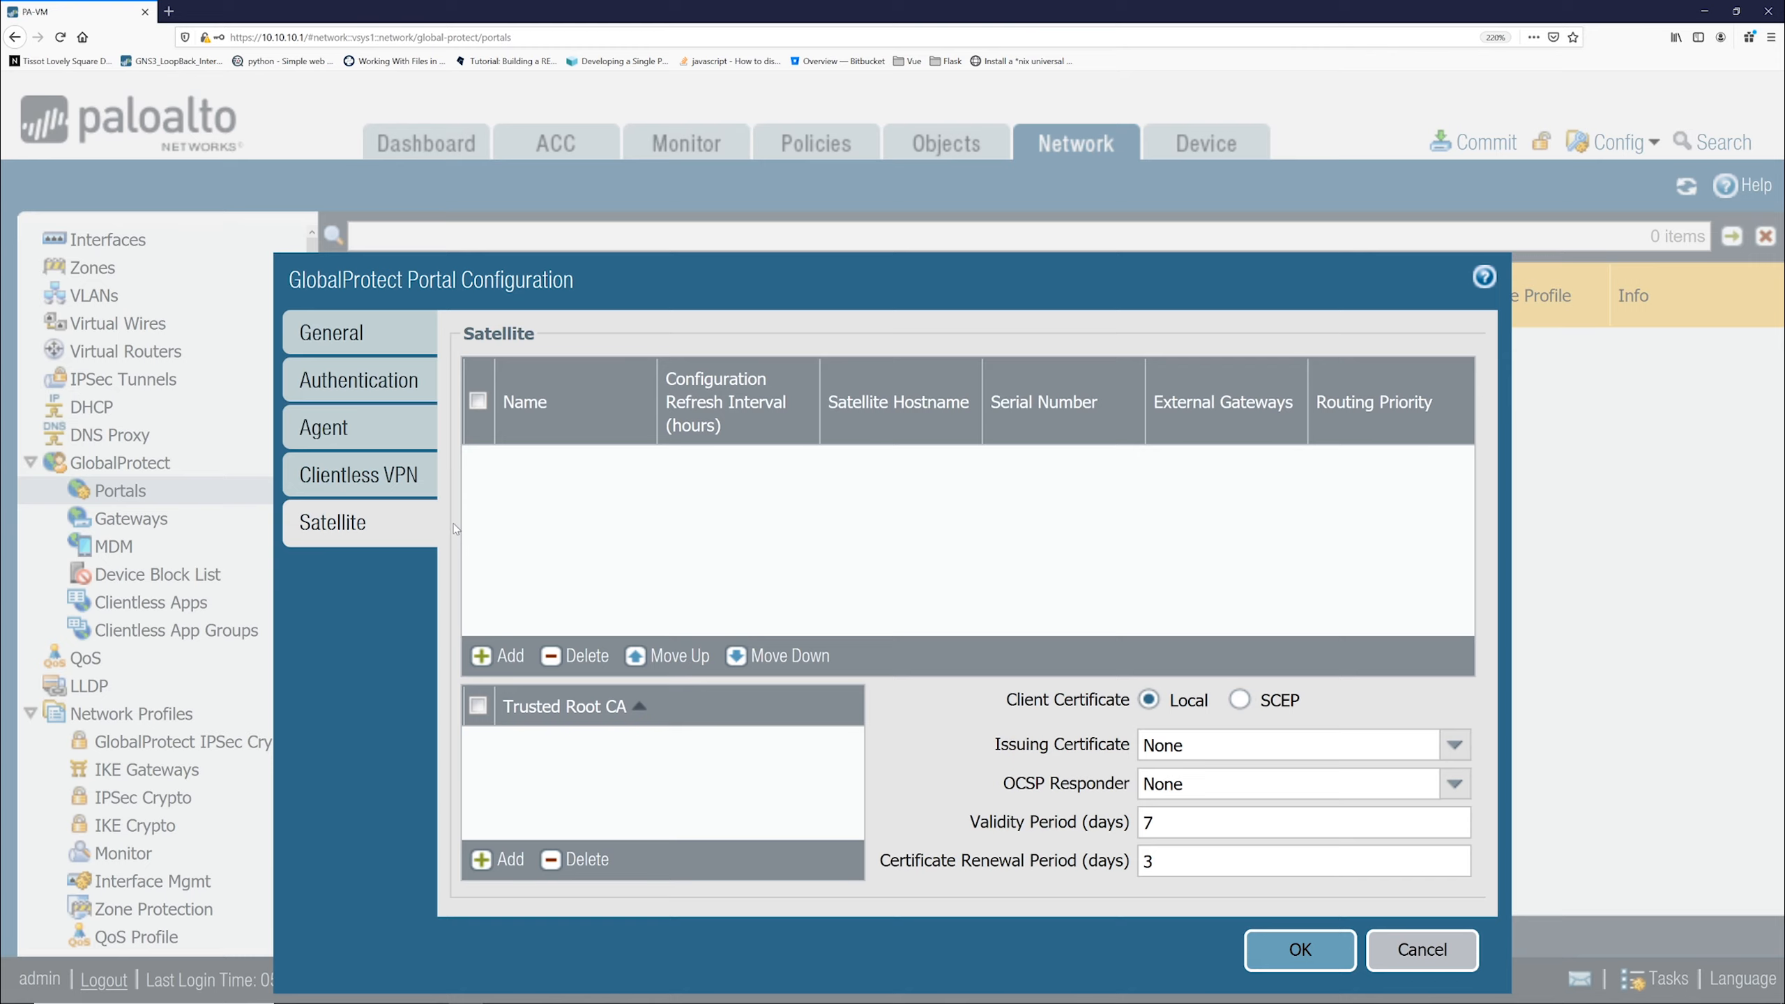
left_click(383, 487)
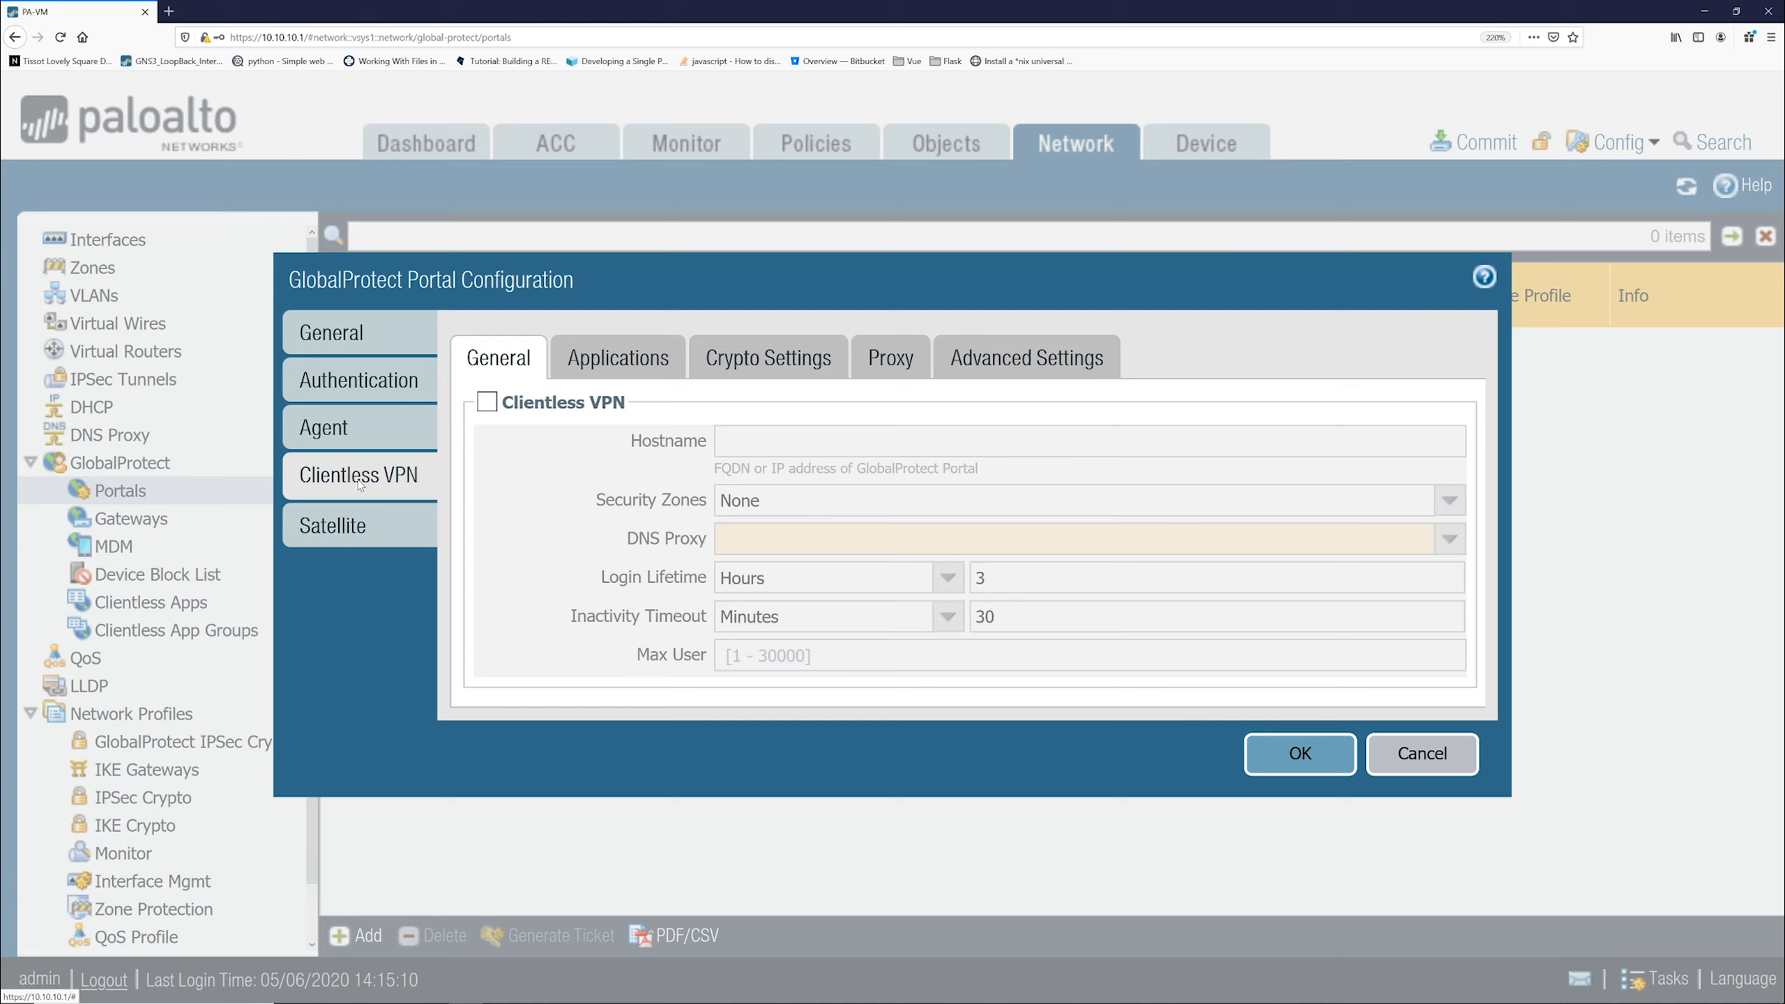
left_click(356, 341)
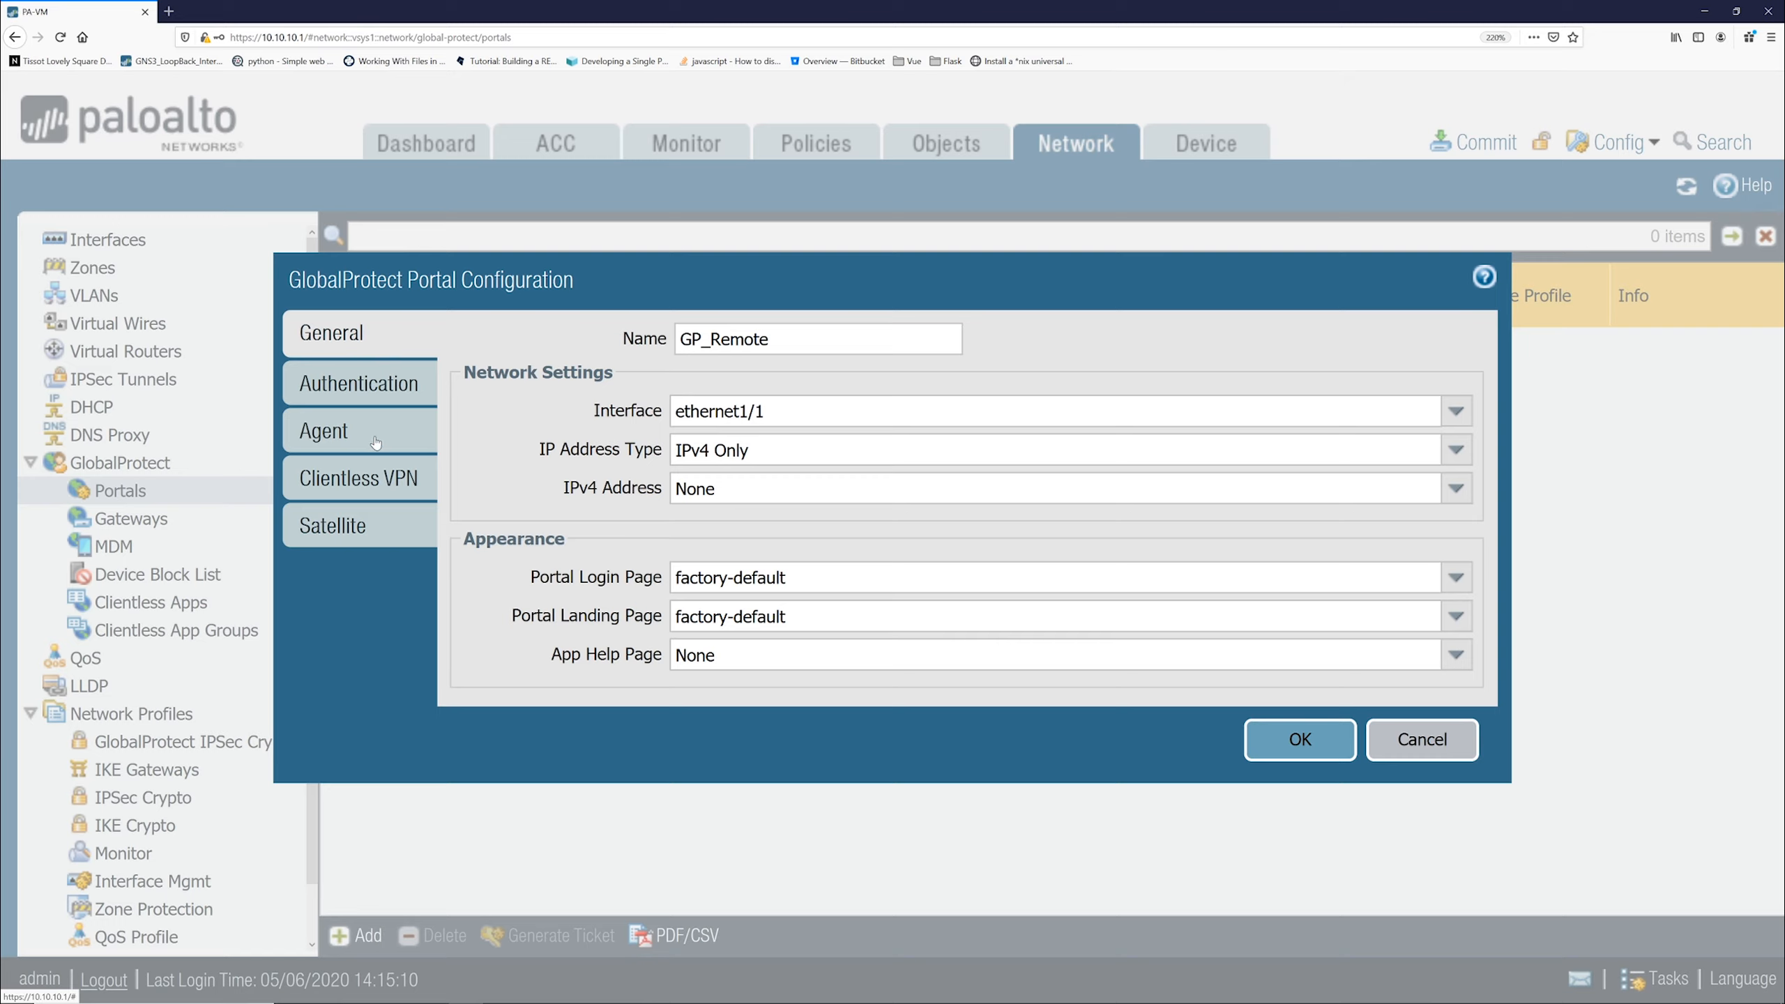
left_click(1301, 740)
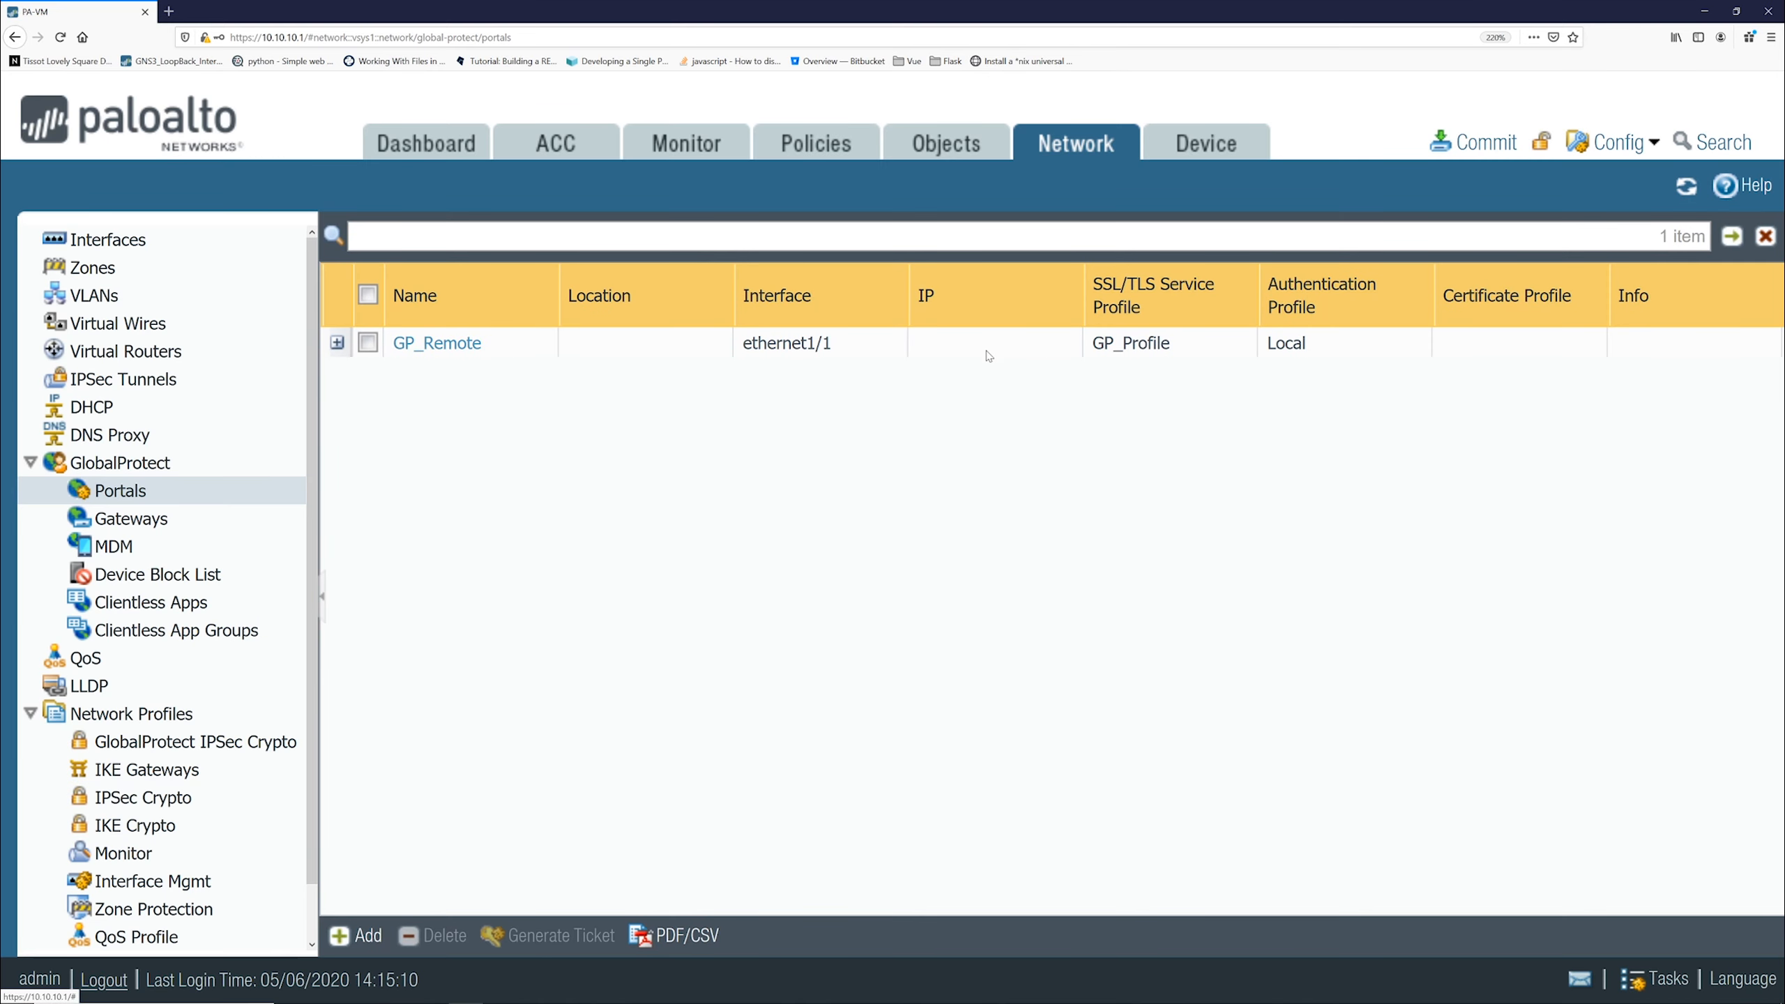
left_click(337, 343)
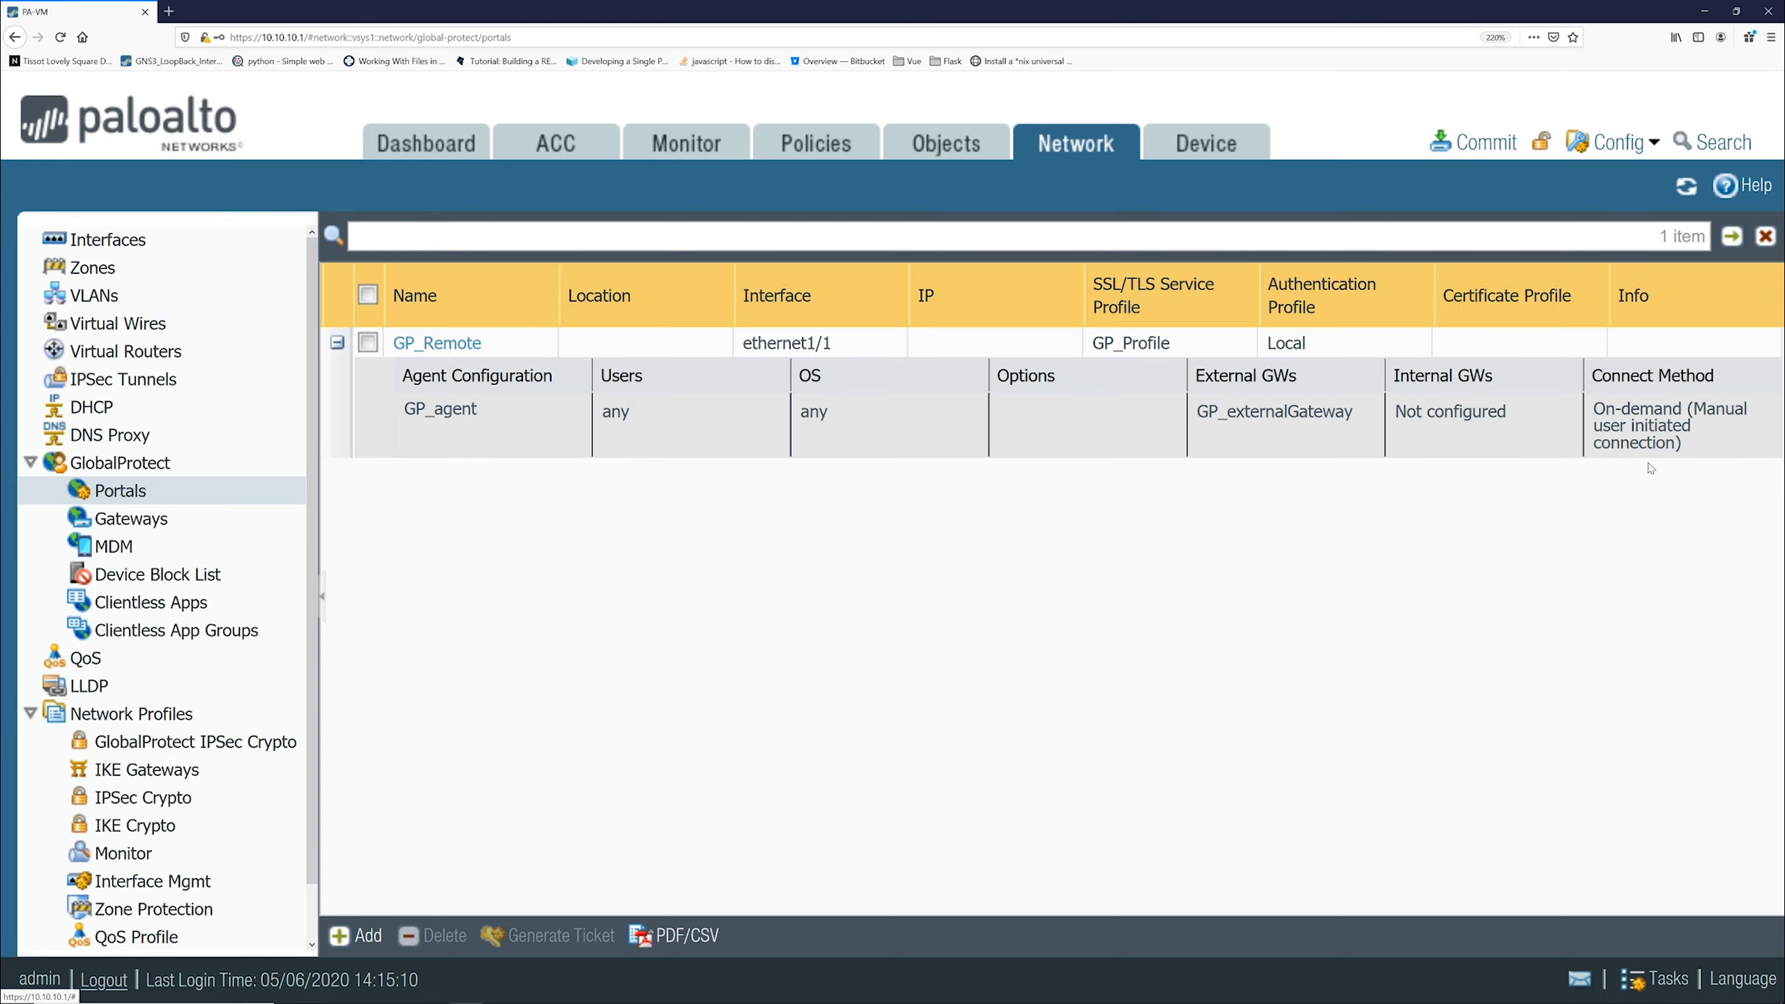
Create a GlobalProtect gateway named GP_Gateway on interface ethernet1/1 with its IPv4 address left at None
left_click(155, 518)
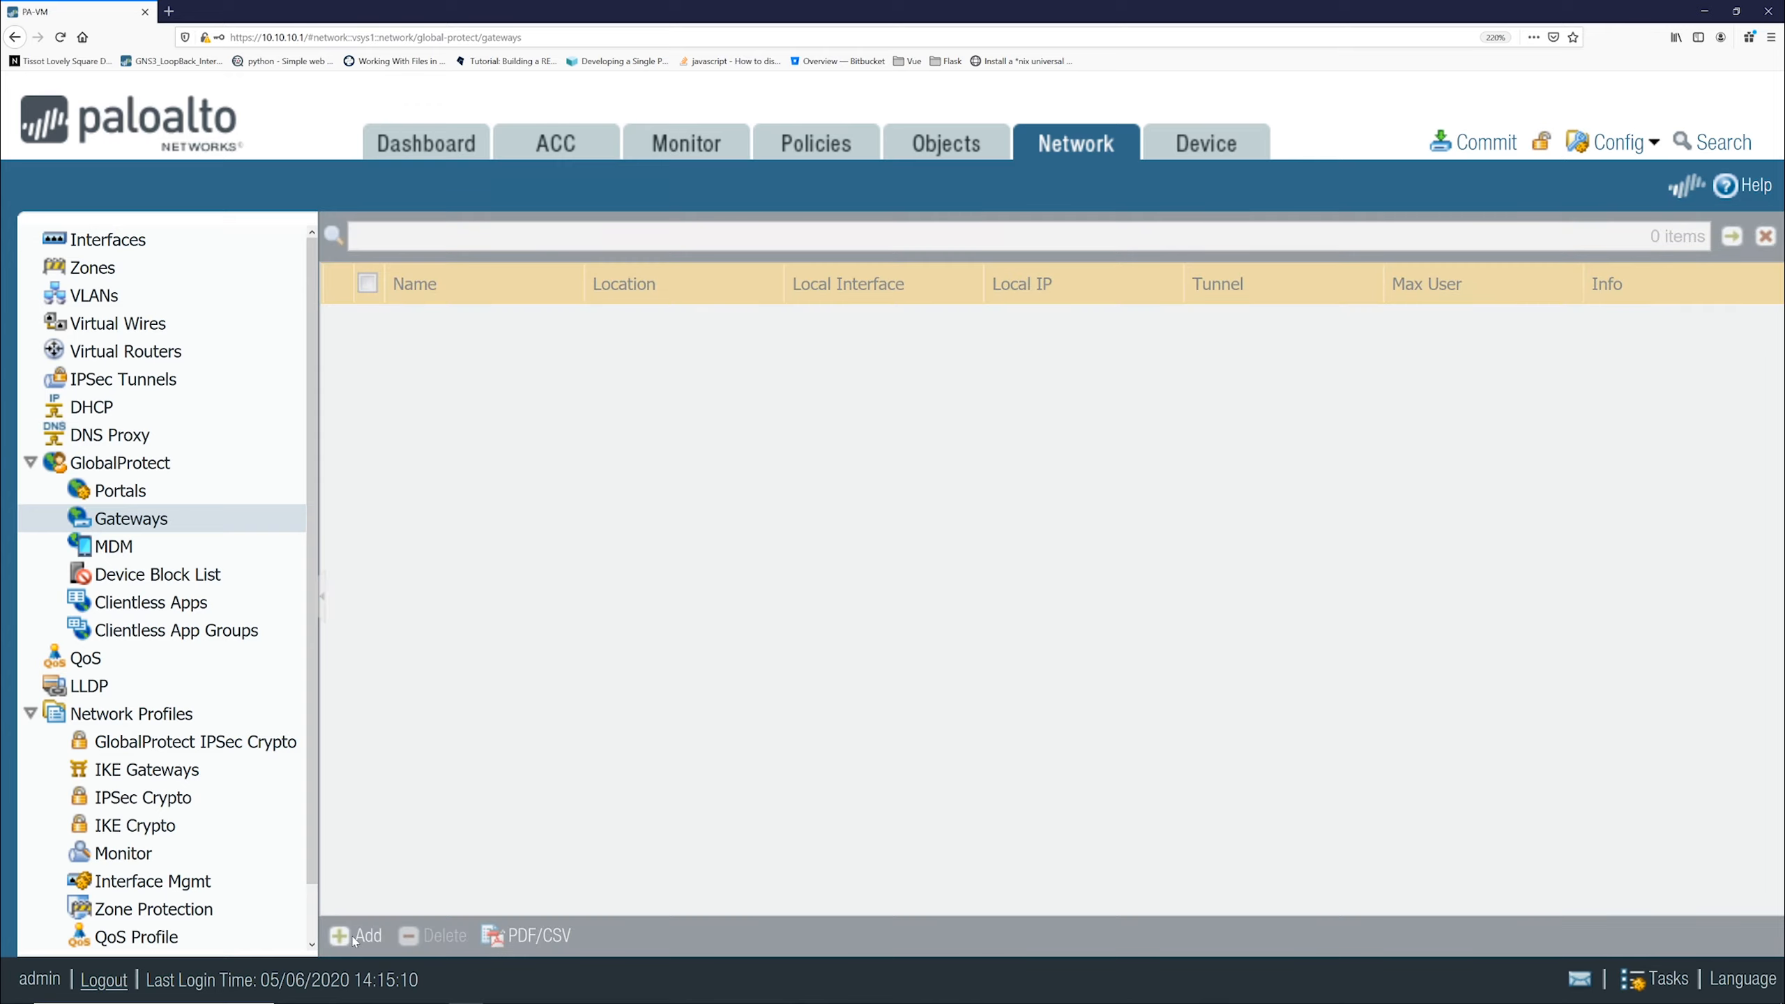
left_click(355, 936)
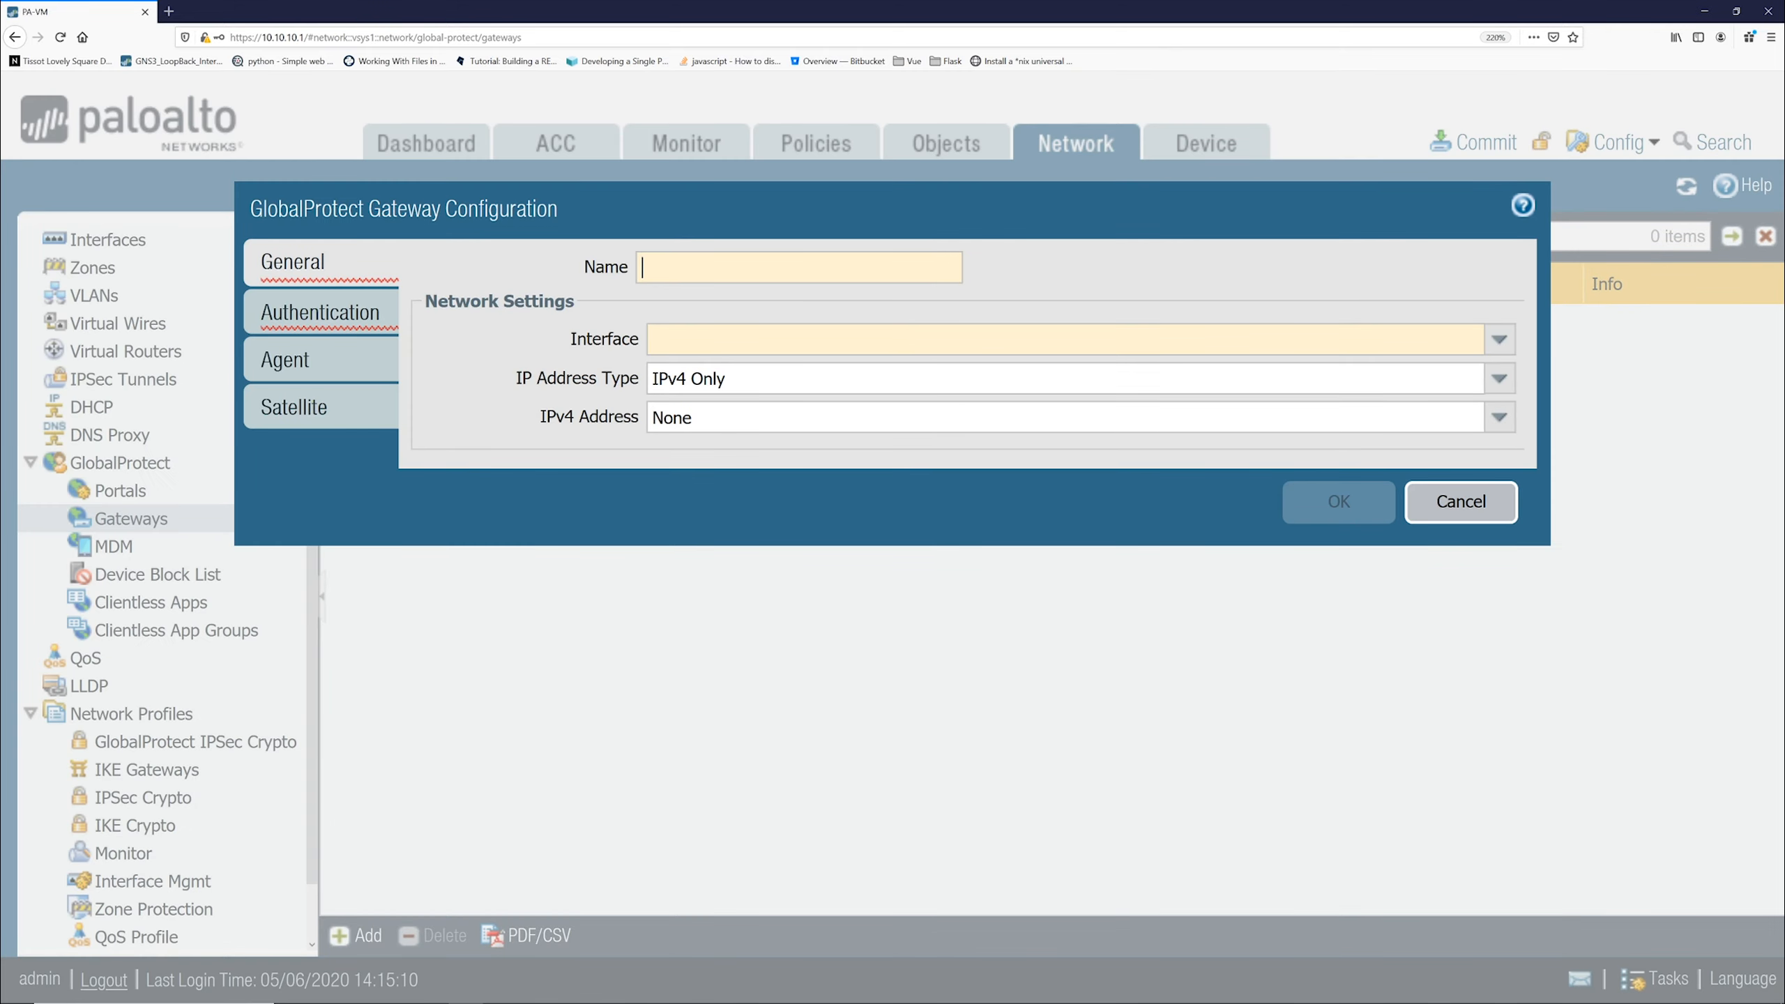
type("GP_Gateway")
key("Tab")
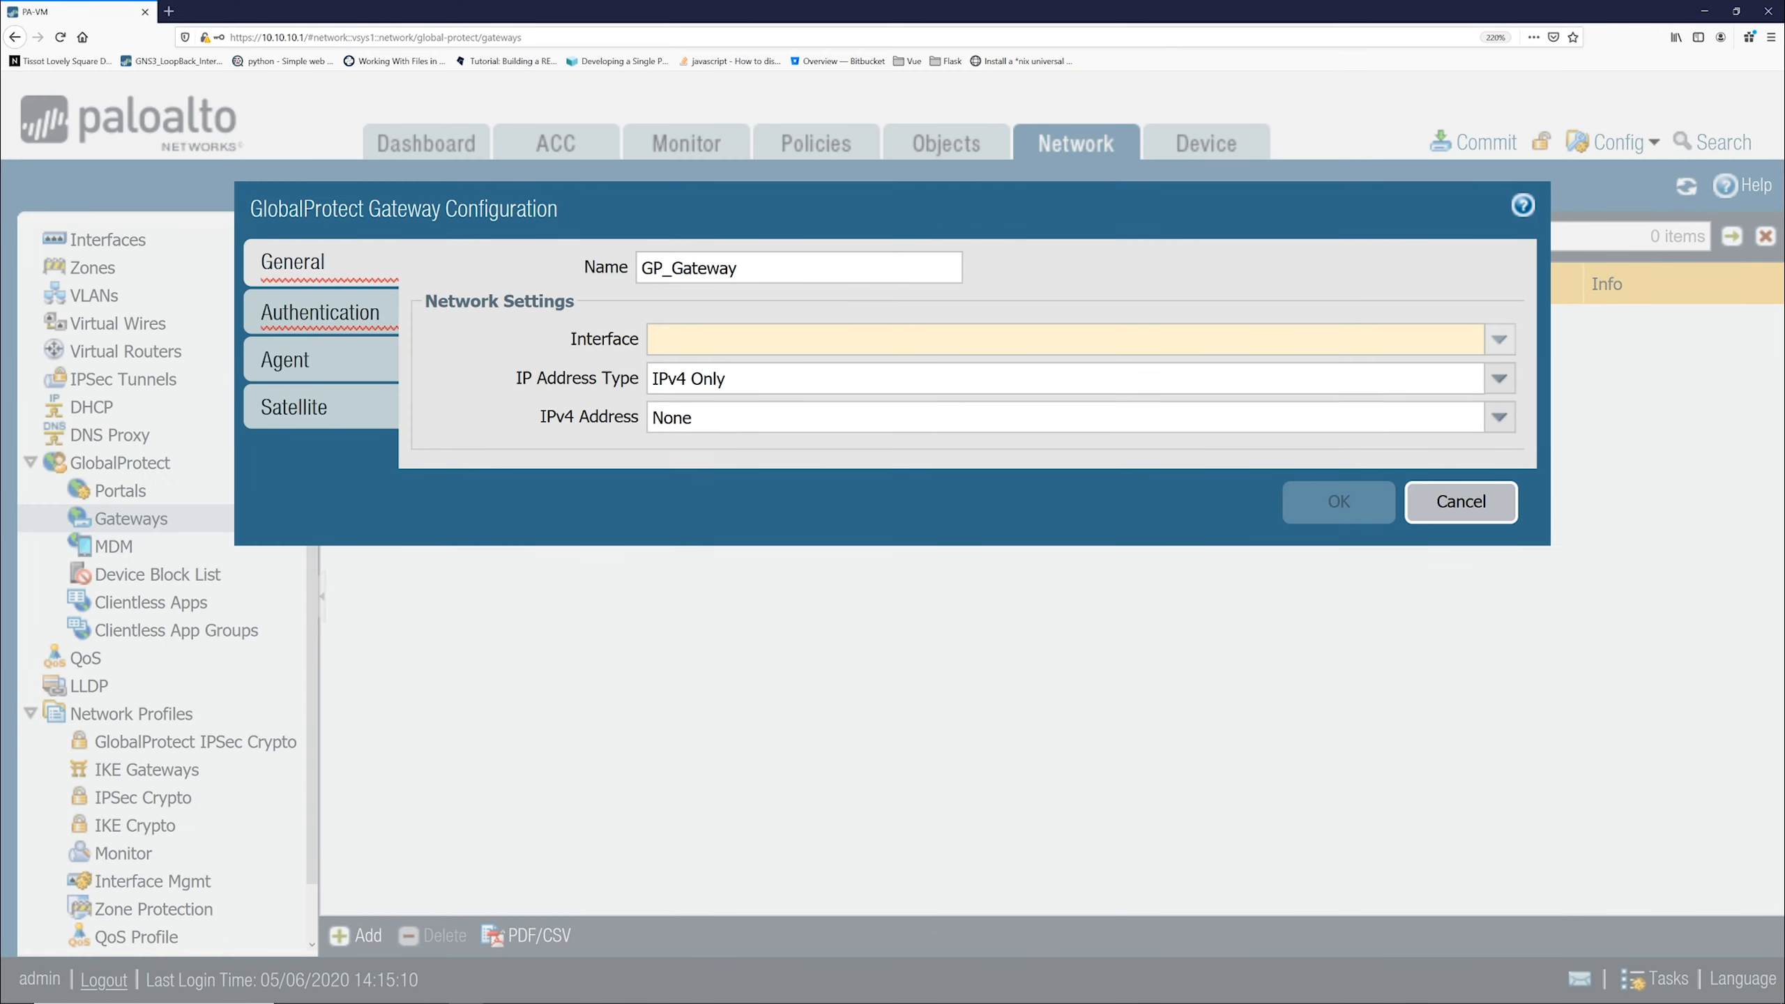
left_click(1500, 341)
left_click(819, 373)
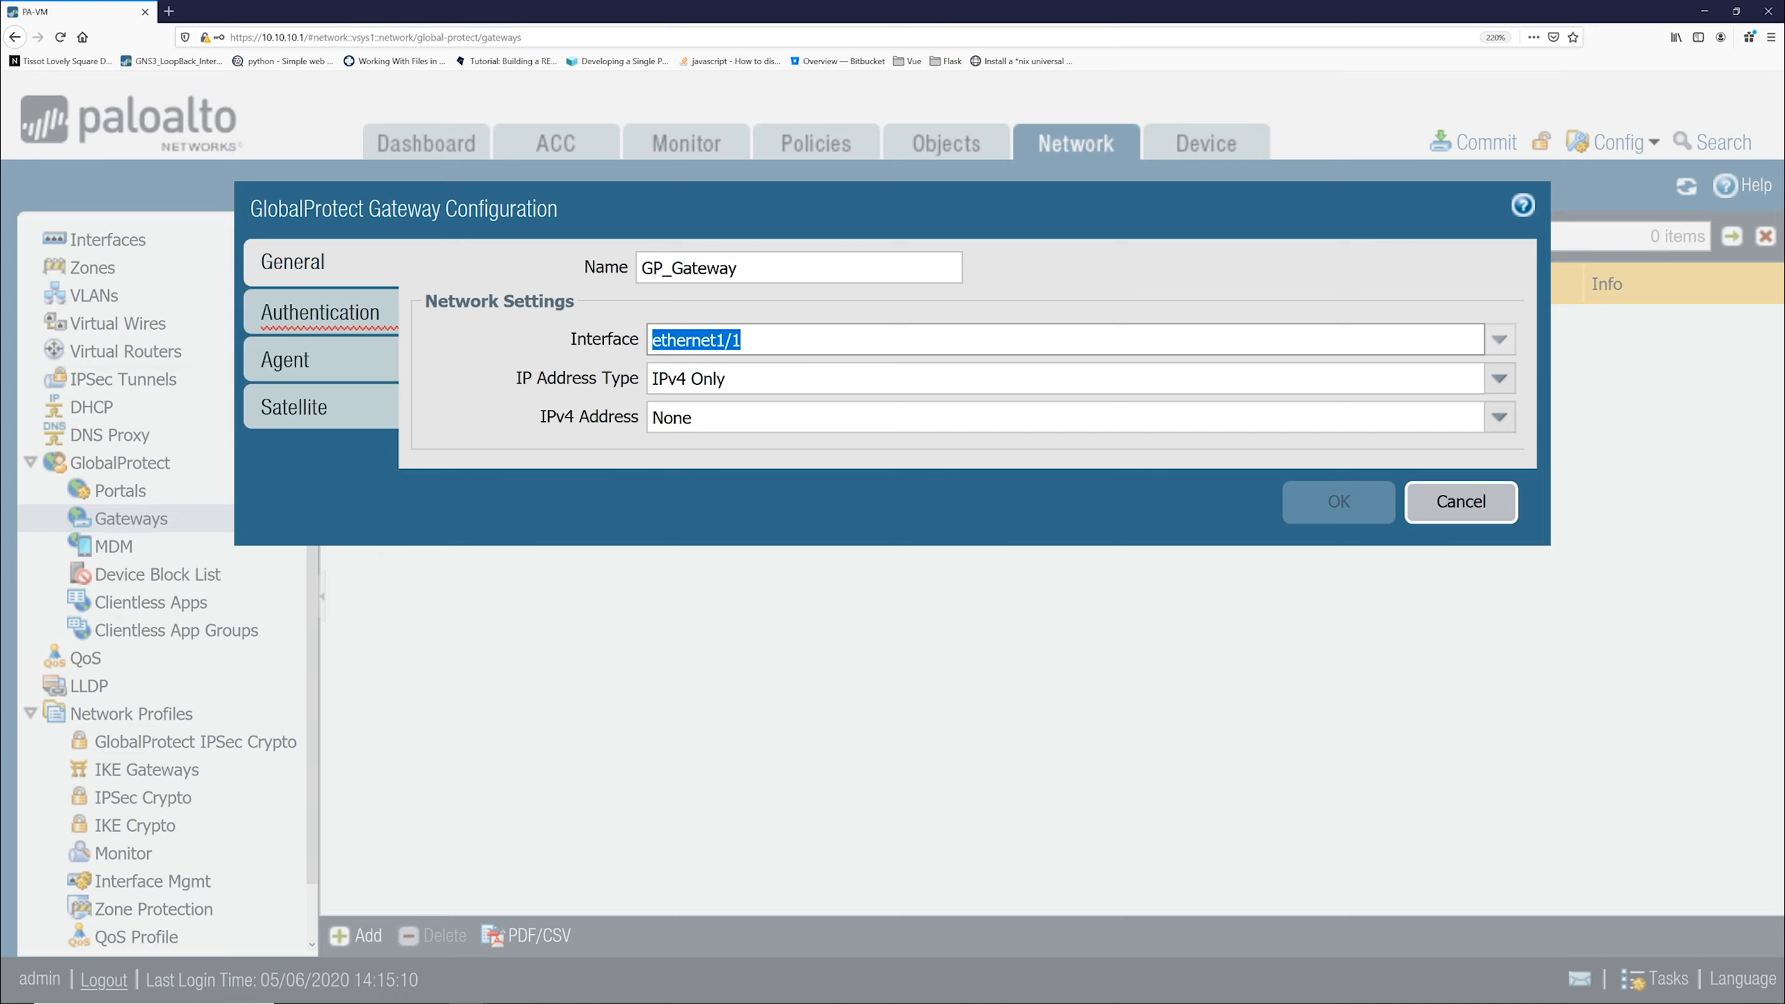
left_click(1498, 419)
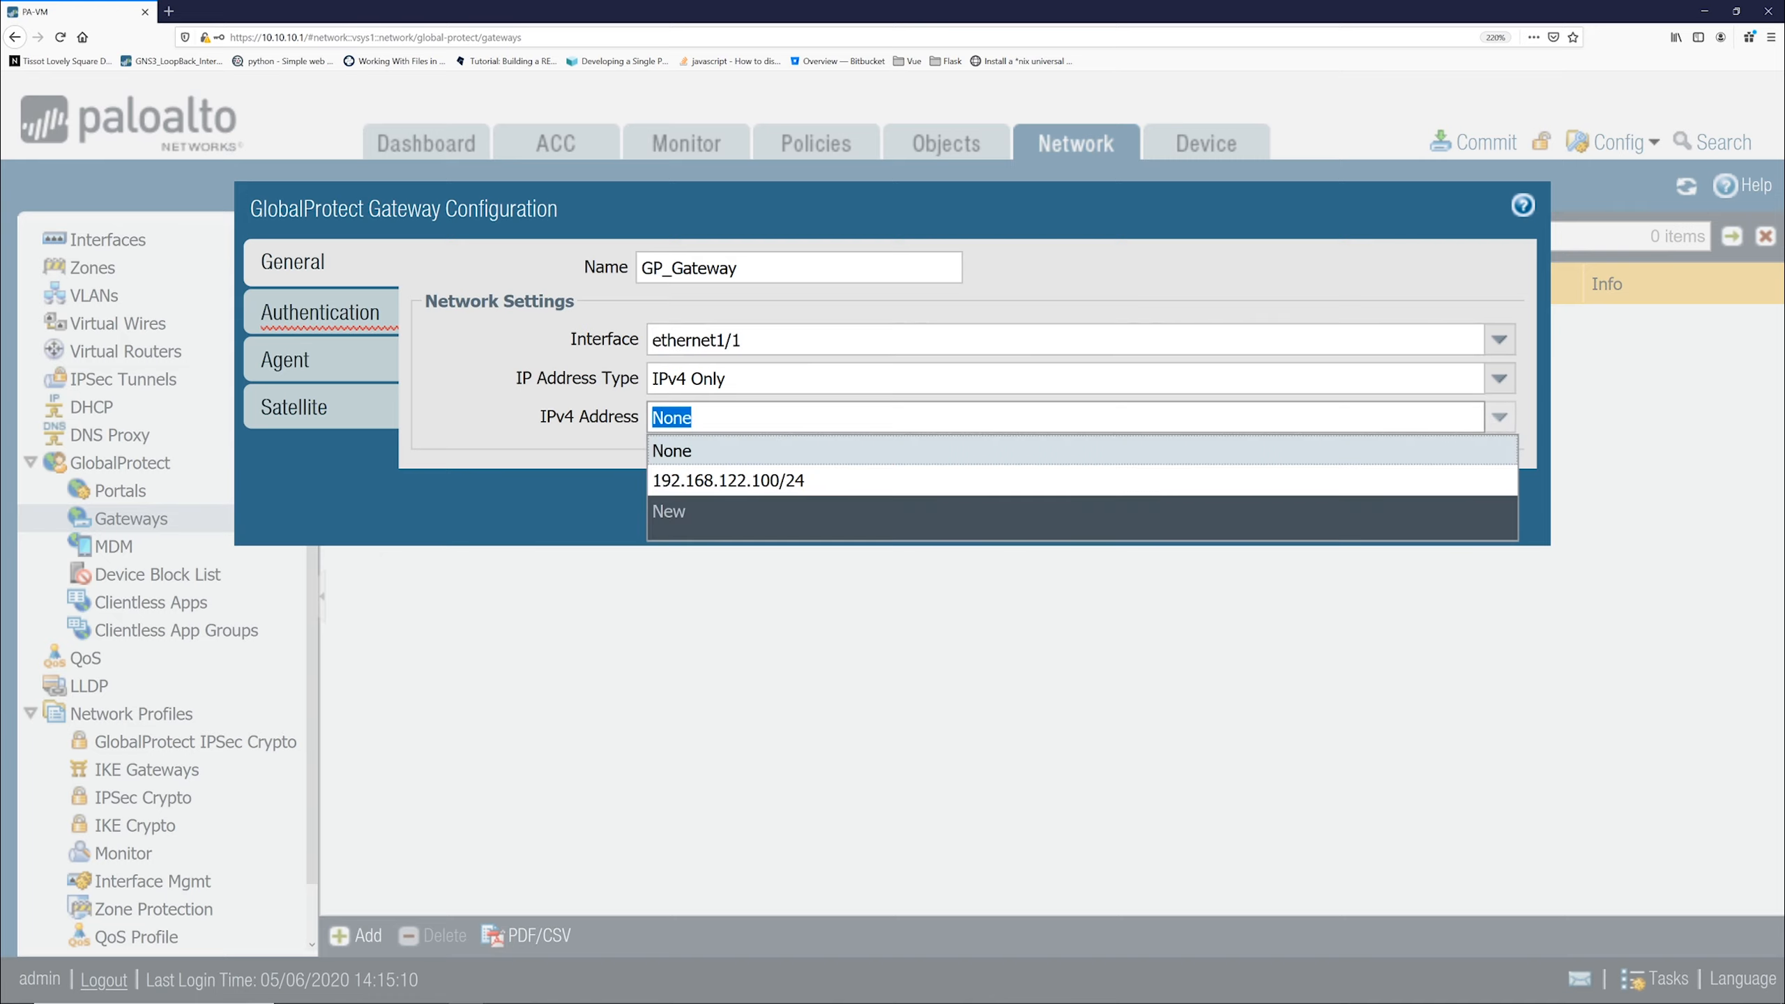
left_click(784, 450)
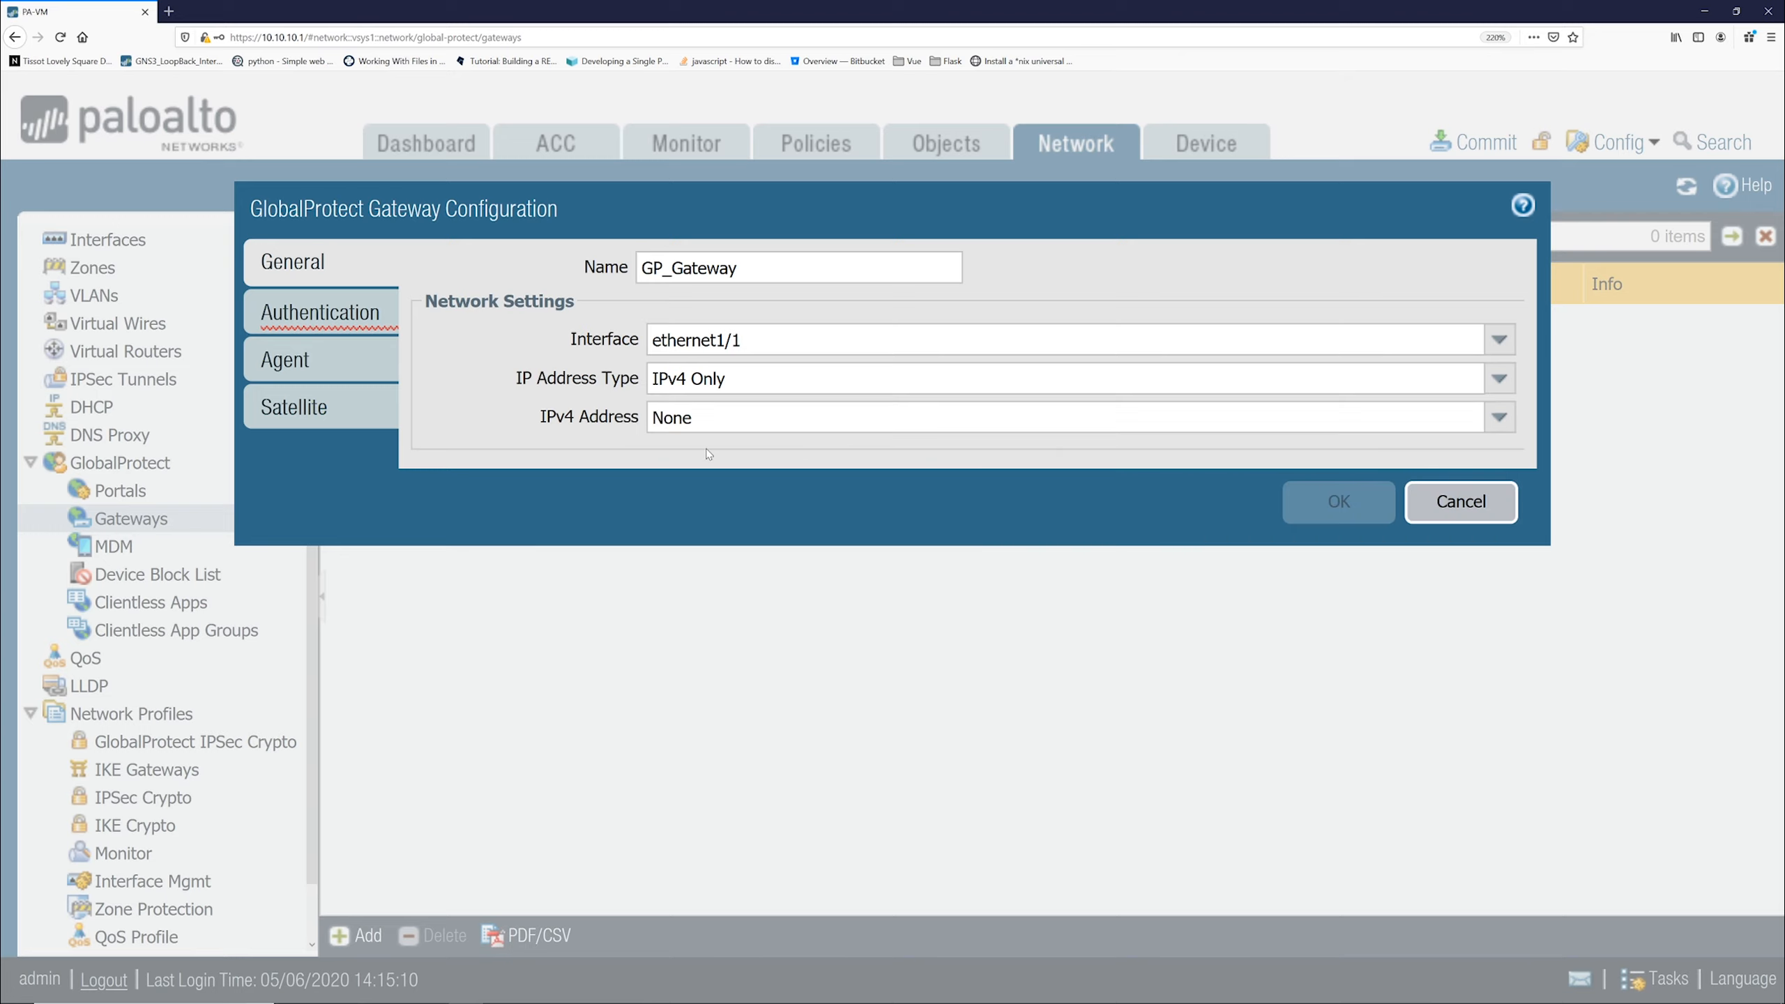
Assign GP_Profile as the SSL/TLS service profile for the gateway's server authentication
left_click(338, 325)
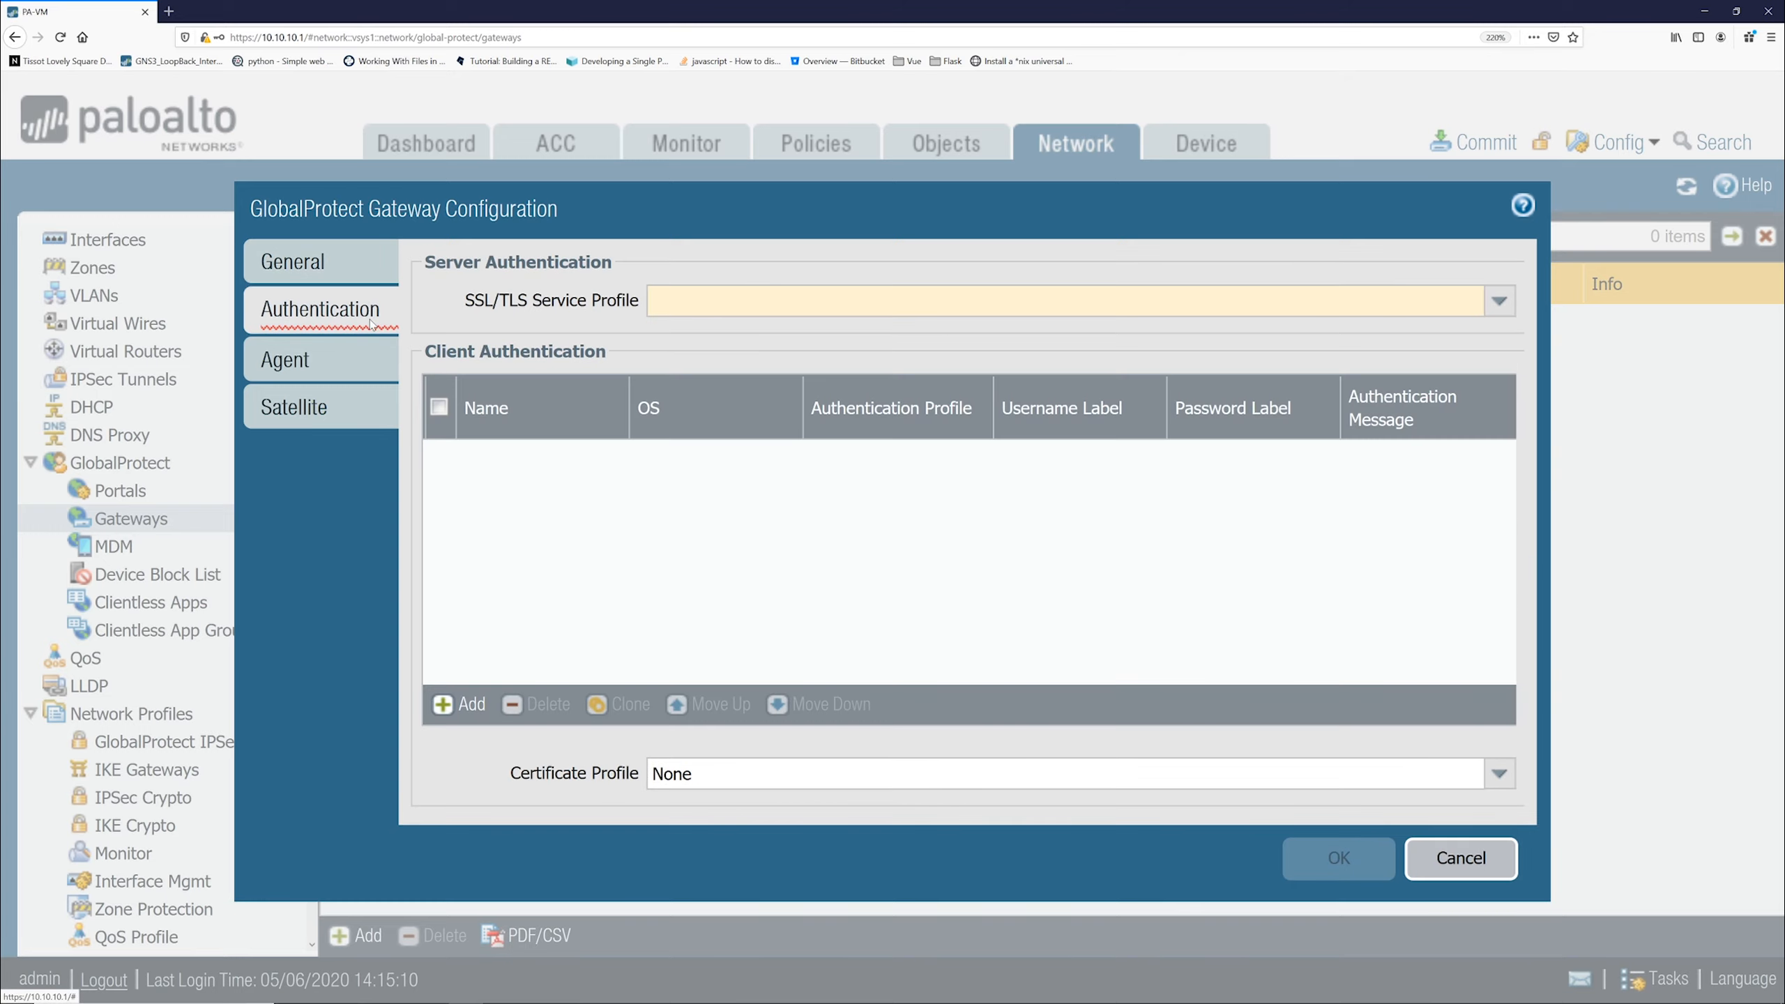
left_click(1500, 301)
left_click(664, 334)
Add a gateway client authentication entry named GP_Gateway for any OS, using the Local authentication profile
left_click(458, 704)
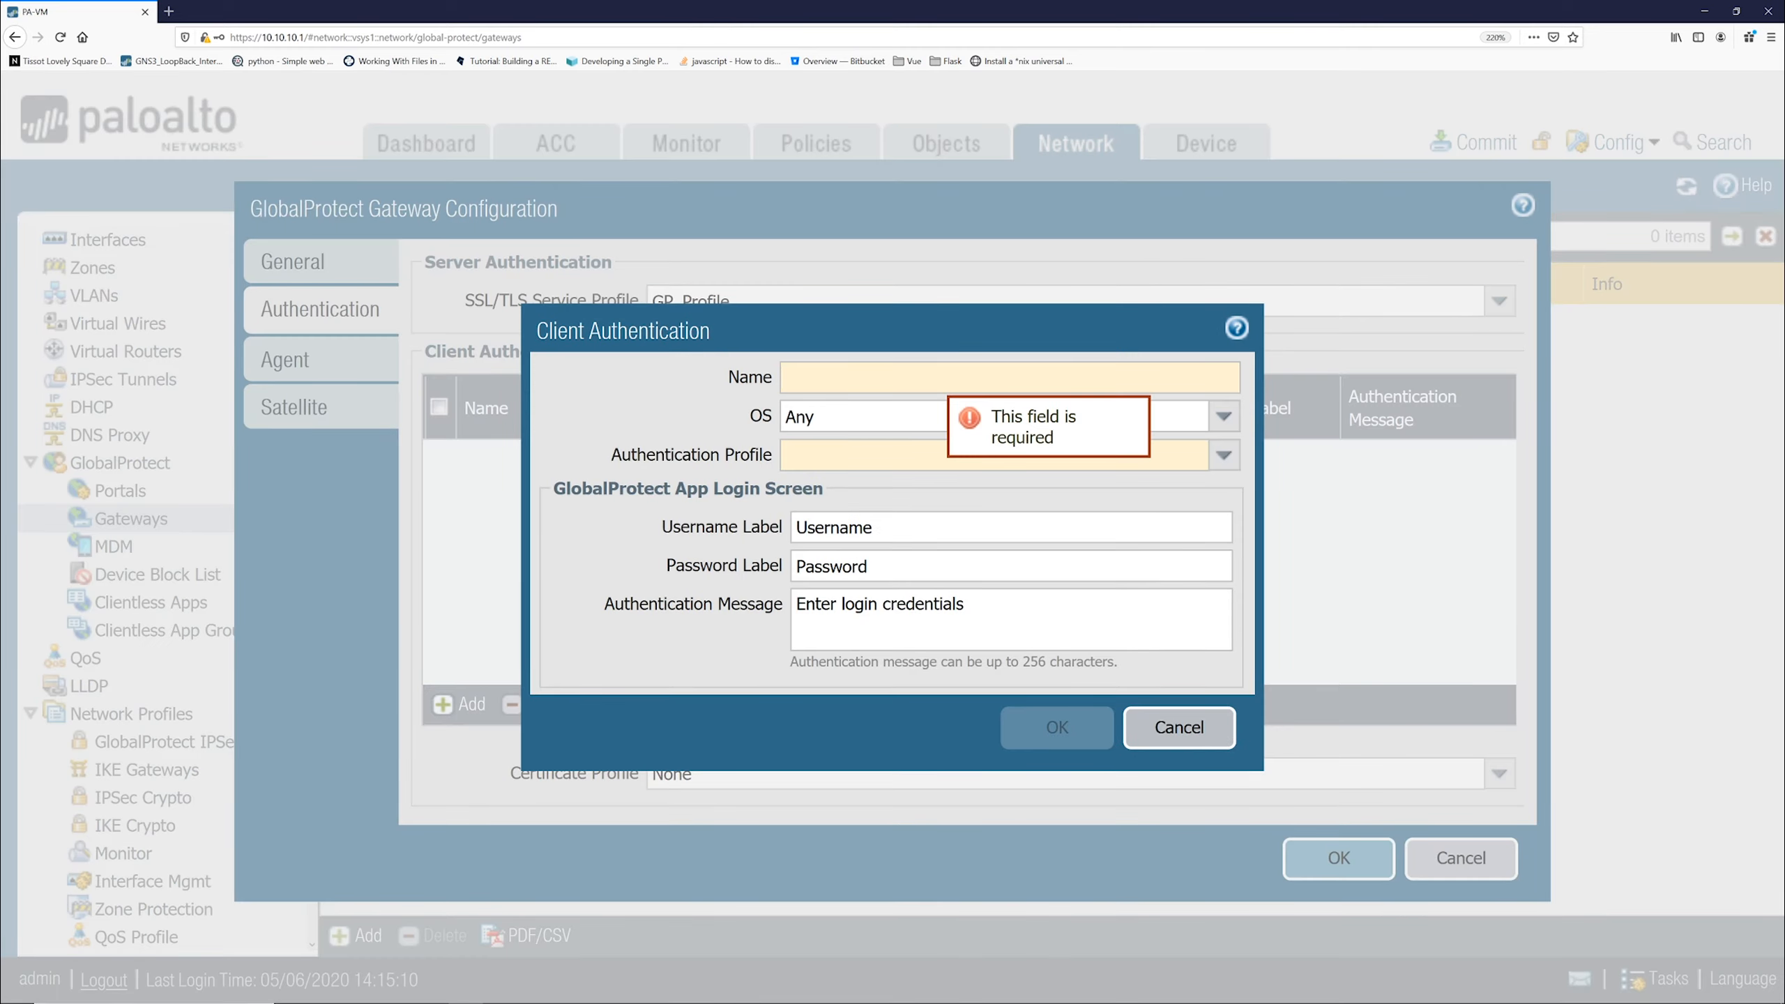
type("GP_")
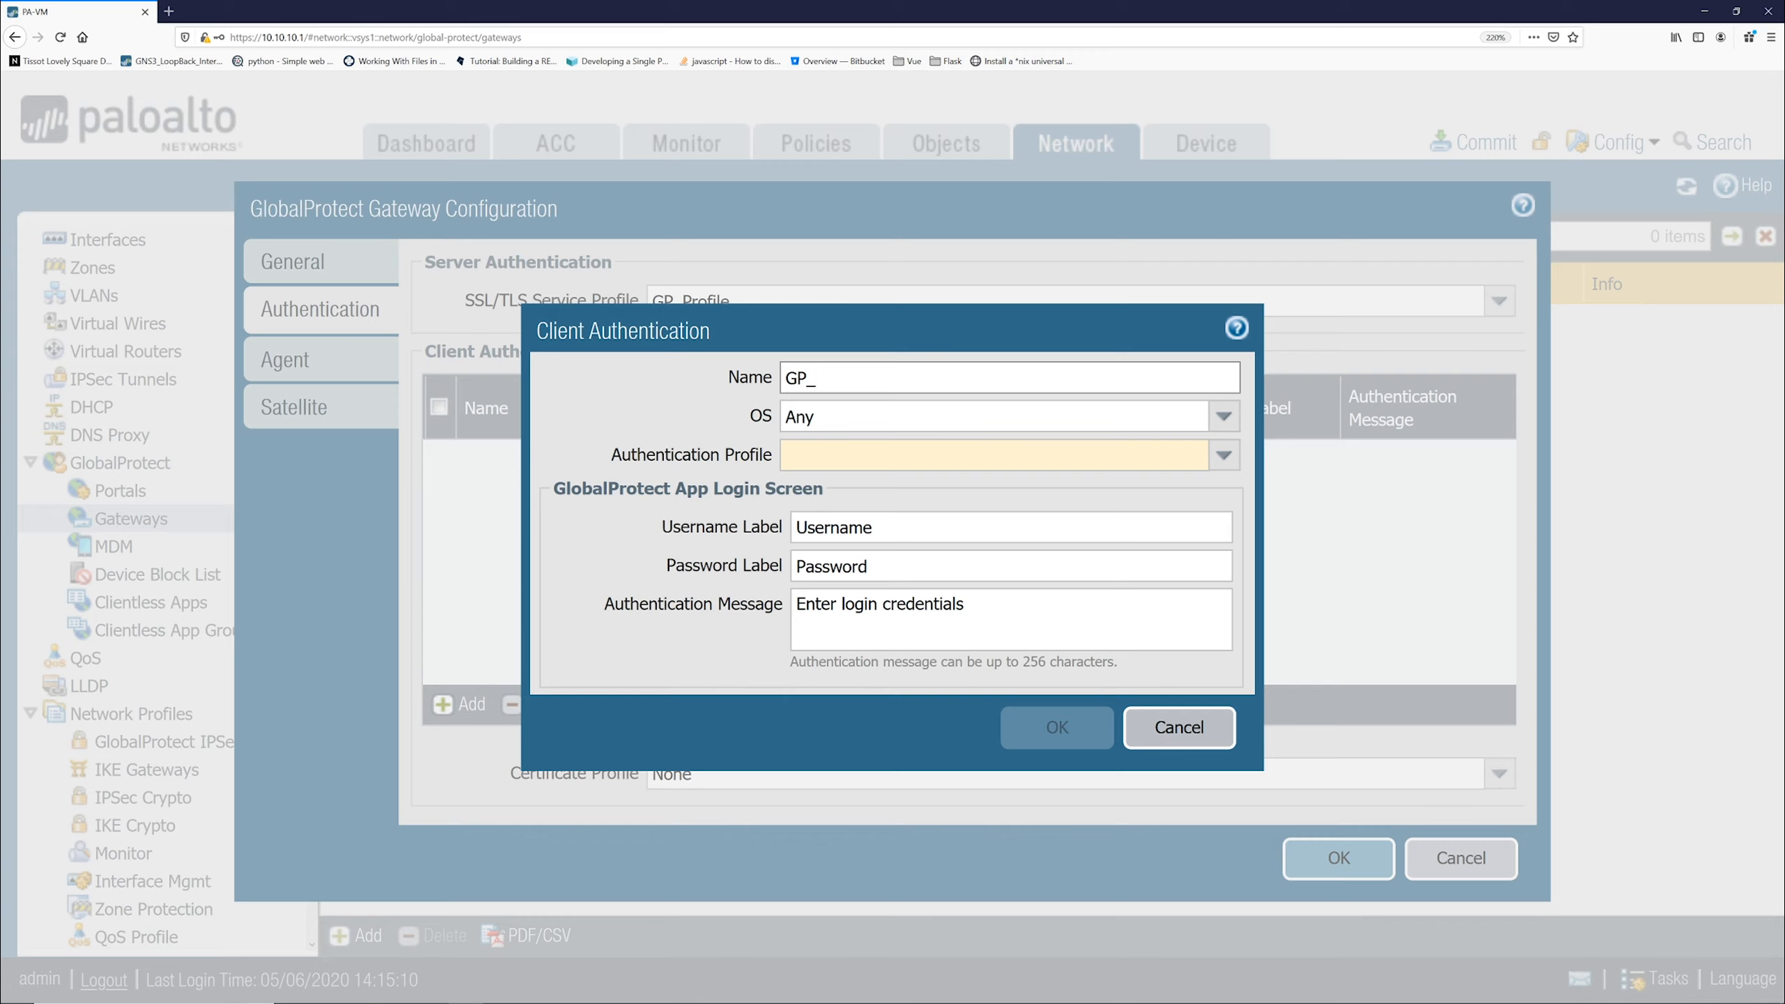
type("Gateway")
left_click(1224, 454)
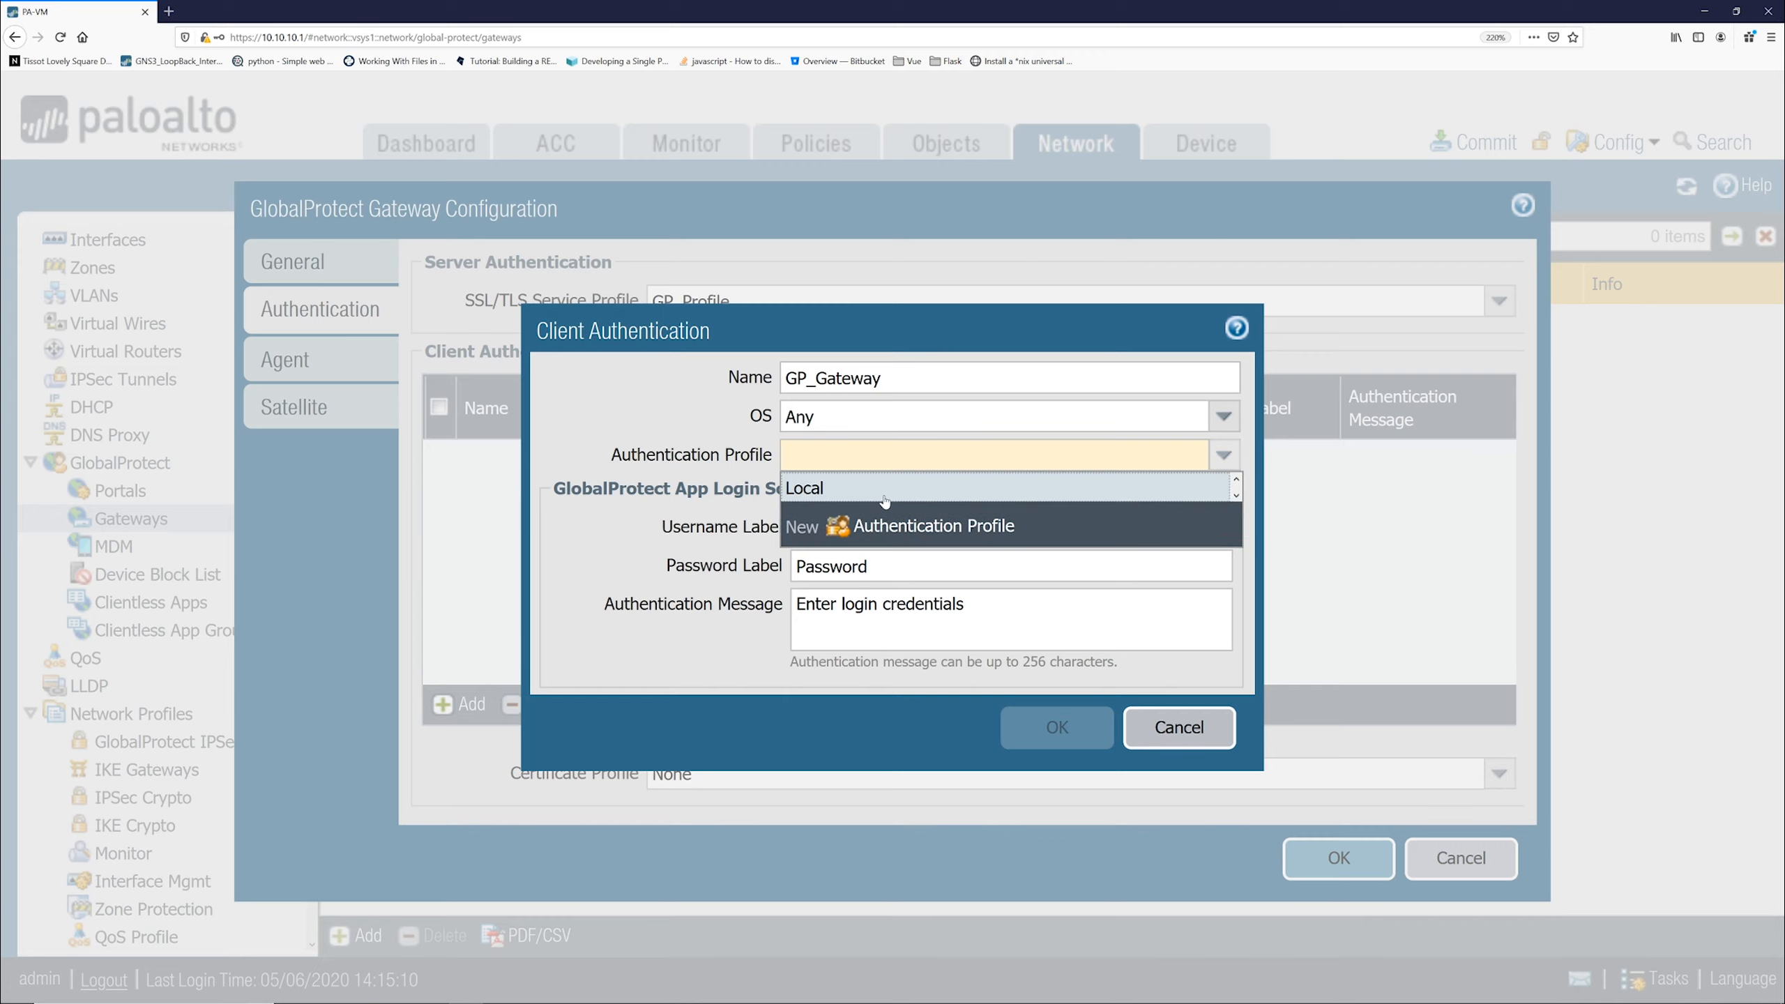
left_click(884, 498)
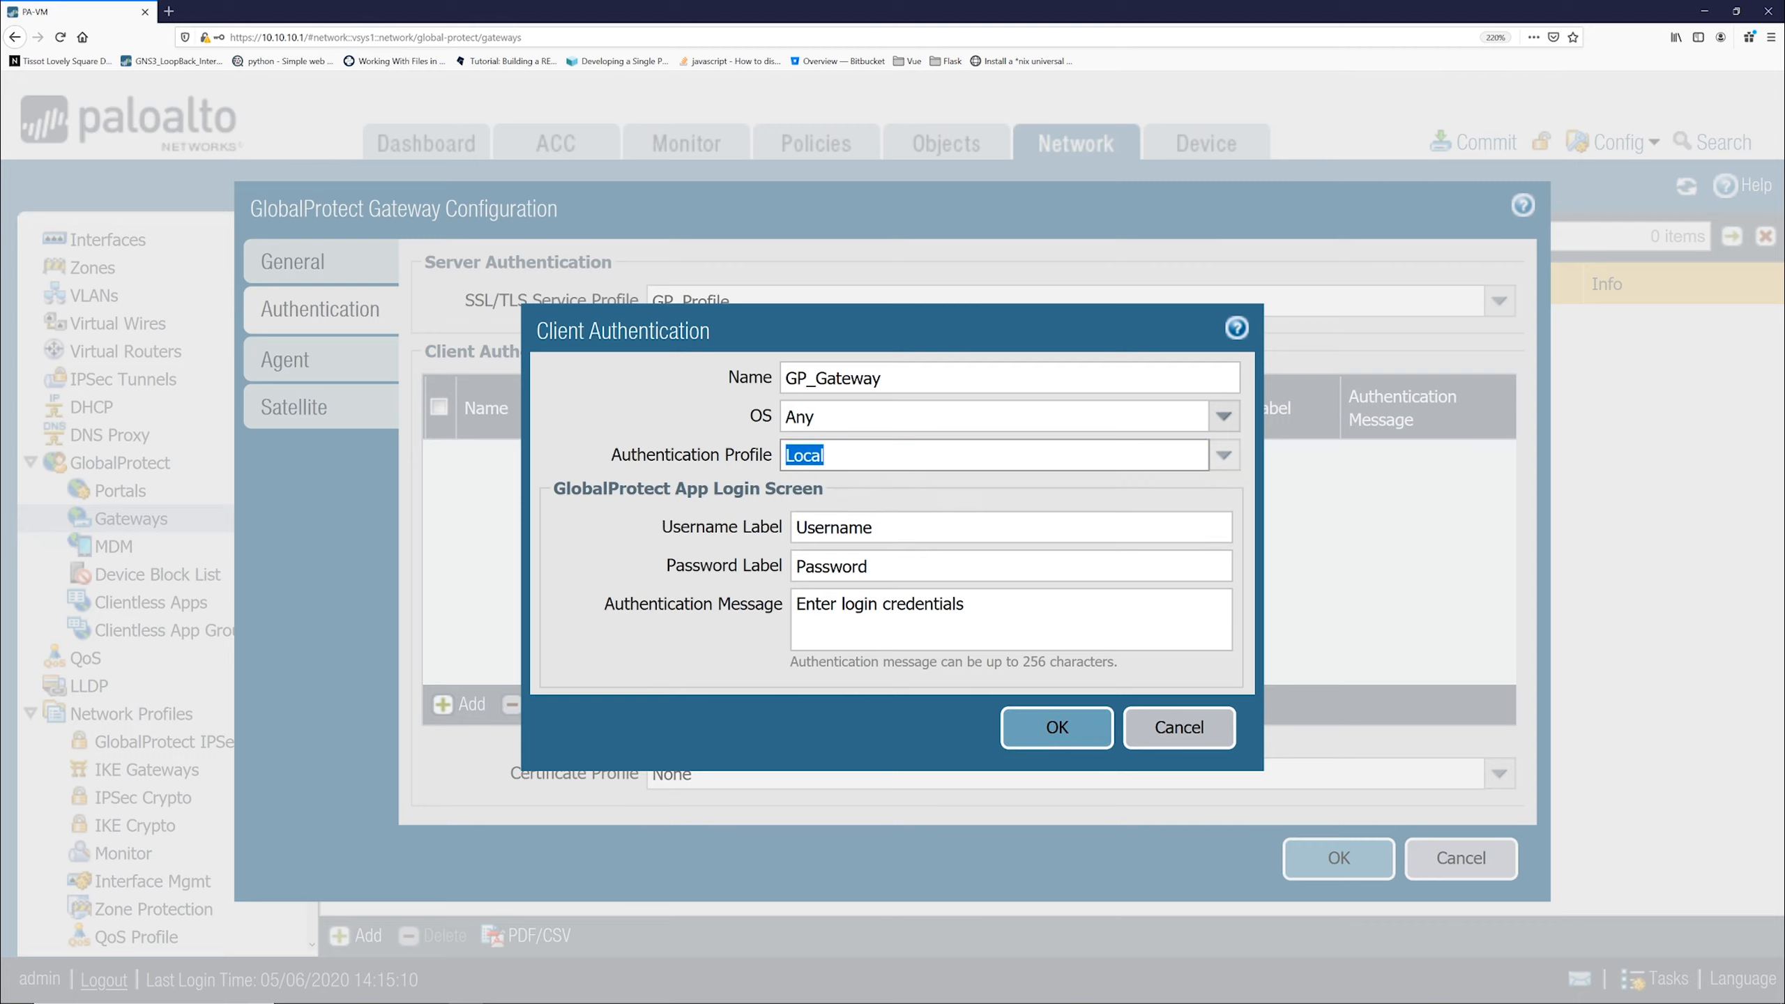
left_click(1058, 735)
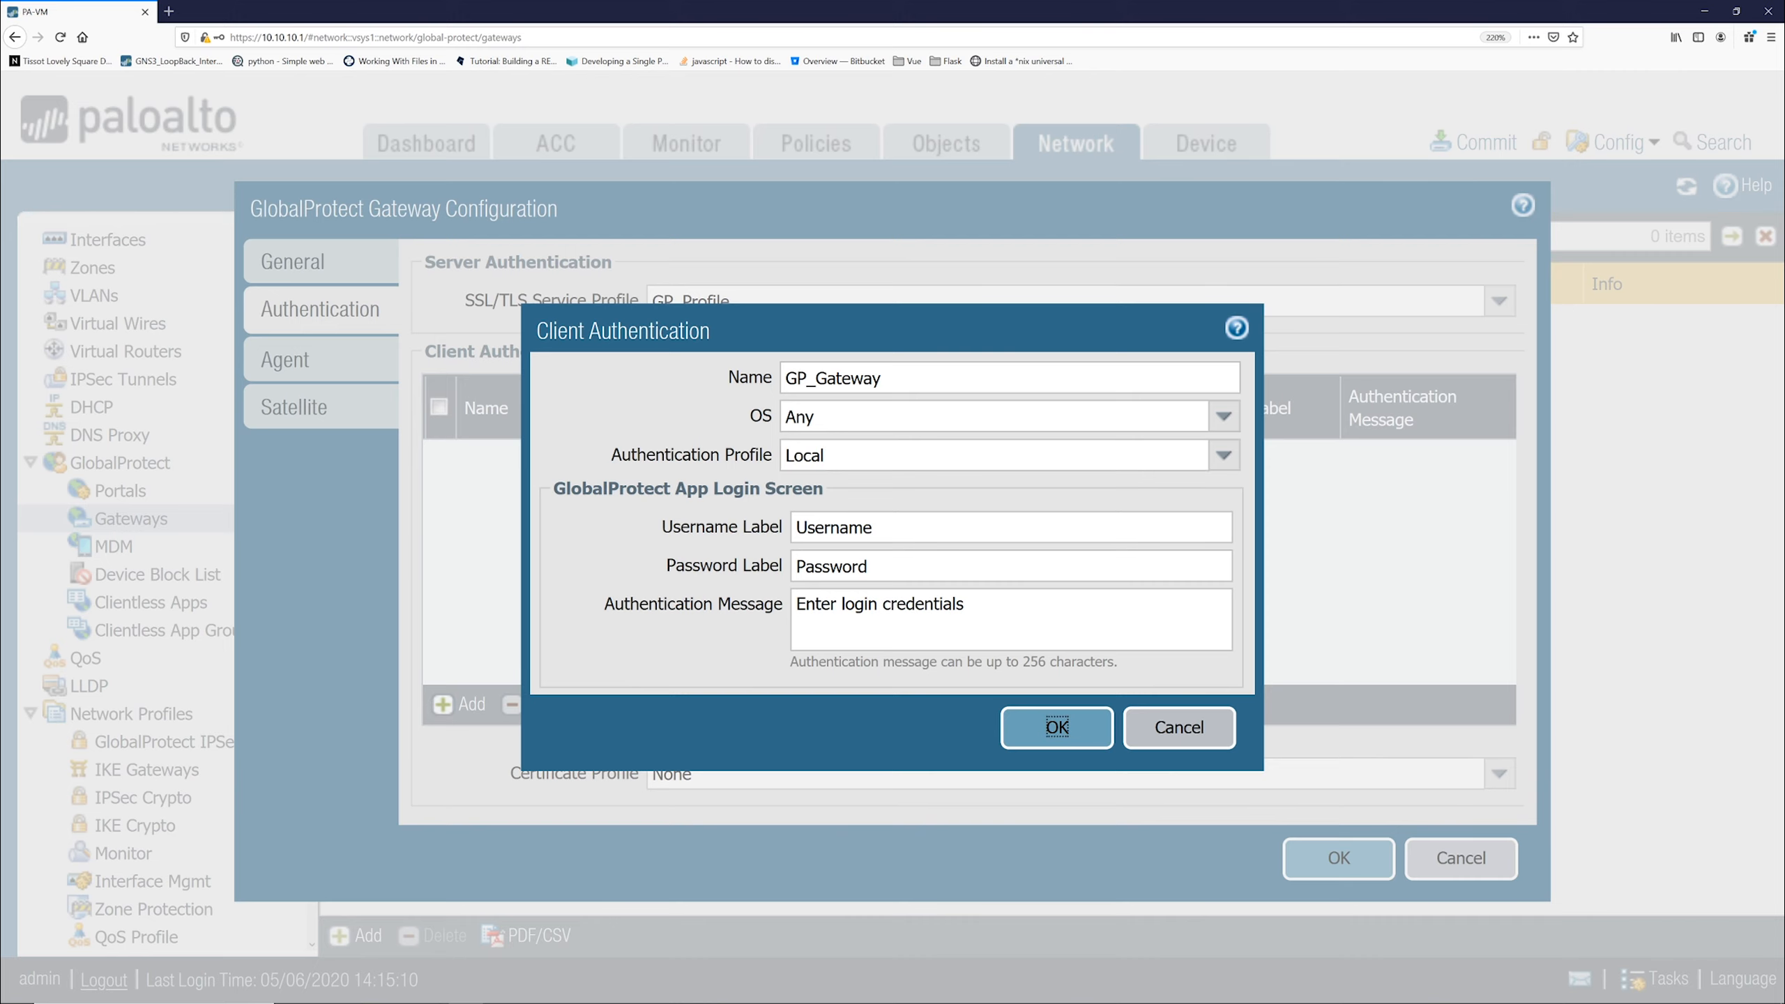
left_click(1068, 729)
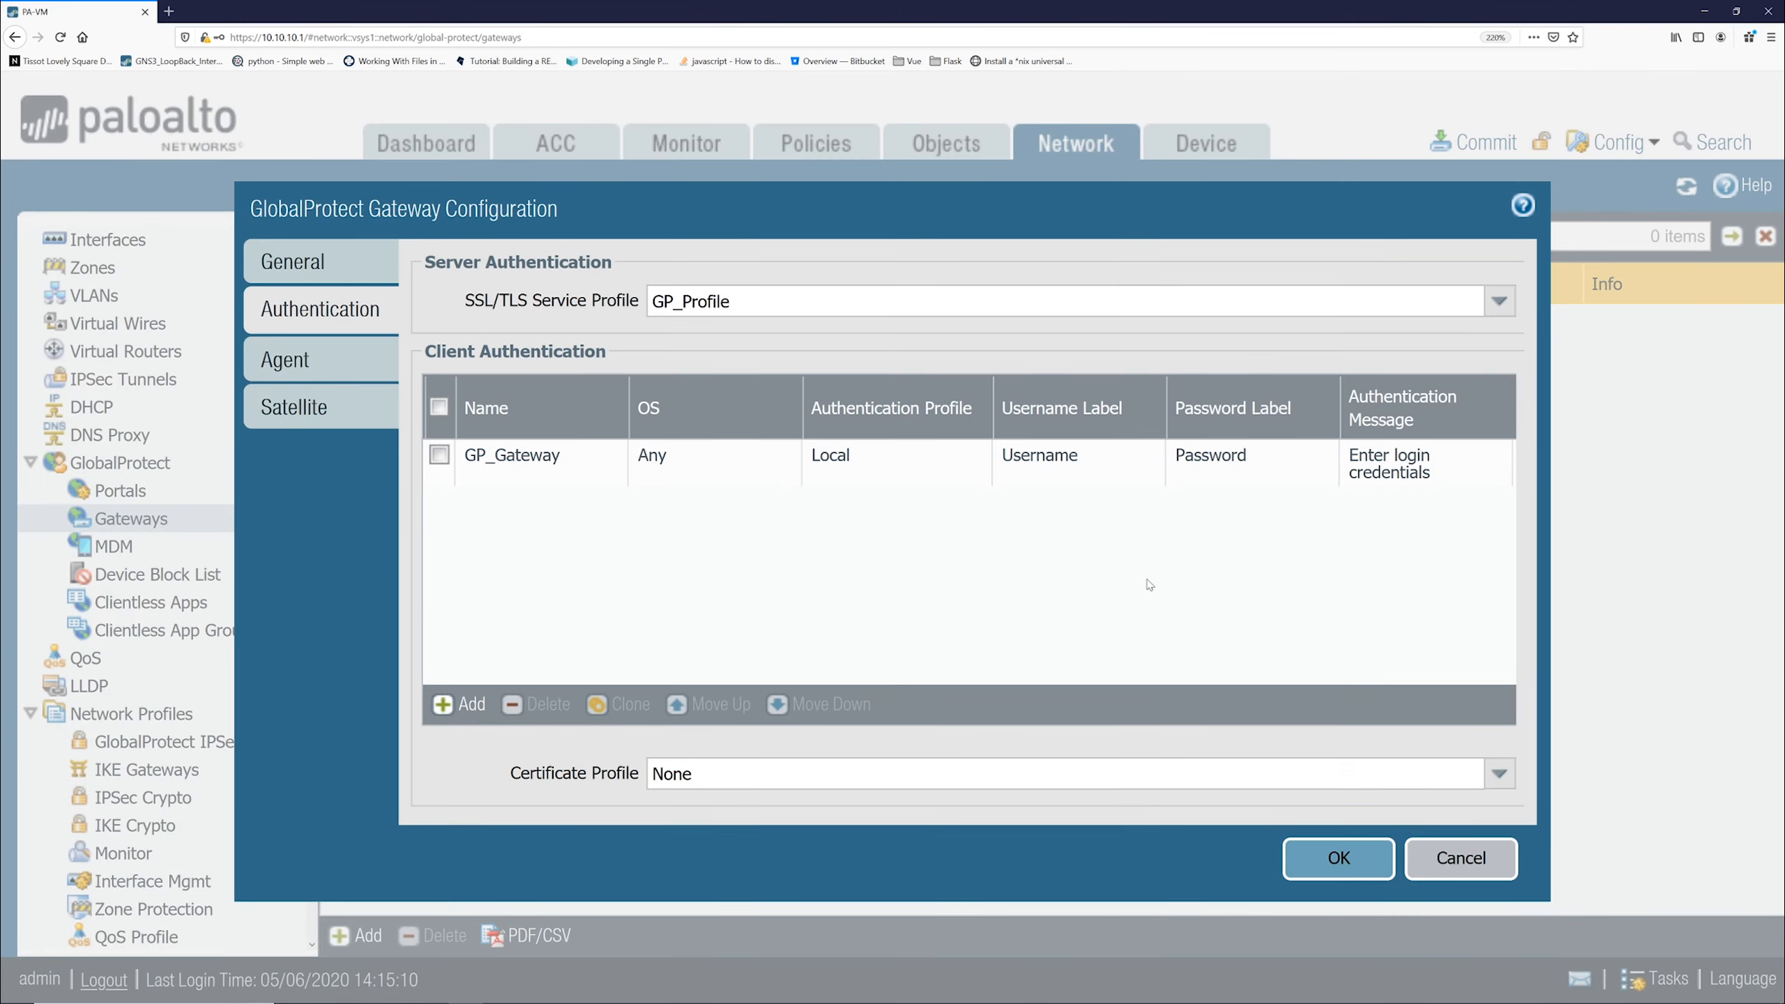
Enable tunnel mode for the gateway agent on interface tunnel.10 and turn off IPSec
left_click(321, 357)
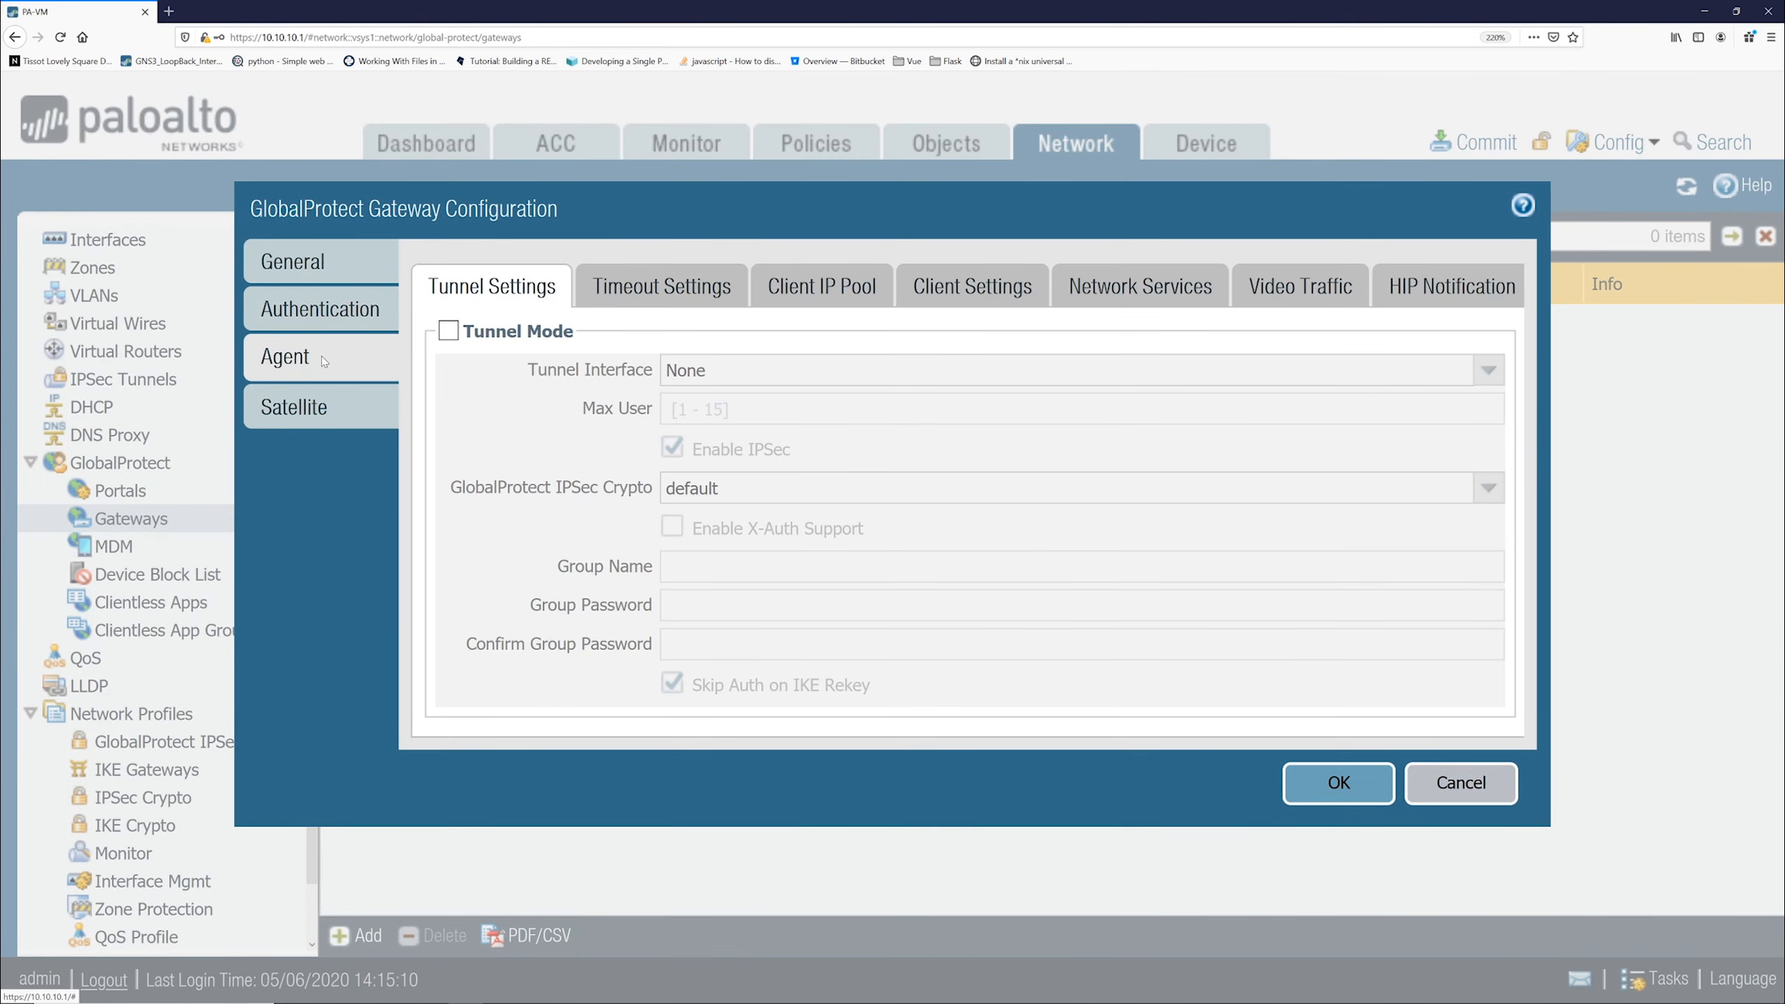
left_click(449, 332)
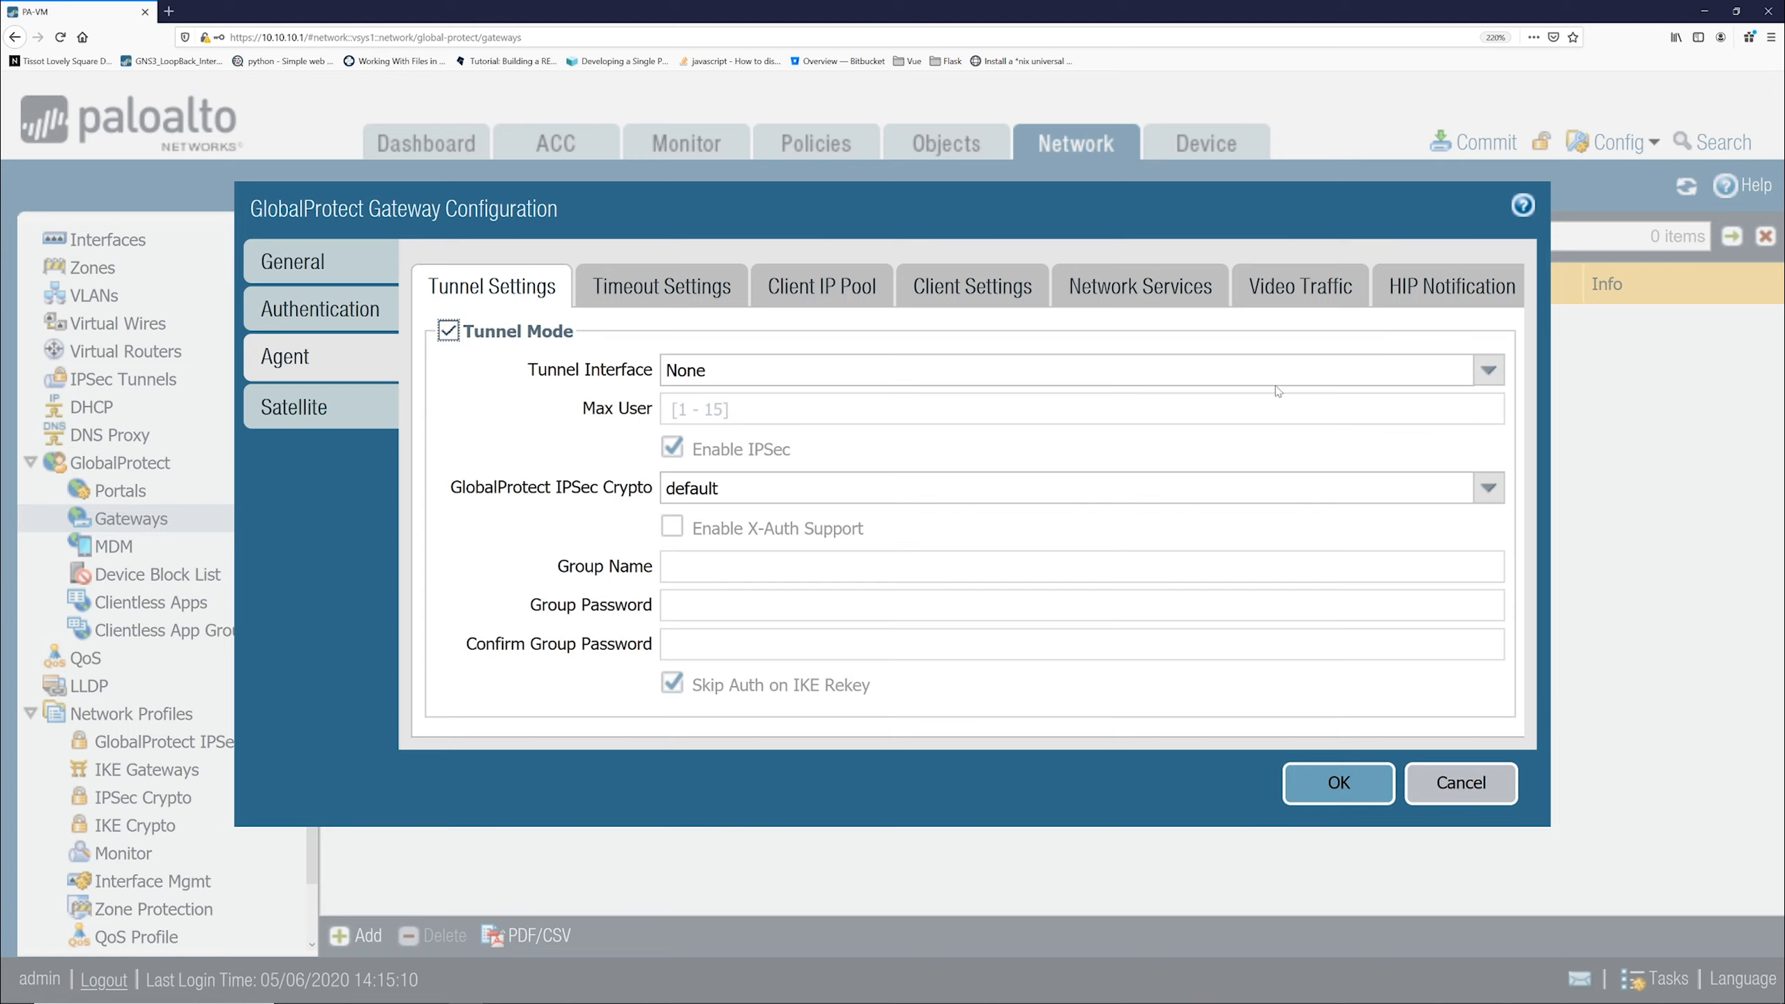
left_click(1489, 371)
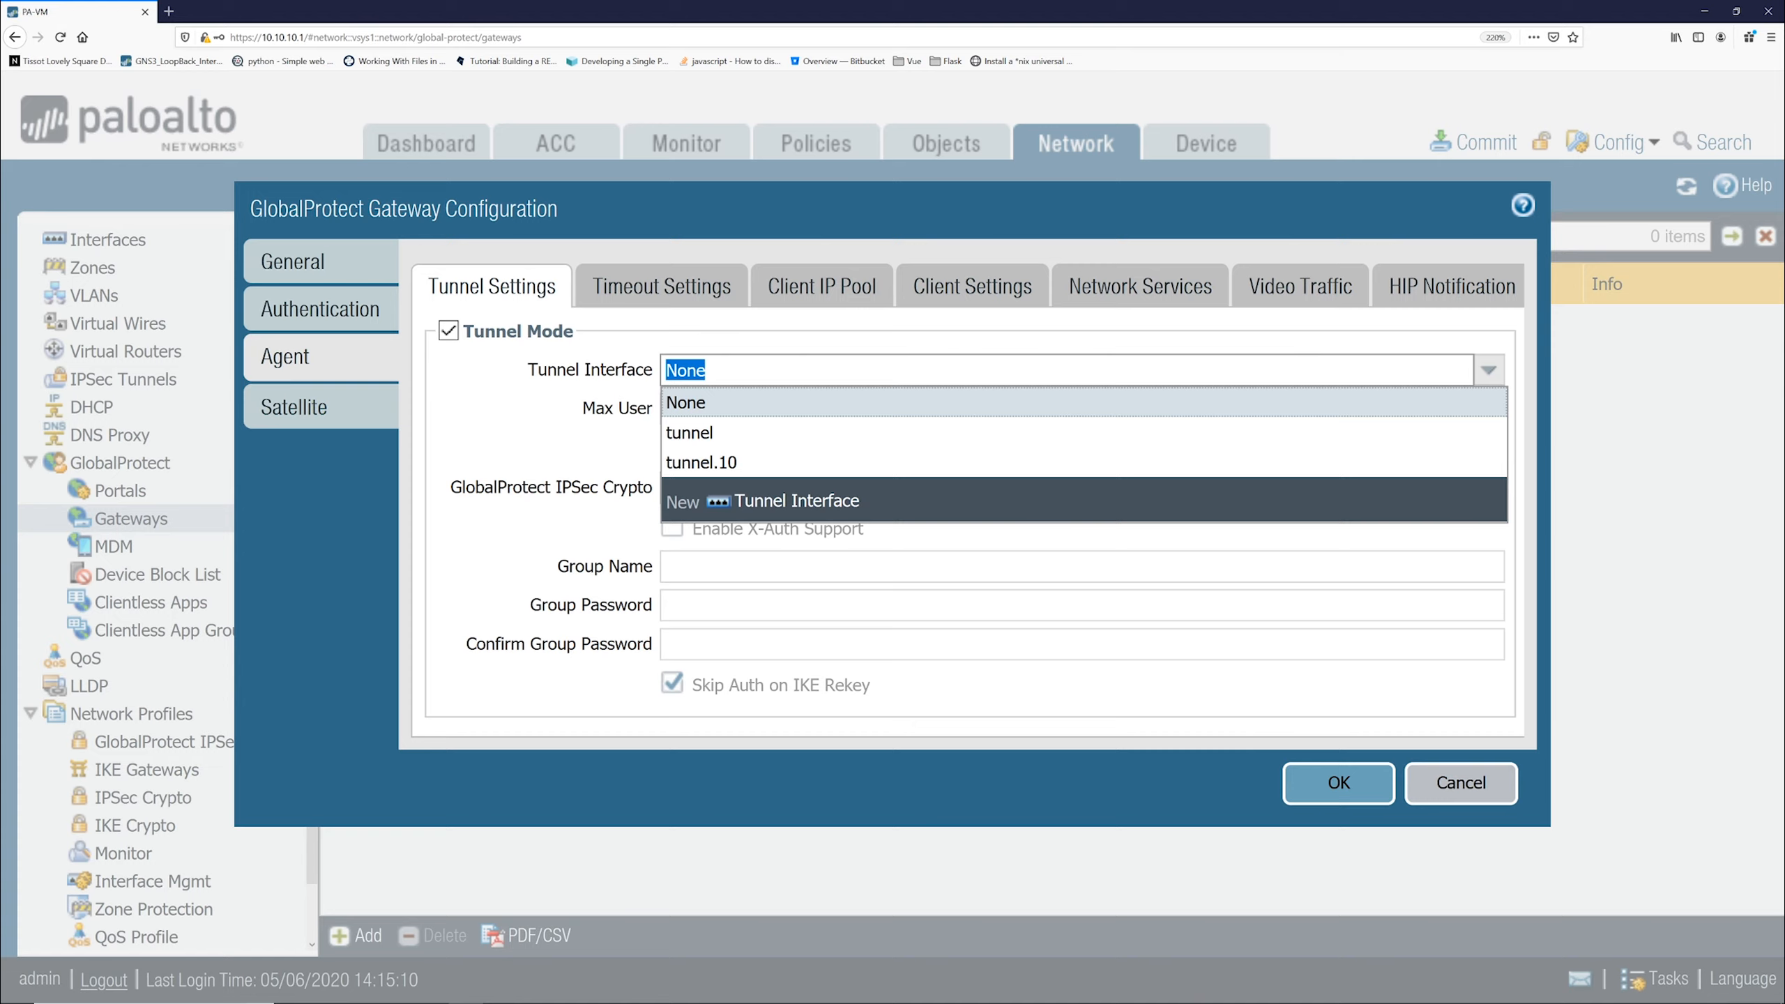
left_click(731, 463)
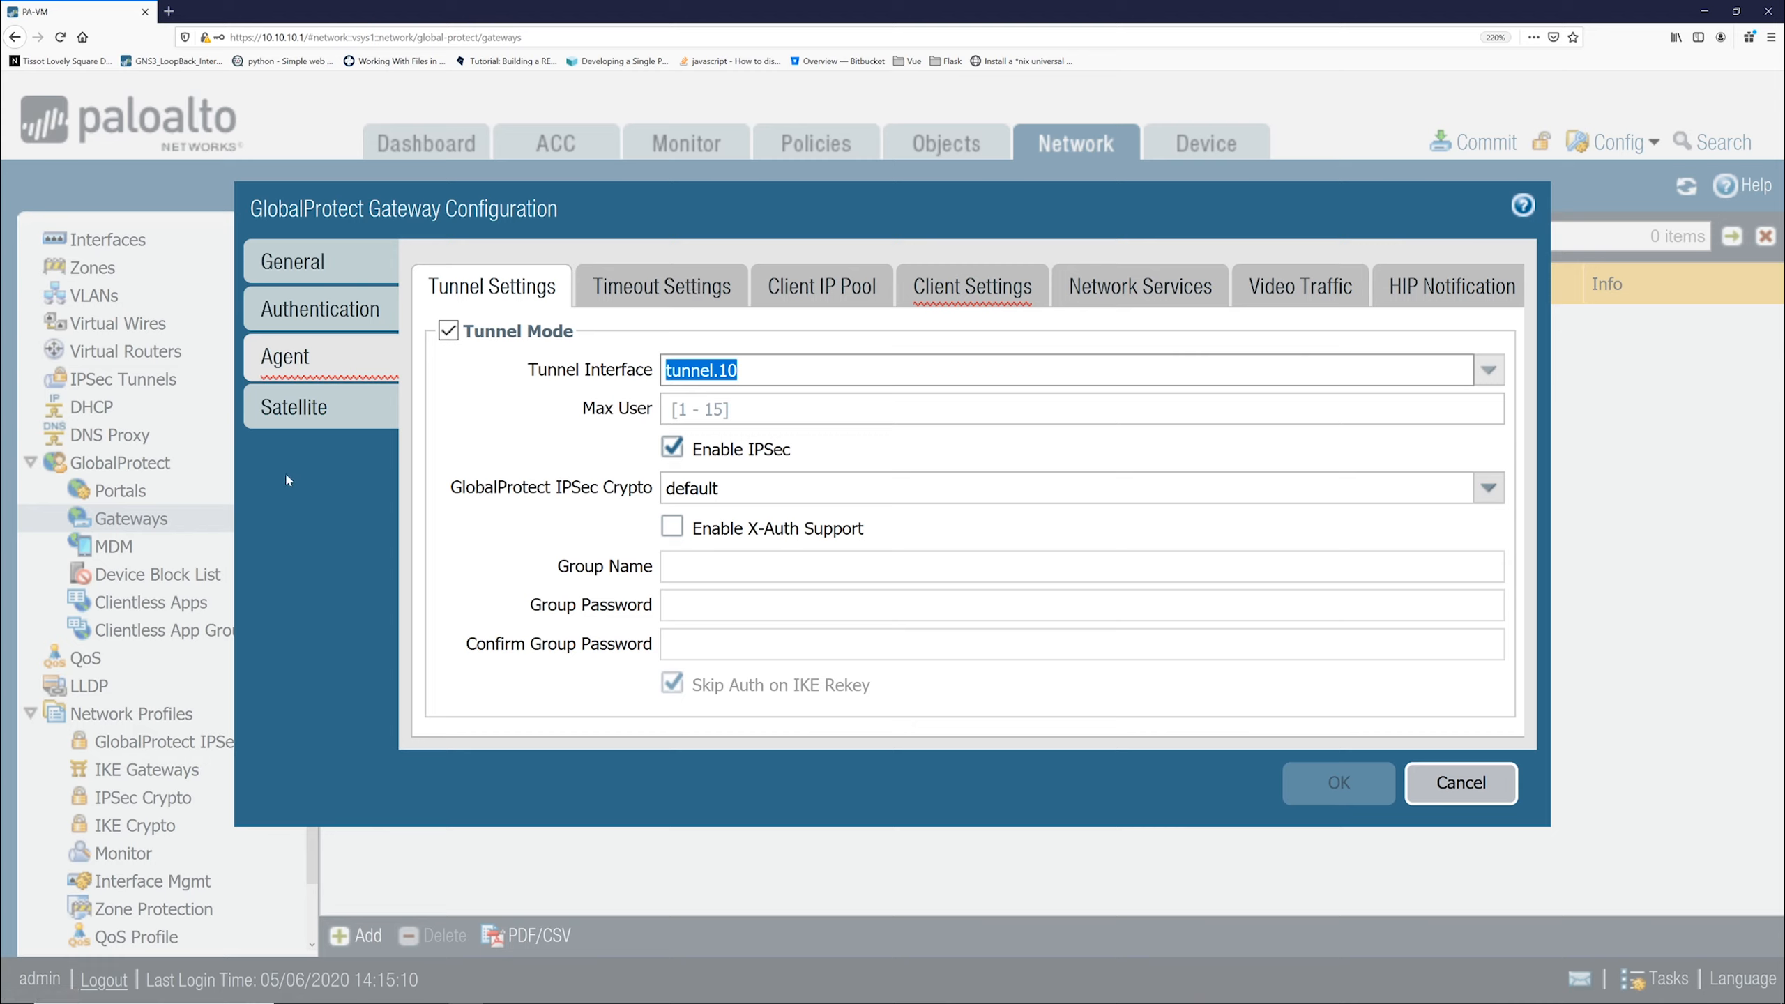
left_click(673, 447)
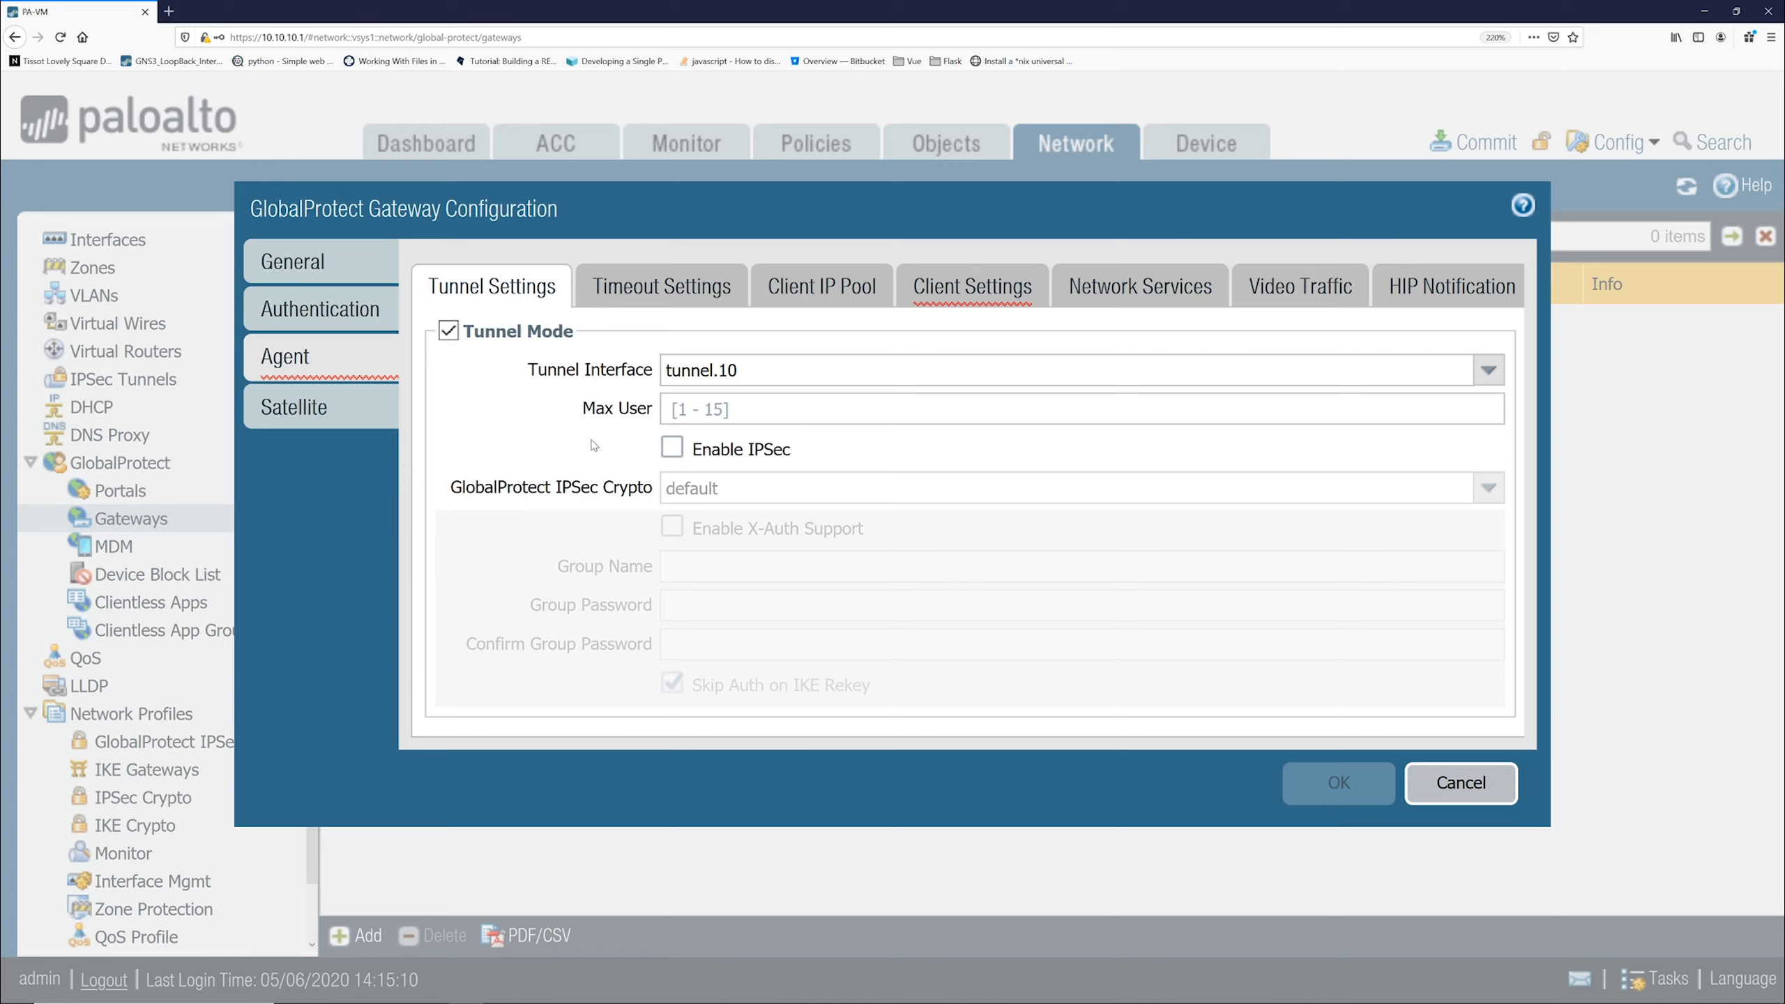
Review the agent's timeout settings and add the client IP pool range 20.20.20.5-20.20.20.10
left_click(654, 302)
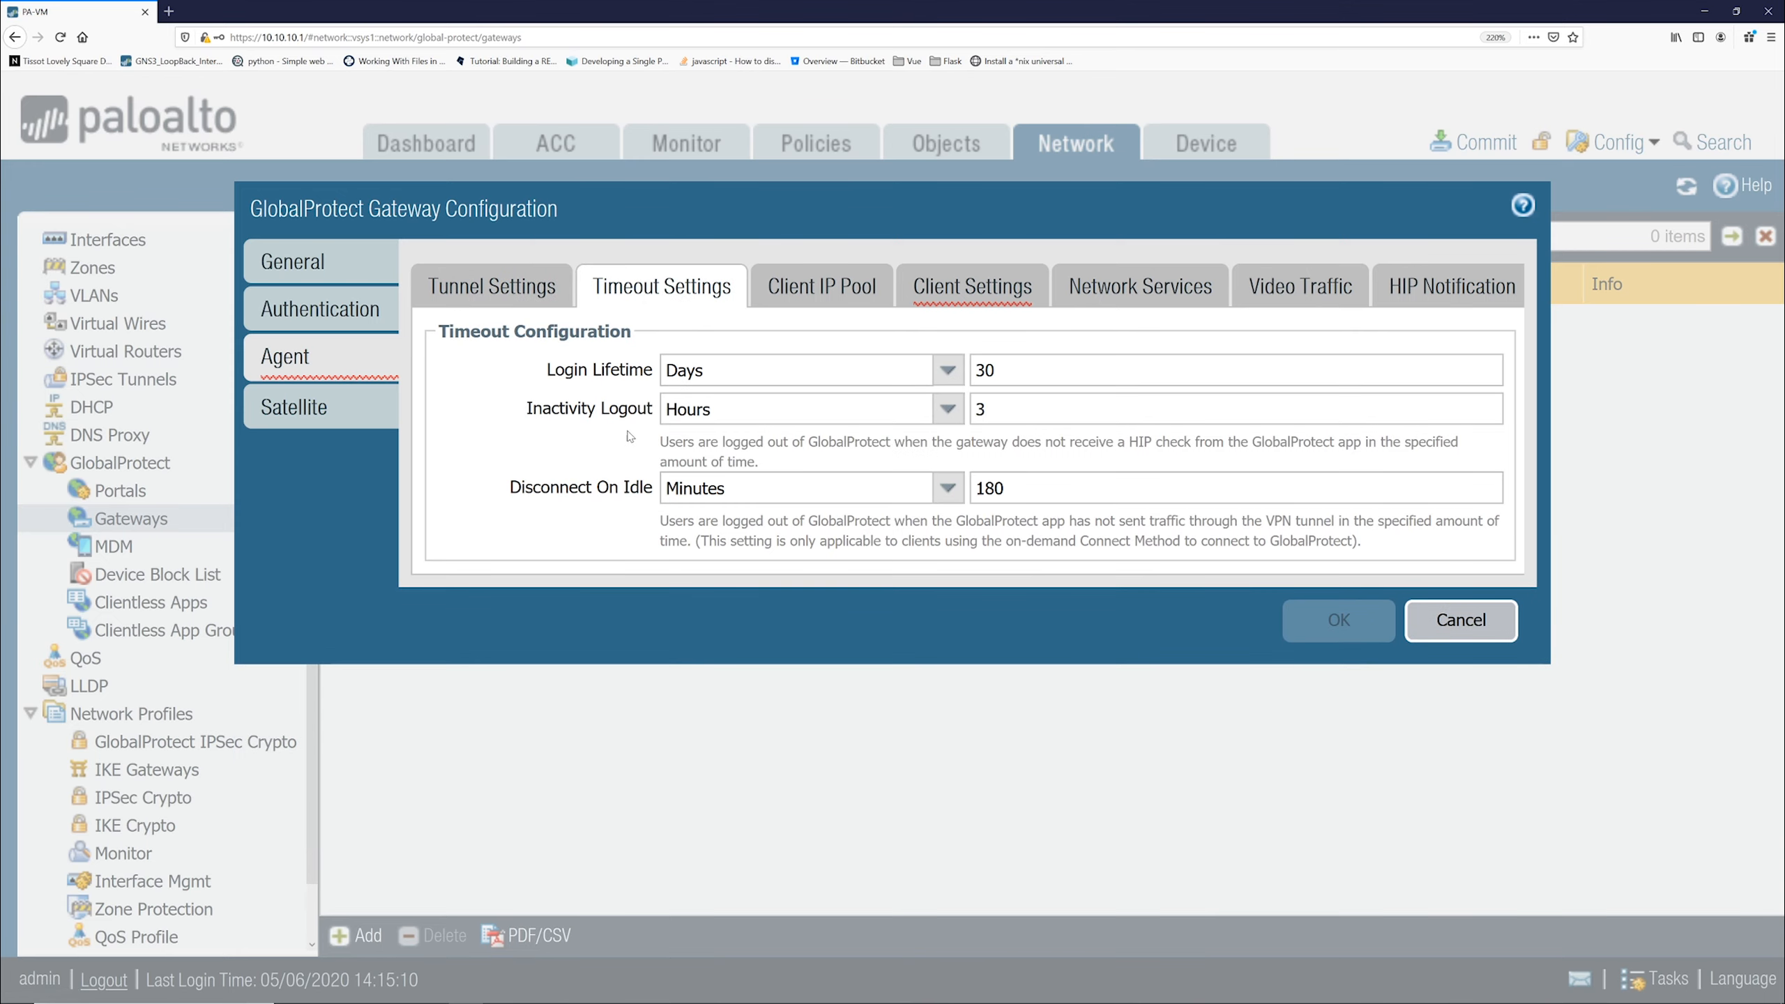
left_click(821, 300)
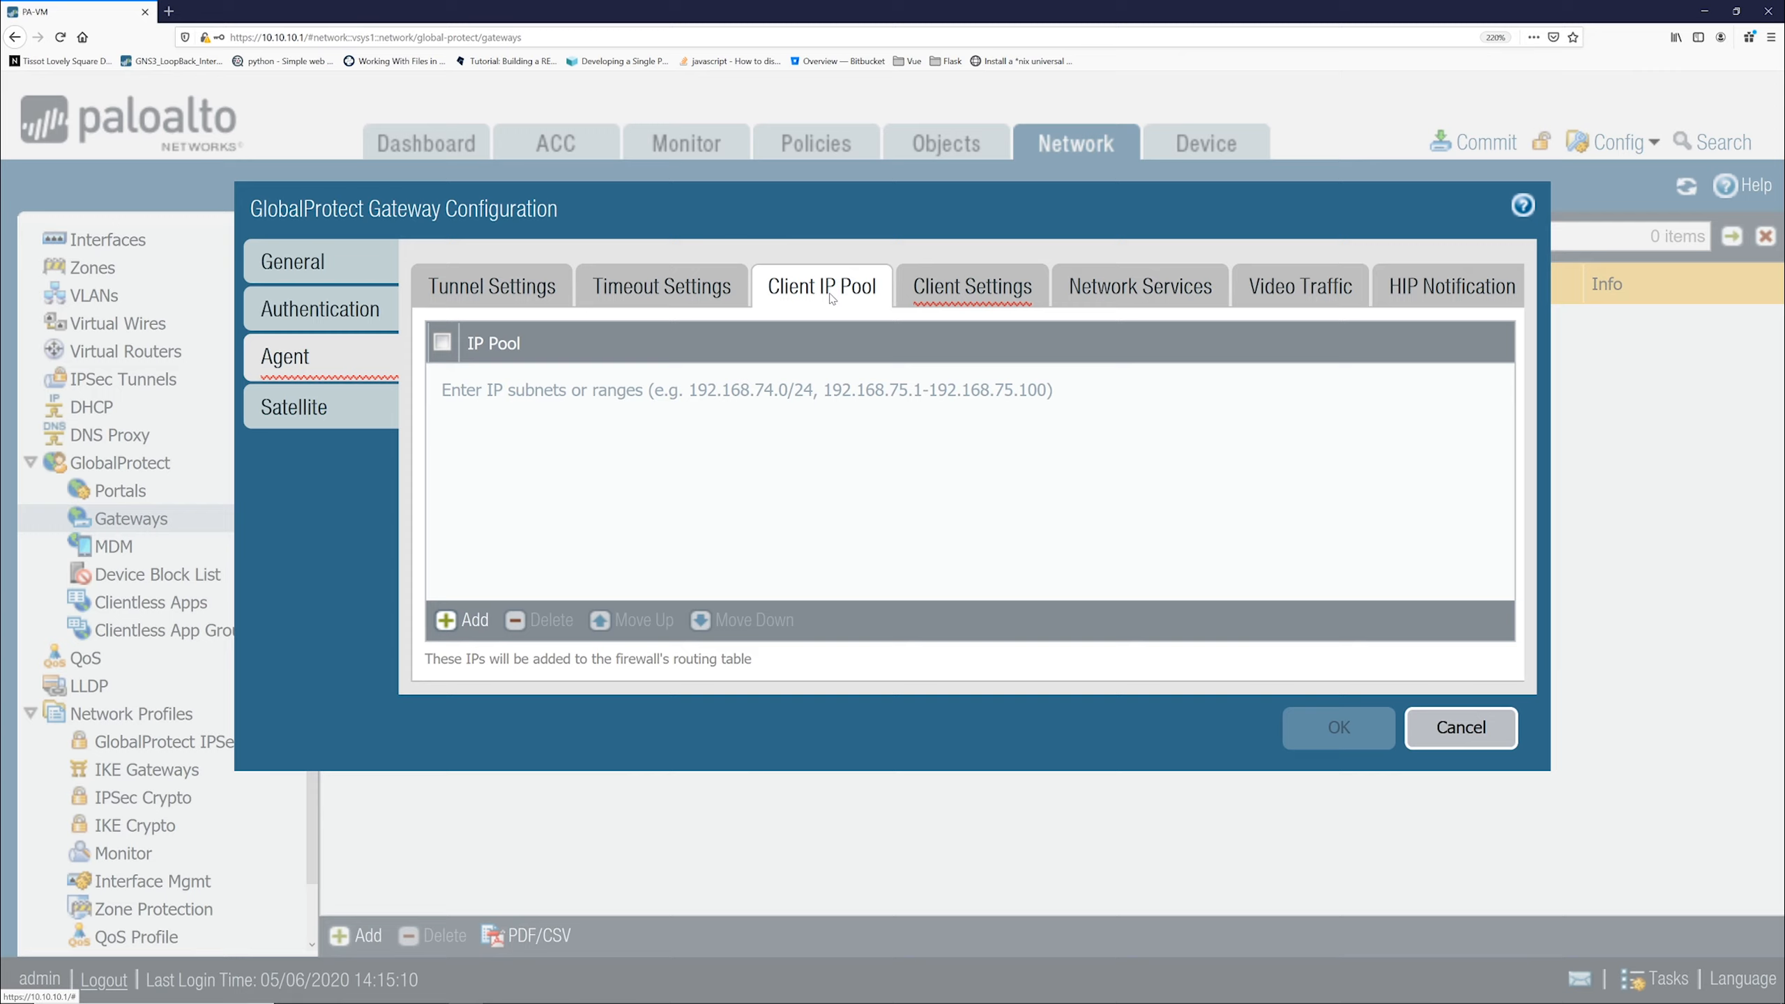
left_click(457, 623)
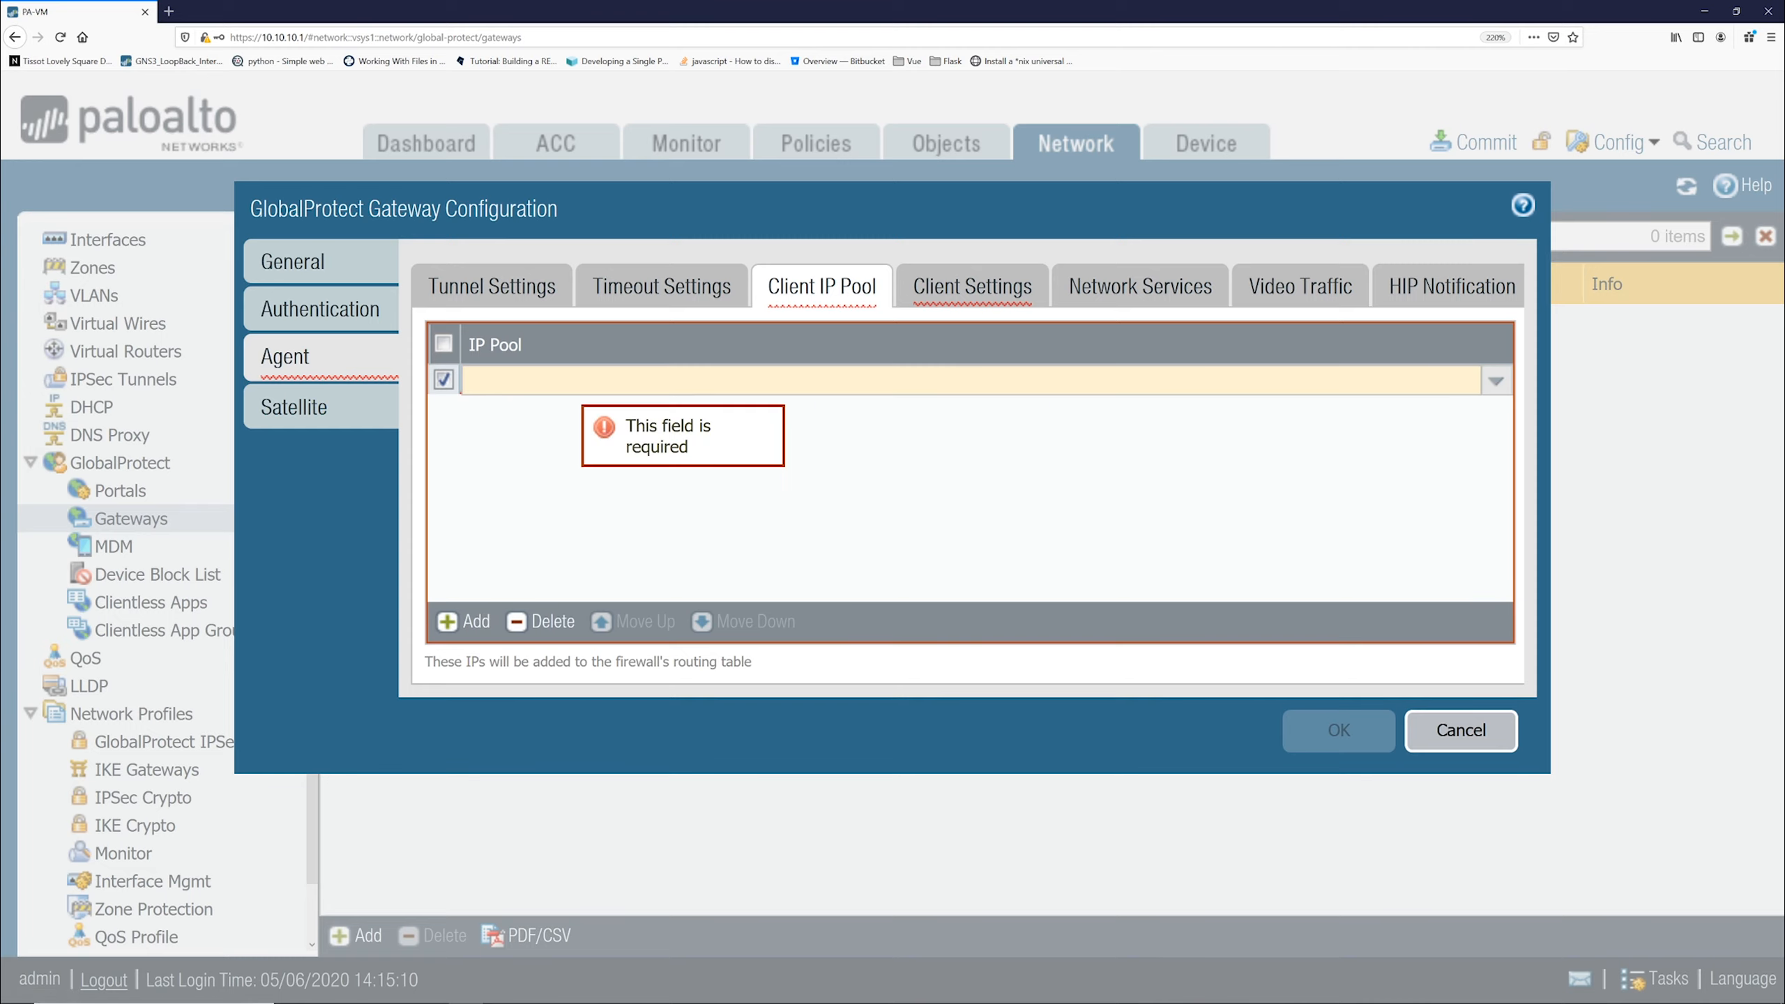
type("20.20.20.5")
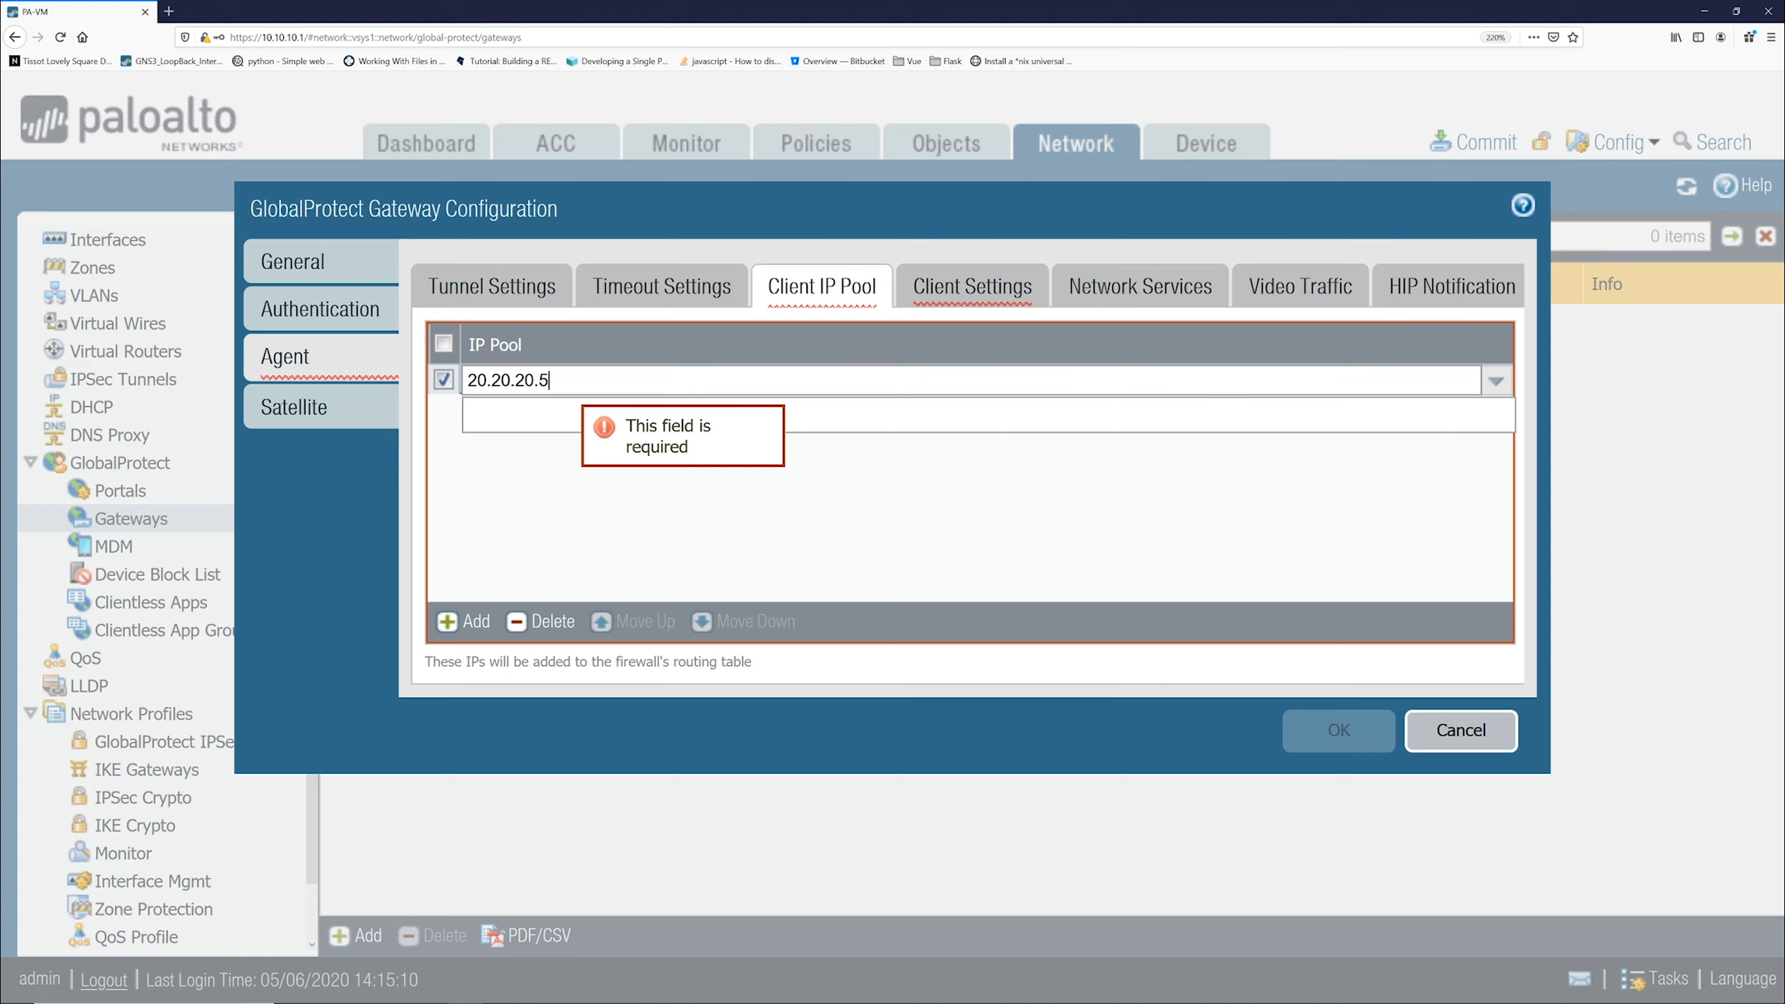
type("-20.20")
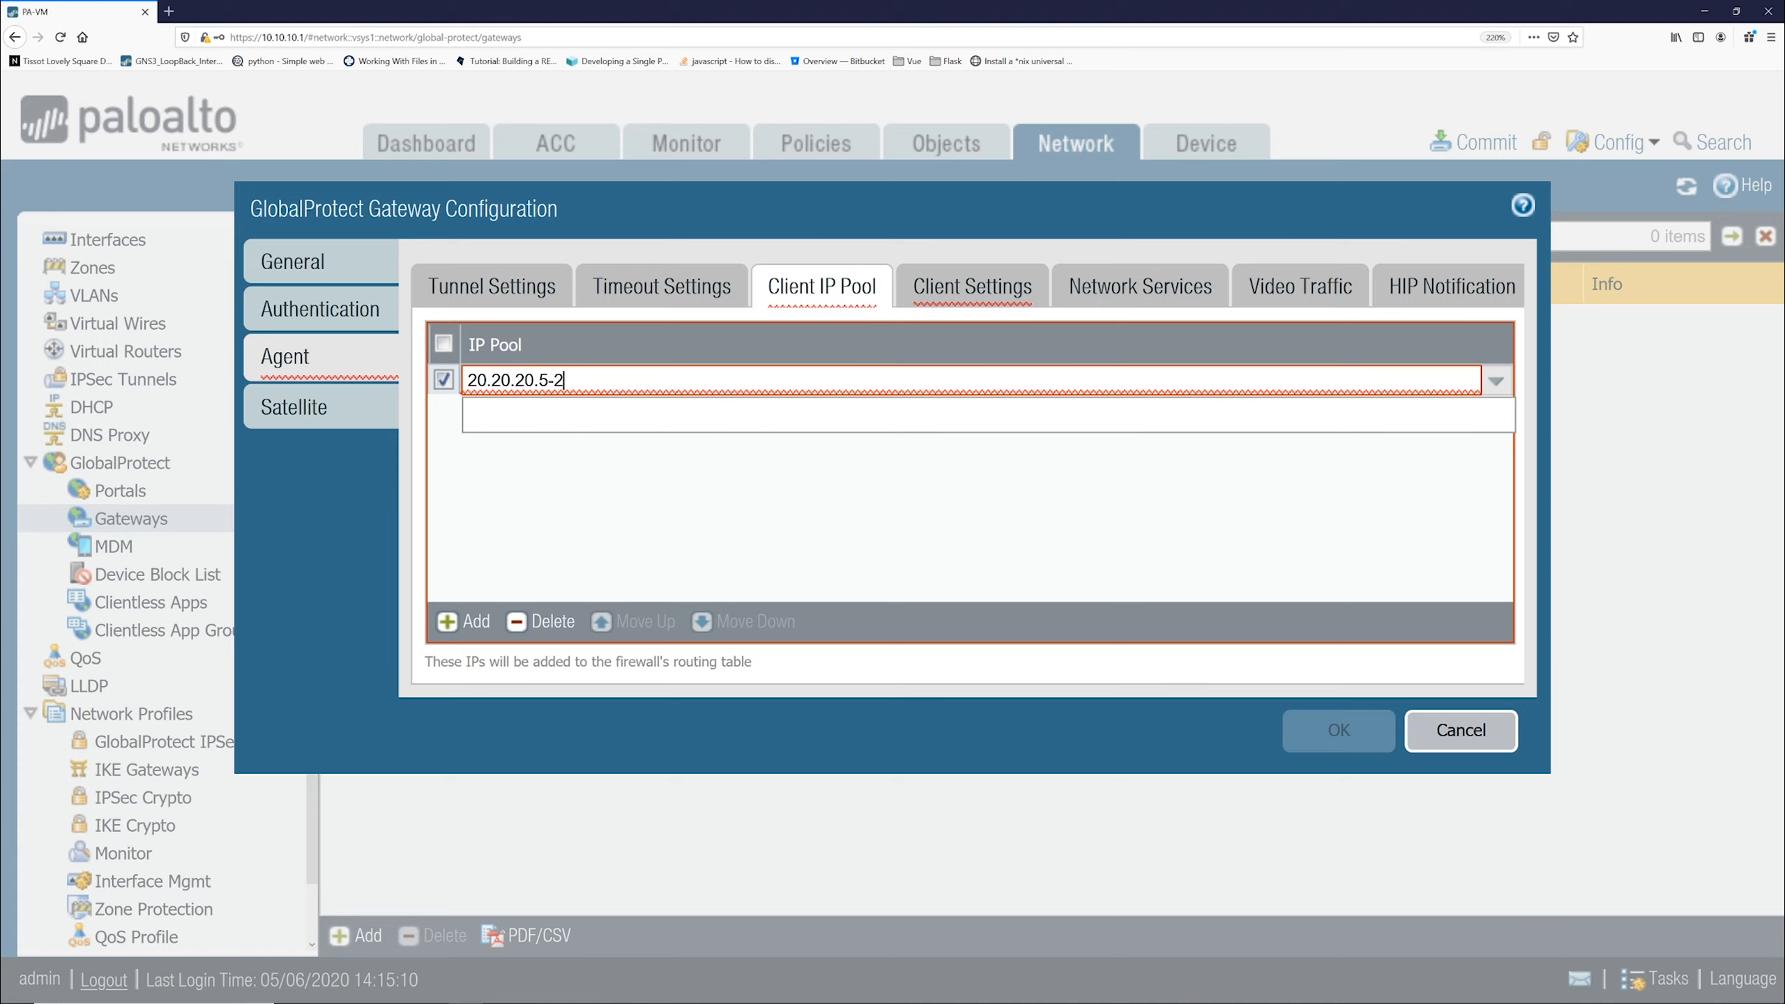
type(".20.10")
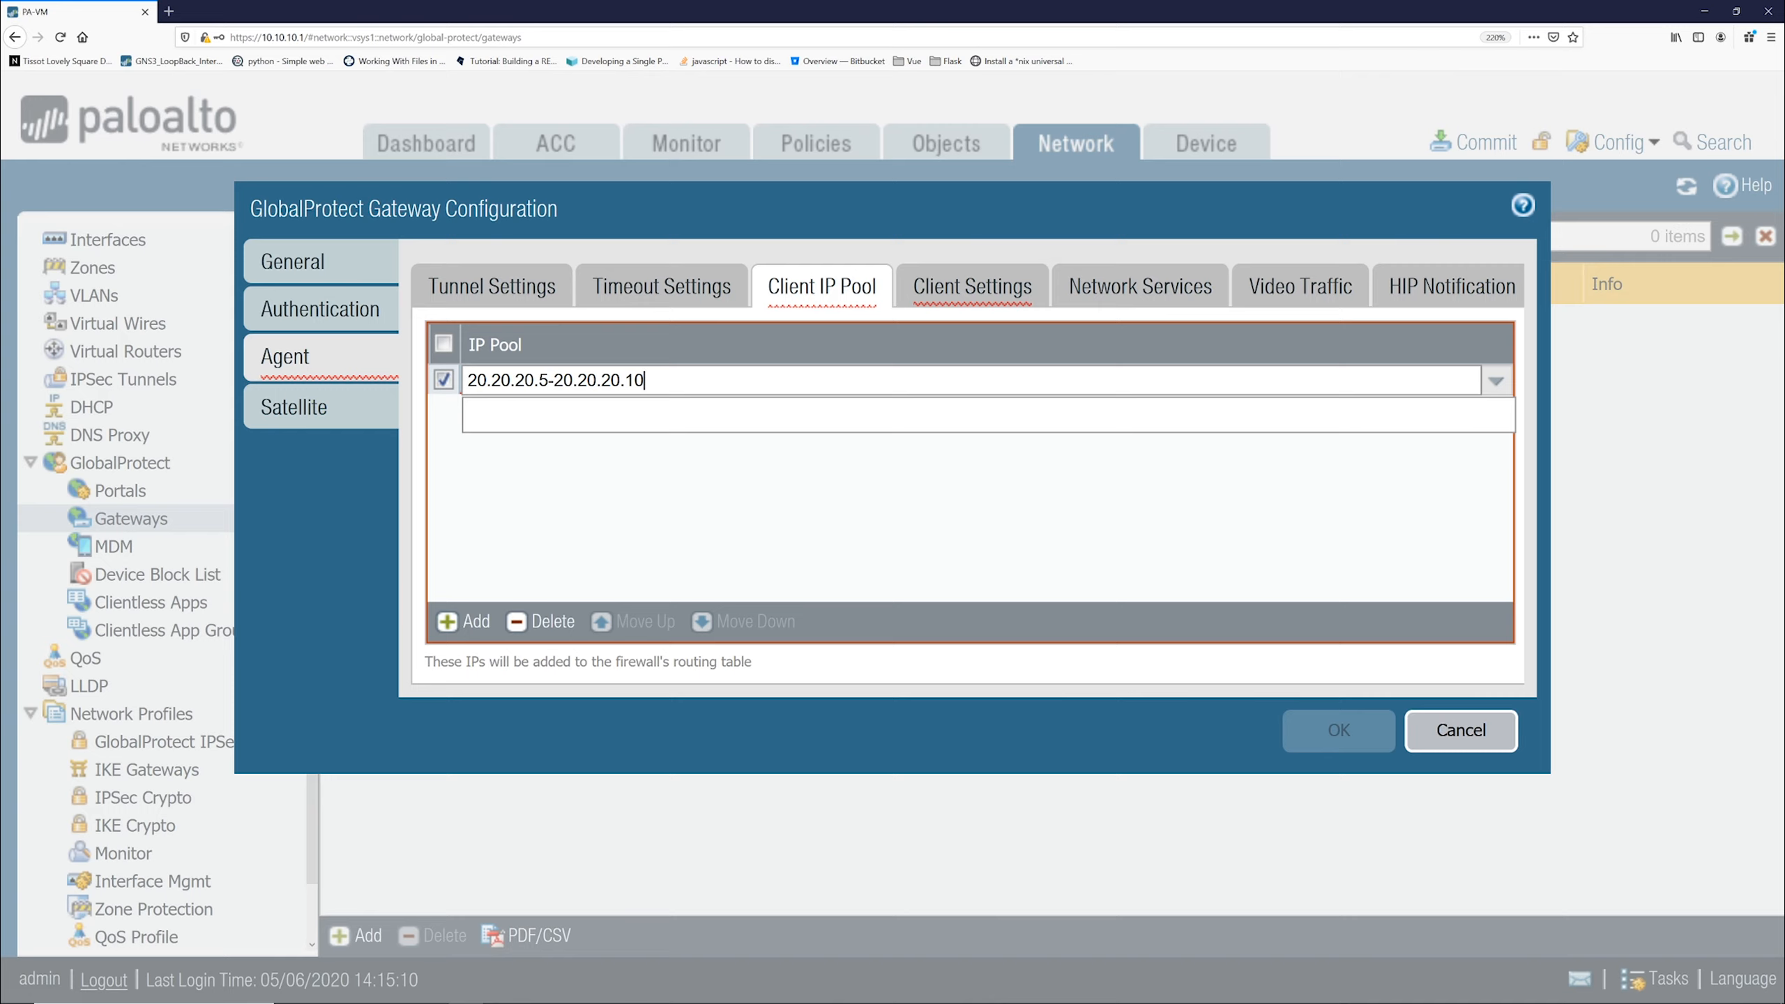
left_click(703, 495)
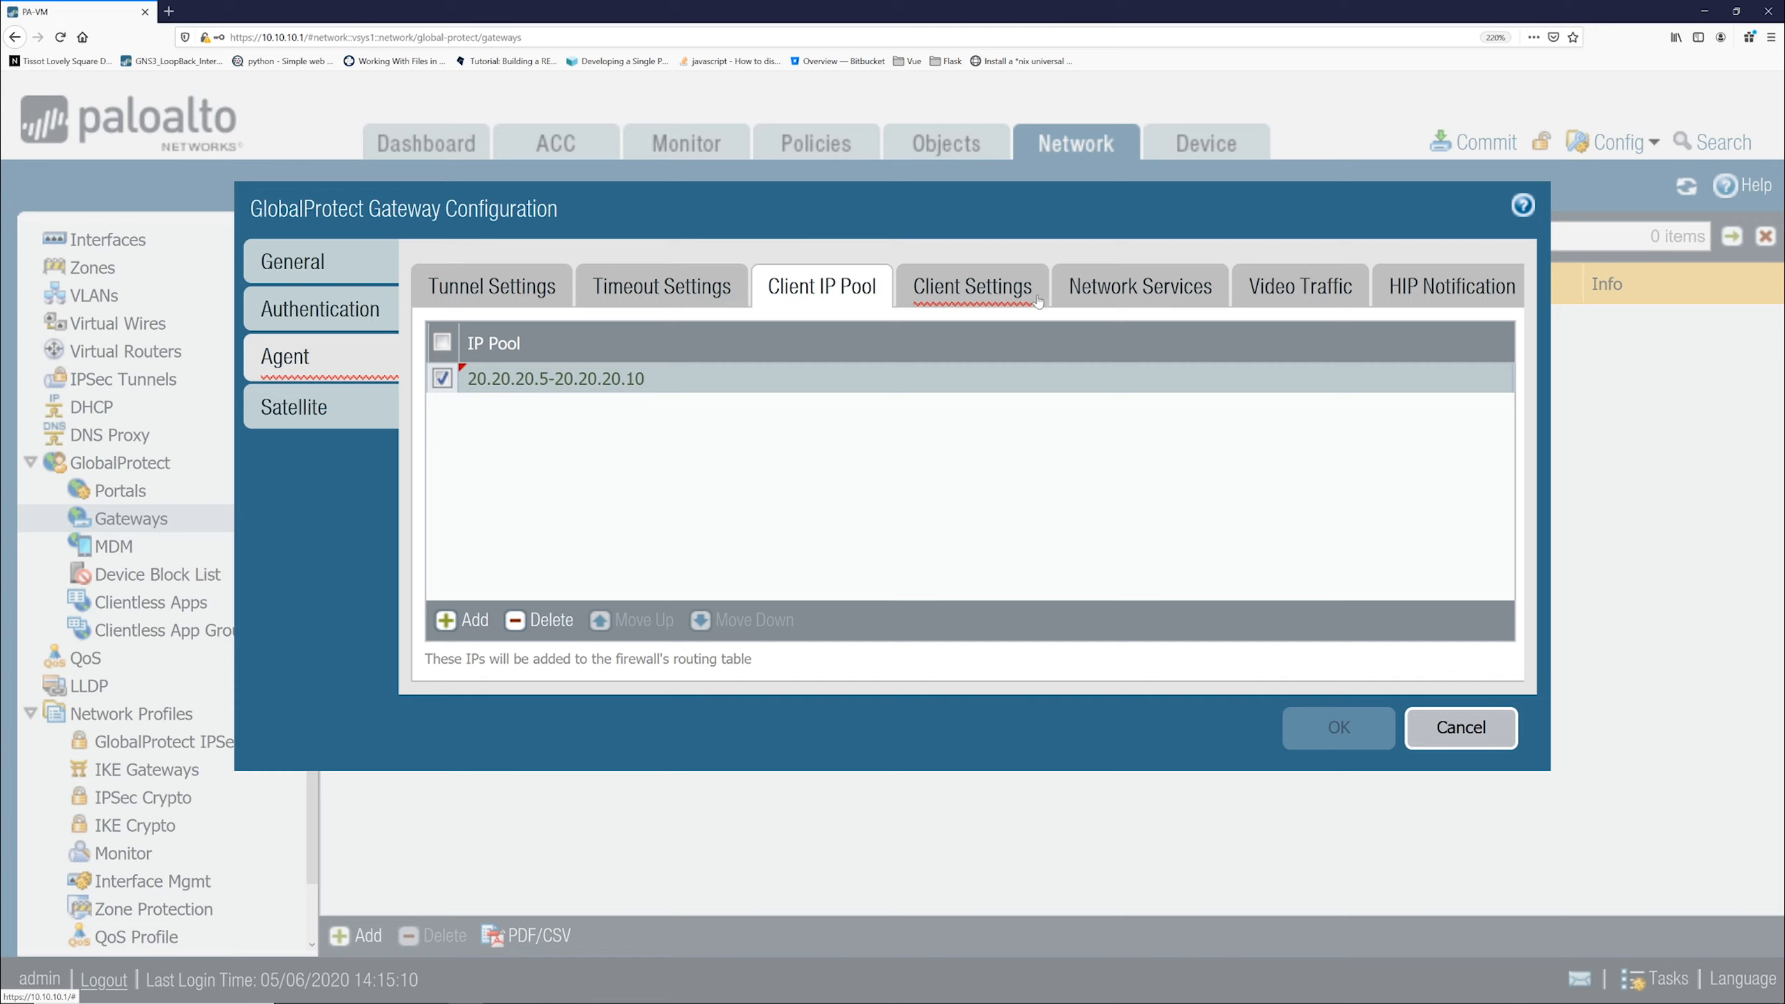
Add a client settings config named GP_standard with default user, IP pool and split tunnel options, and save the gateway
left_click(949, 300)
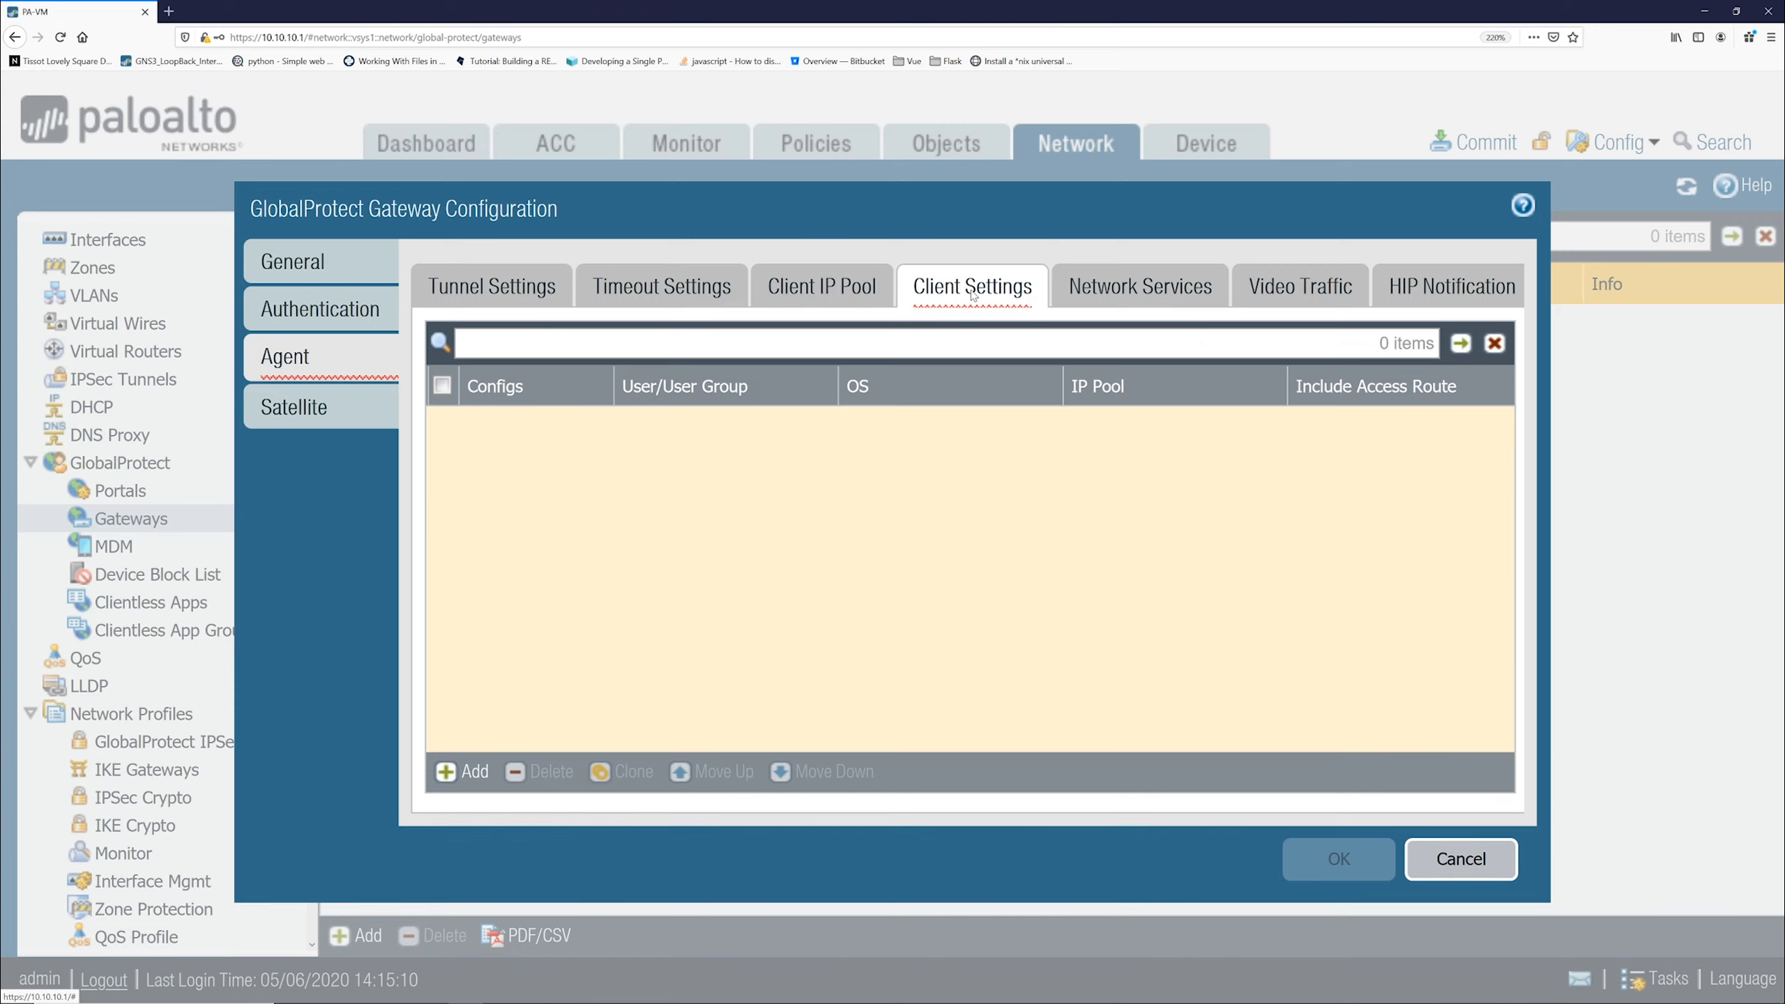
left_click(466, 771)
type("GP_standard")
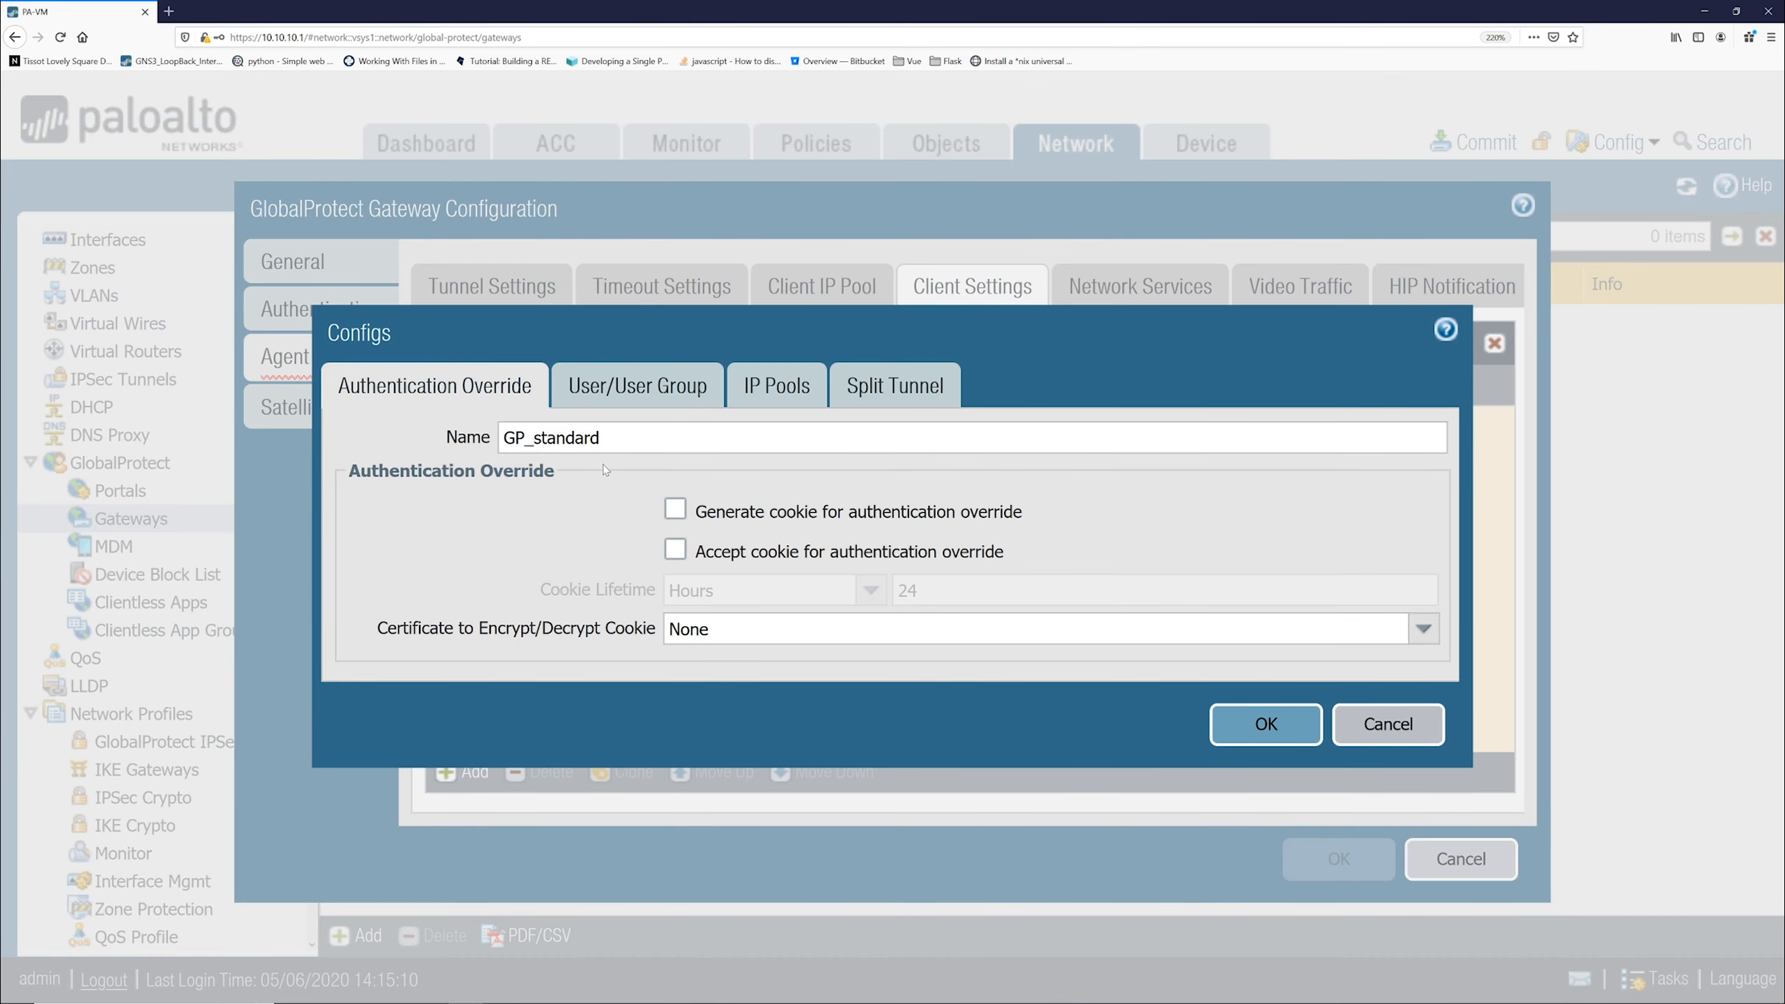
left_click(629, 394)
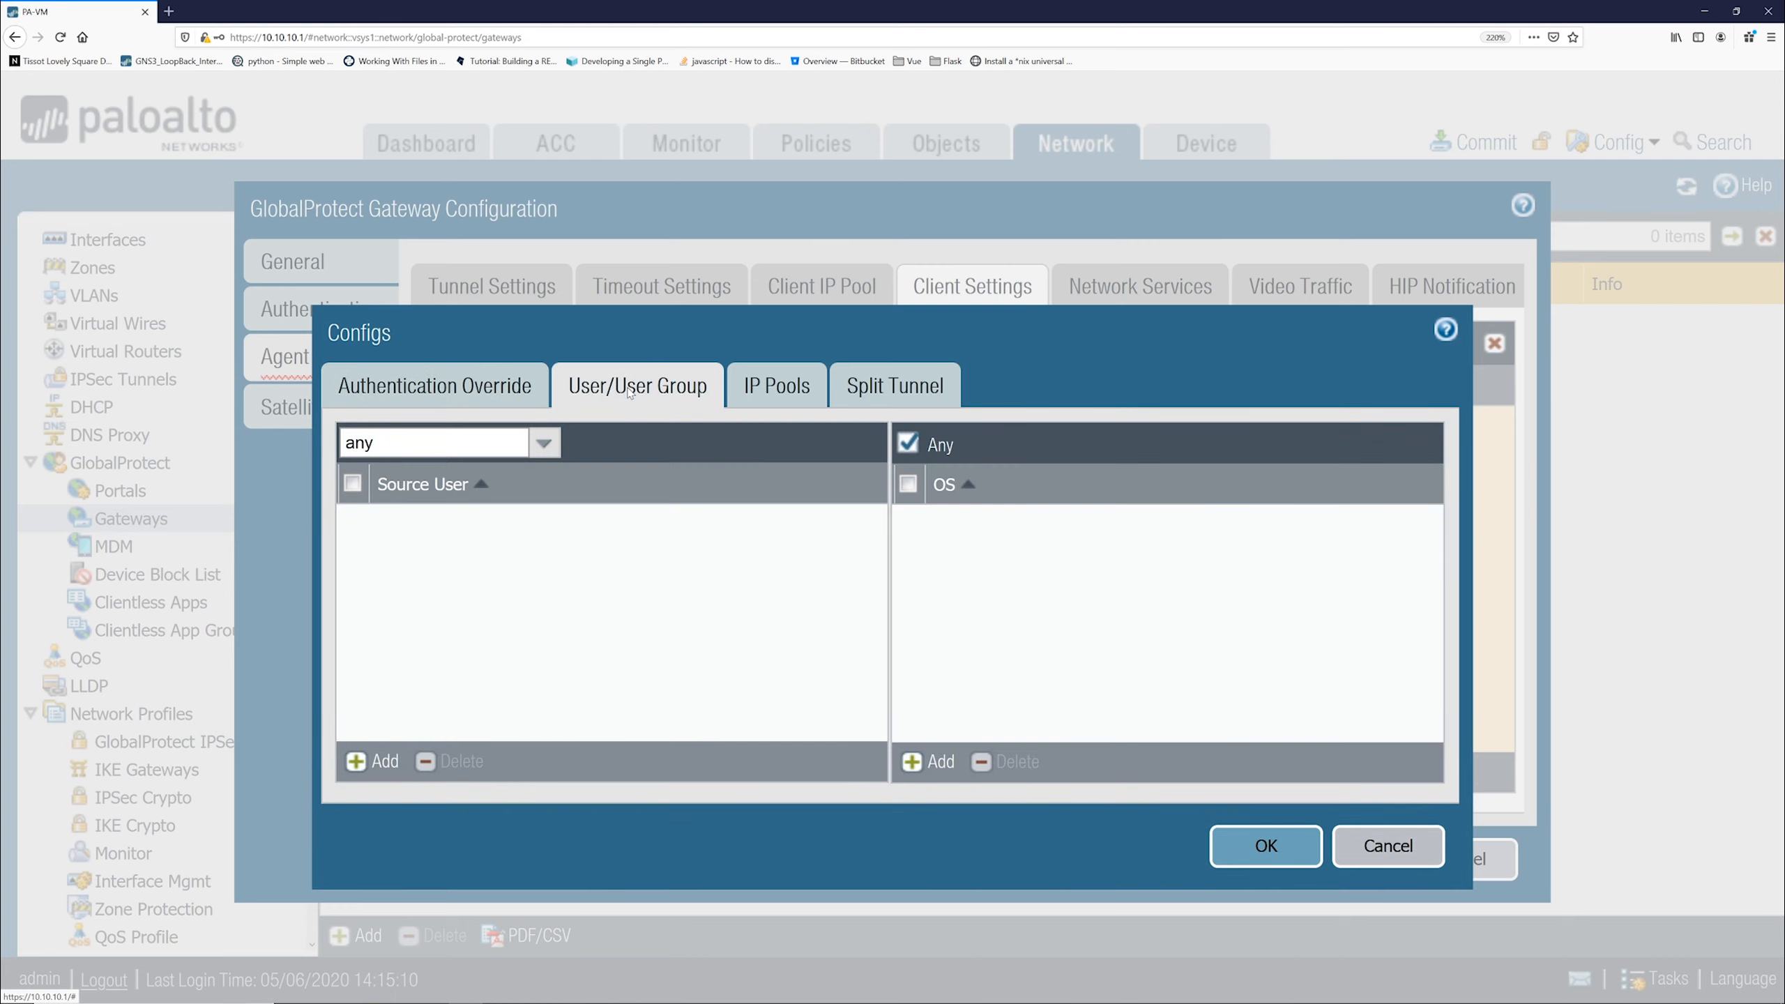
left_click(784, 397)
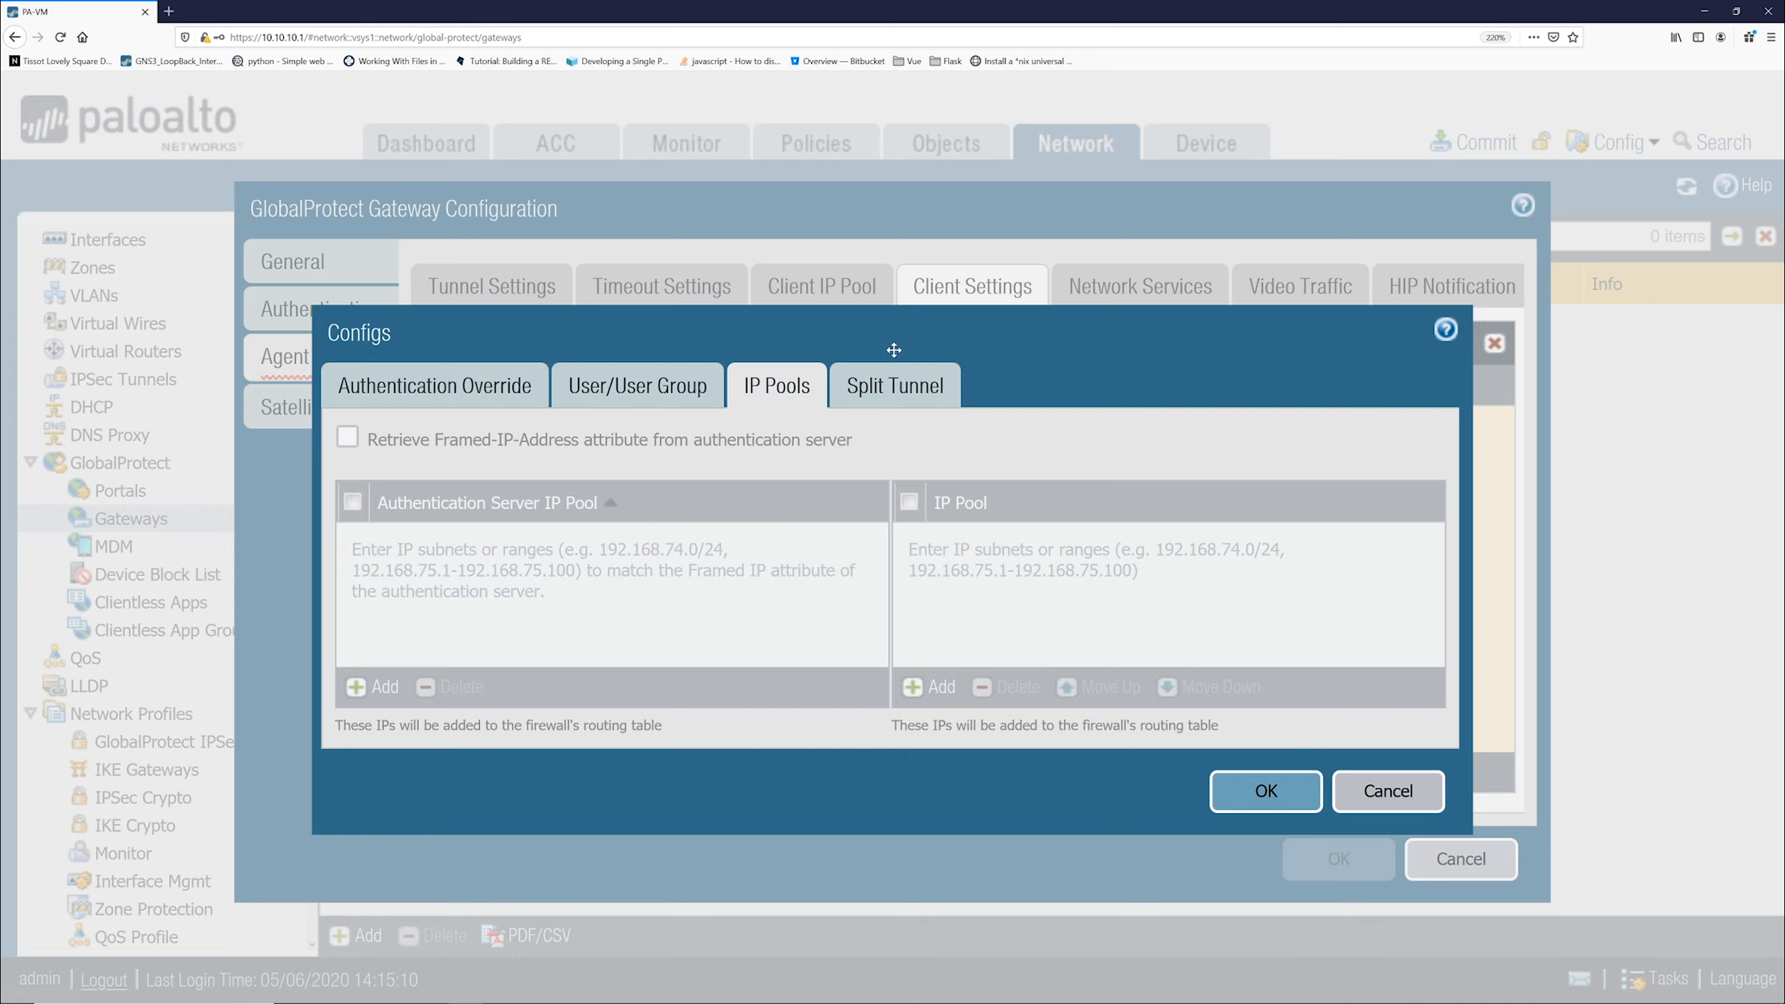
left_click(896, 385)
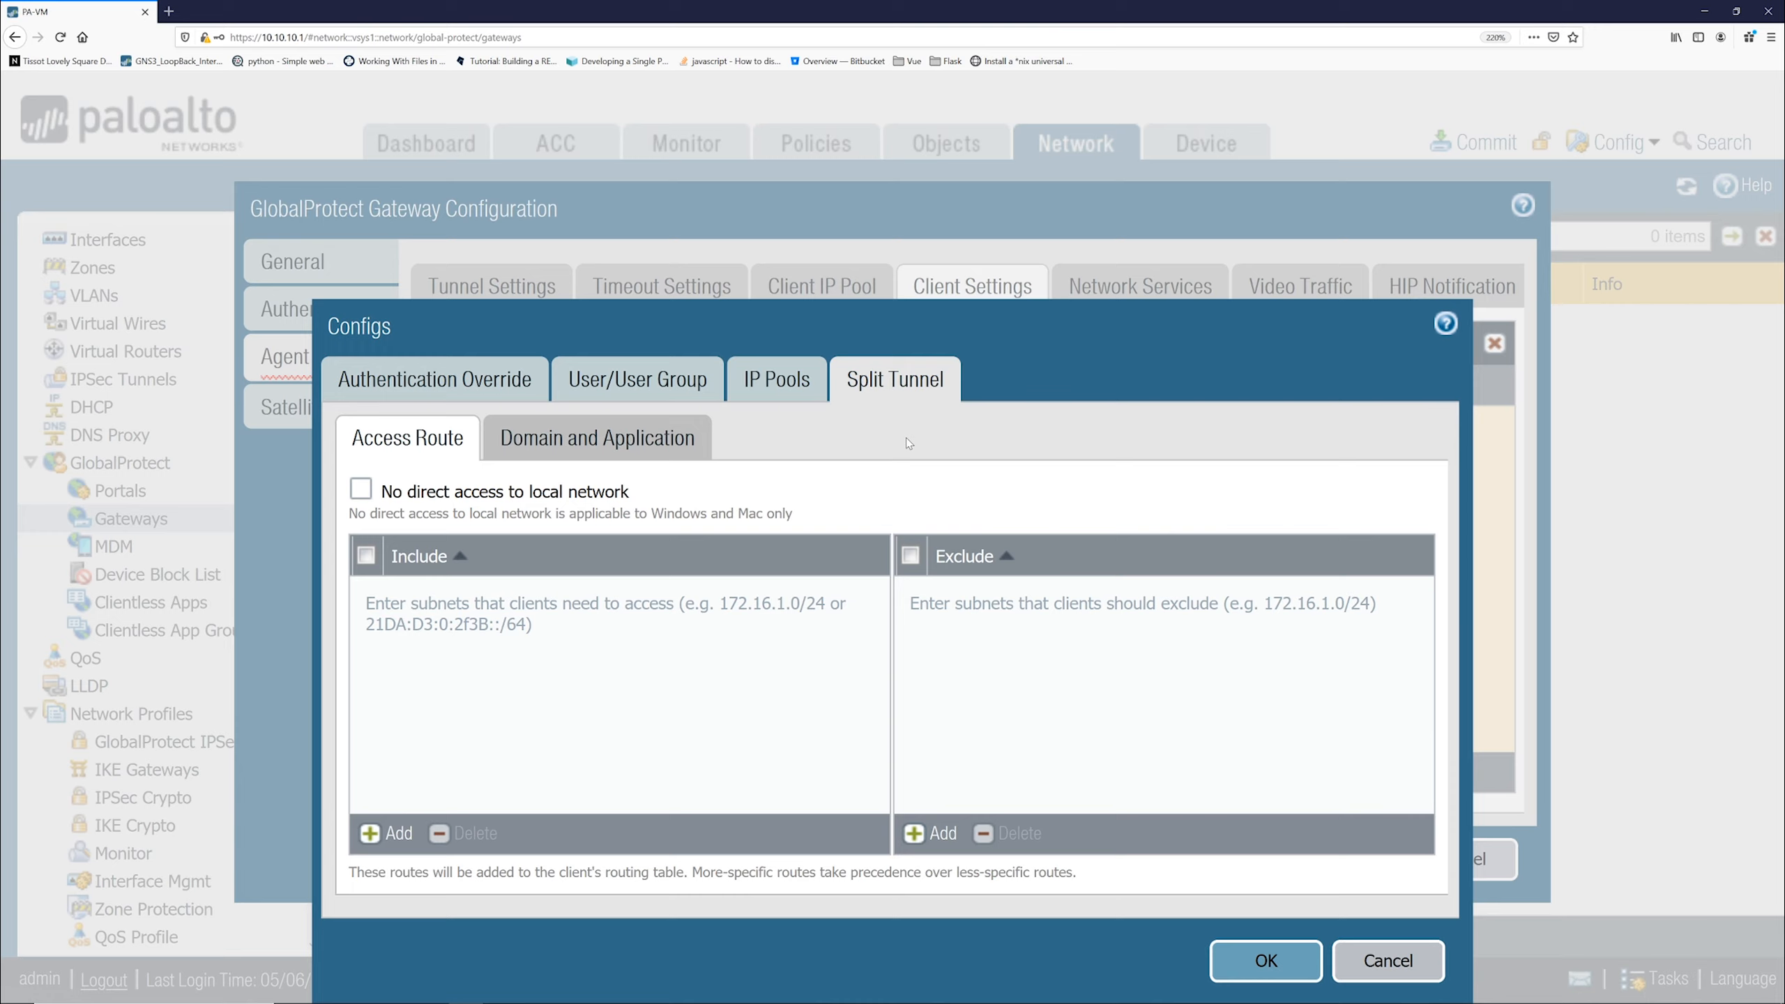
left_click(1263, 973)
left_click(1312, 857)
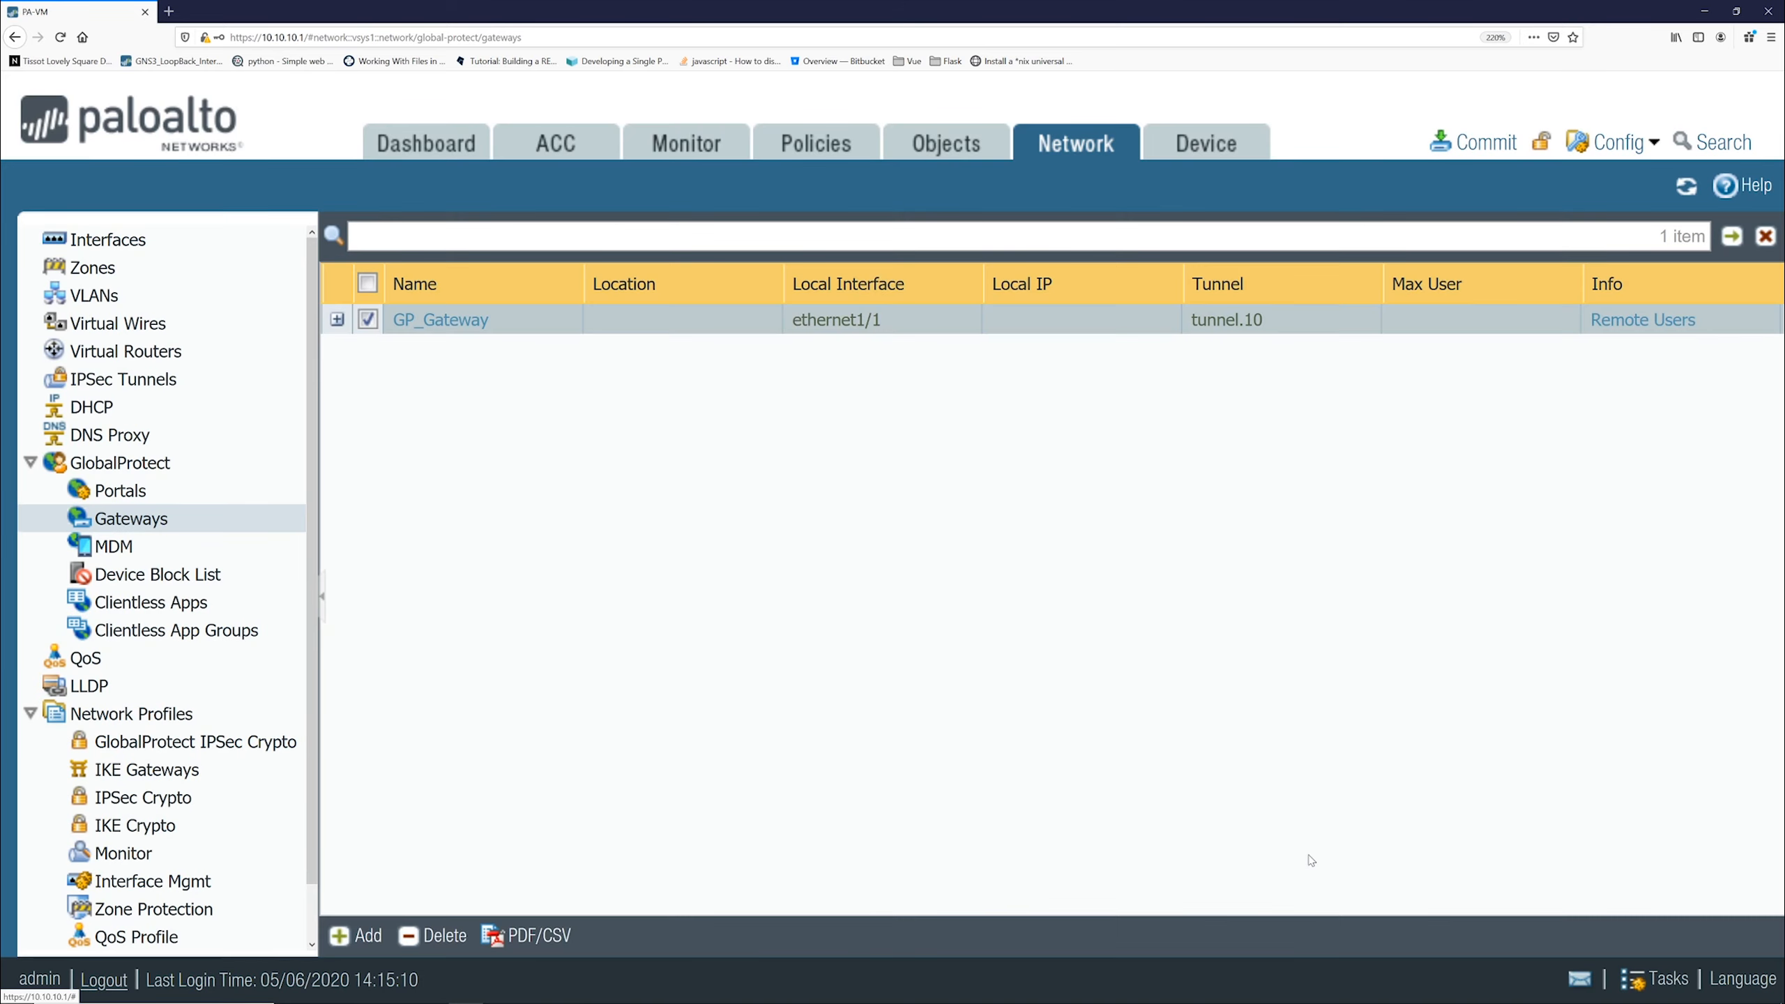
Reopen GP_Gateway and review the agent's network services, video traffic and HIP notification settings, keeping them unchanged
left_click(441, 322)
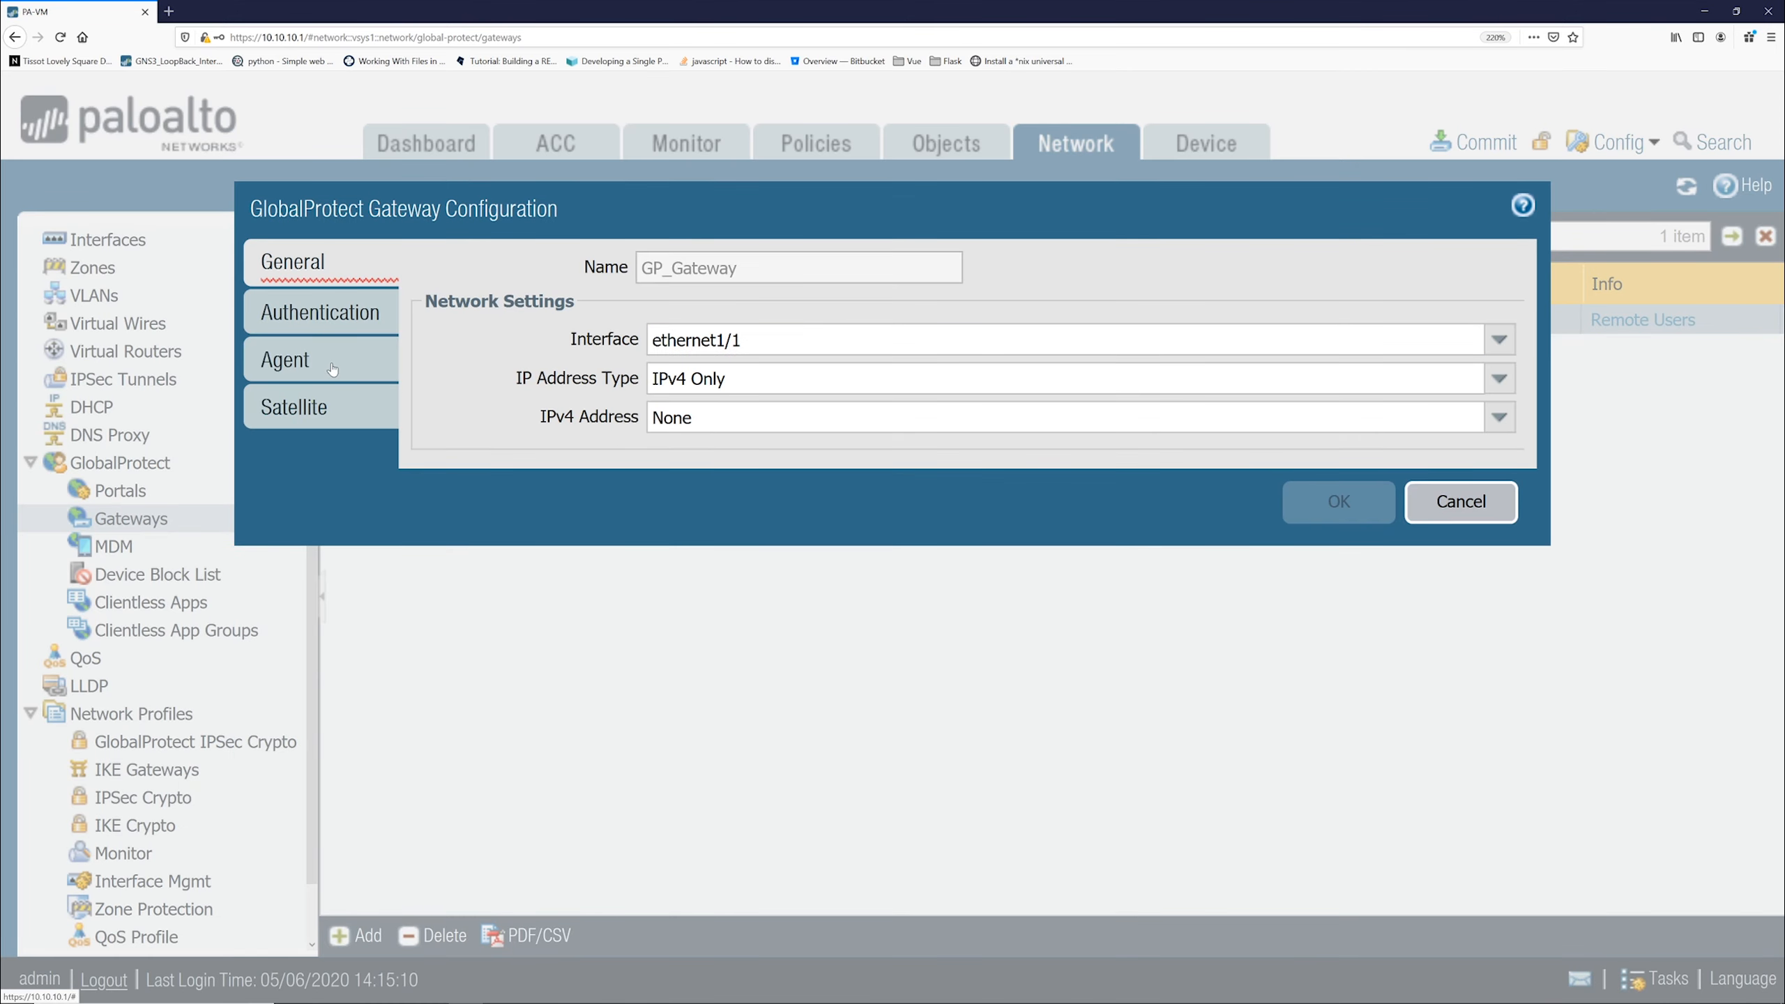
left_click(332, 367)
left_click(1127, 295)
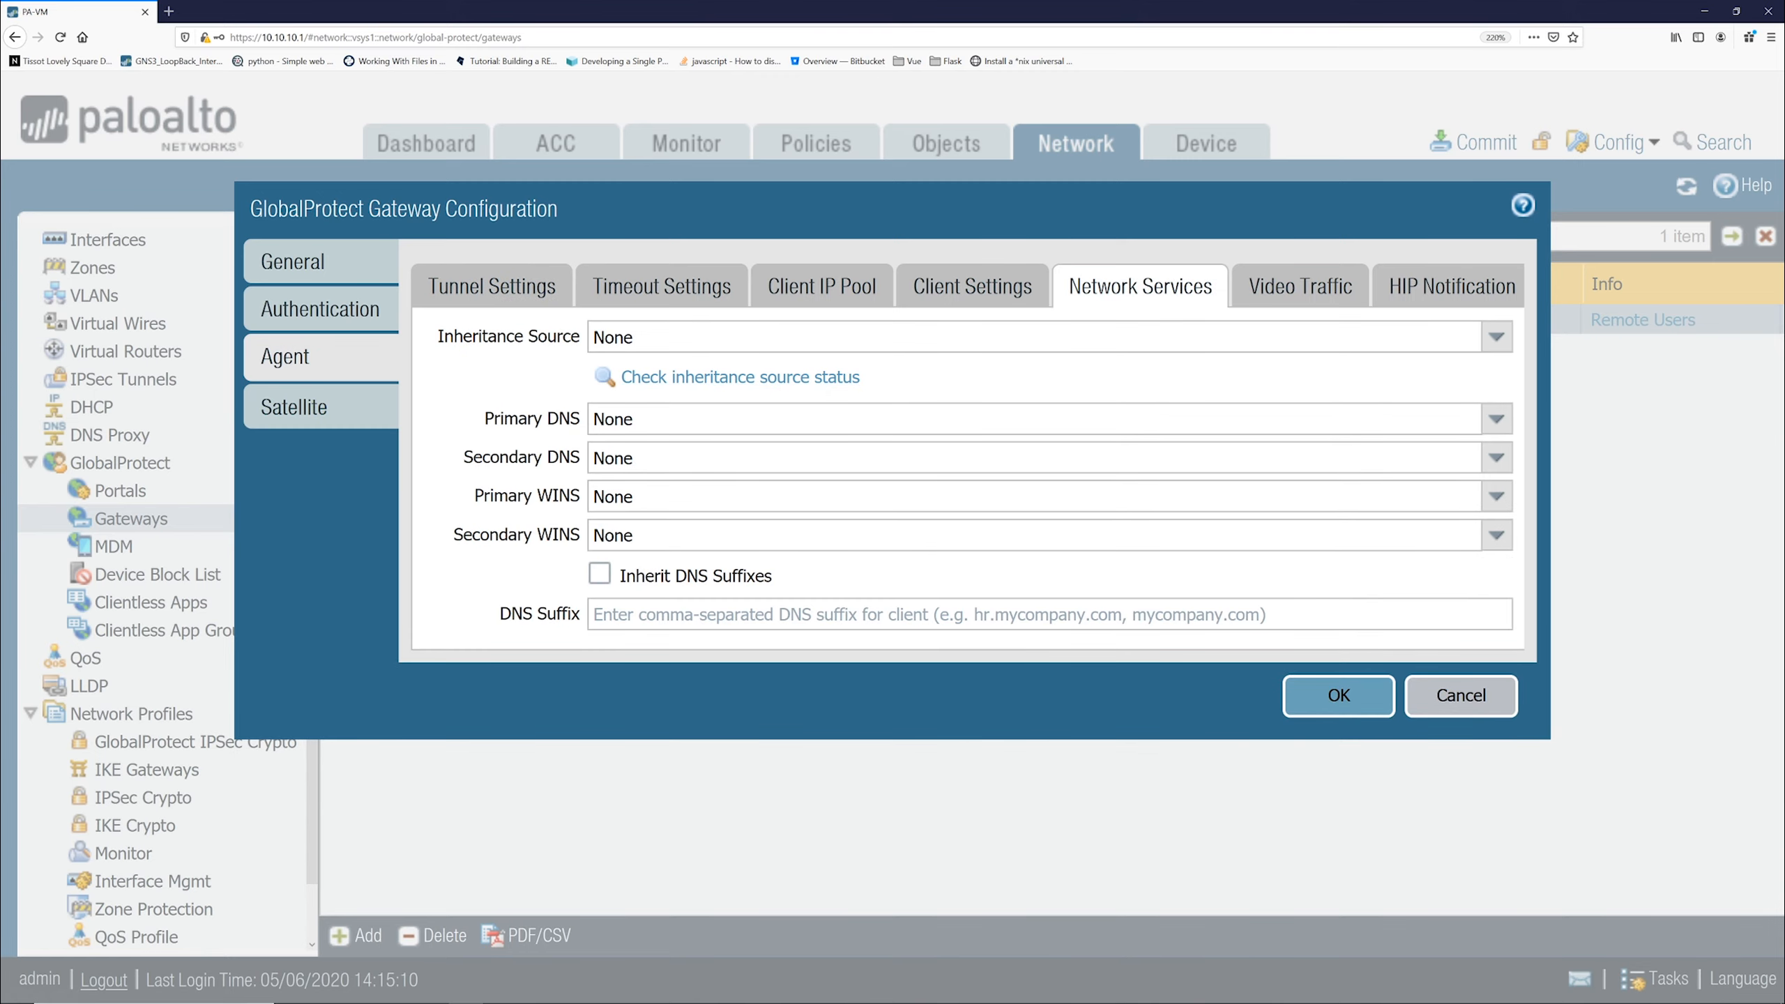
left_click(613, 419)
double_click(613, 419)
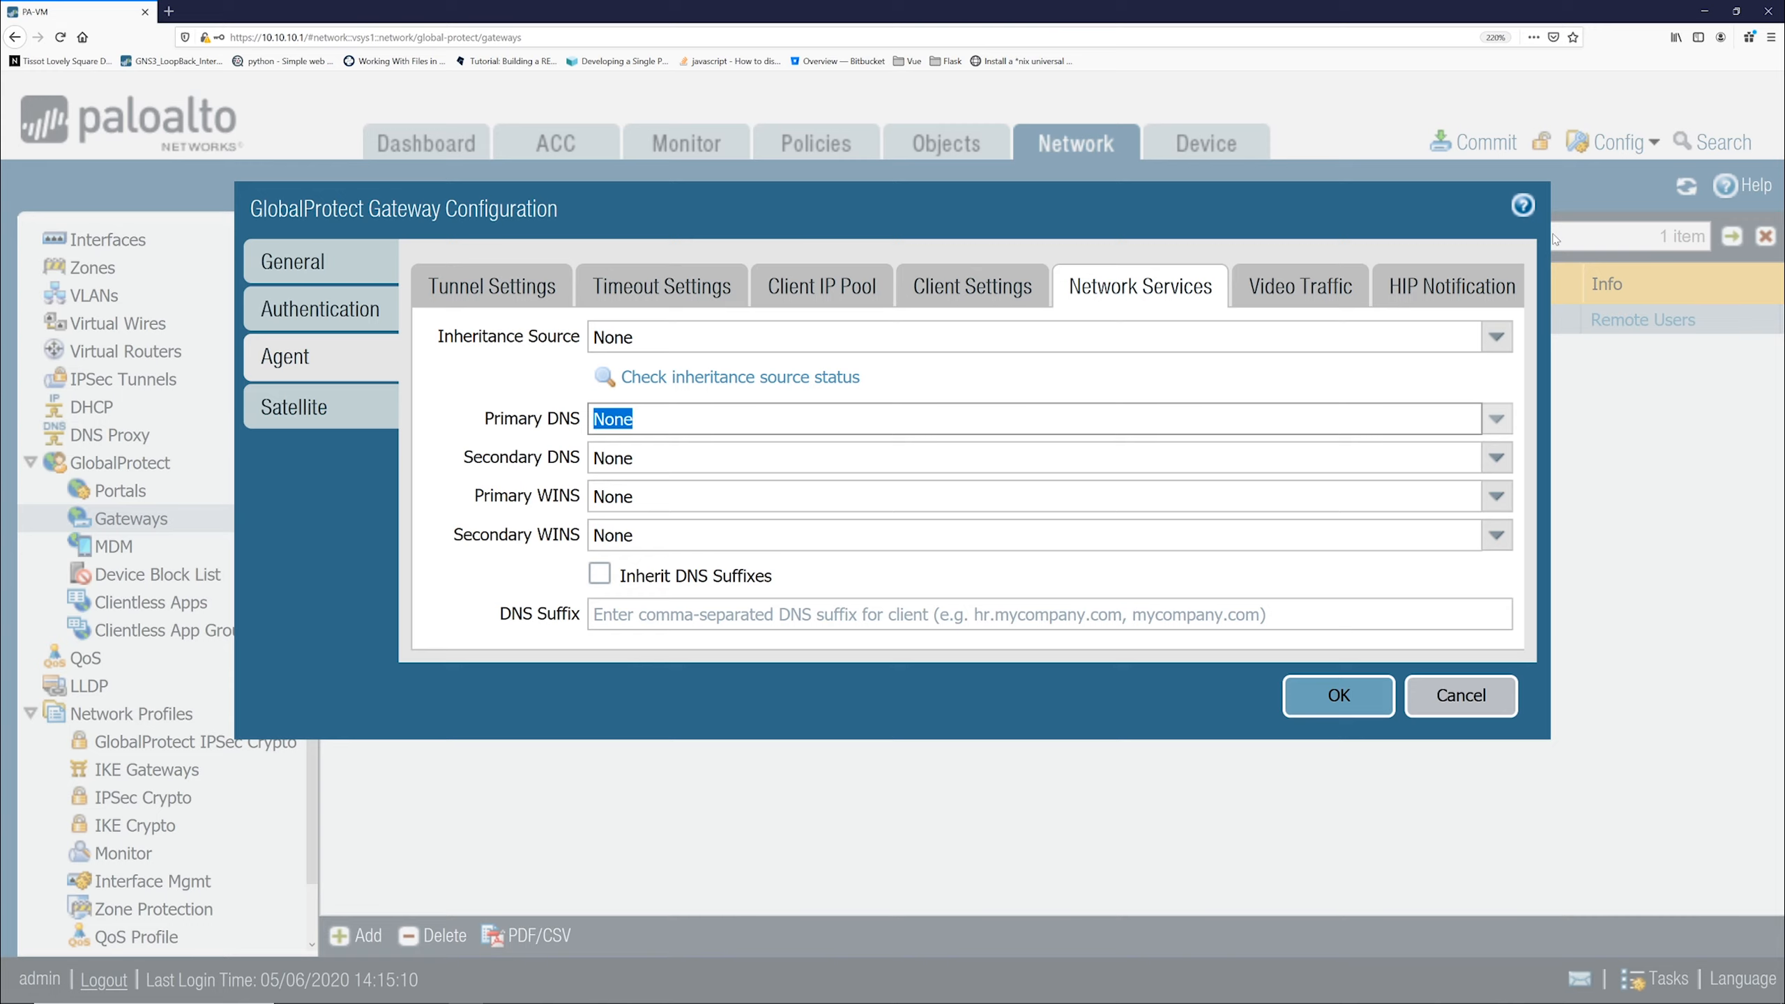
left_click(1287, 292)
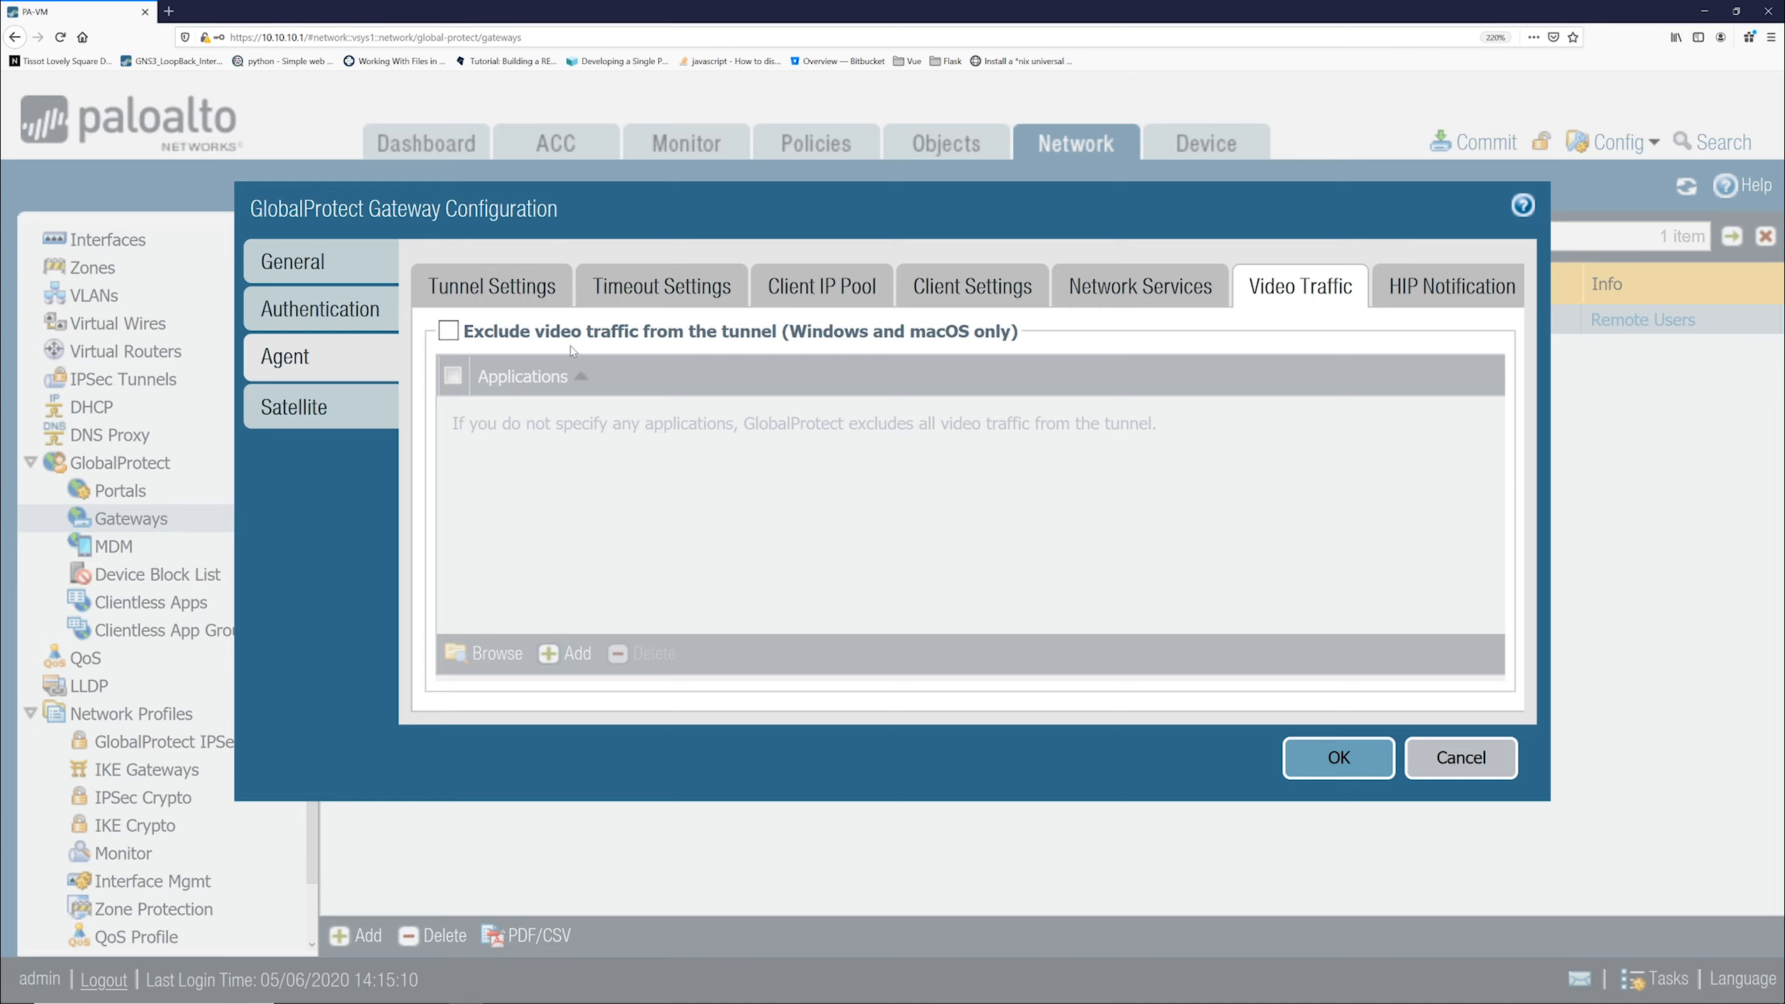
left_click(1472, 301)
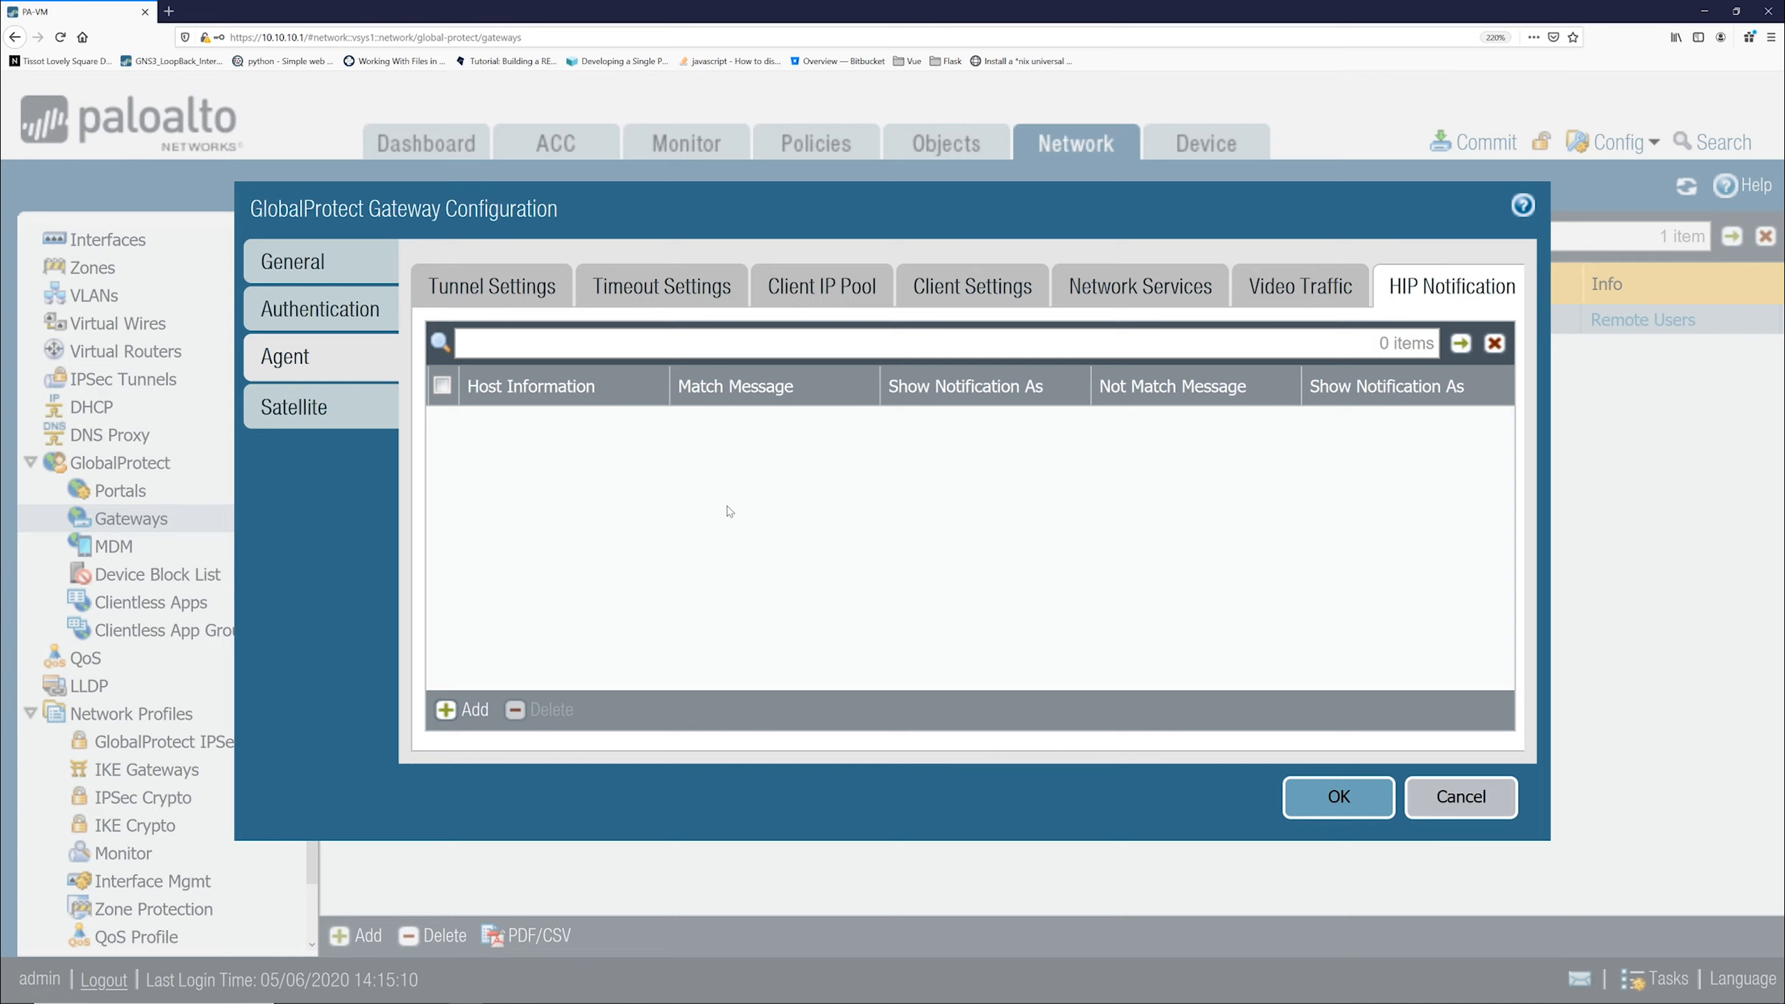
left_click(1339, 797)
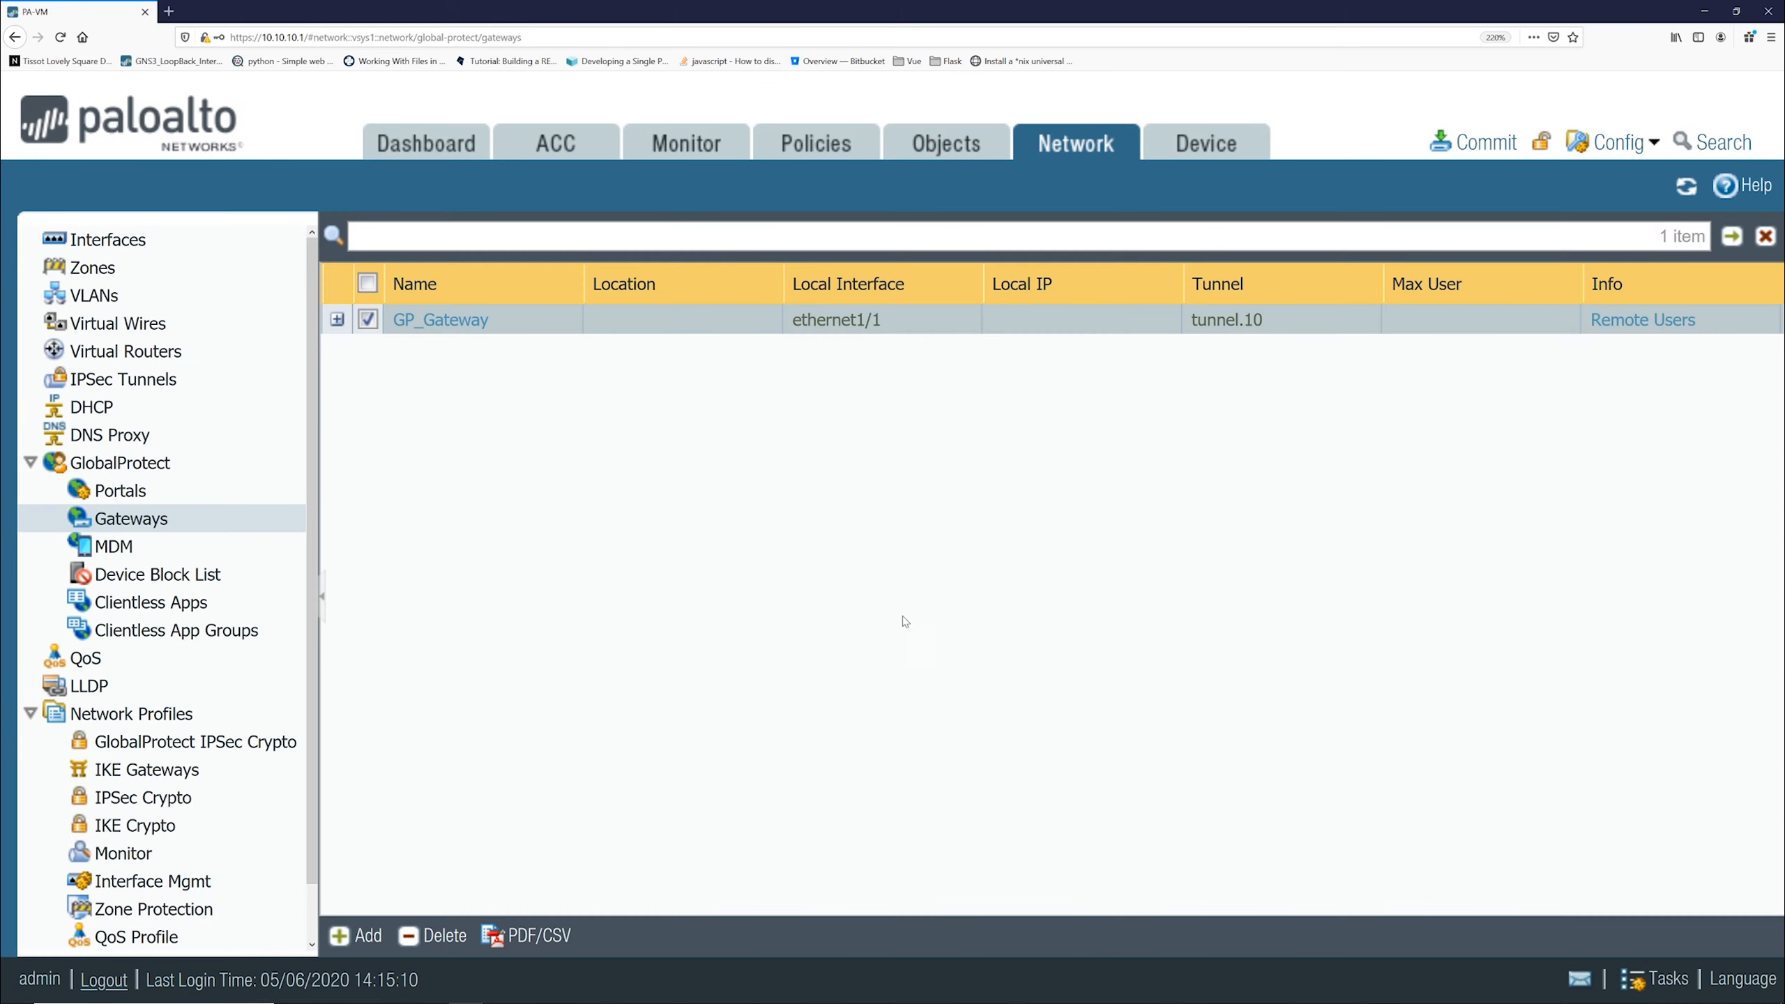
Check the tunnel.10 interface and the IP pool of the ethernet1/2 DHCP server, and return to the GlobalProtect portal list
left_click(1073, 147)
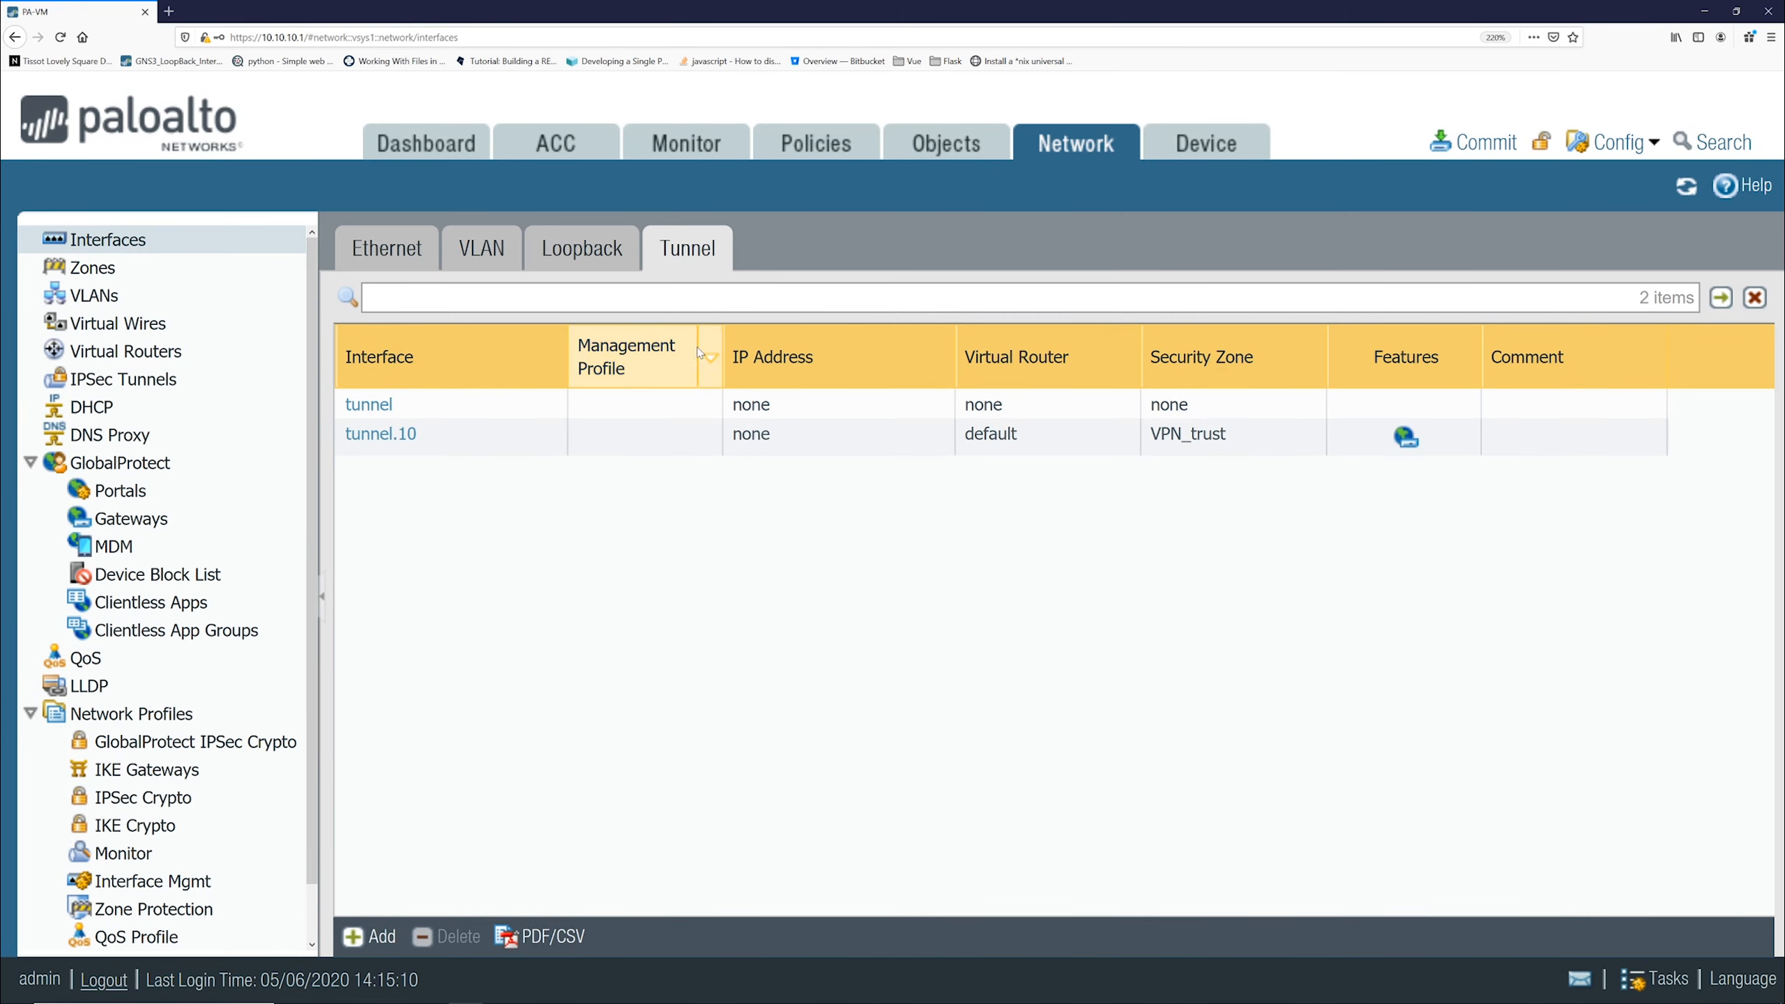
left_click(440, 444)
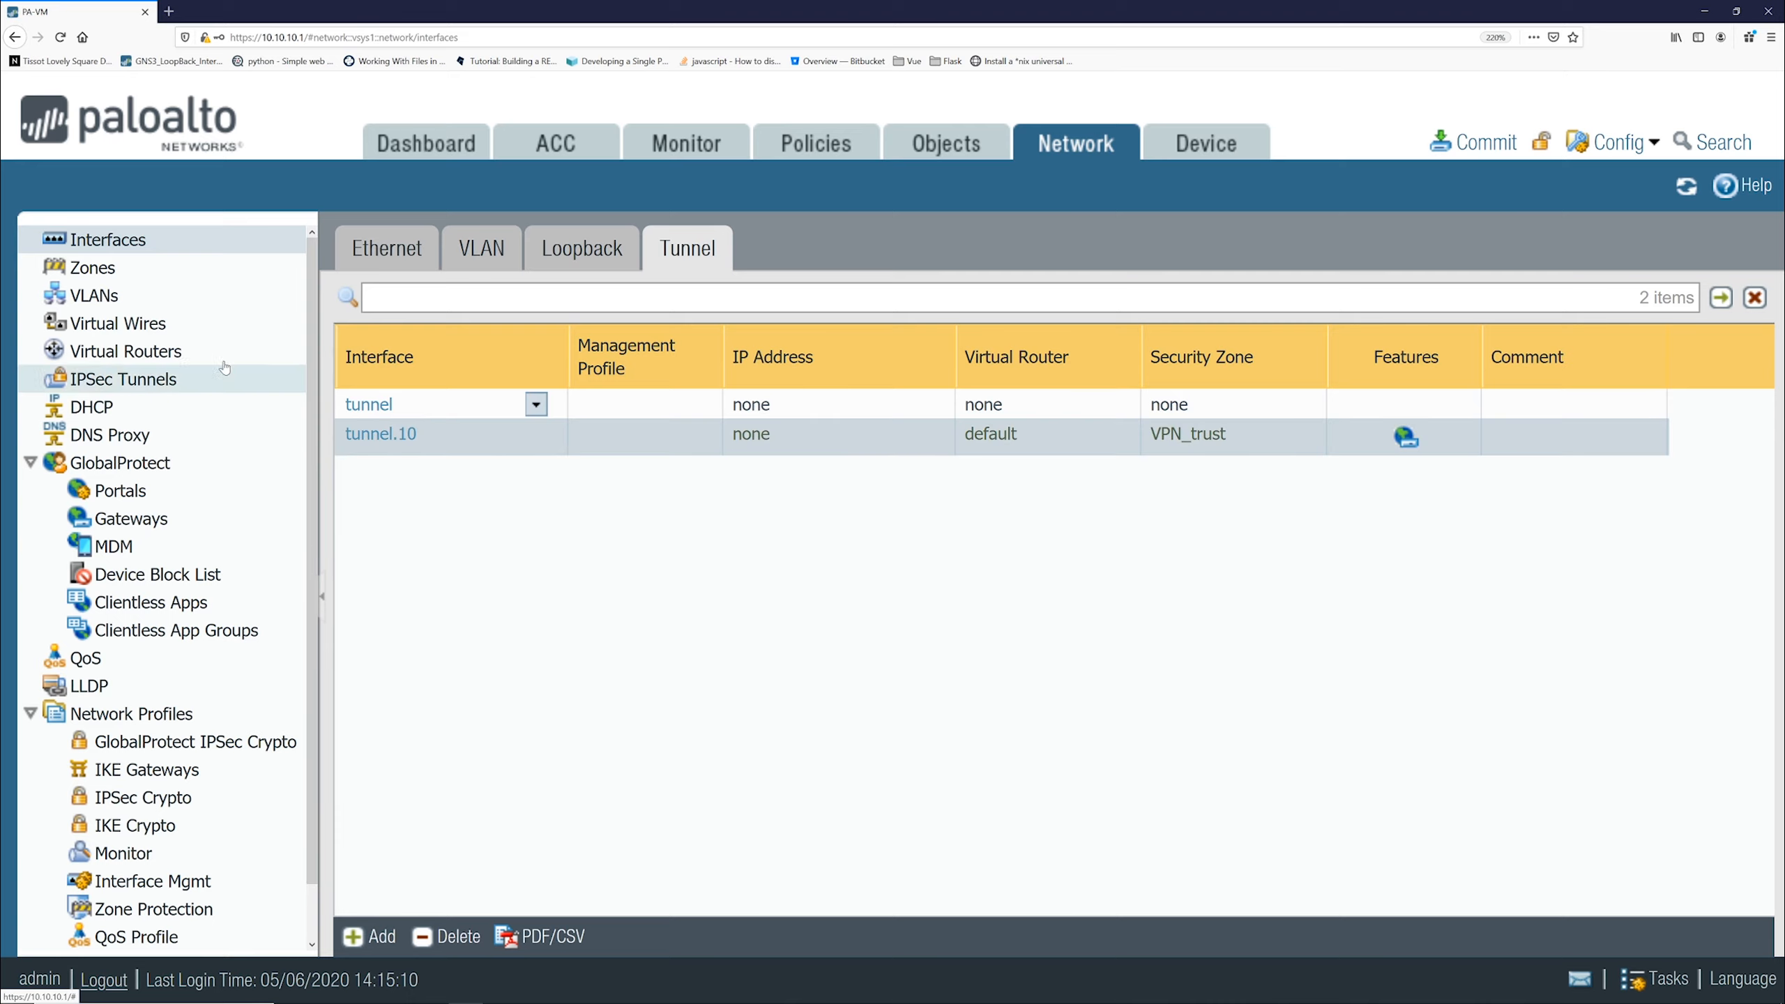
left_click(166, 412)
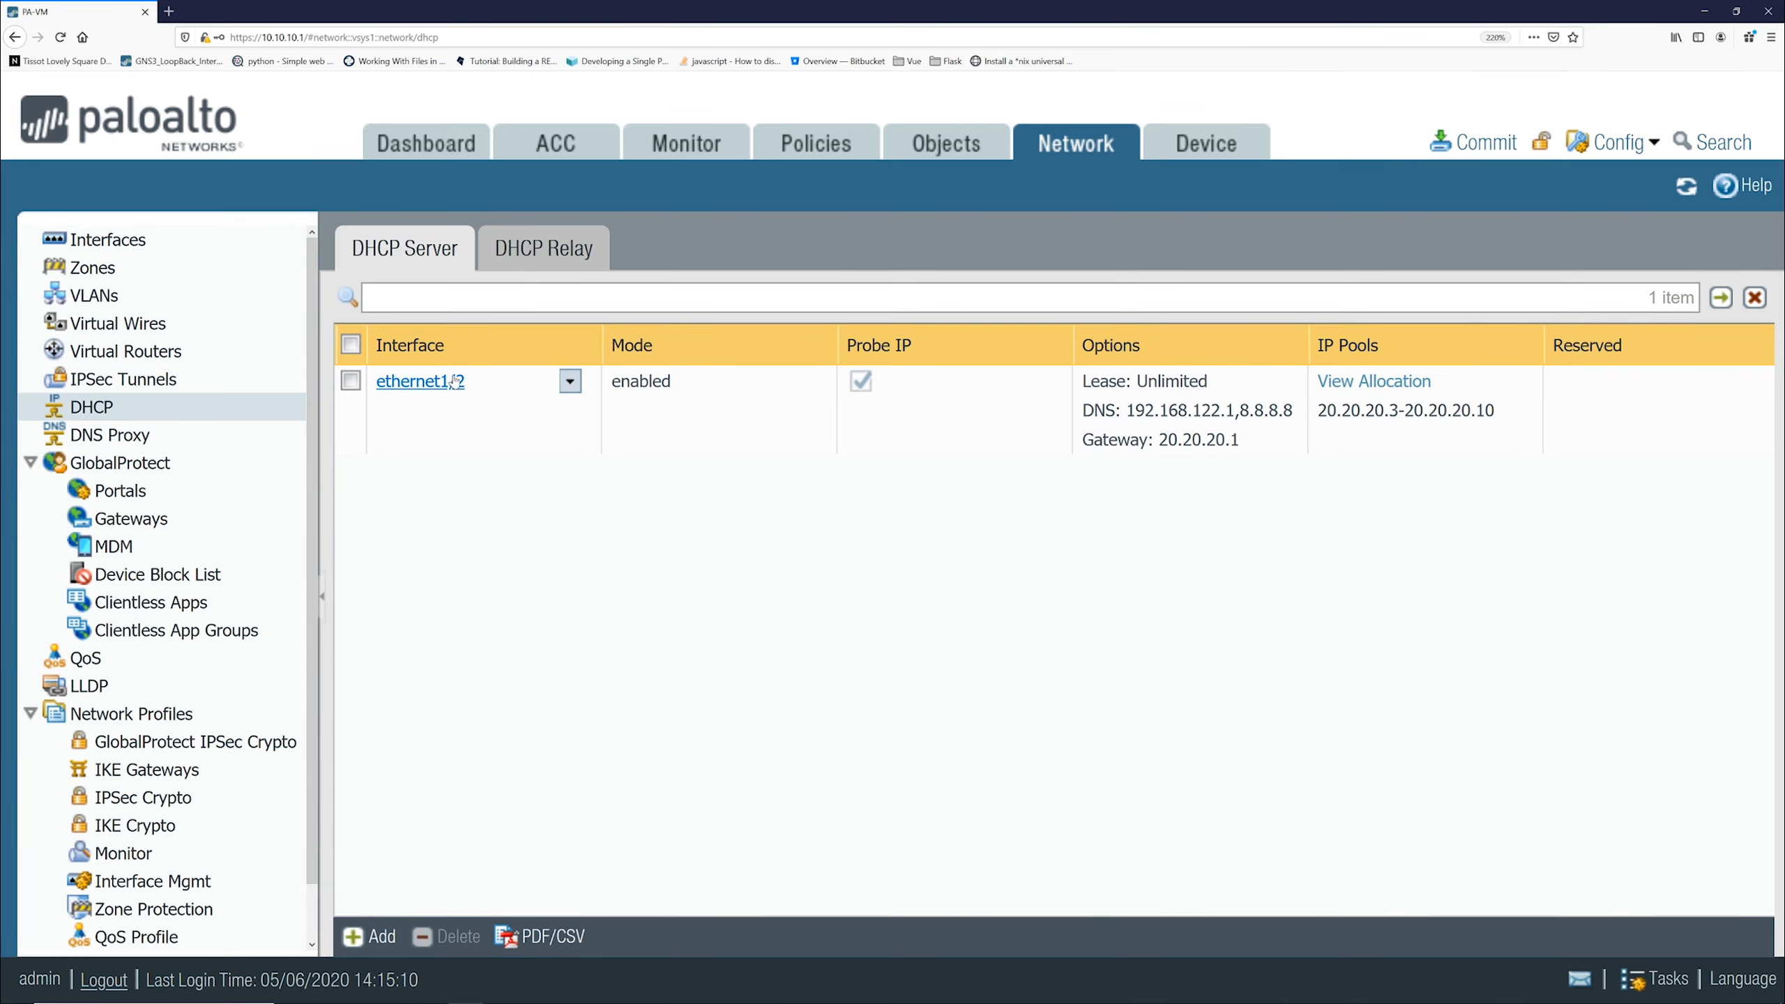
left_click(492, 395)
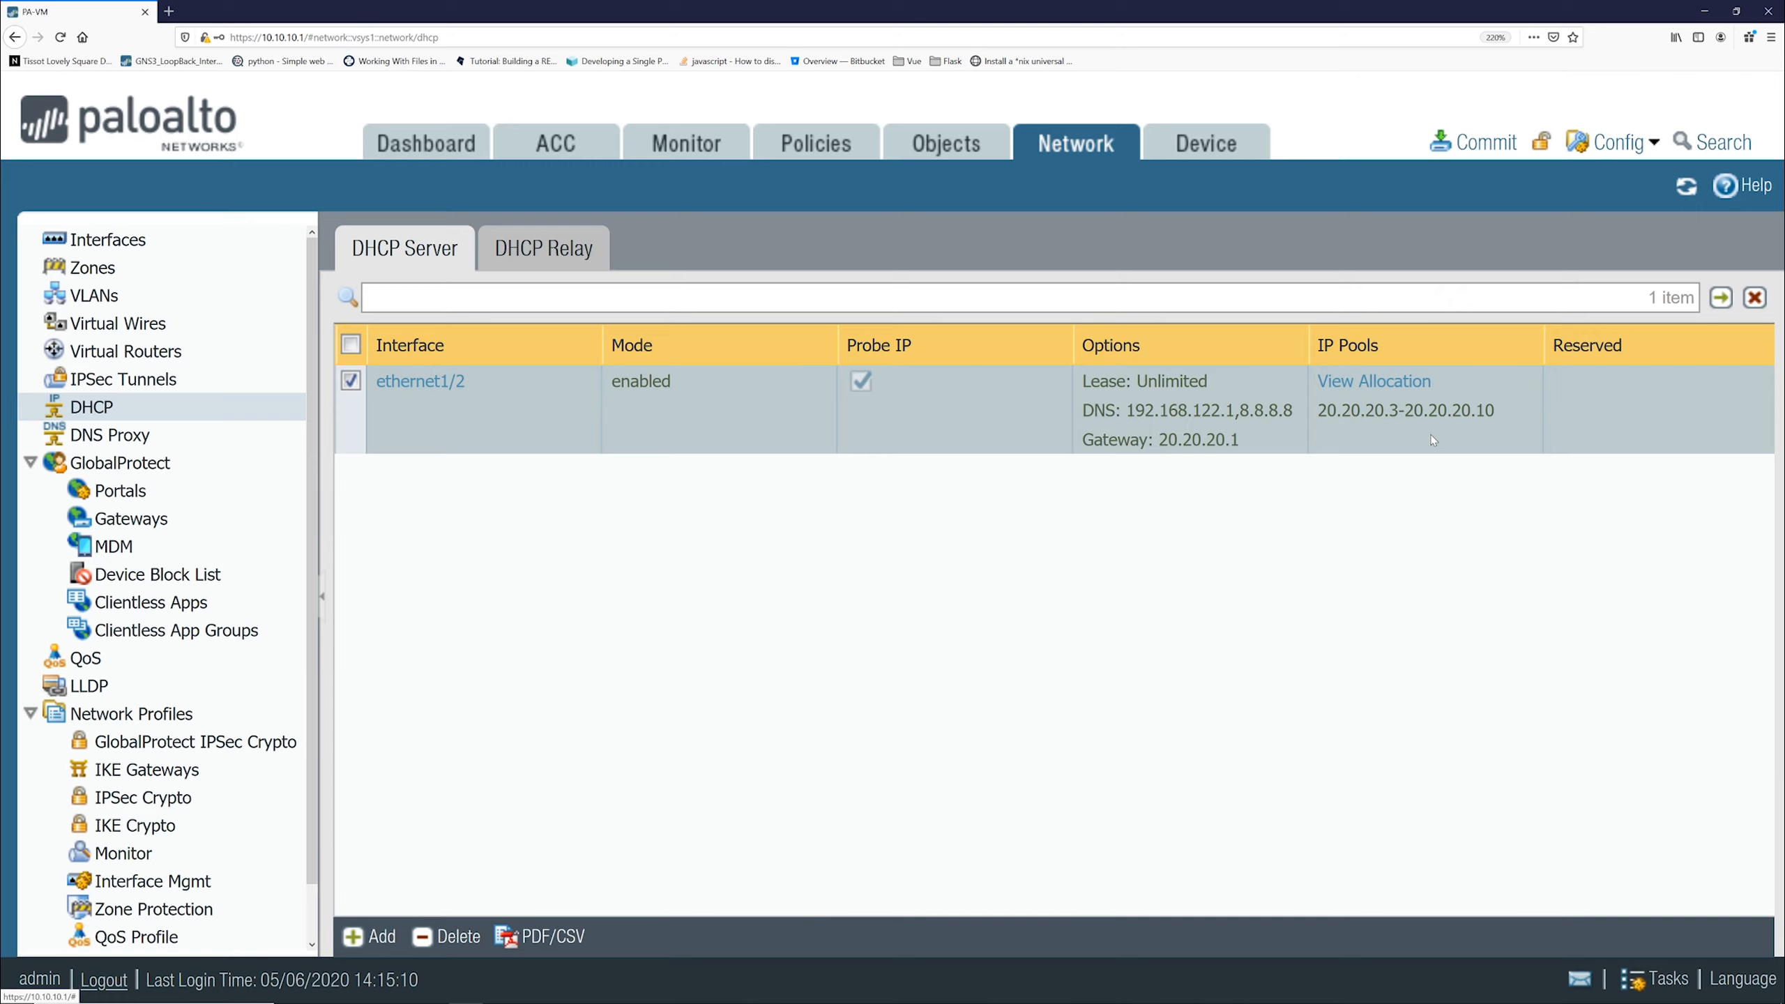
left_click(171, 492)
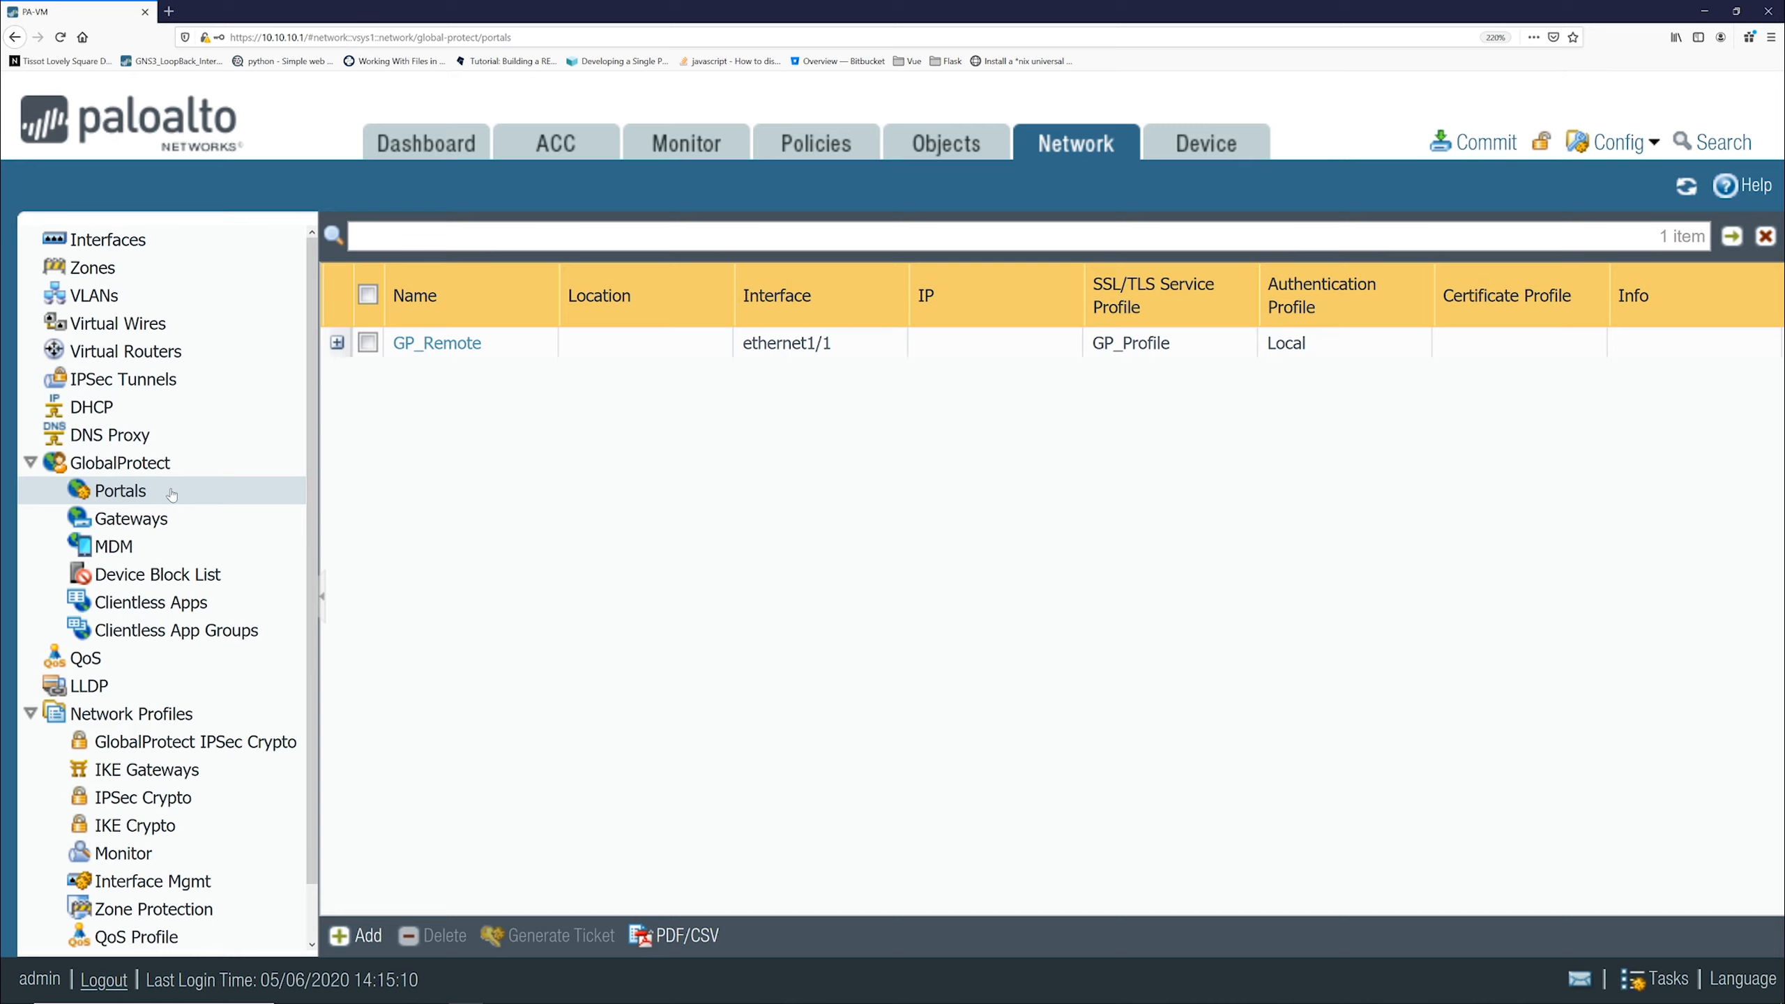
Return to the GlobalProtect gateway list and commit all pending changes to the firewall, closing the commit status
left_click(145, 519)
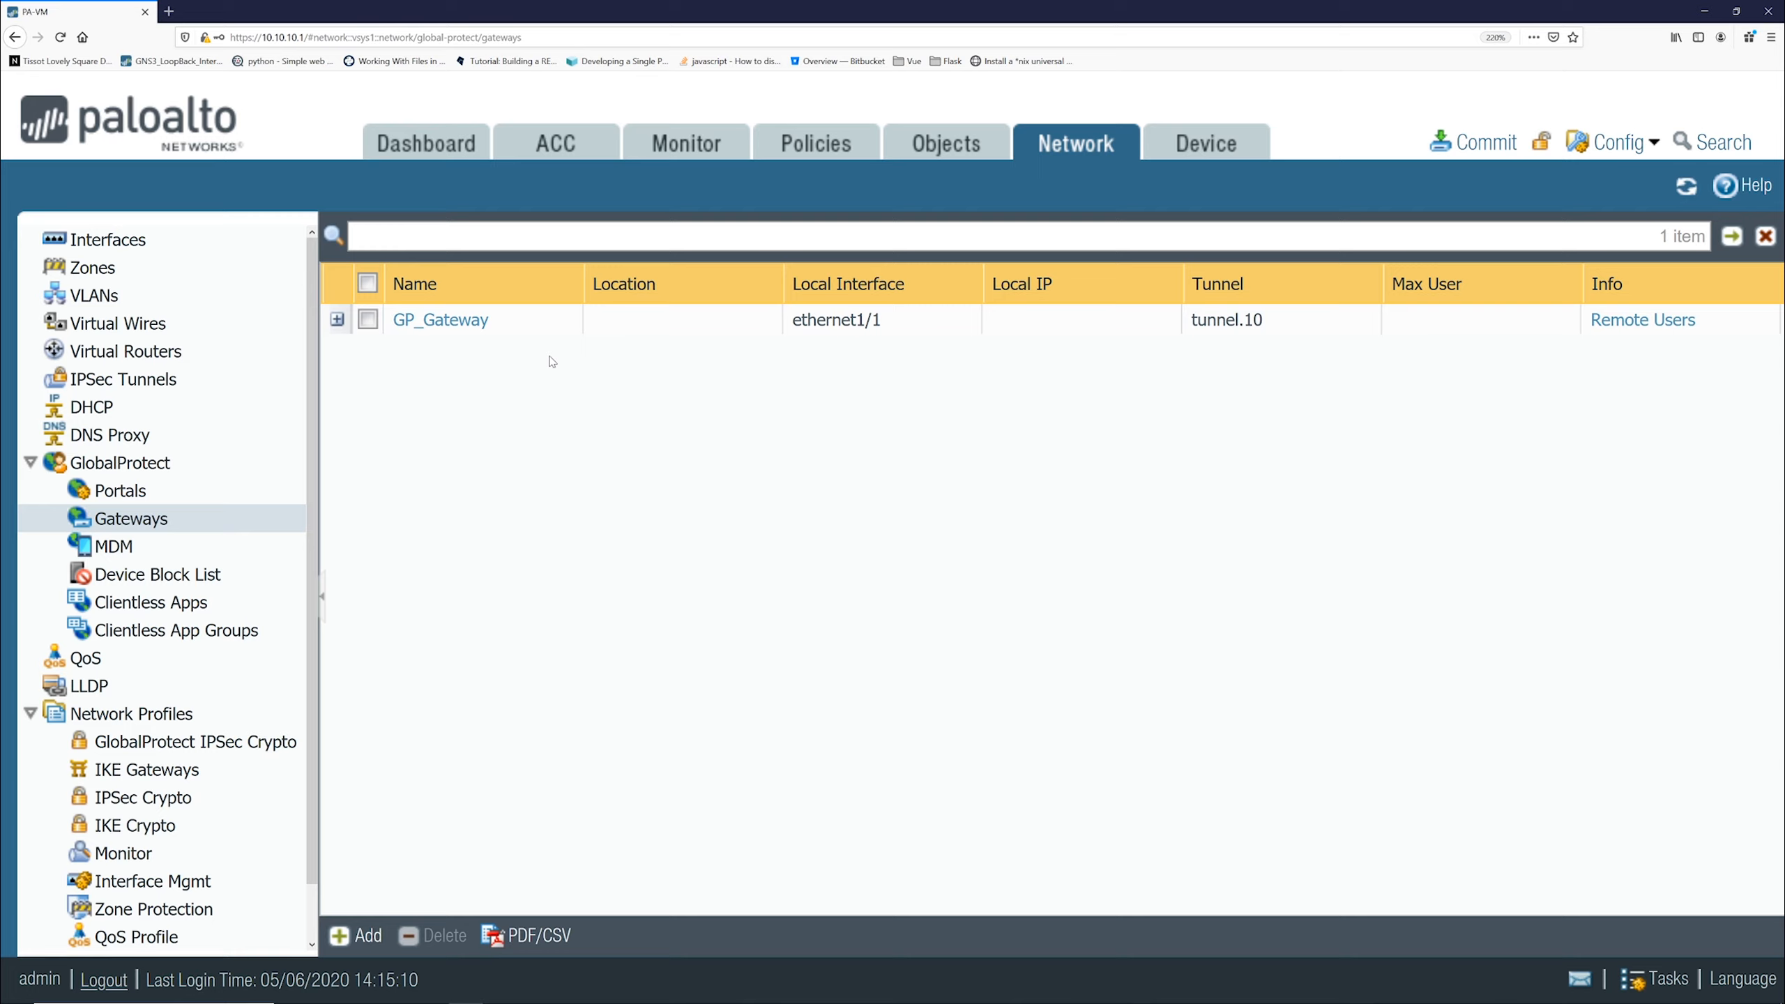
left_click(1491, 144)
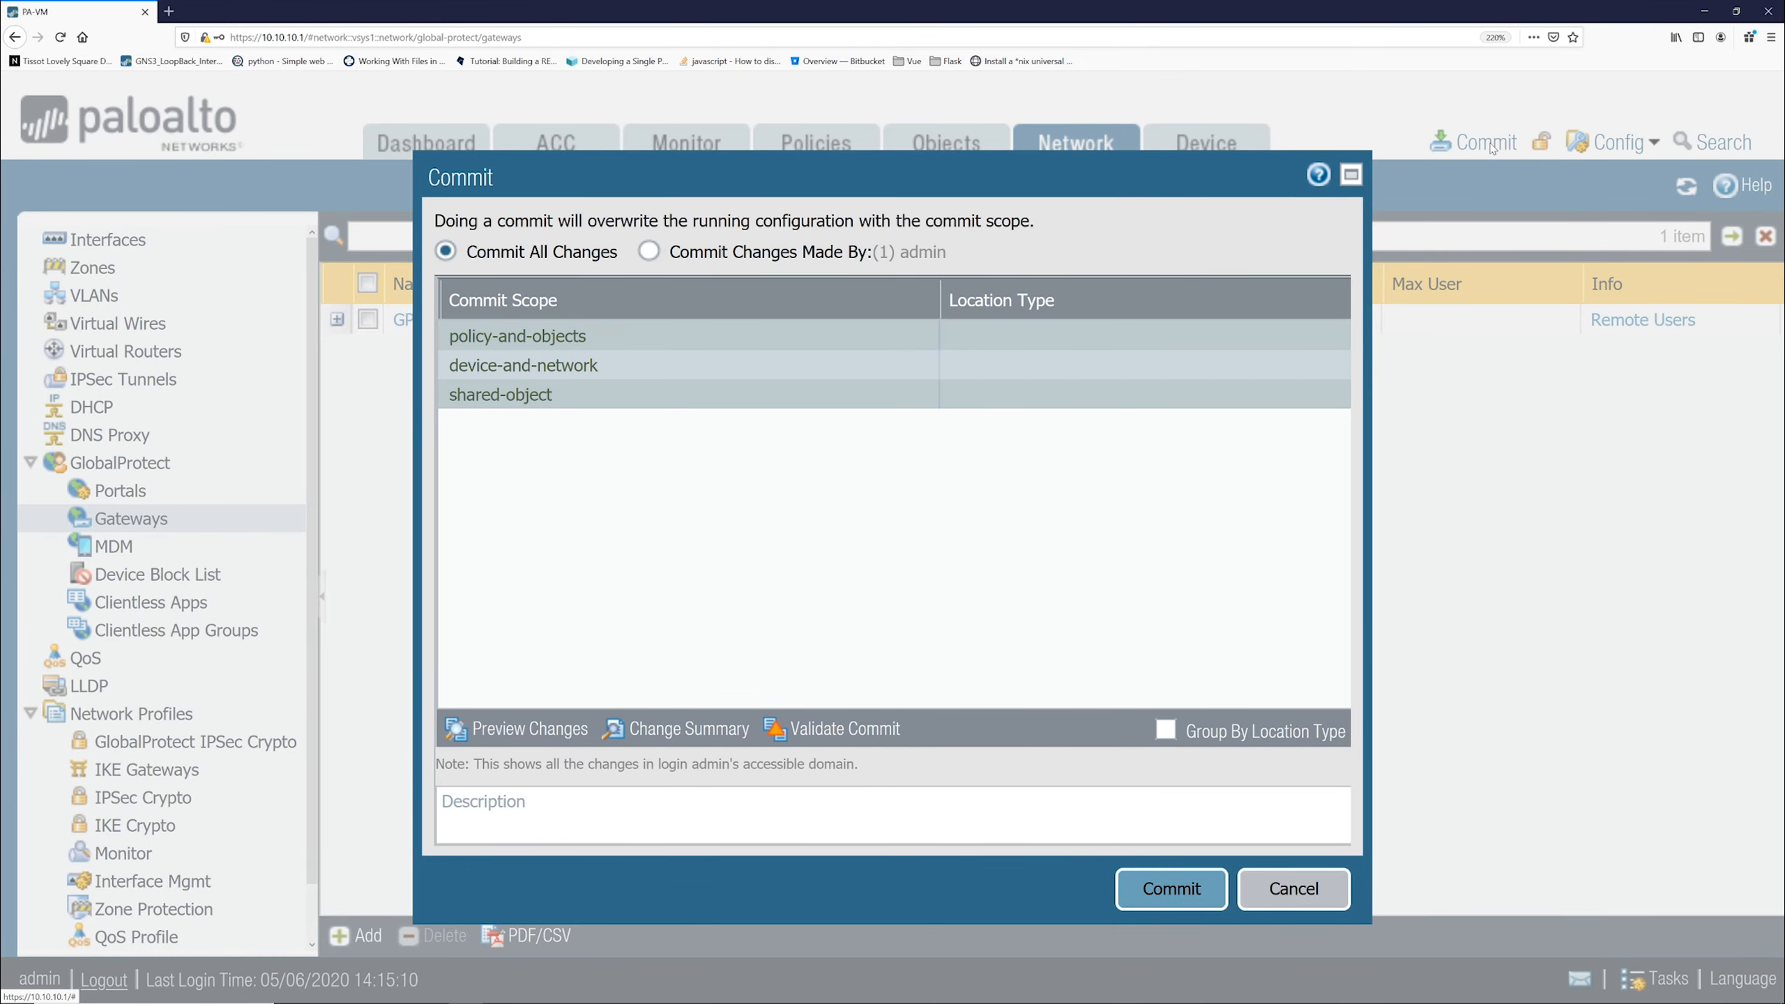
left_click(1171, 892)
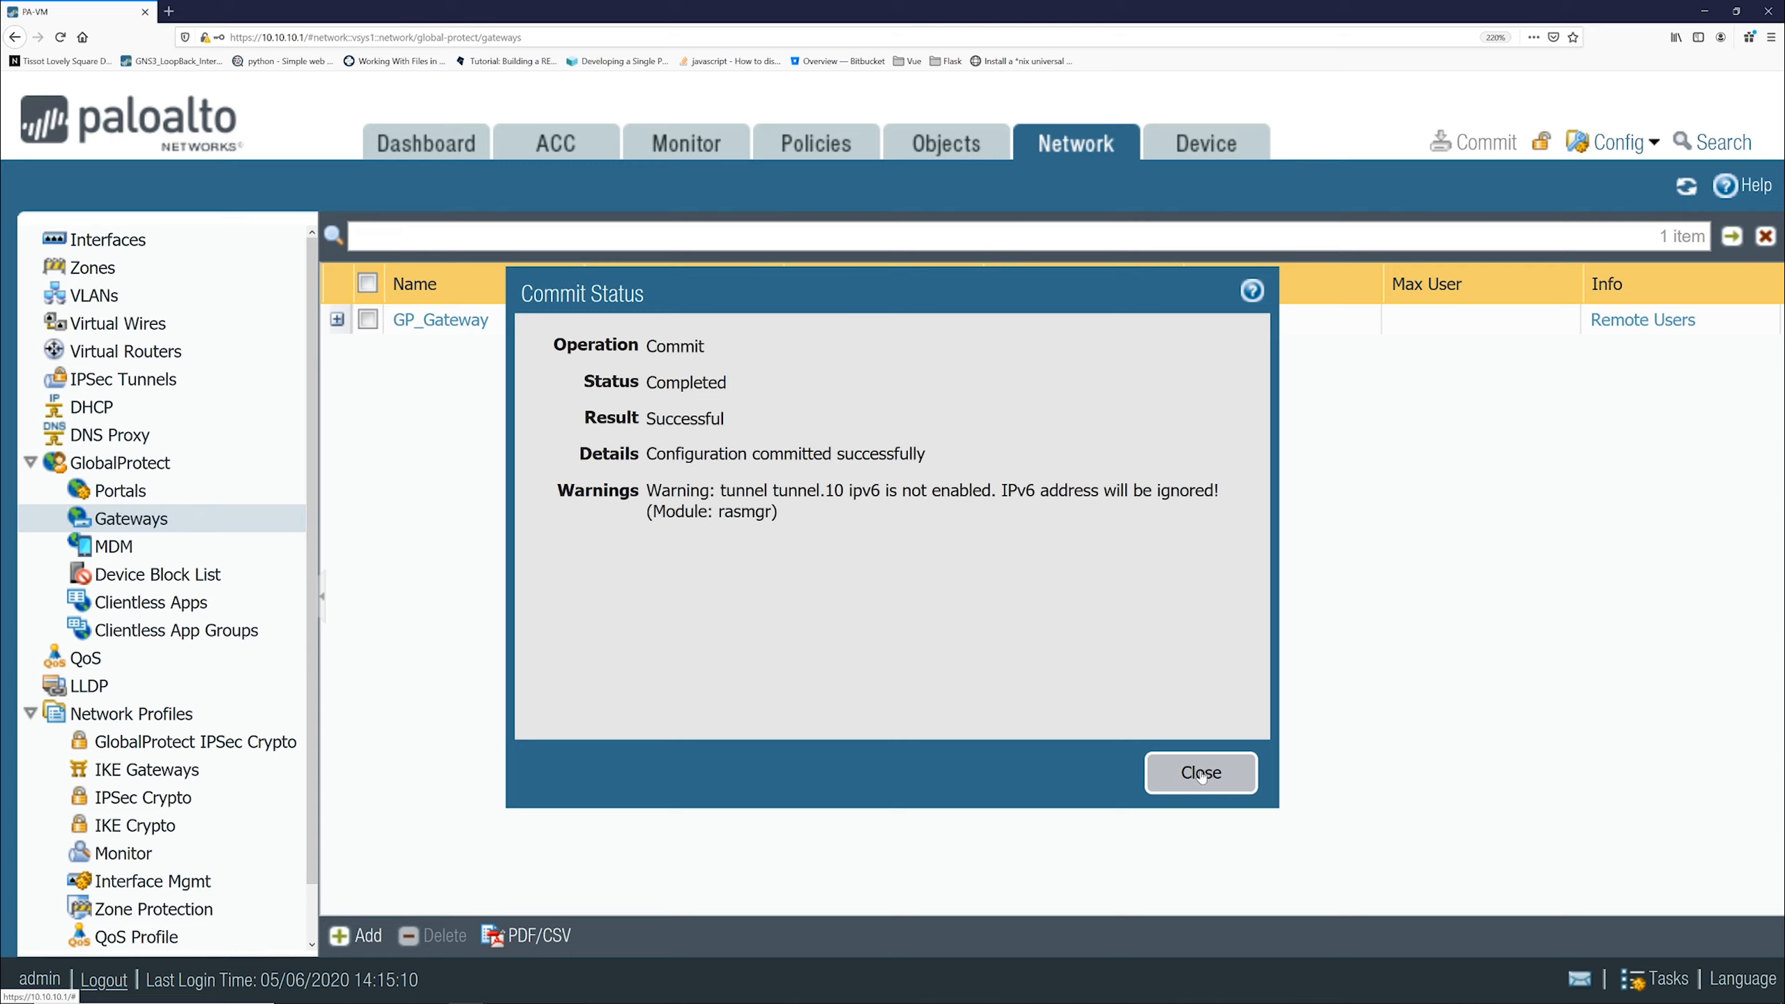
left_click(1201, 773)
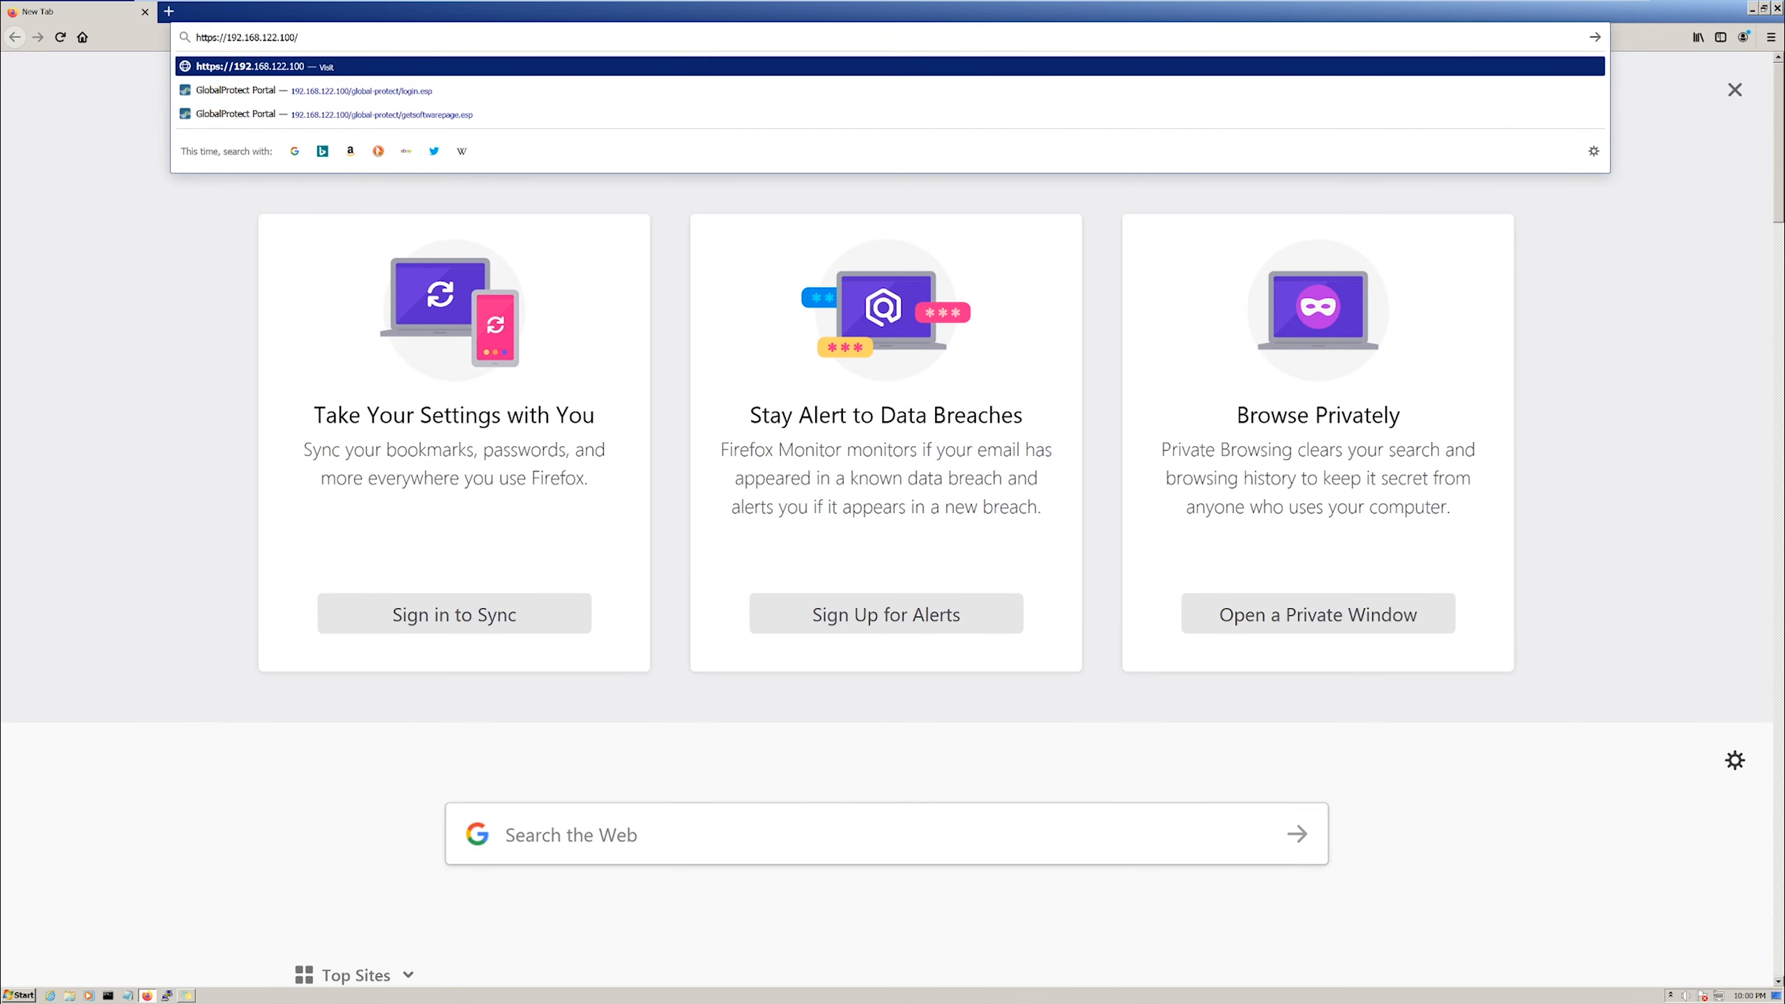
left_click_drag(299, 37, 231, 37)
left_click(300, 37)
key("Return")
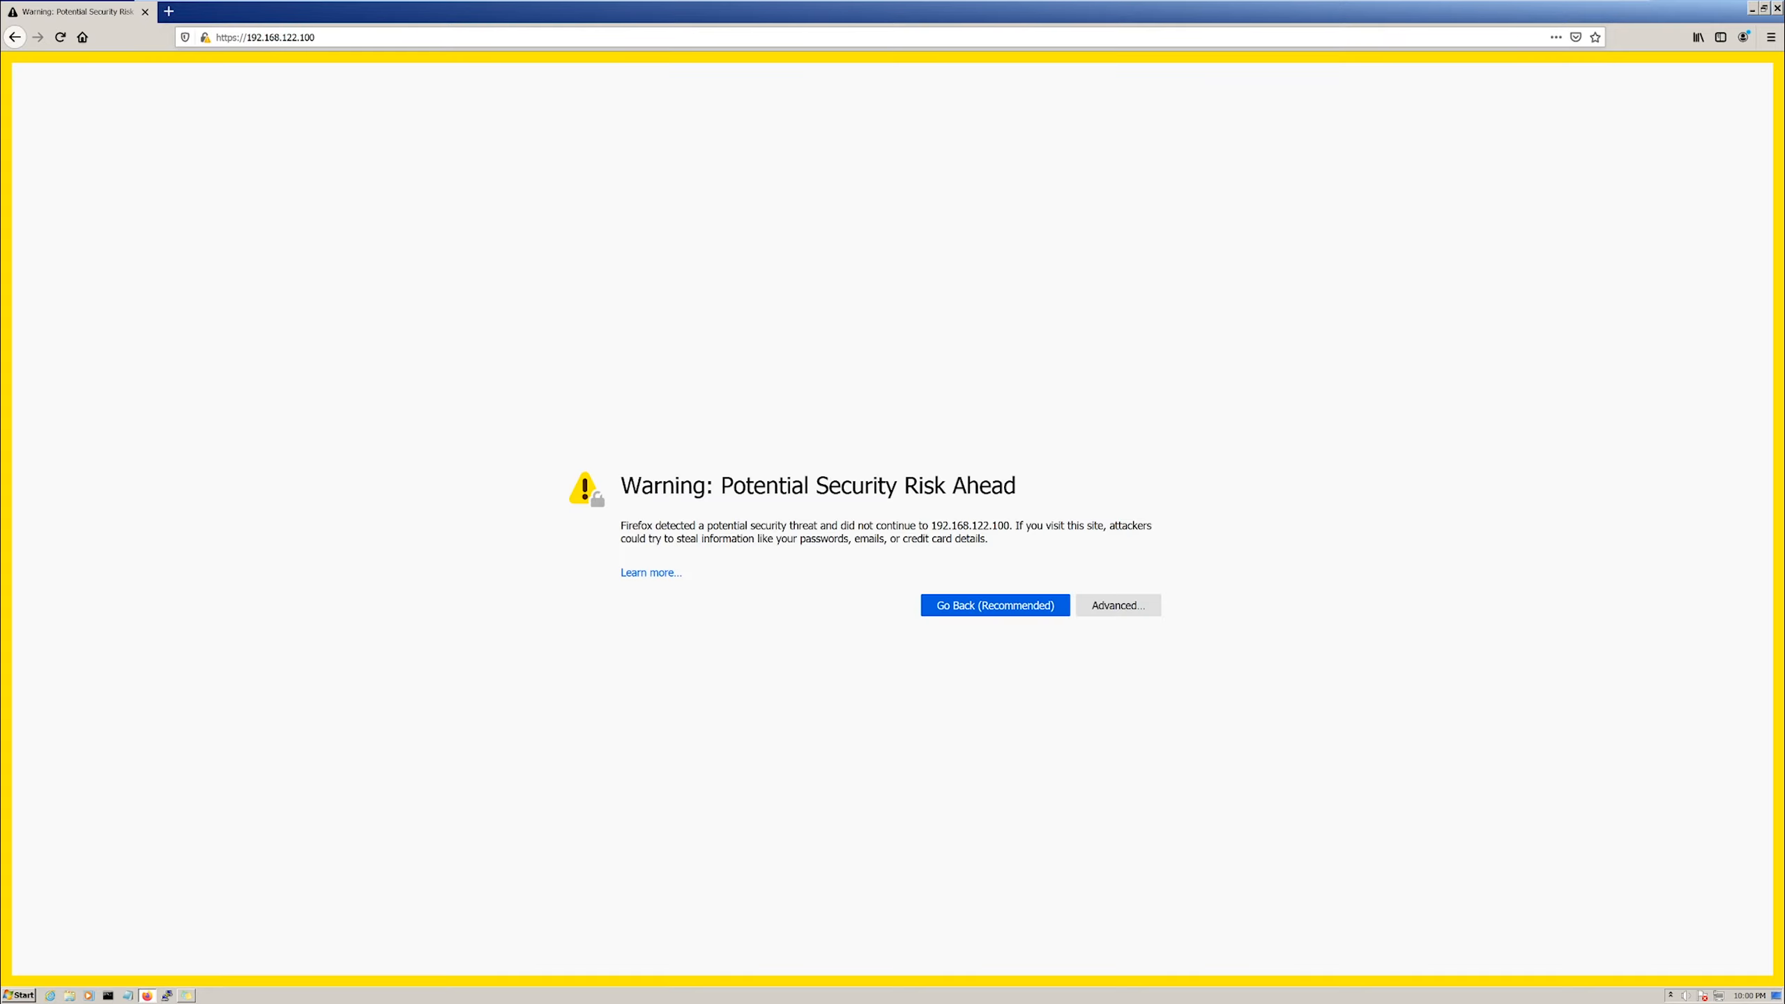
left_click(1132, 608)
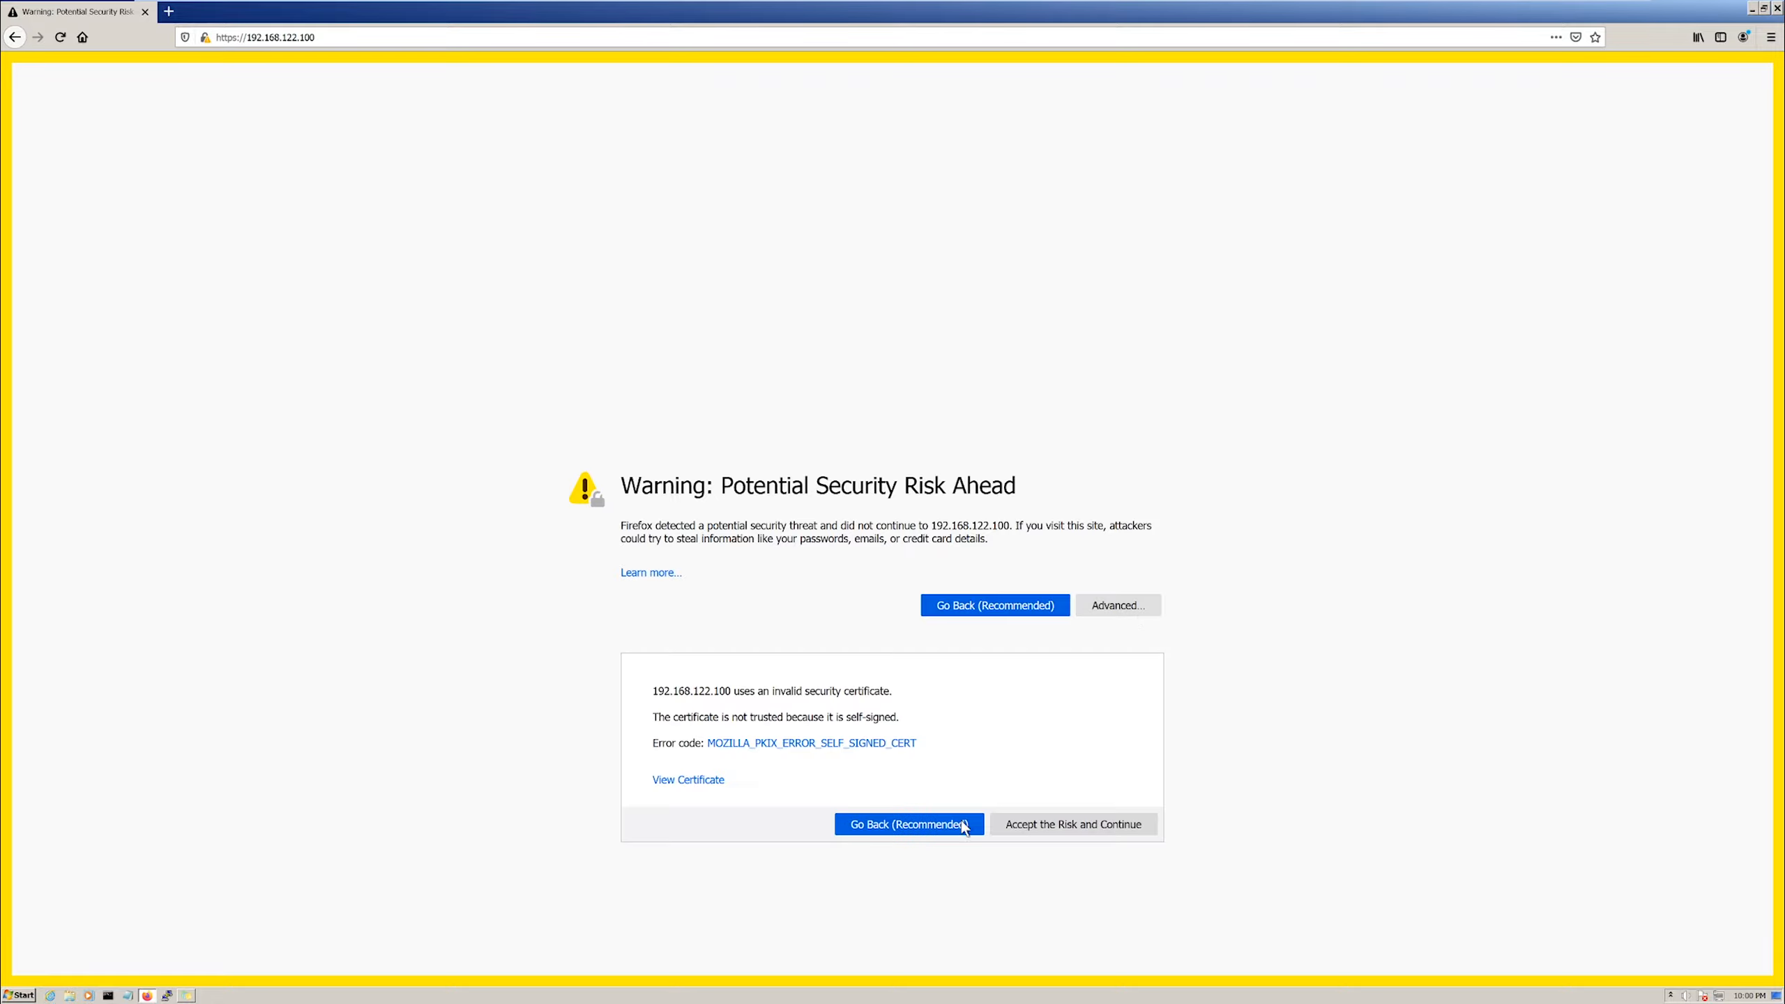
left_click(1060, 826)
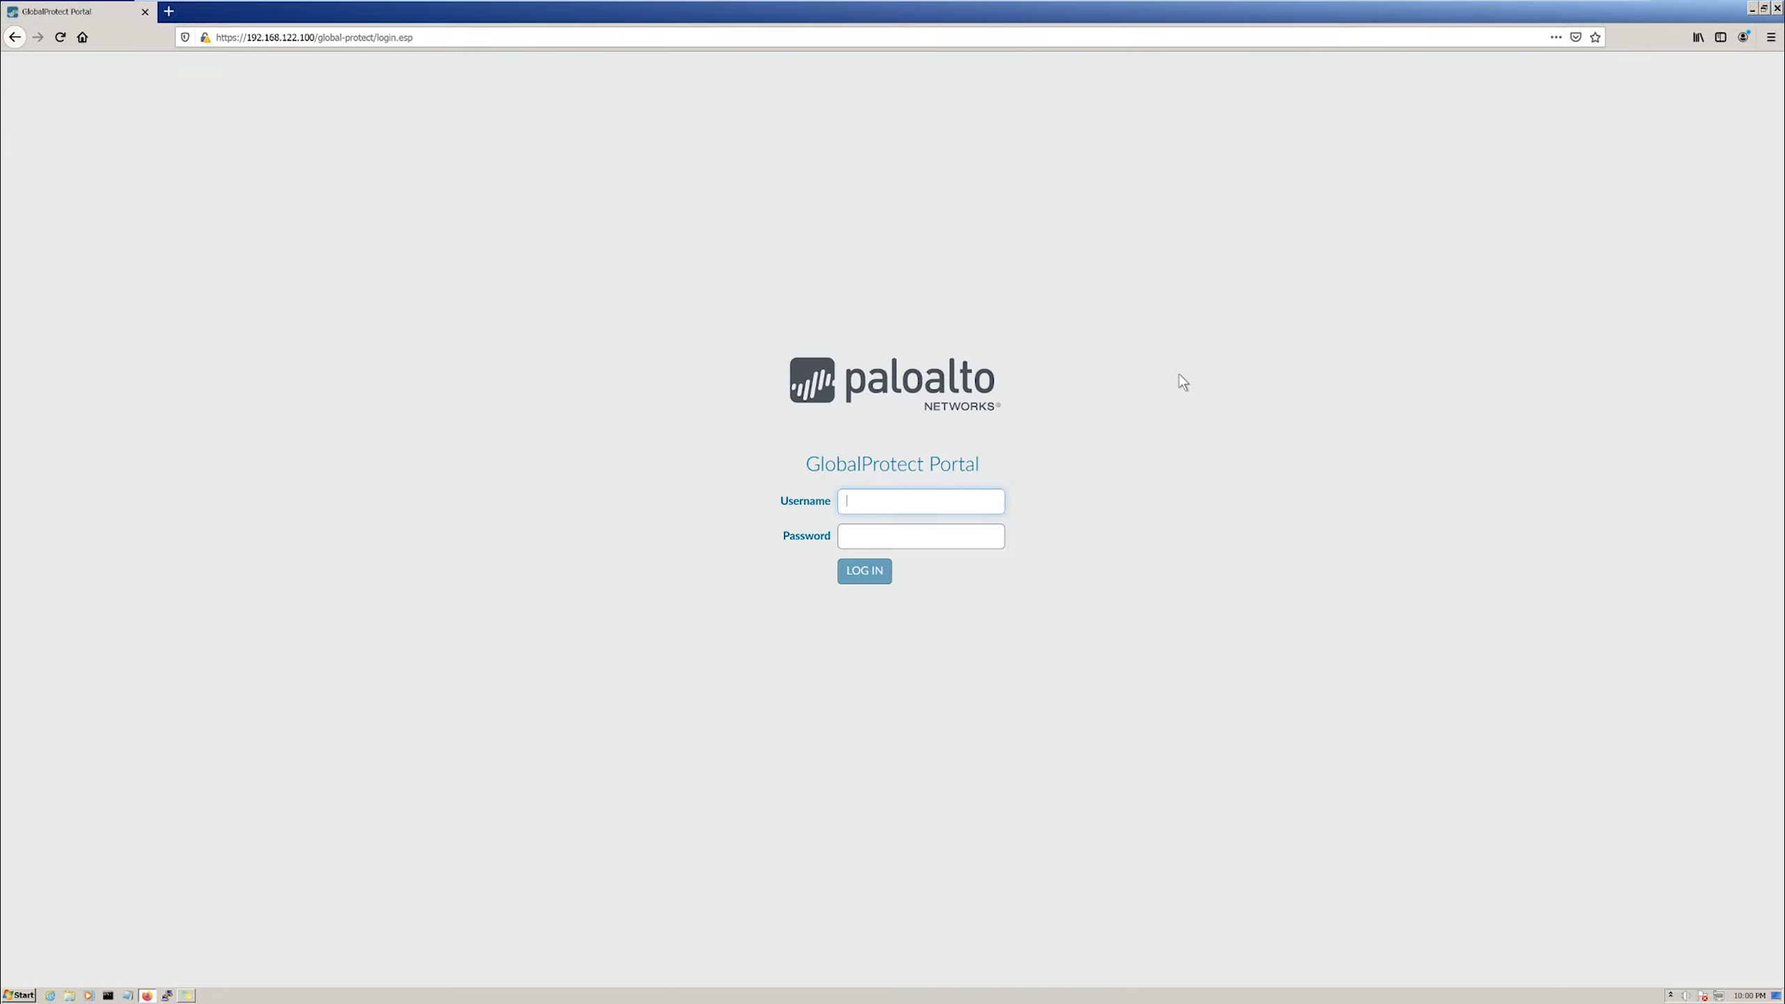
Enlarge the GlobalProtect Portal page, log in with the account username and password, and decline saving the login
key("ctrl+plus")
key("ctrl+plus")
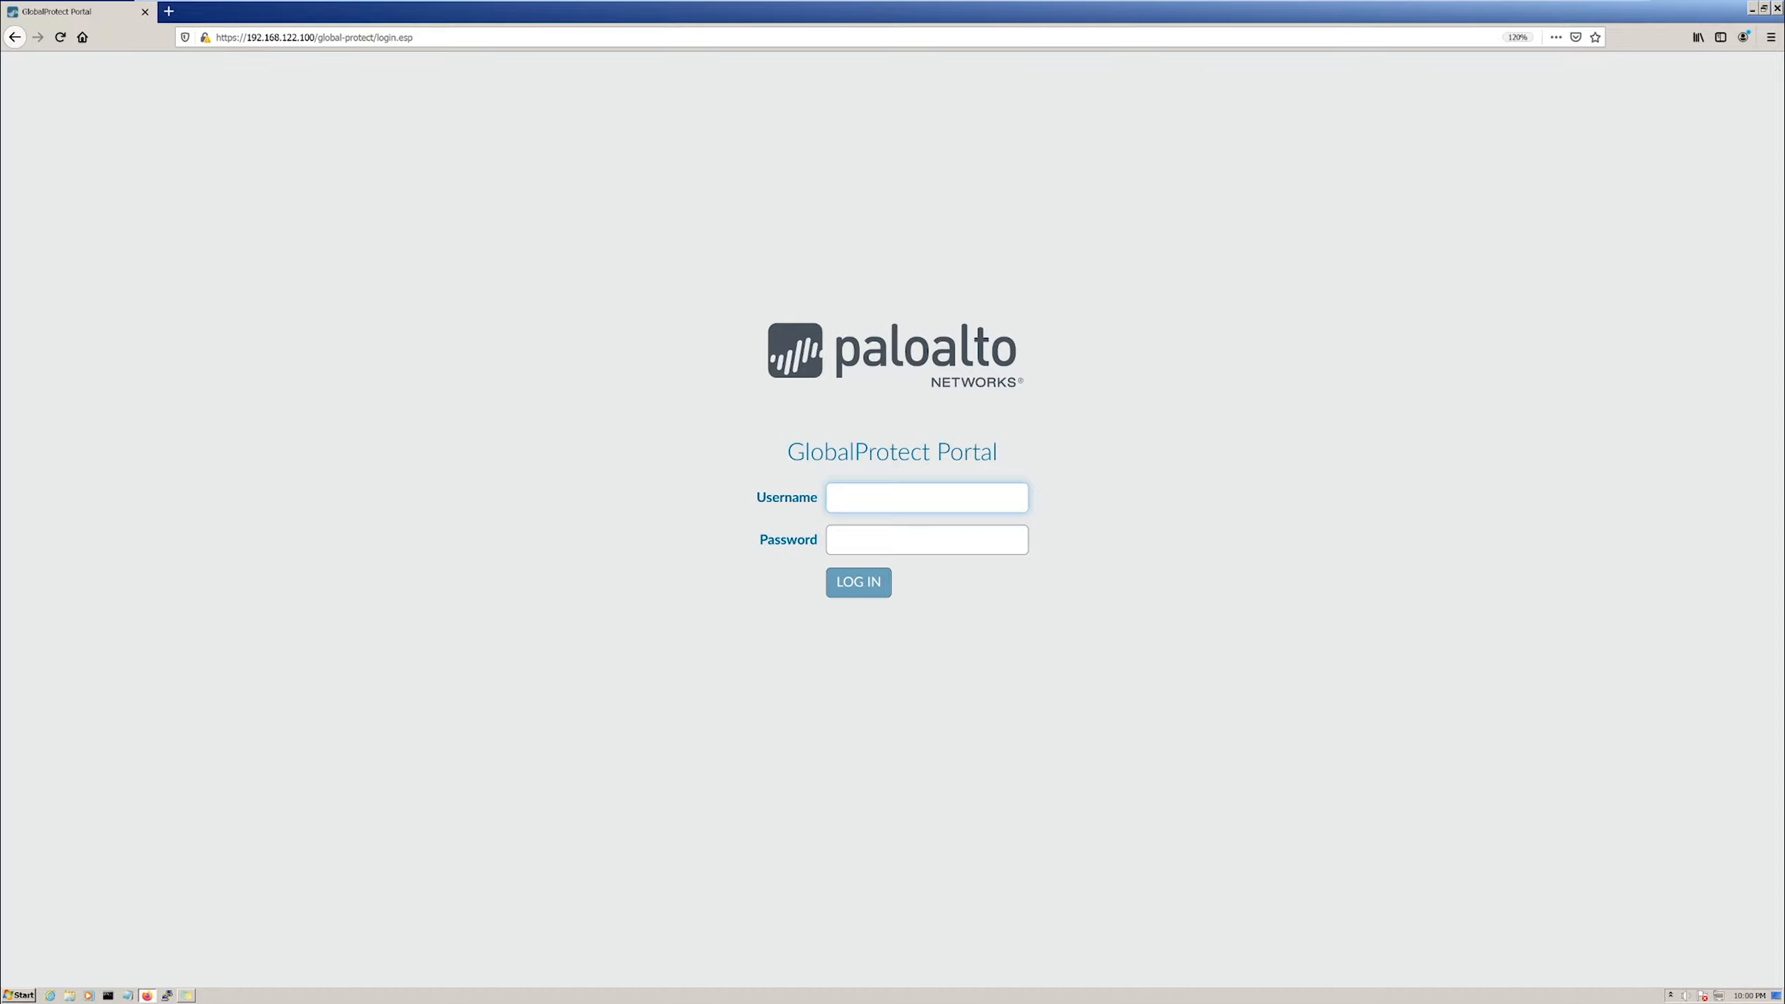
type("venkat")
key("Tab")
type("********")
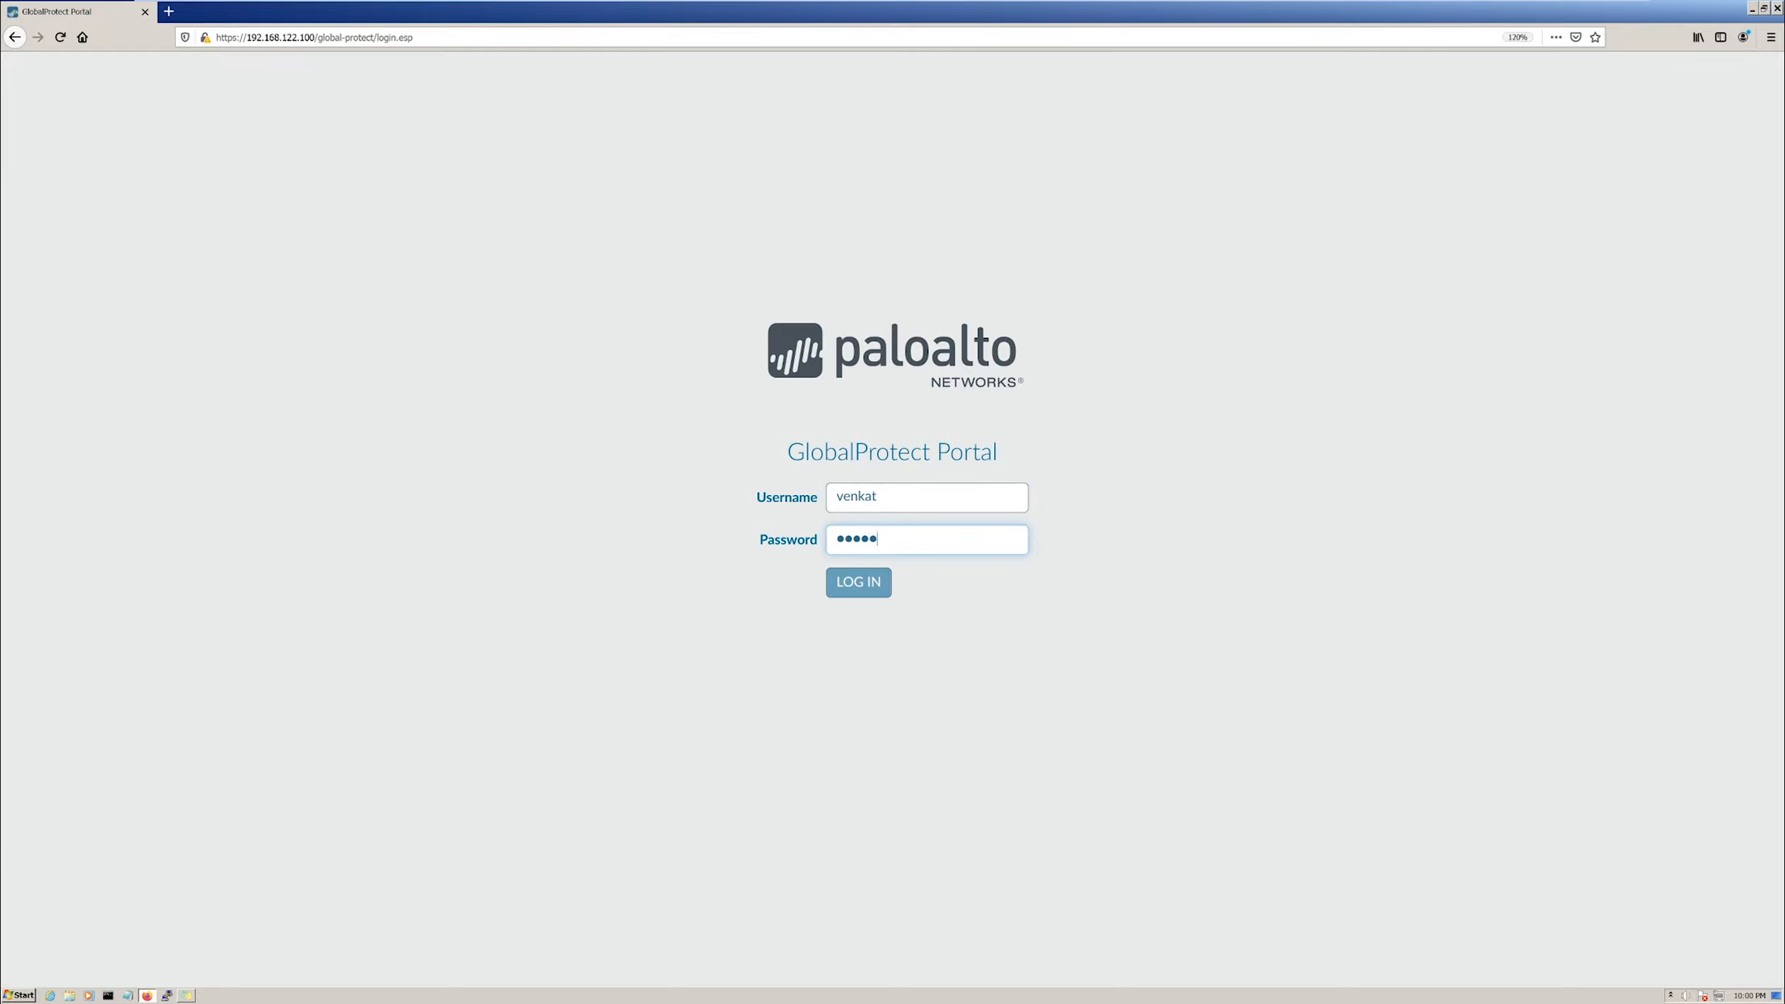
key("Return")
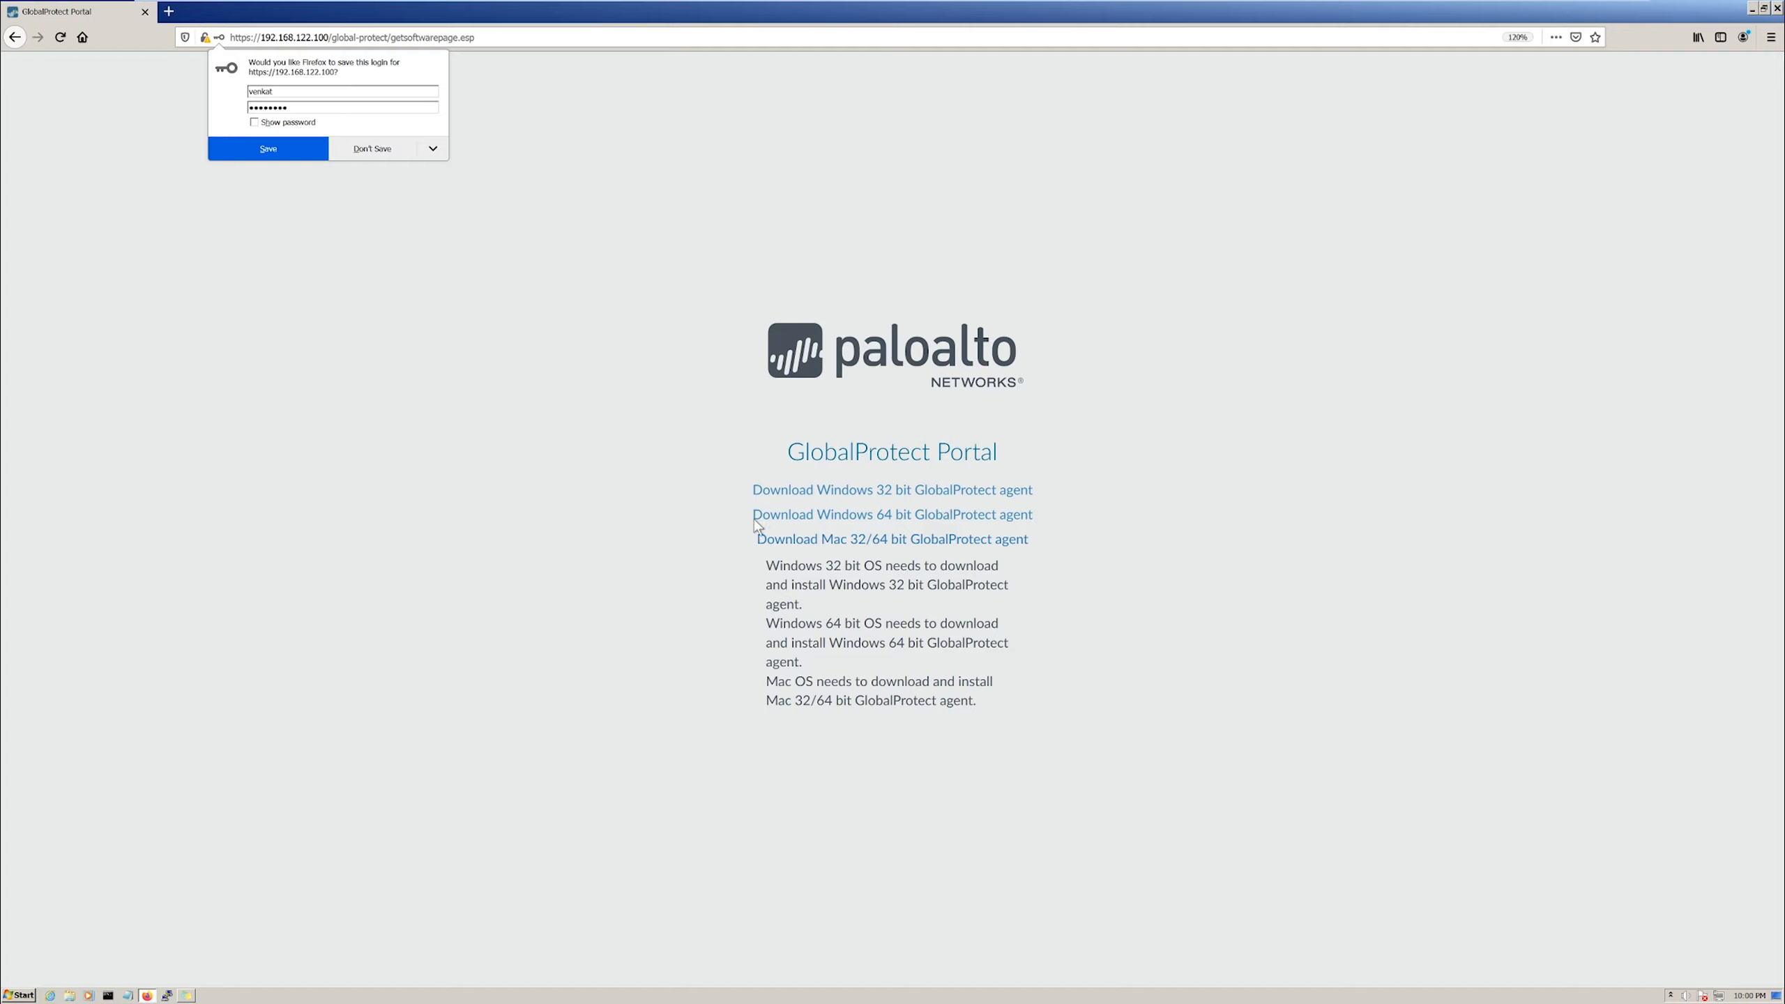
left_click(410, 149)
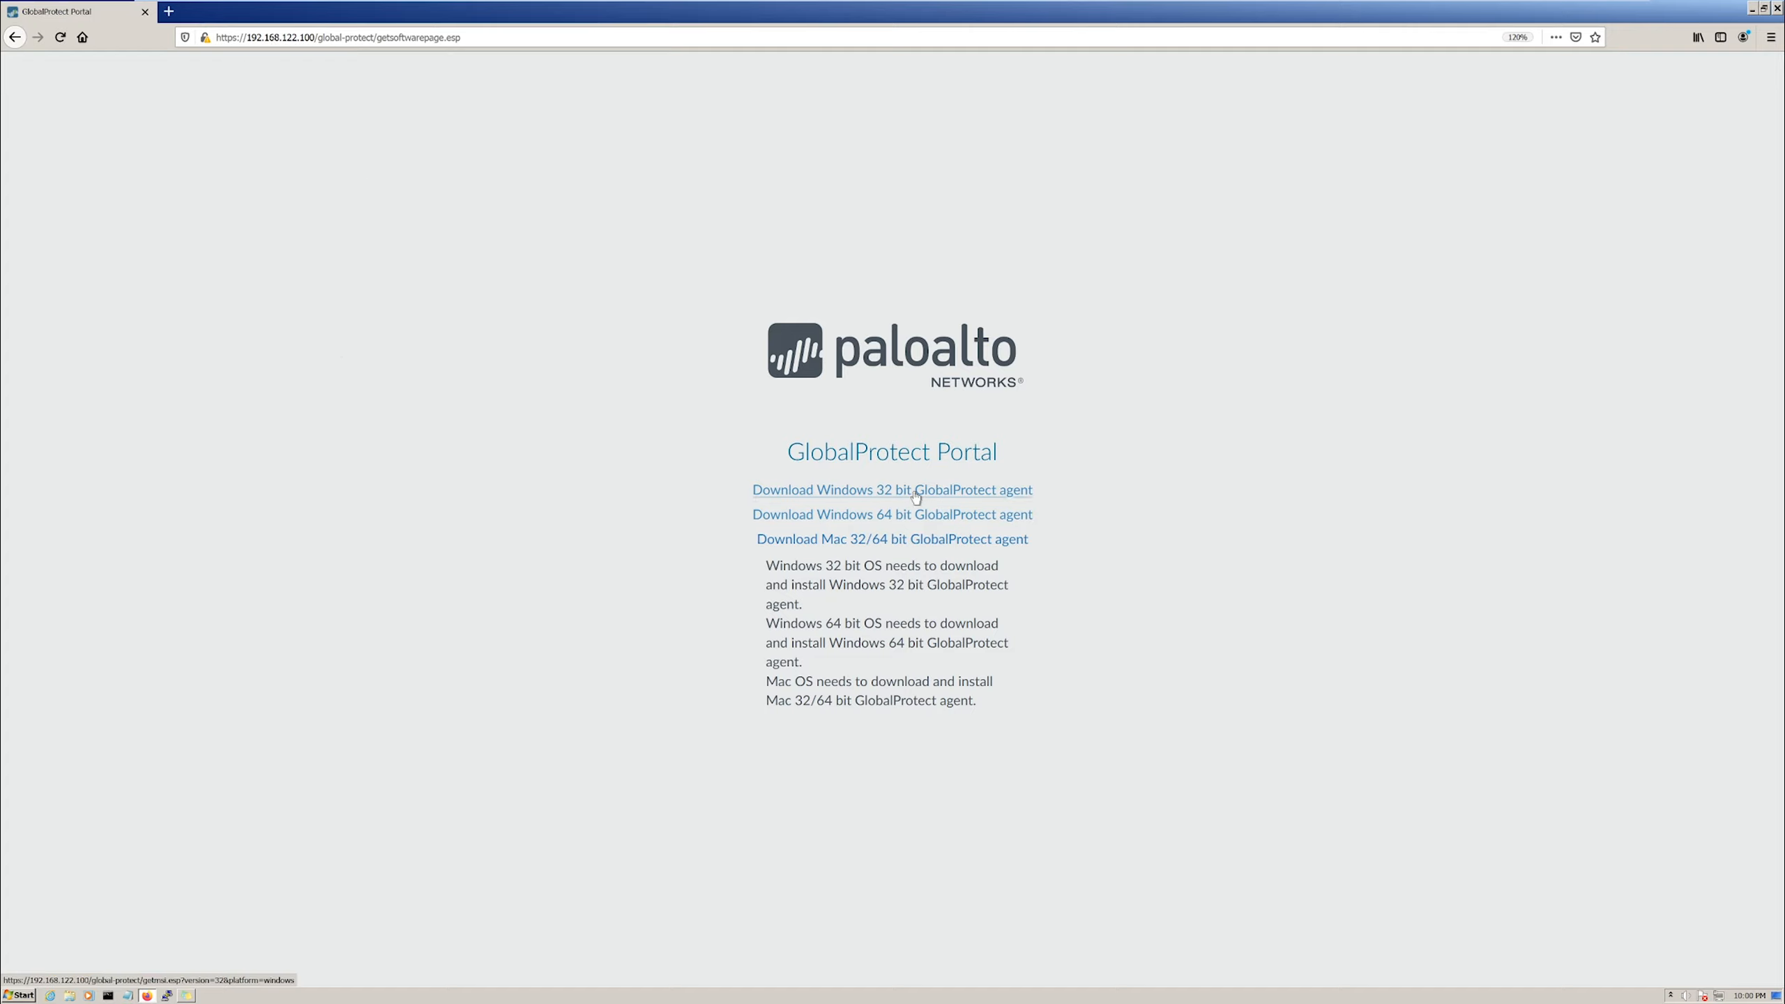
Request the Windows 64 bit GlobalProtect agent download, save the offered file and close the browser
left_click(884, 518)
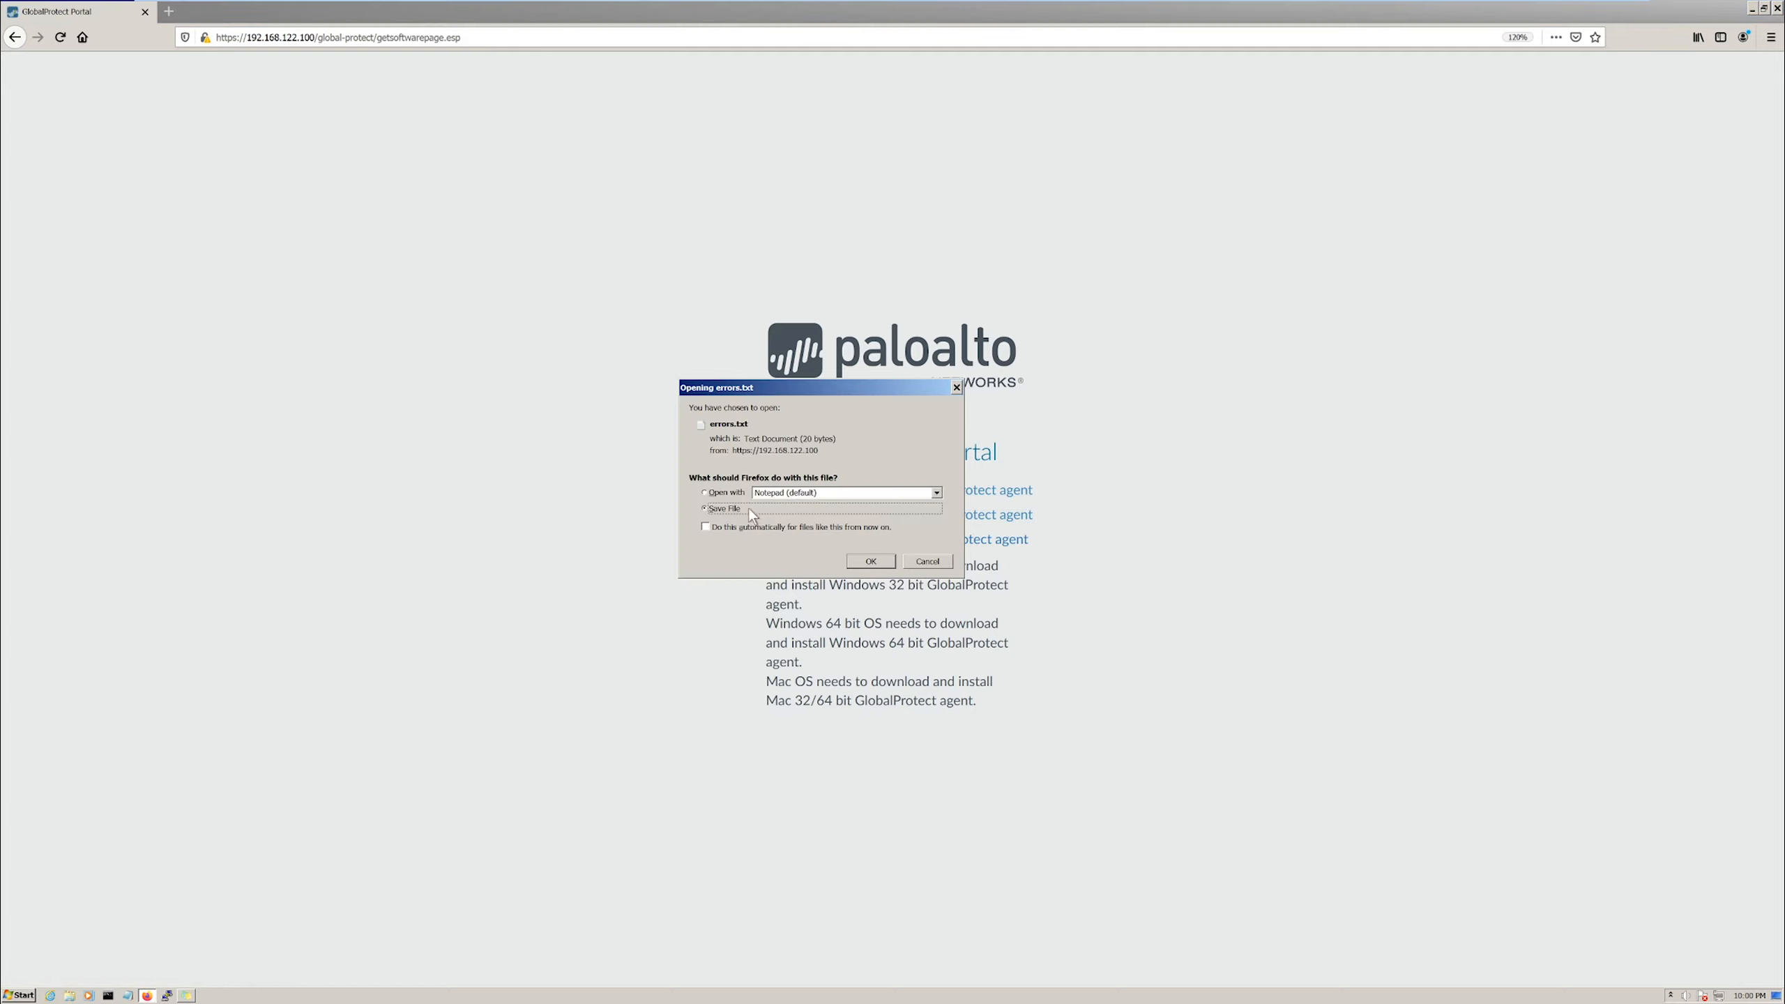
left_click(870, 560)
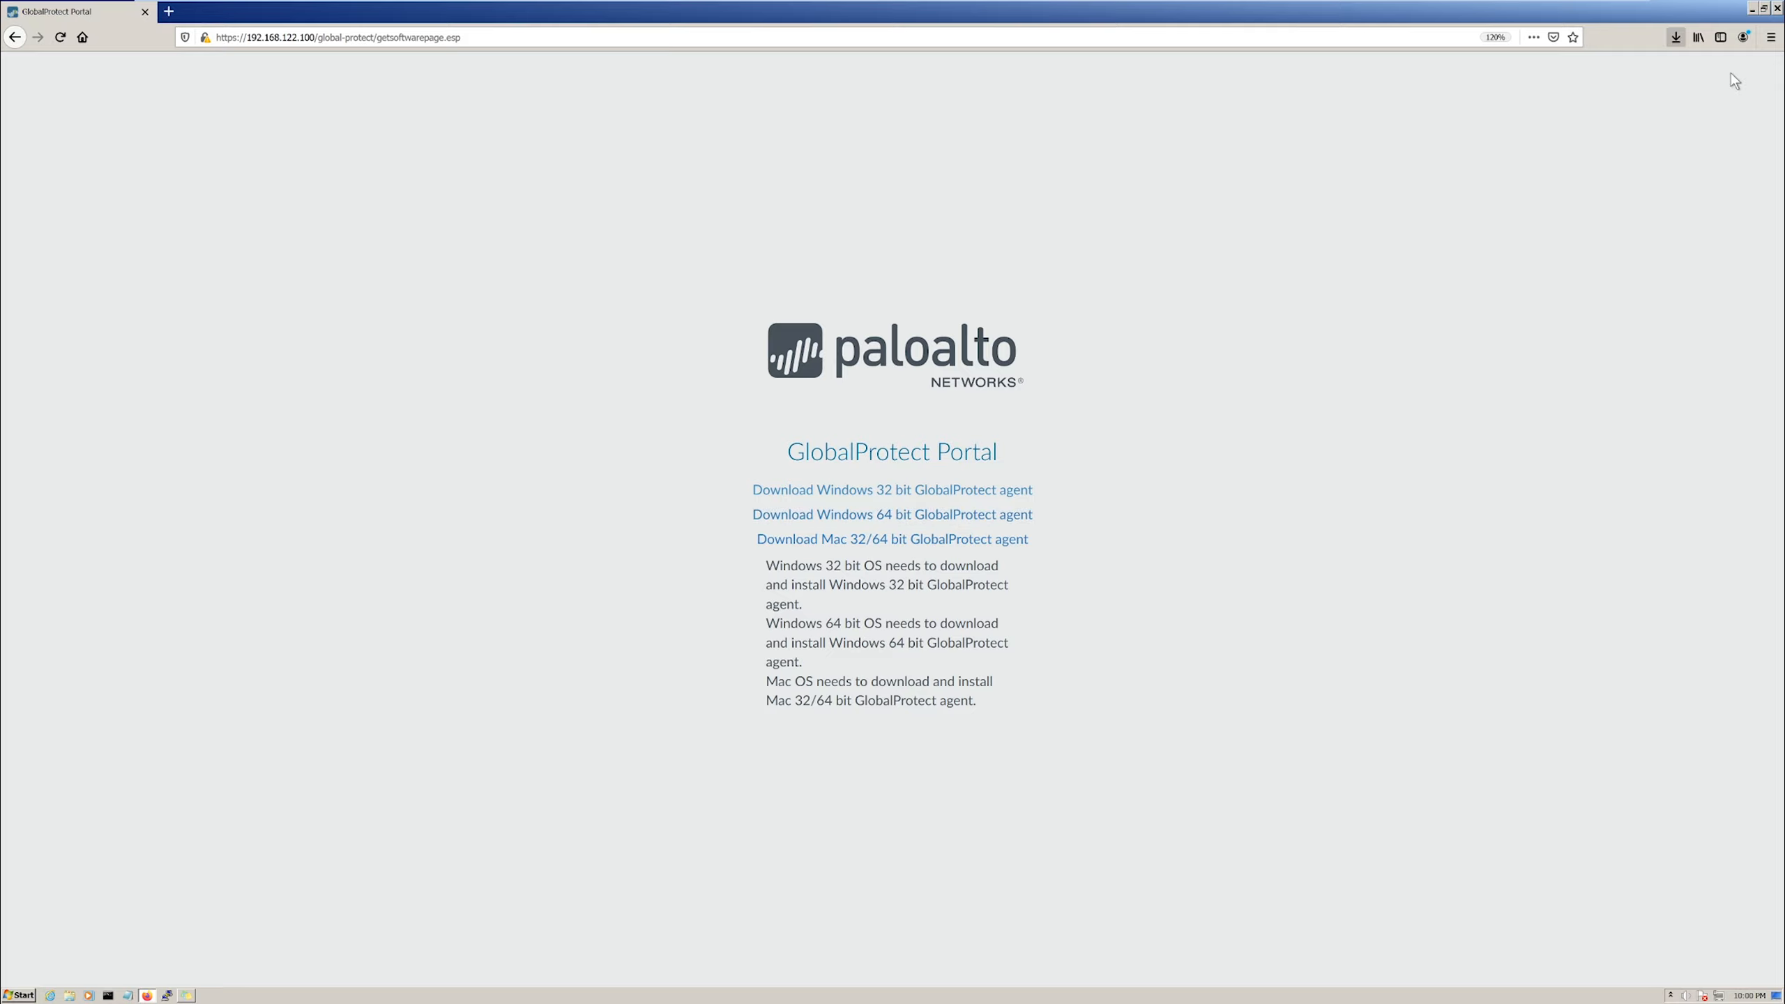
left_click(1779, 8)
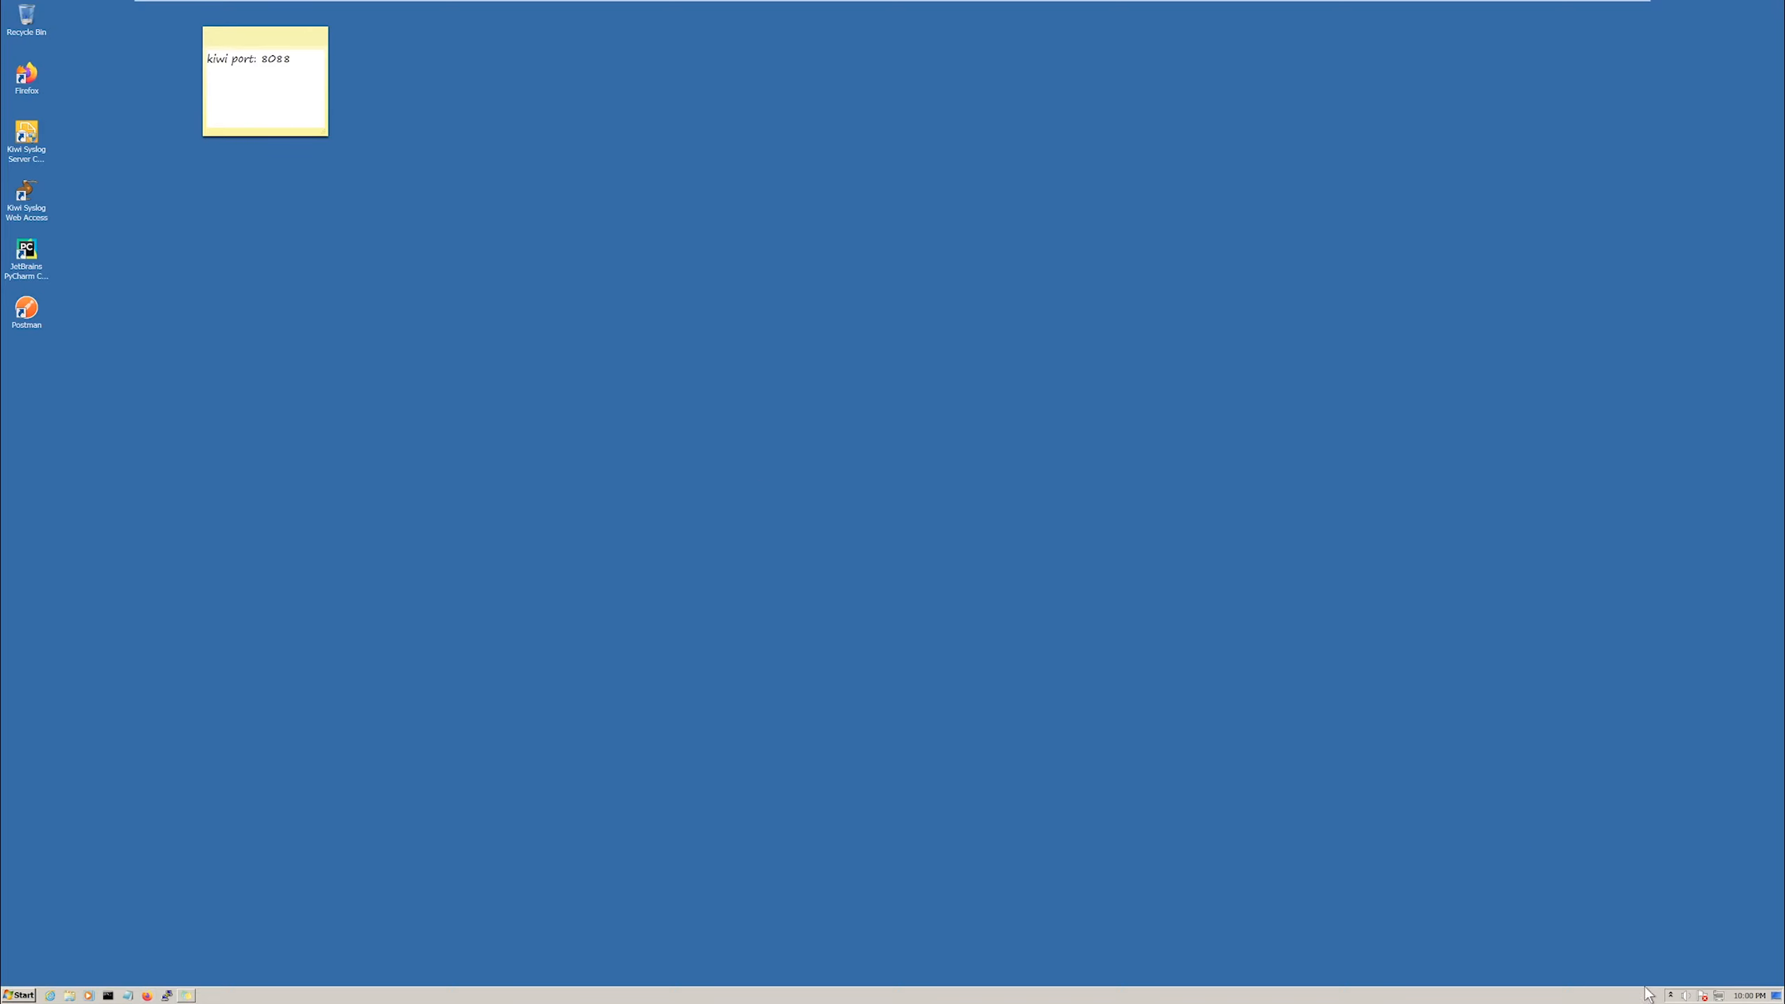
Open the settings of the installed GlobalProtect agent and delete the existing portal entry 192.168.122.100
left_click(1671, 996)
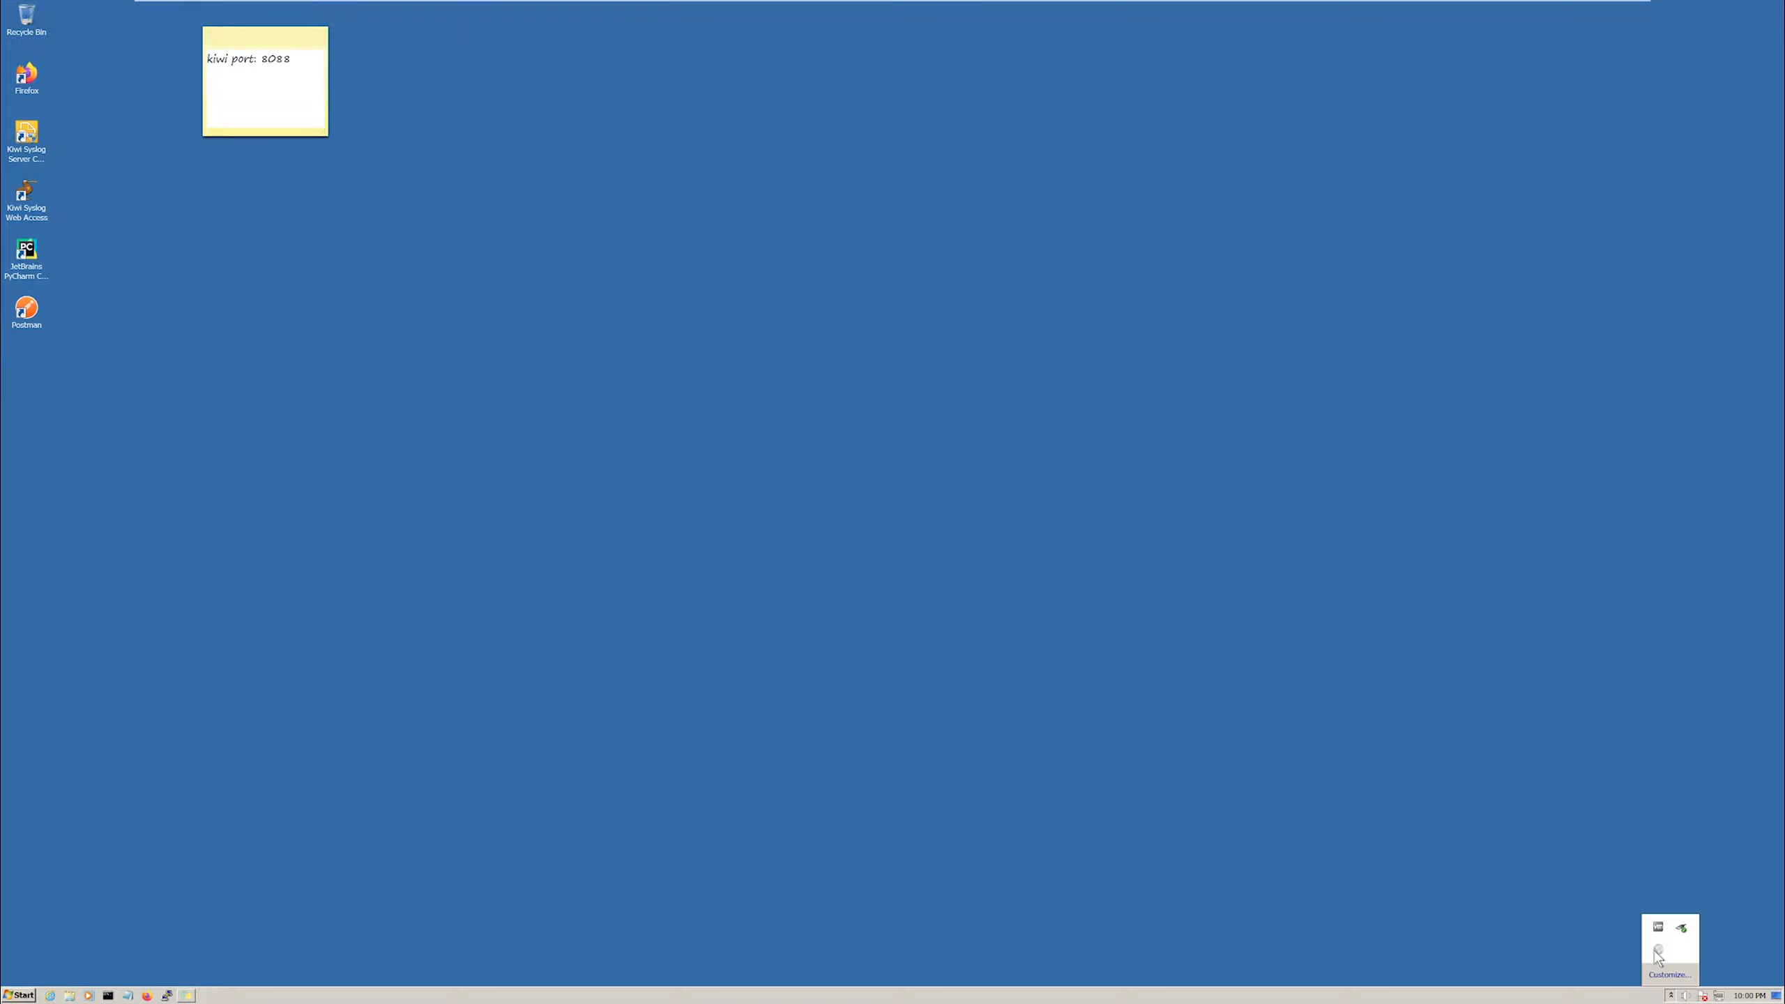
left_click(1659, 951)
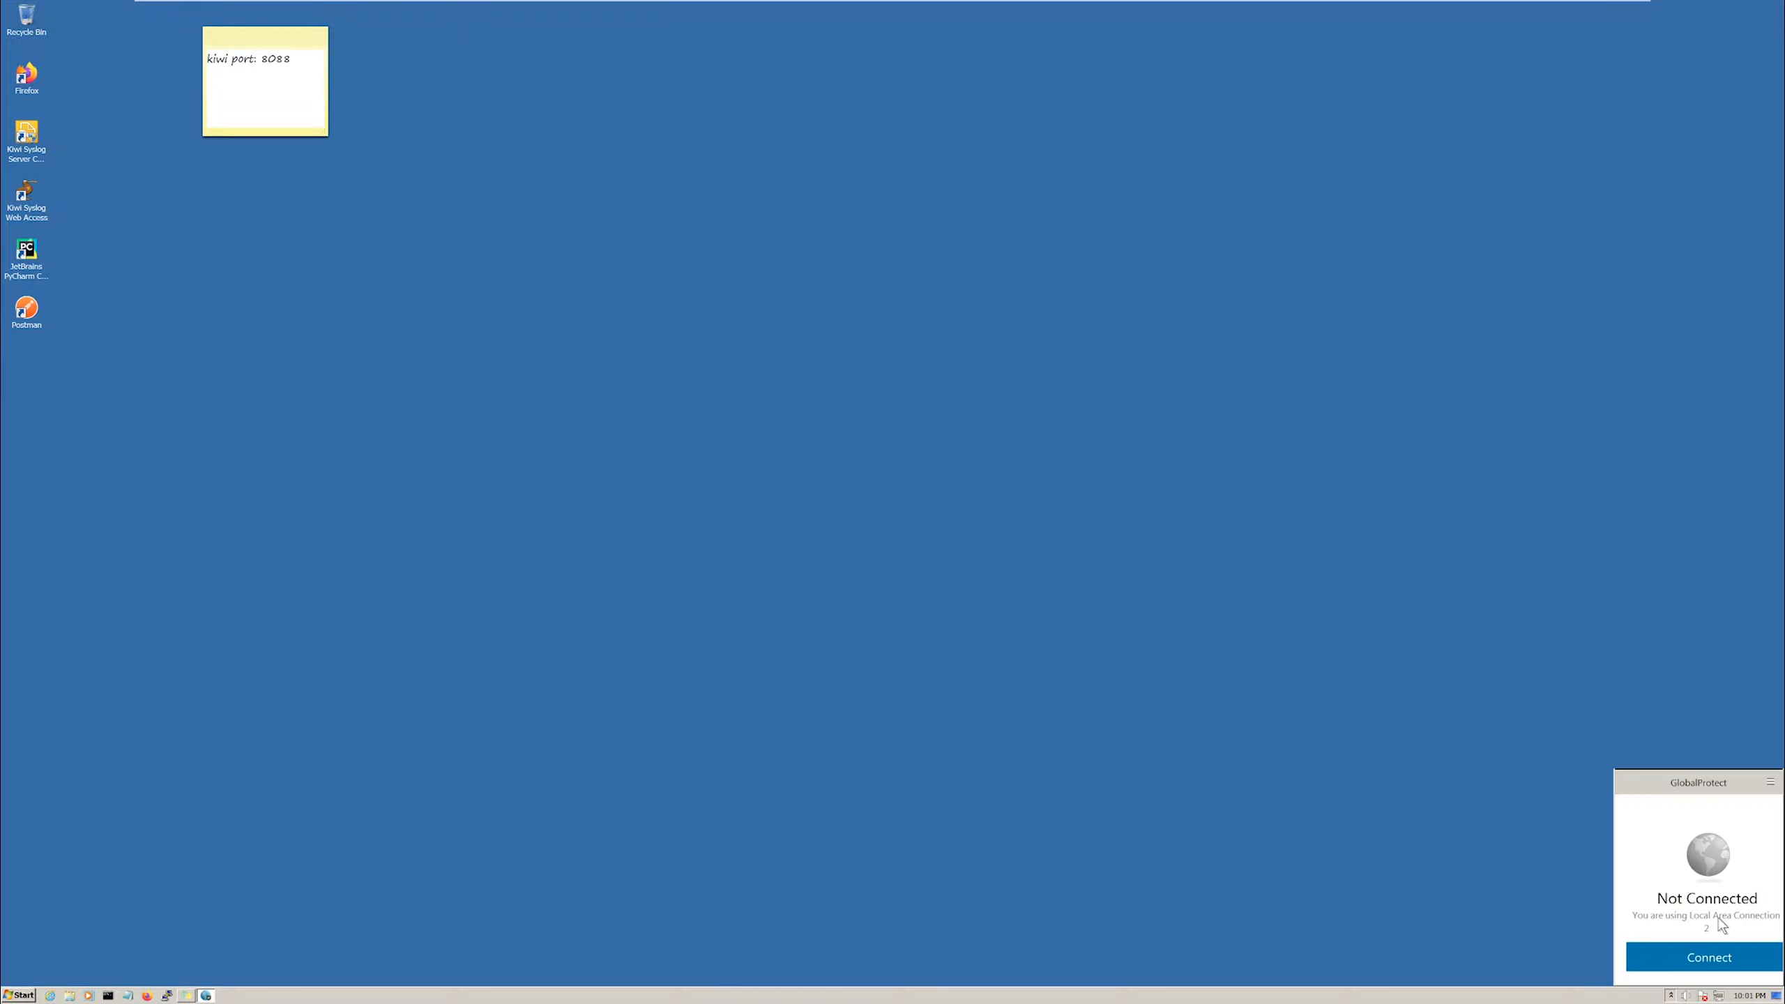
left_click(1772, 783)
left_click(1756, 788)
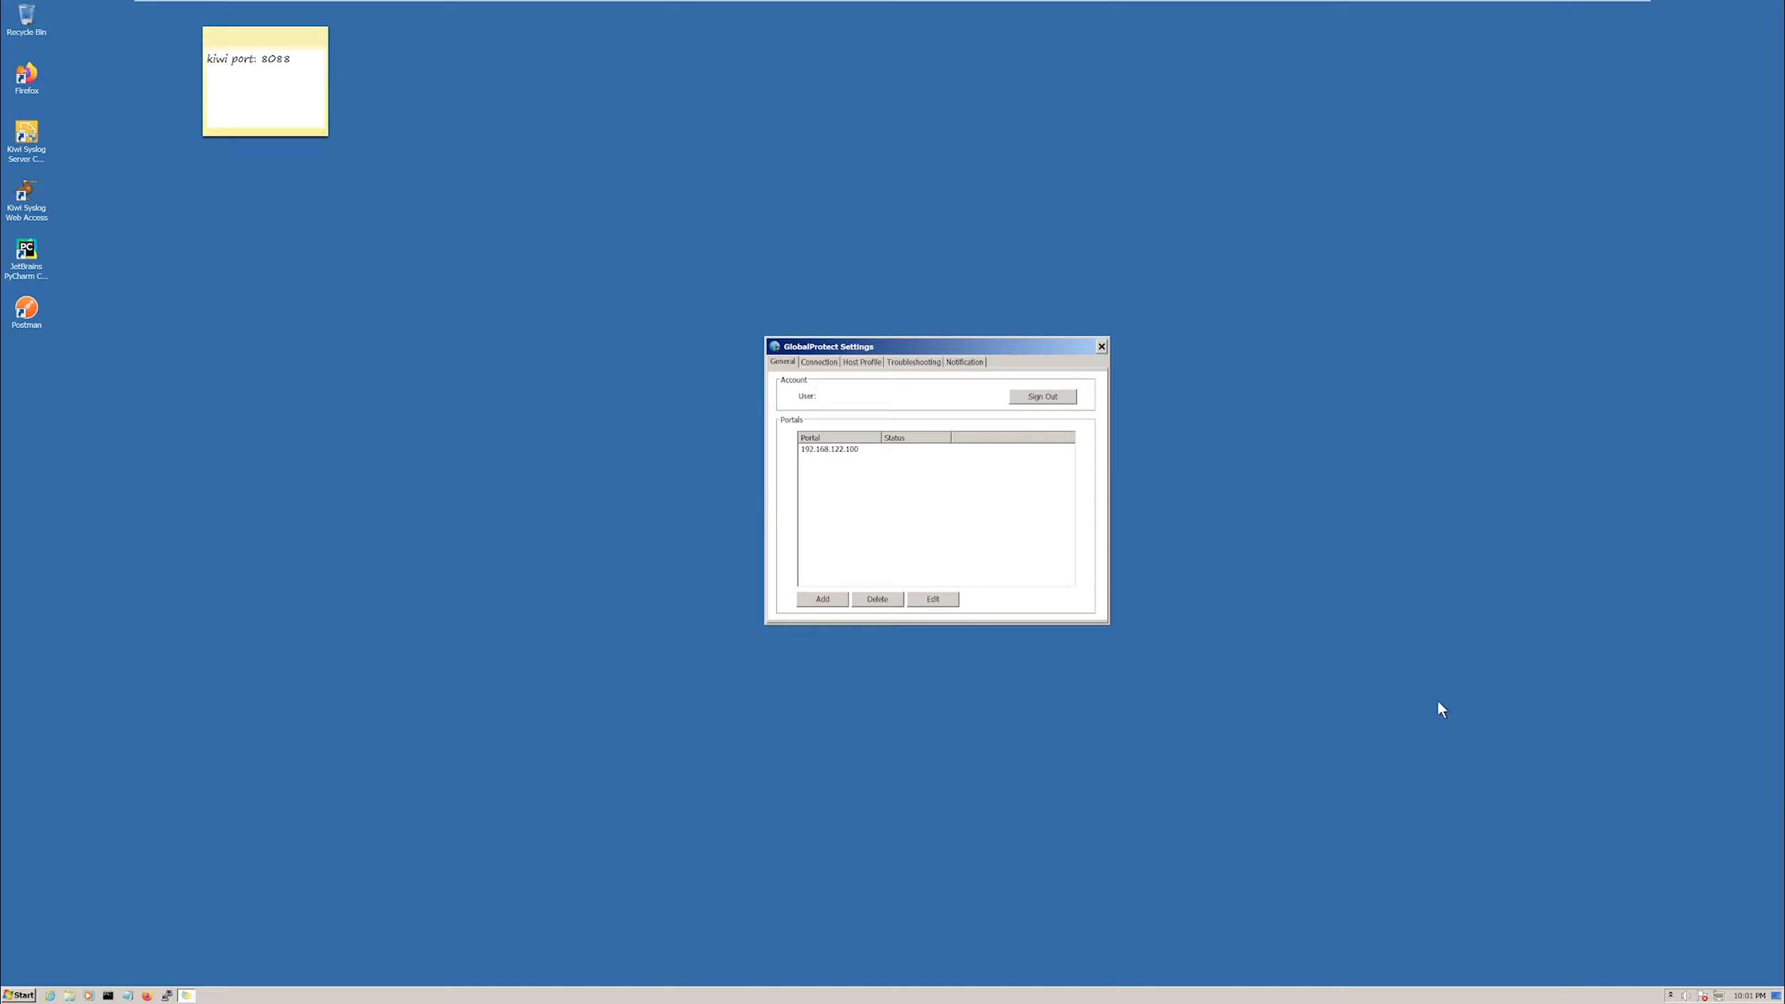
left_click(843, 451)
left_click(885, 596)
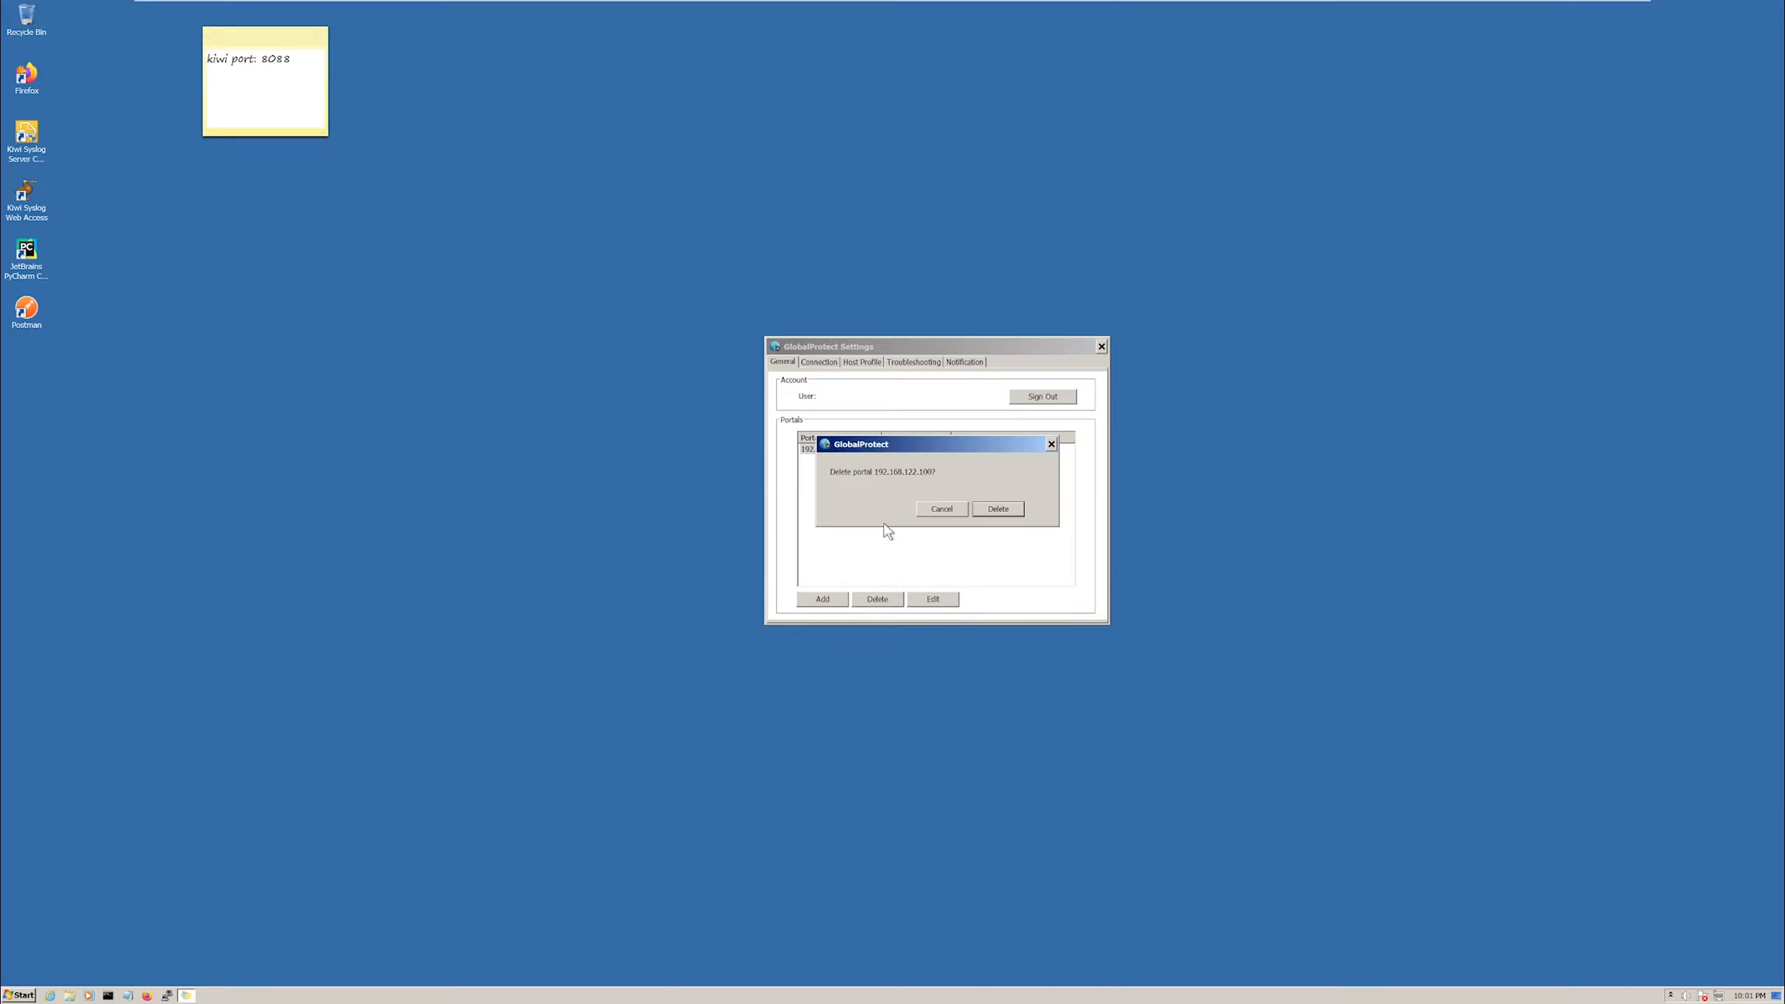
left_click(938, 512)
left_click(850, 450)
left_click(884, 606)
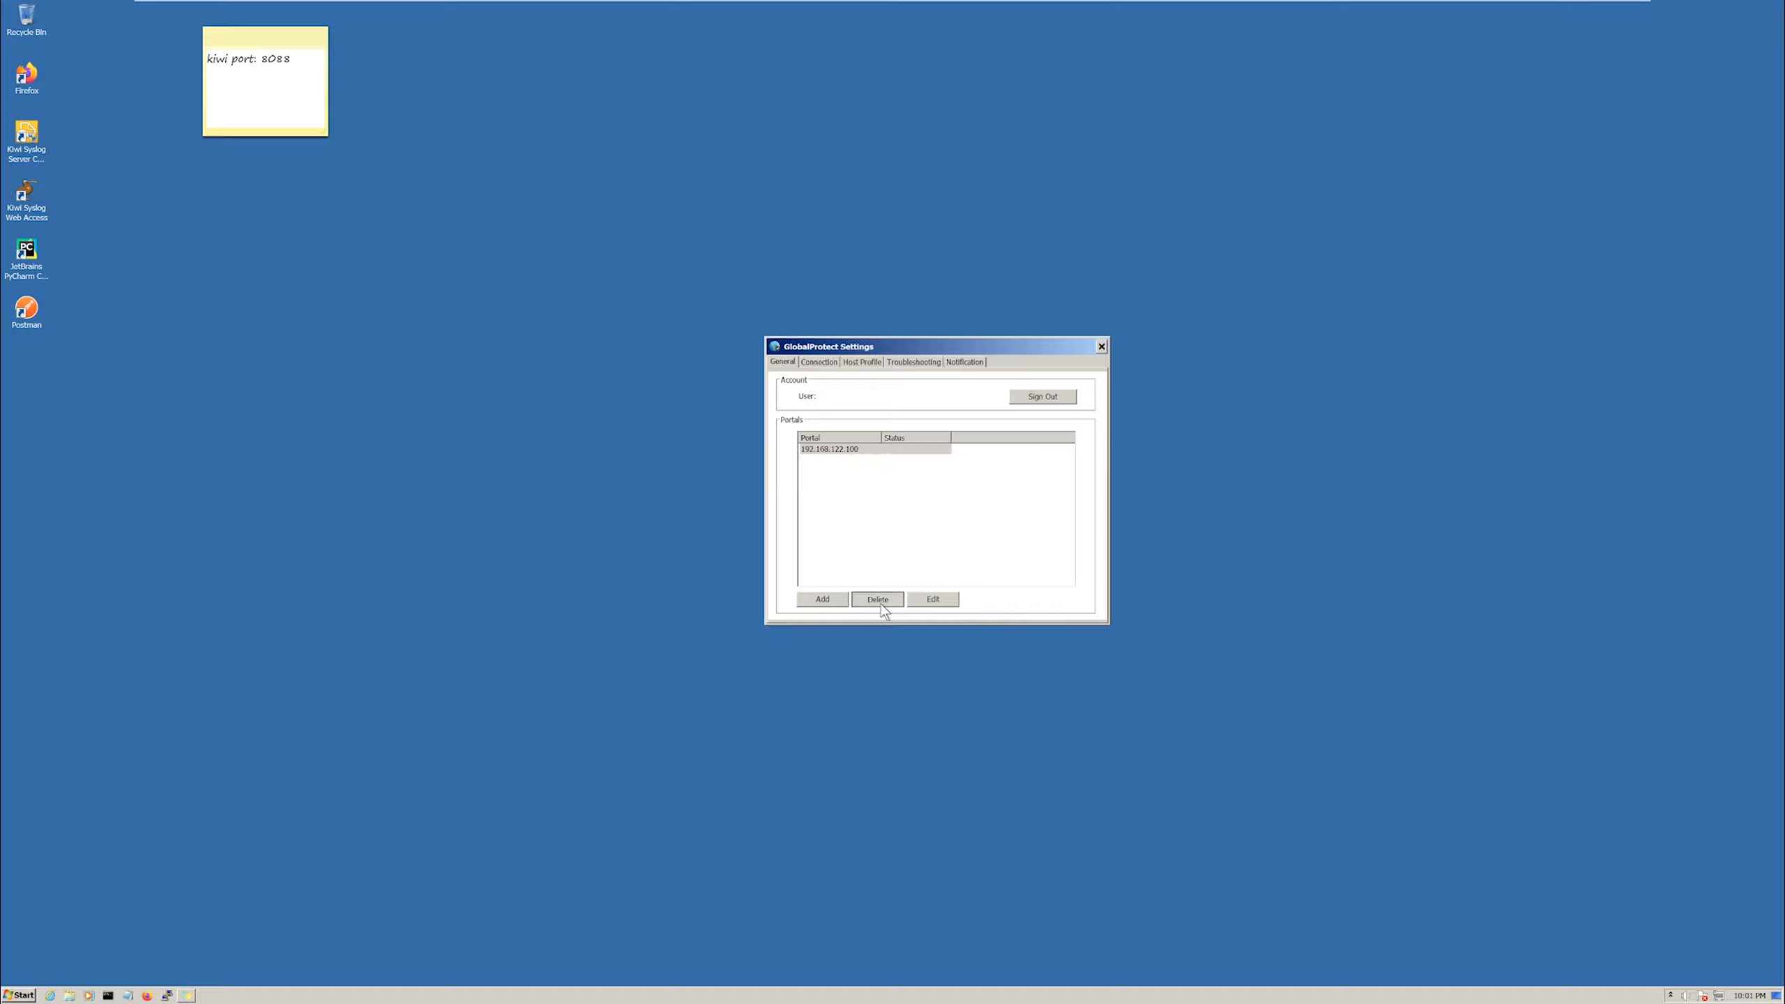
left_click(996, 509)
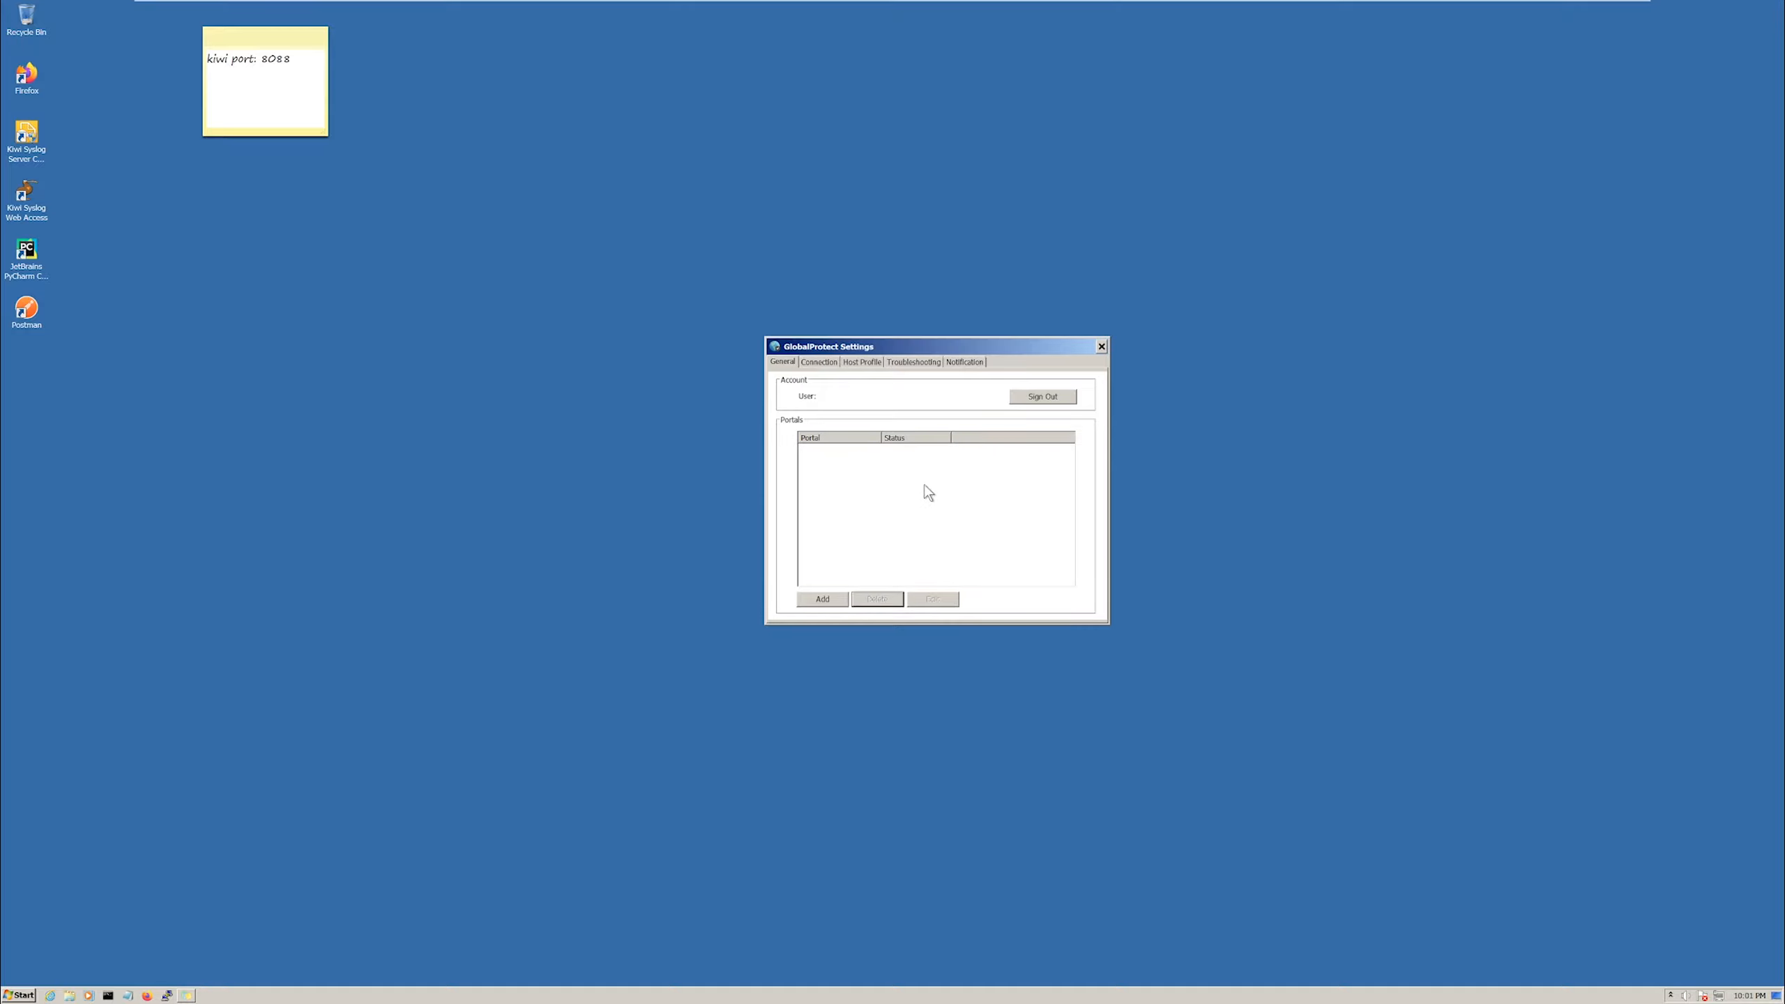
Add a portal with the address 192.168.122.100 and close the GlobalProtect settings
left_click(822, 600)
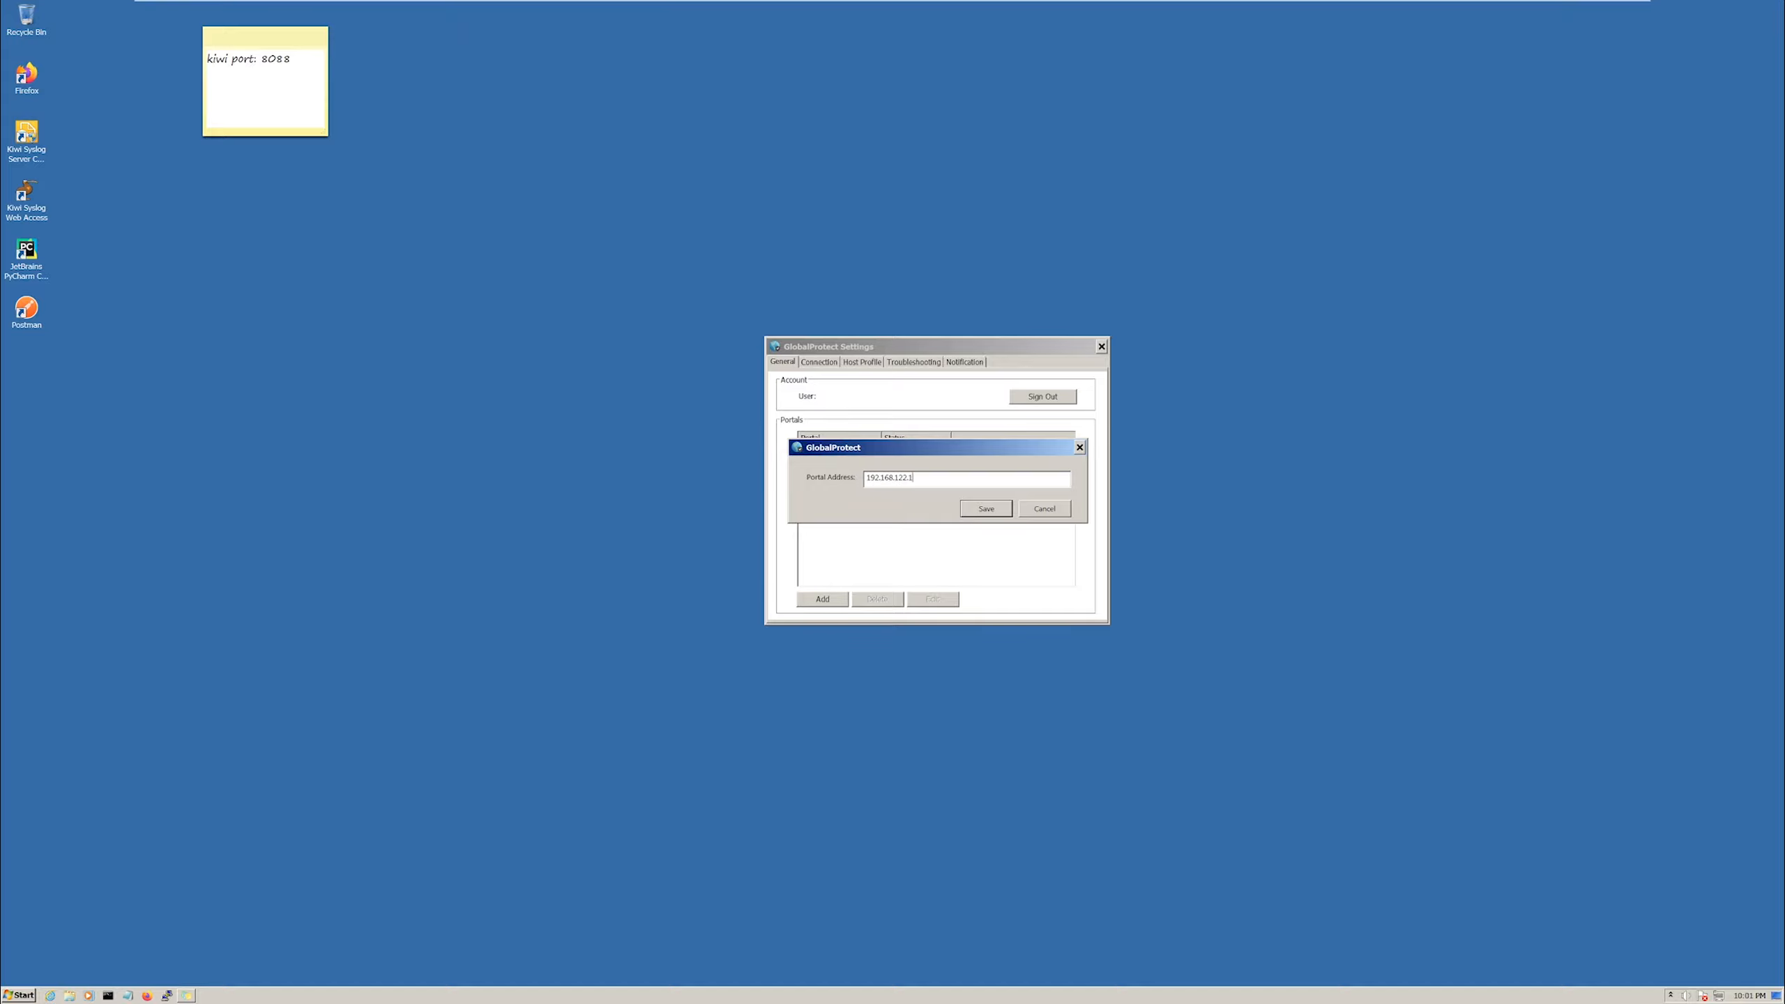
left_click(984, 509)
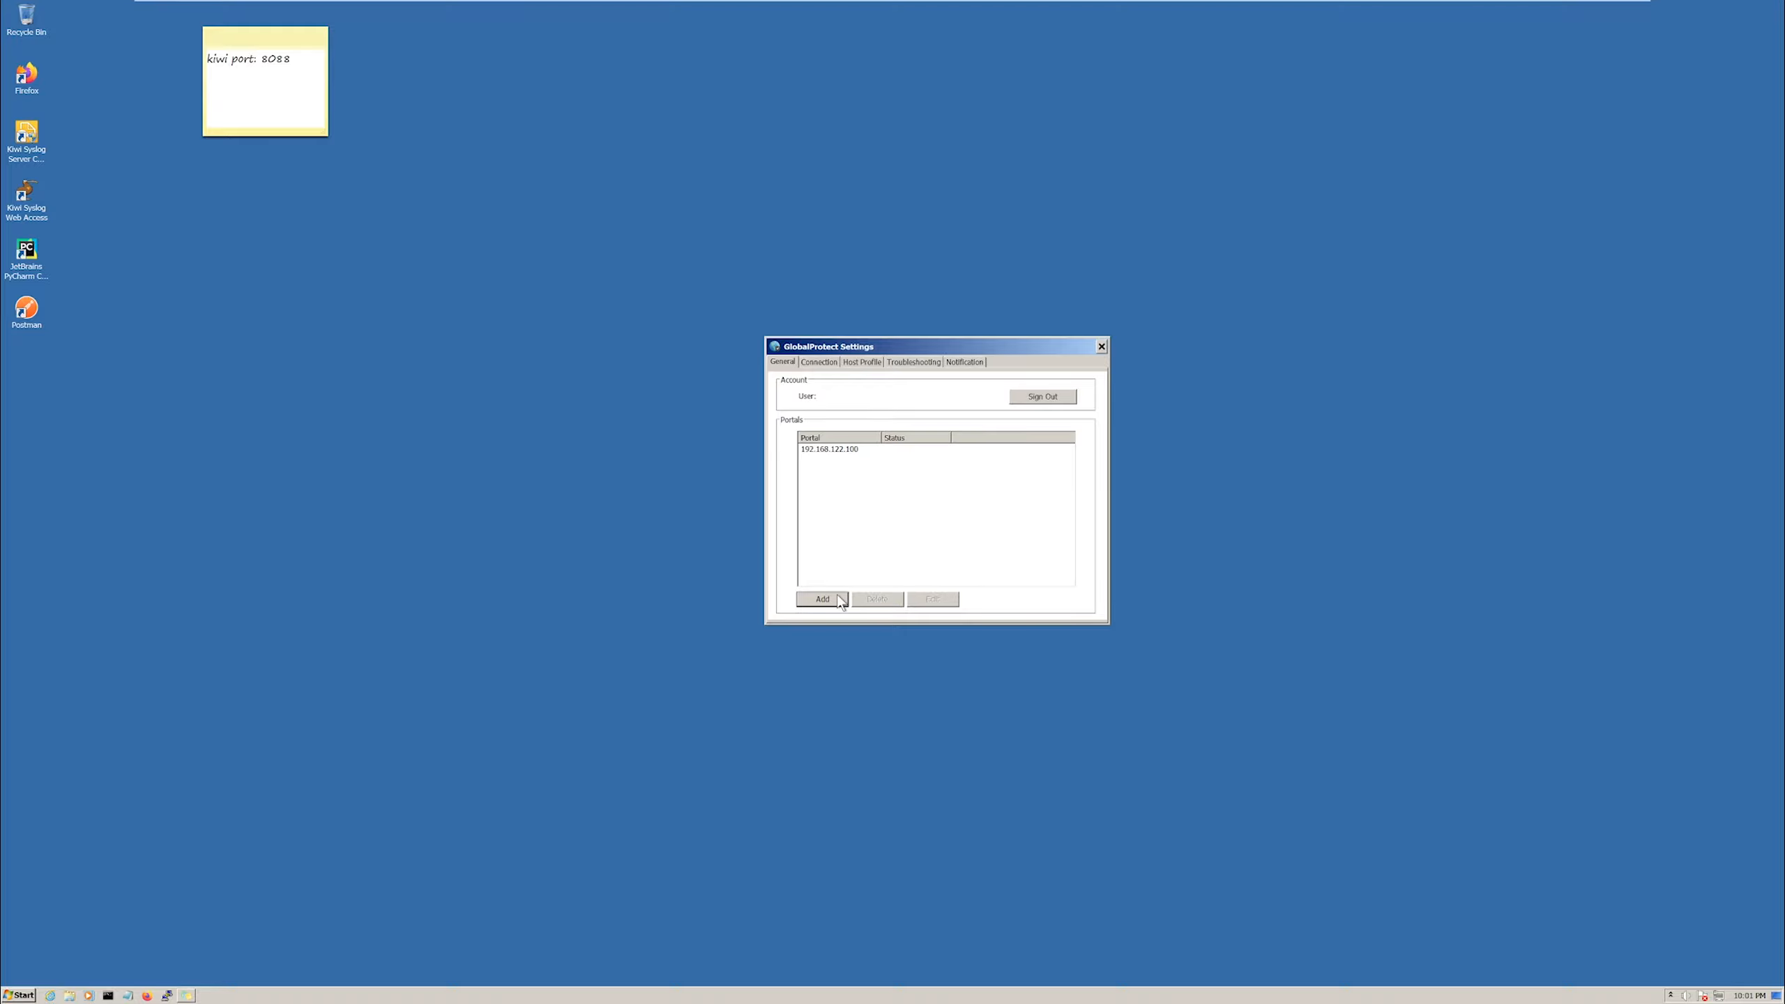
left_click(1103, 347)
Reopen the GlobalProtect agent to connect, read the server certificate error details and continue despite the untrusted certificate
left_click(1671, 995)
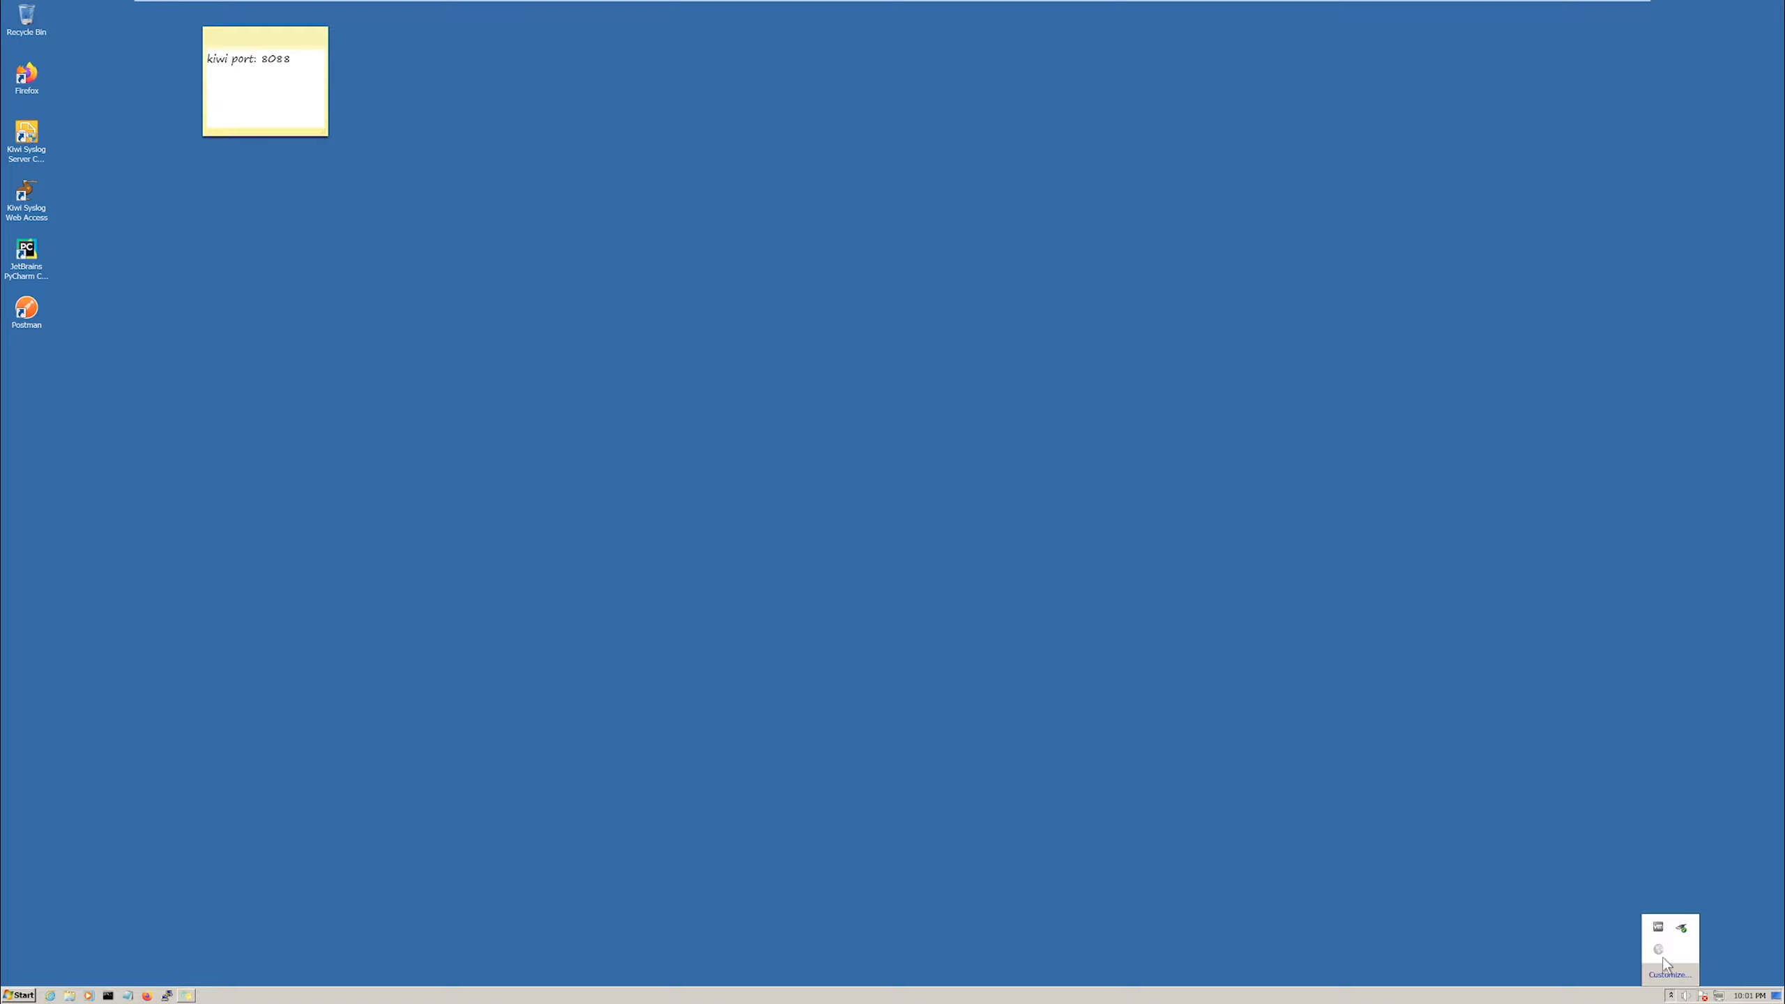
left_click(1661, 956)
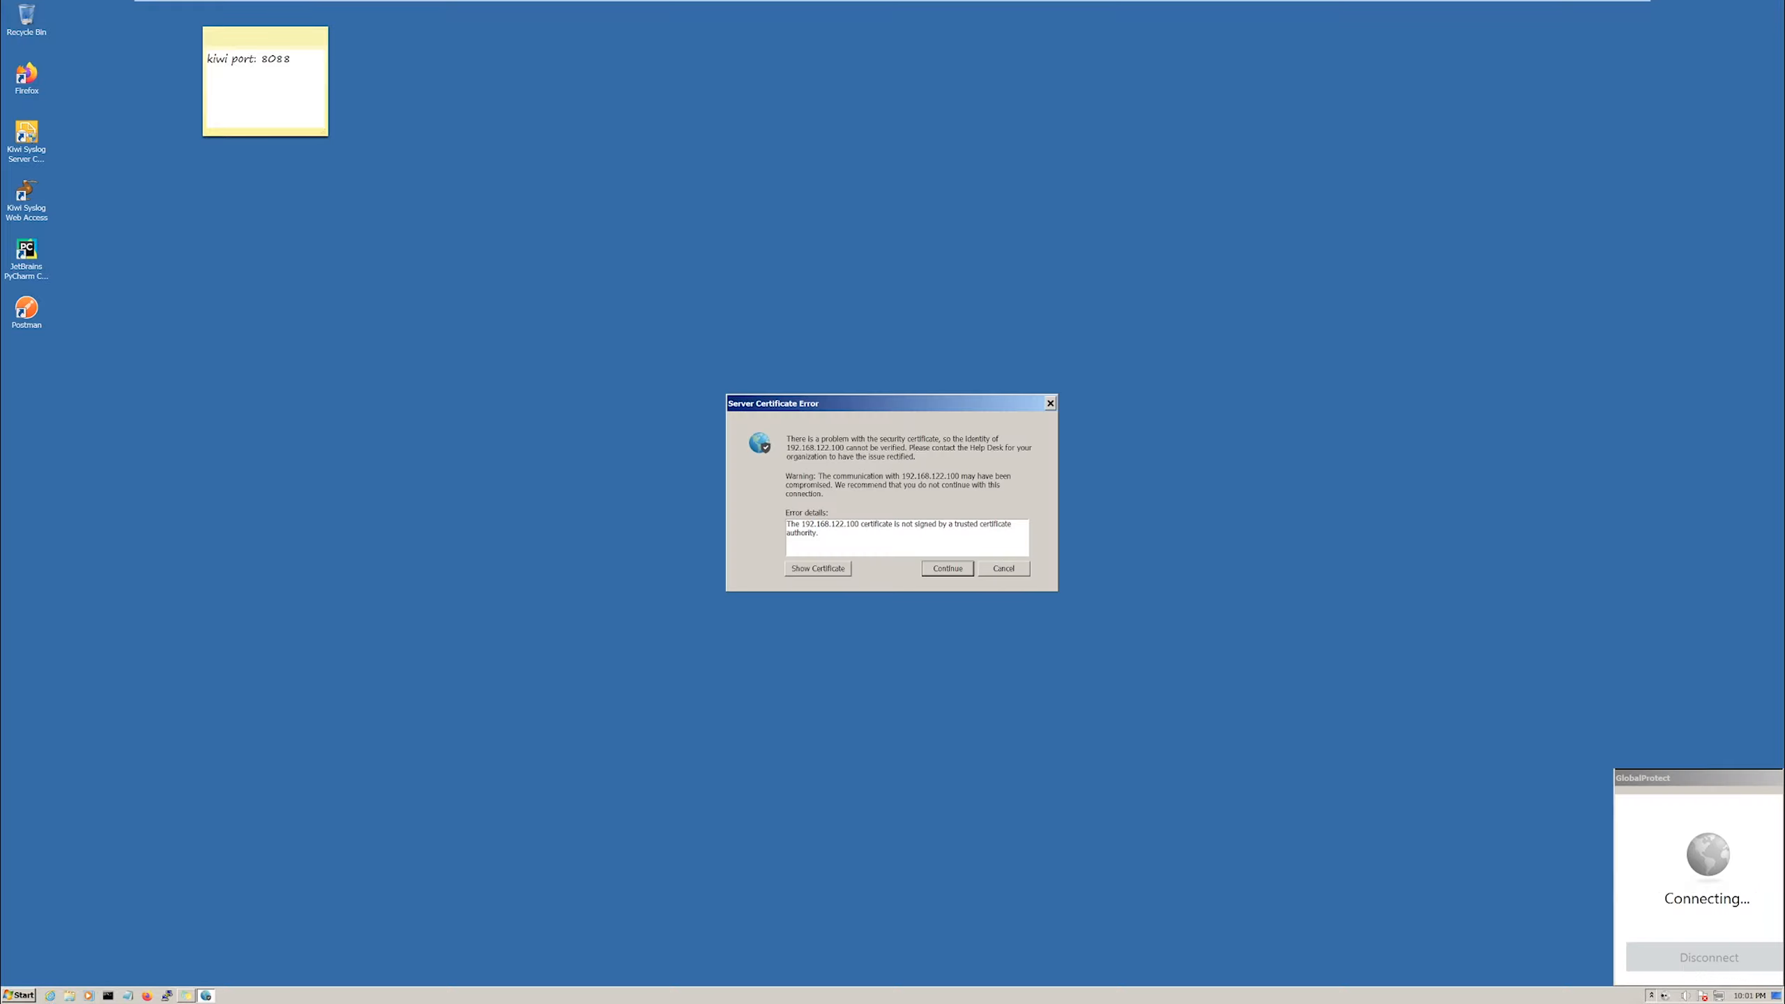
left_click_drag(821, 534, 786, 524)
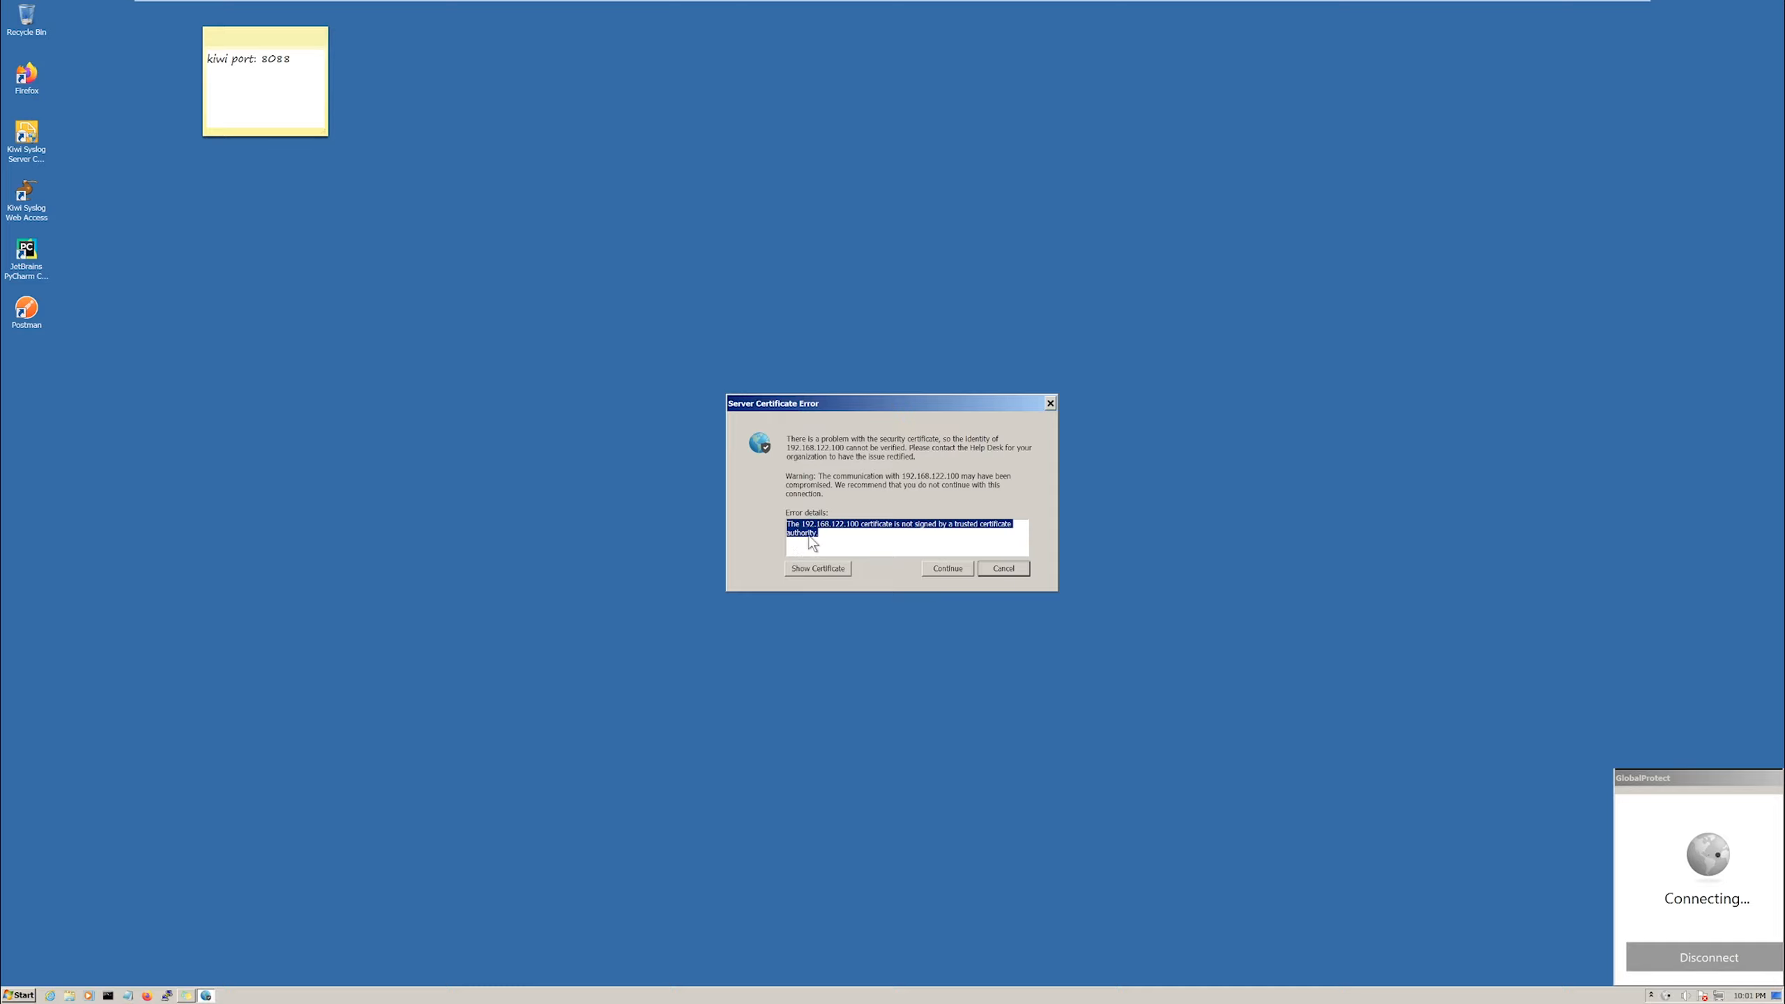
left_click_drag(820, 533, 996, 524)
left_click(996, 524)
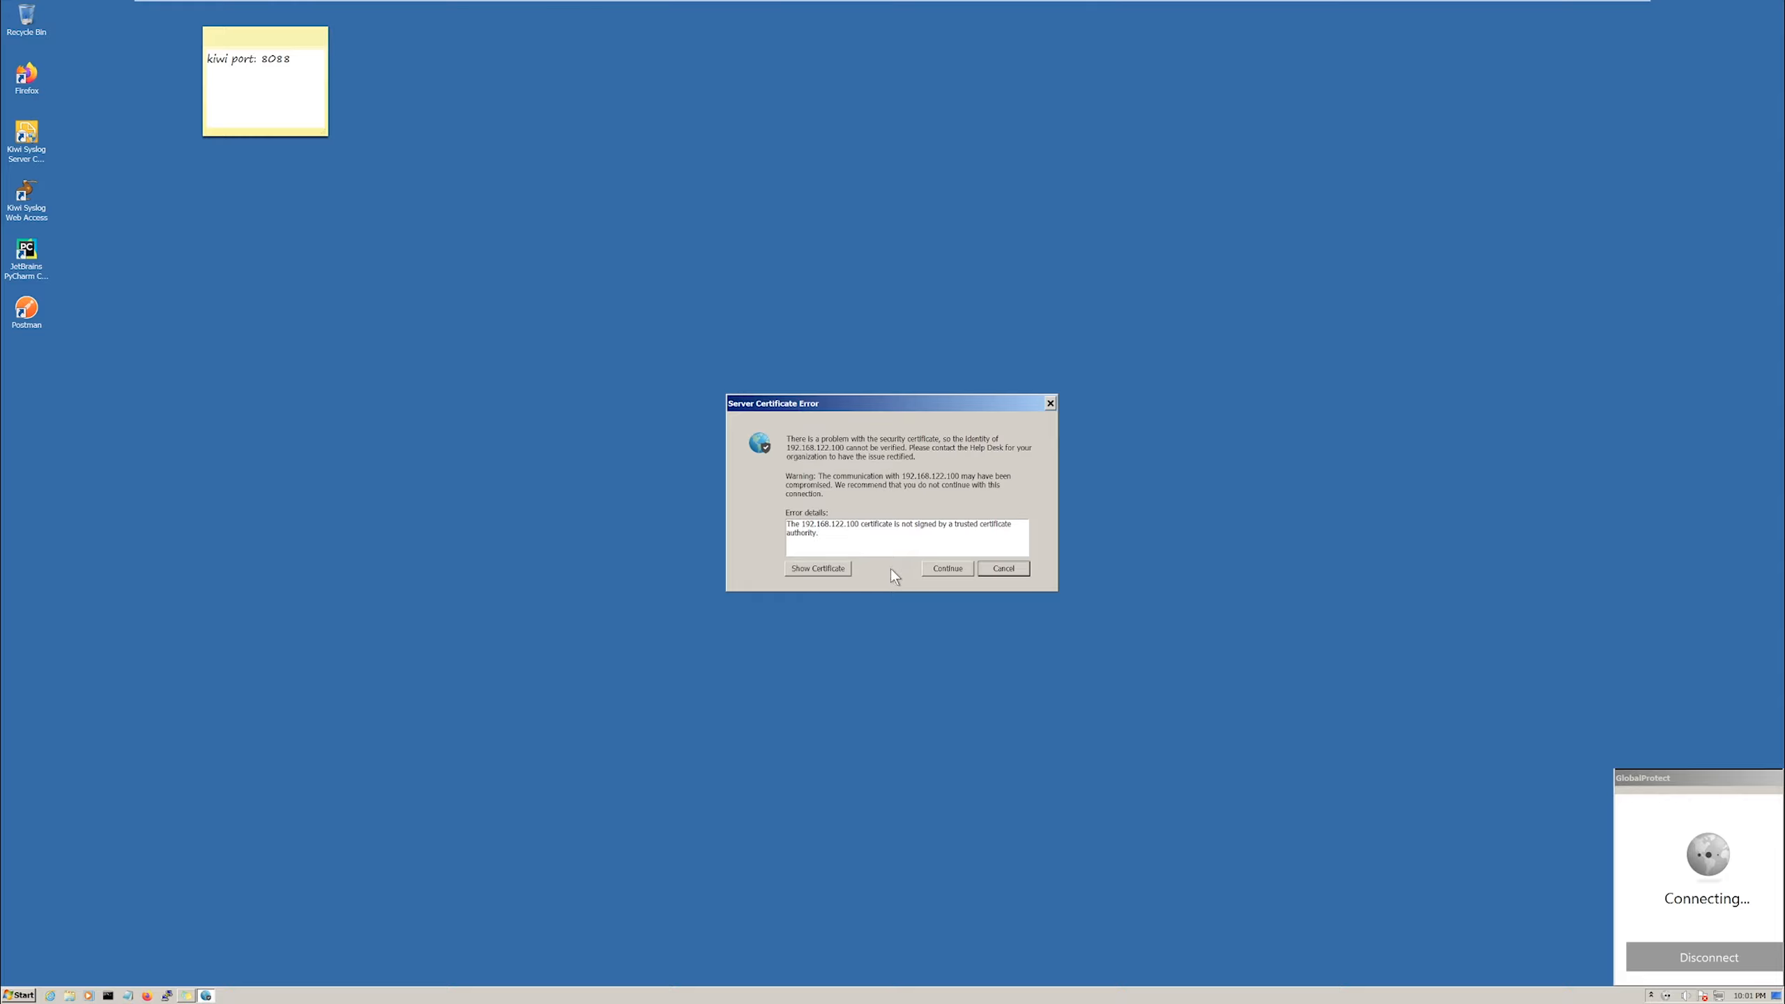
left_click(948, 568)
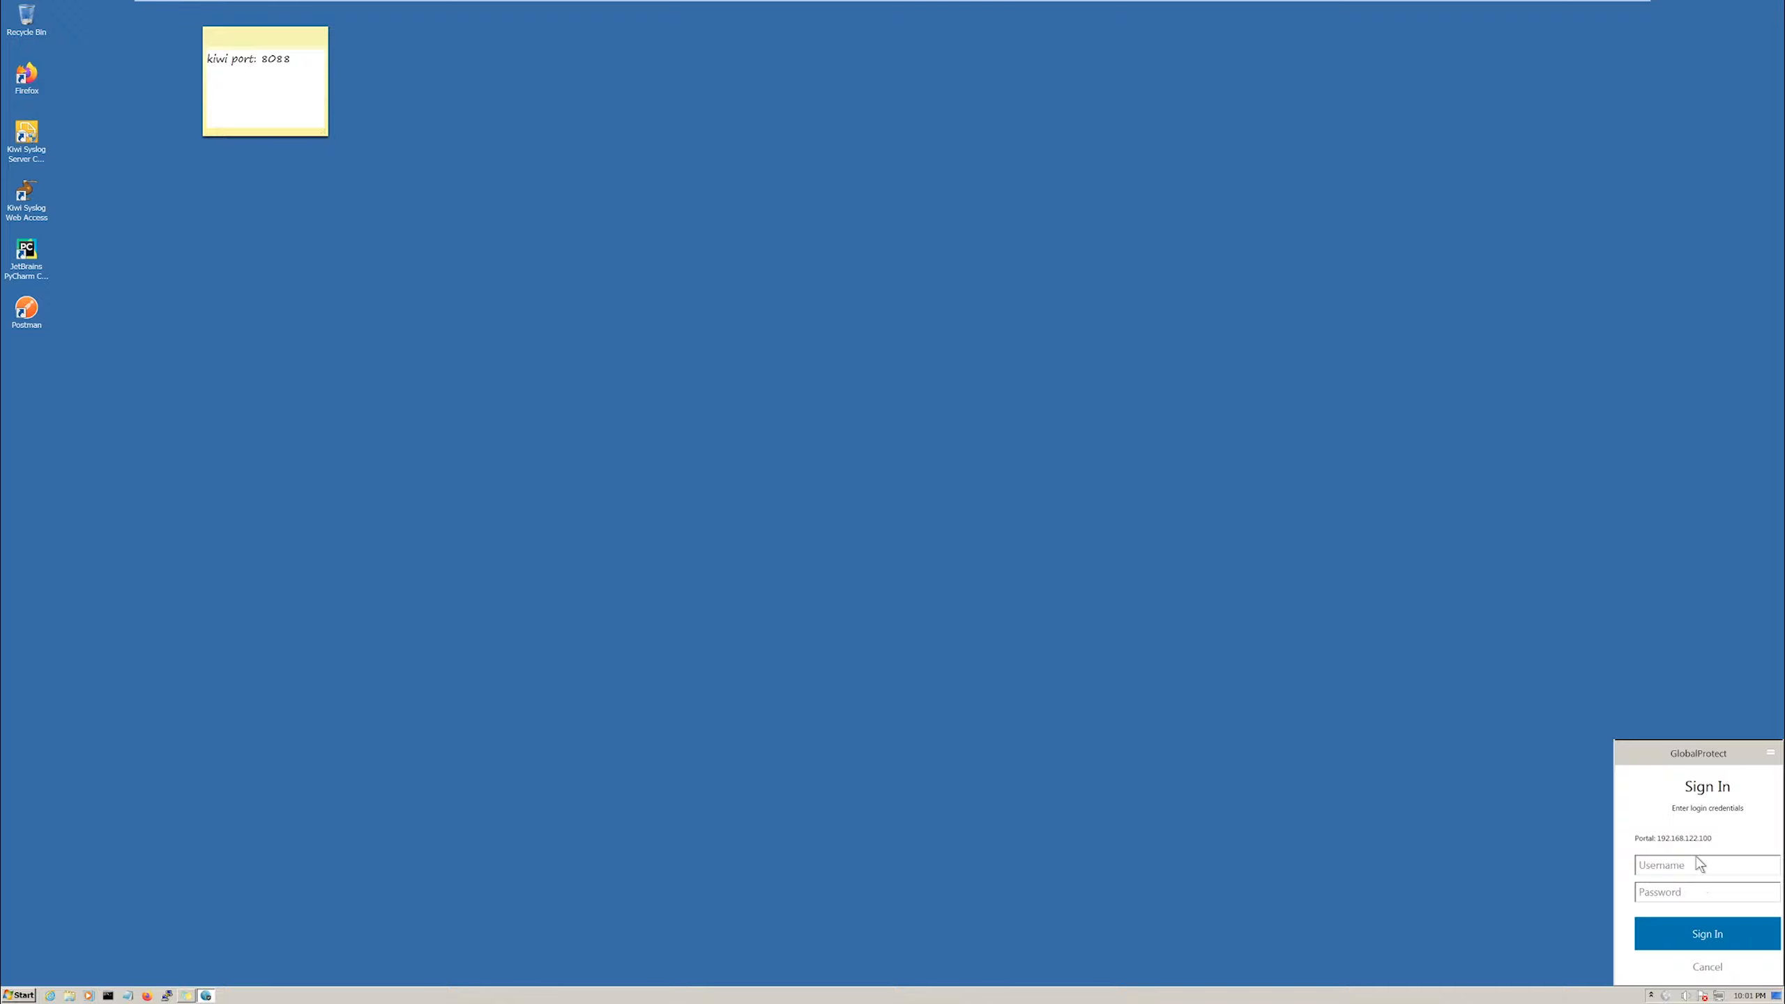
Sign in to the portal from the GlobalProtect agent with the account username and password
left_click(1700, 865)
type("venkatq")
key("BackSpace")
key("BackSpace")
type("********")
key("Return")
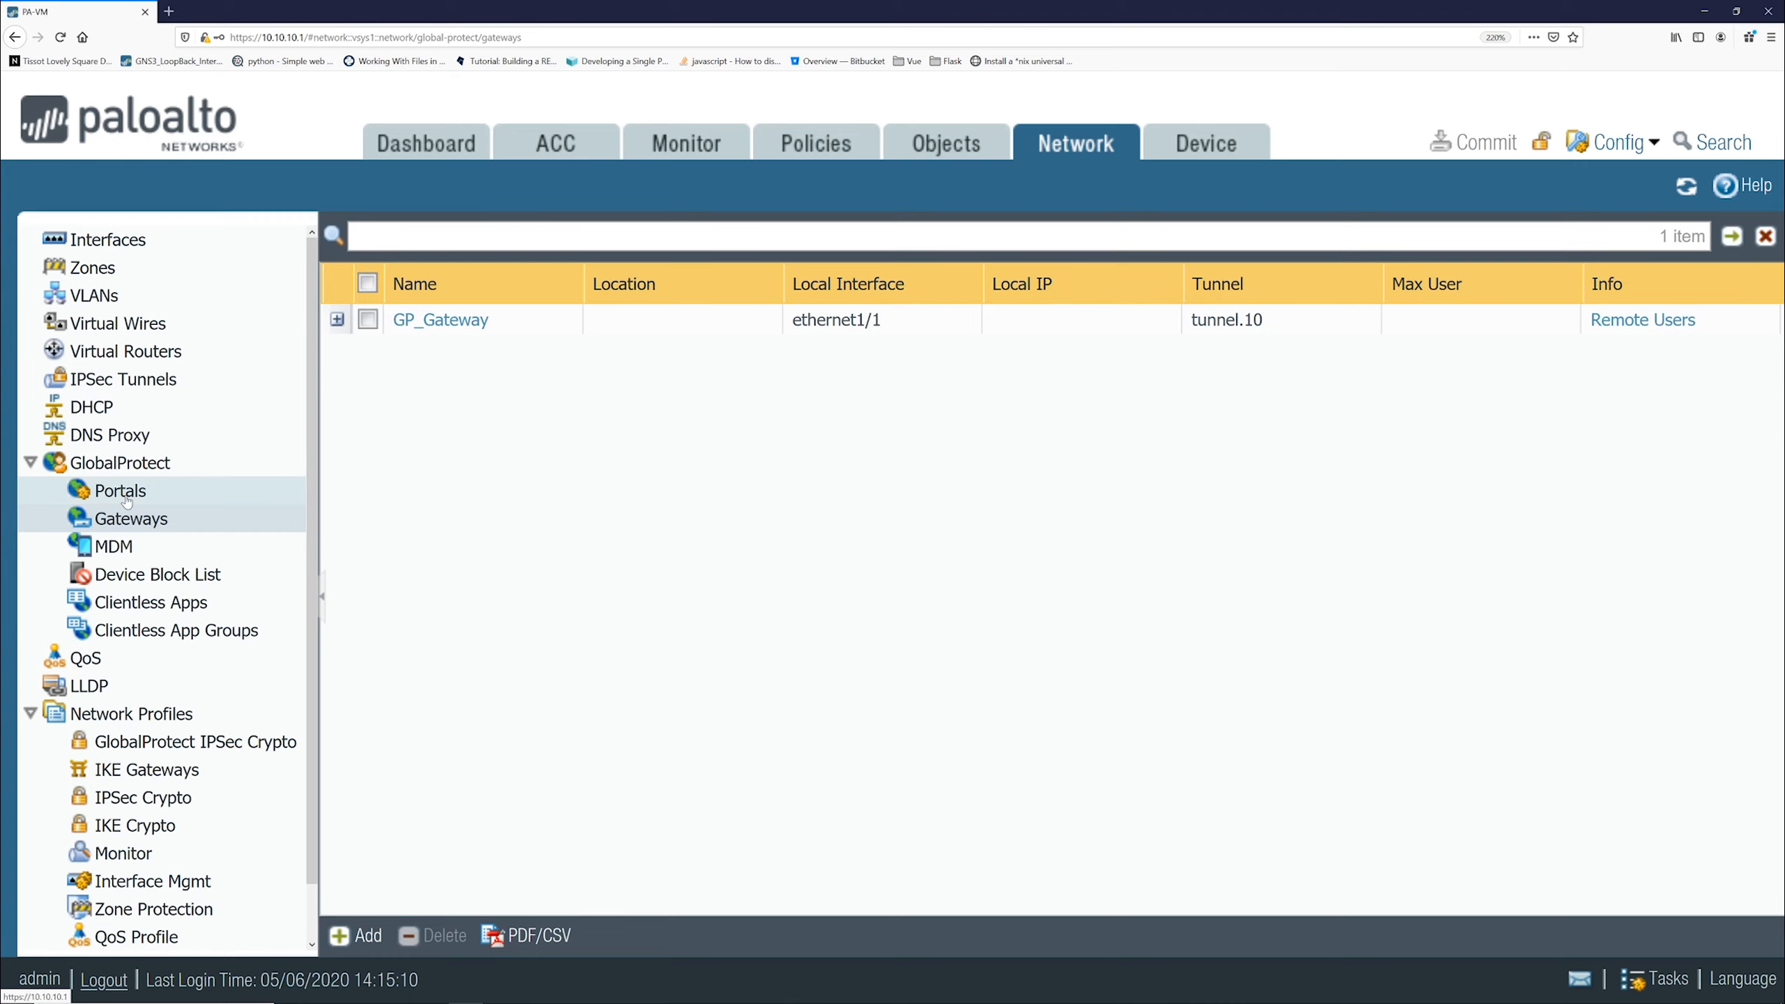
Switch to the firewall's web interface, add GP_remote as a trusted root CA in the GP_Remote portal's agent settings and save the portal
left_click(126, 501)
left_click(430, 352)
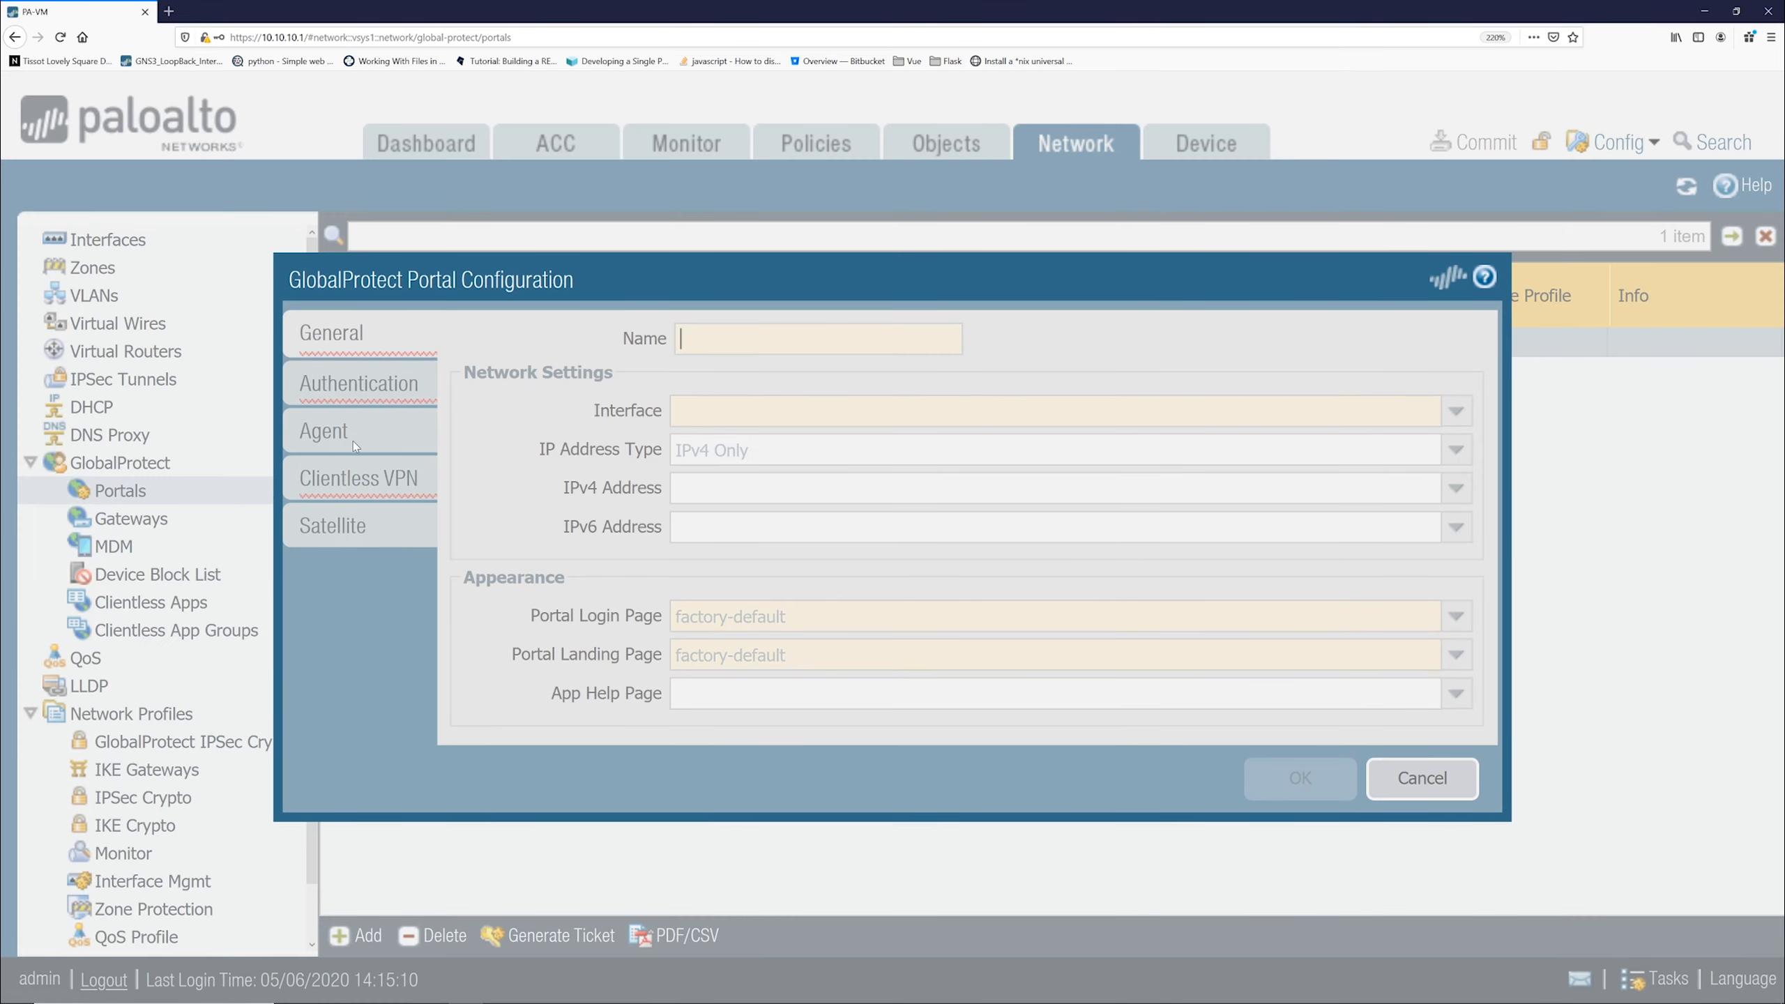
left_click(340, 439)
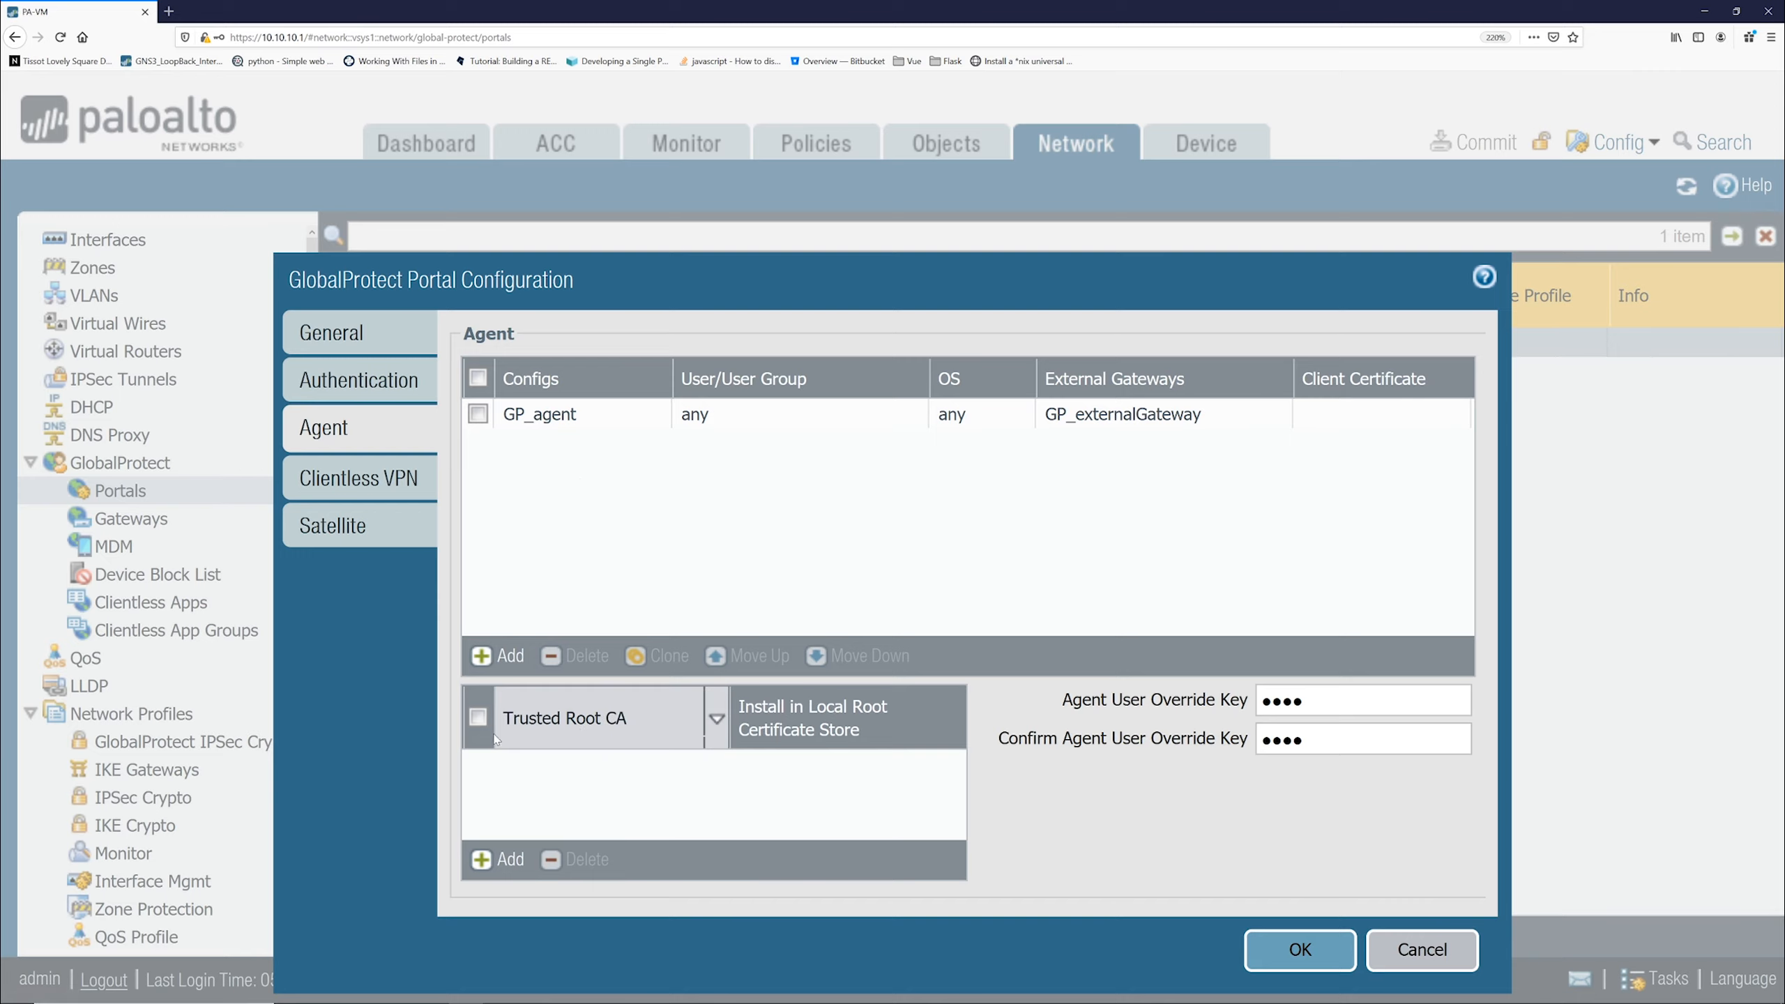
left_click(498, 859)
left_click(563, 802)
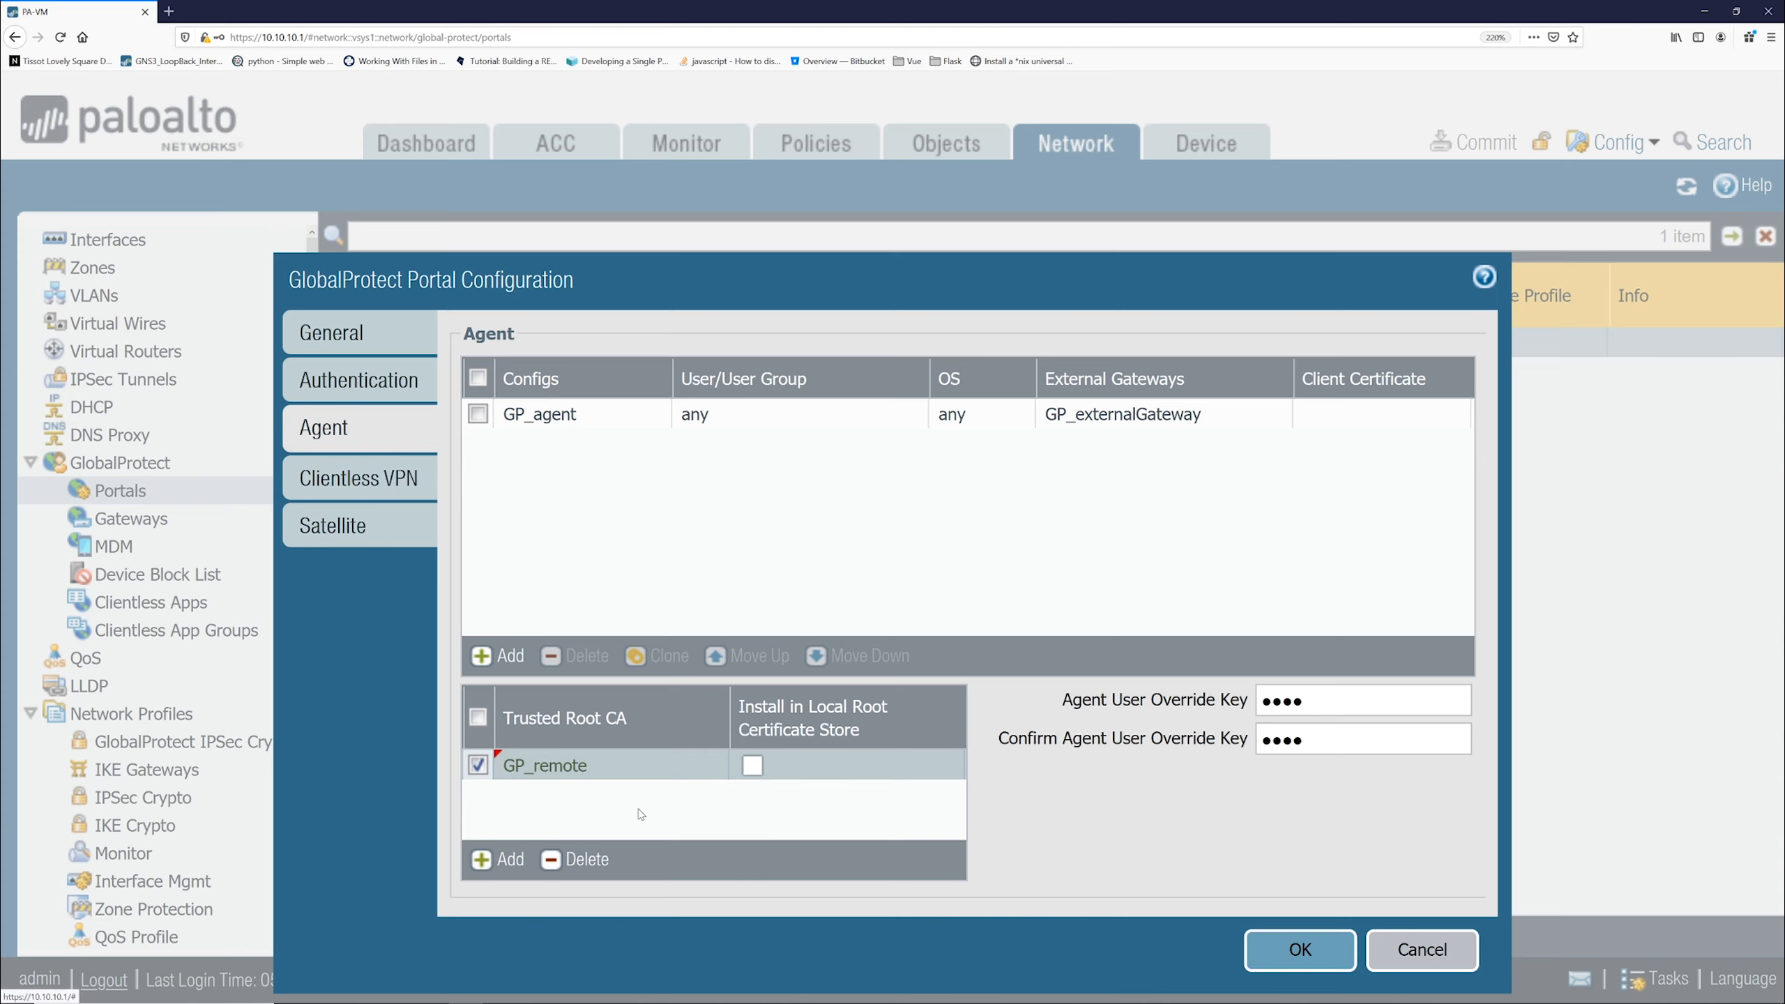
left_click(622, 808)
left_click(1296, 950)
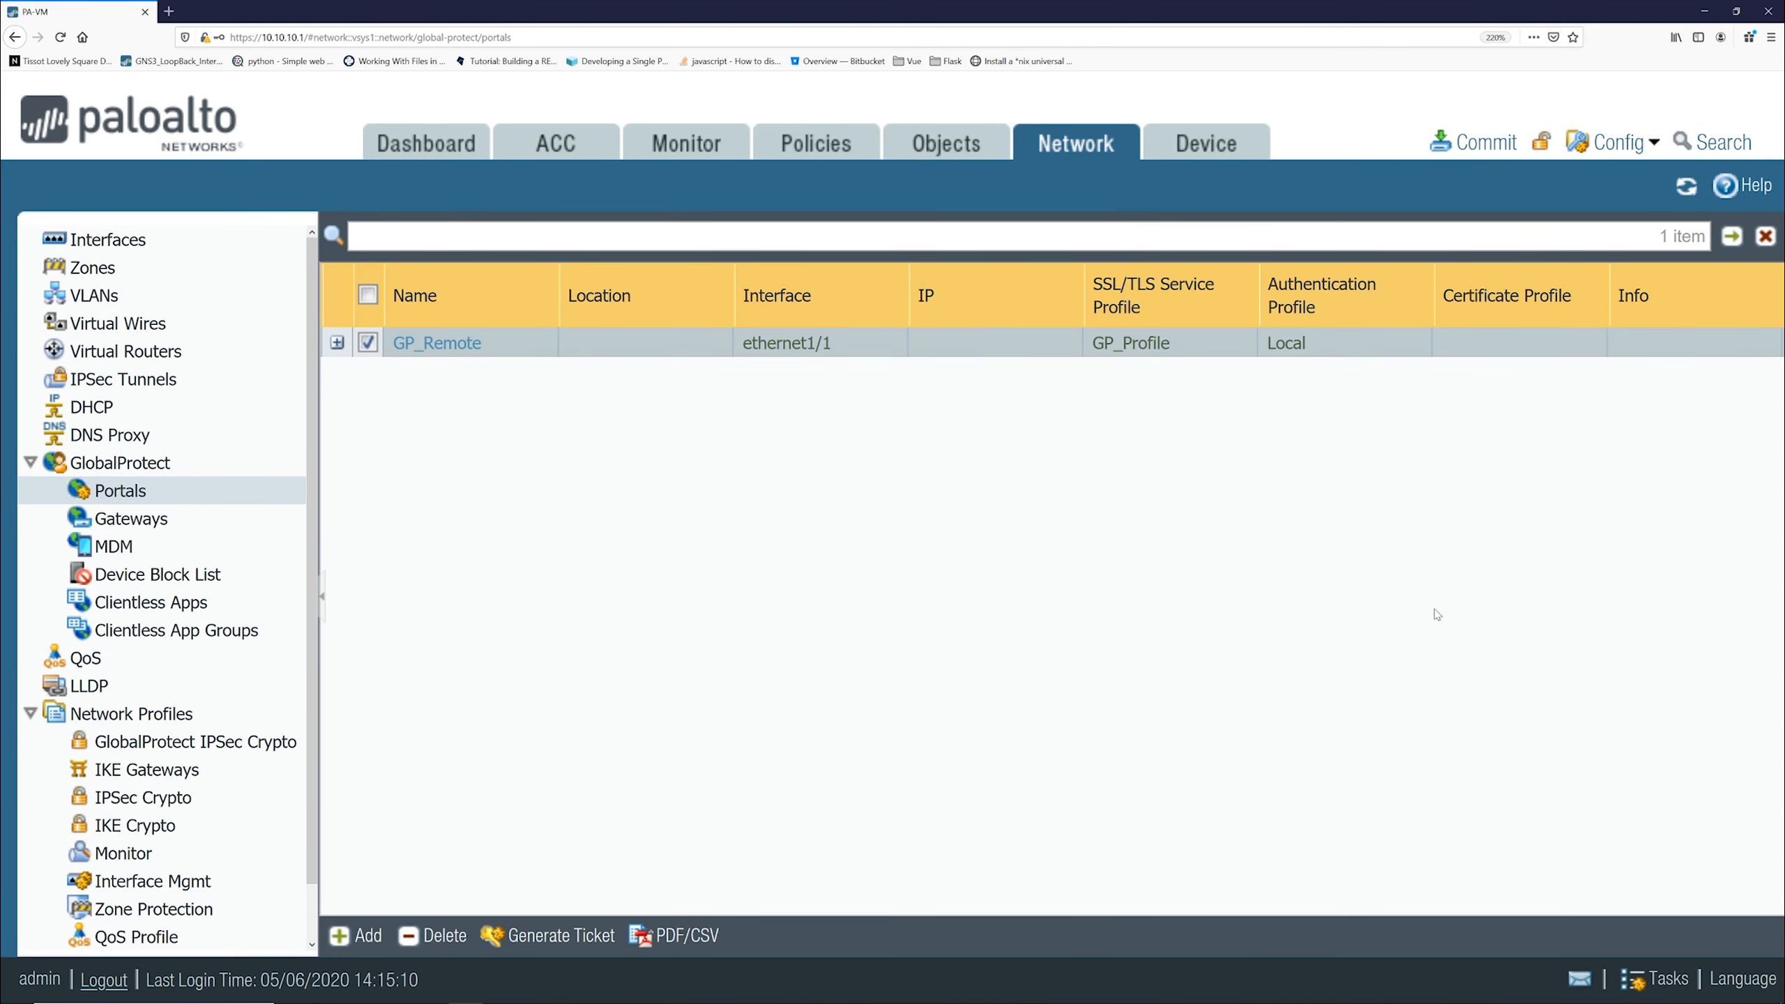
Commit all changes for the updated GP_Remote portal and close the commit status
left_click(1488, 145)
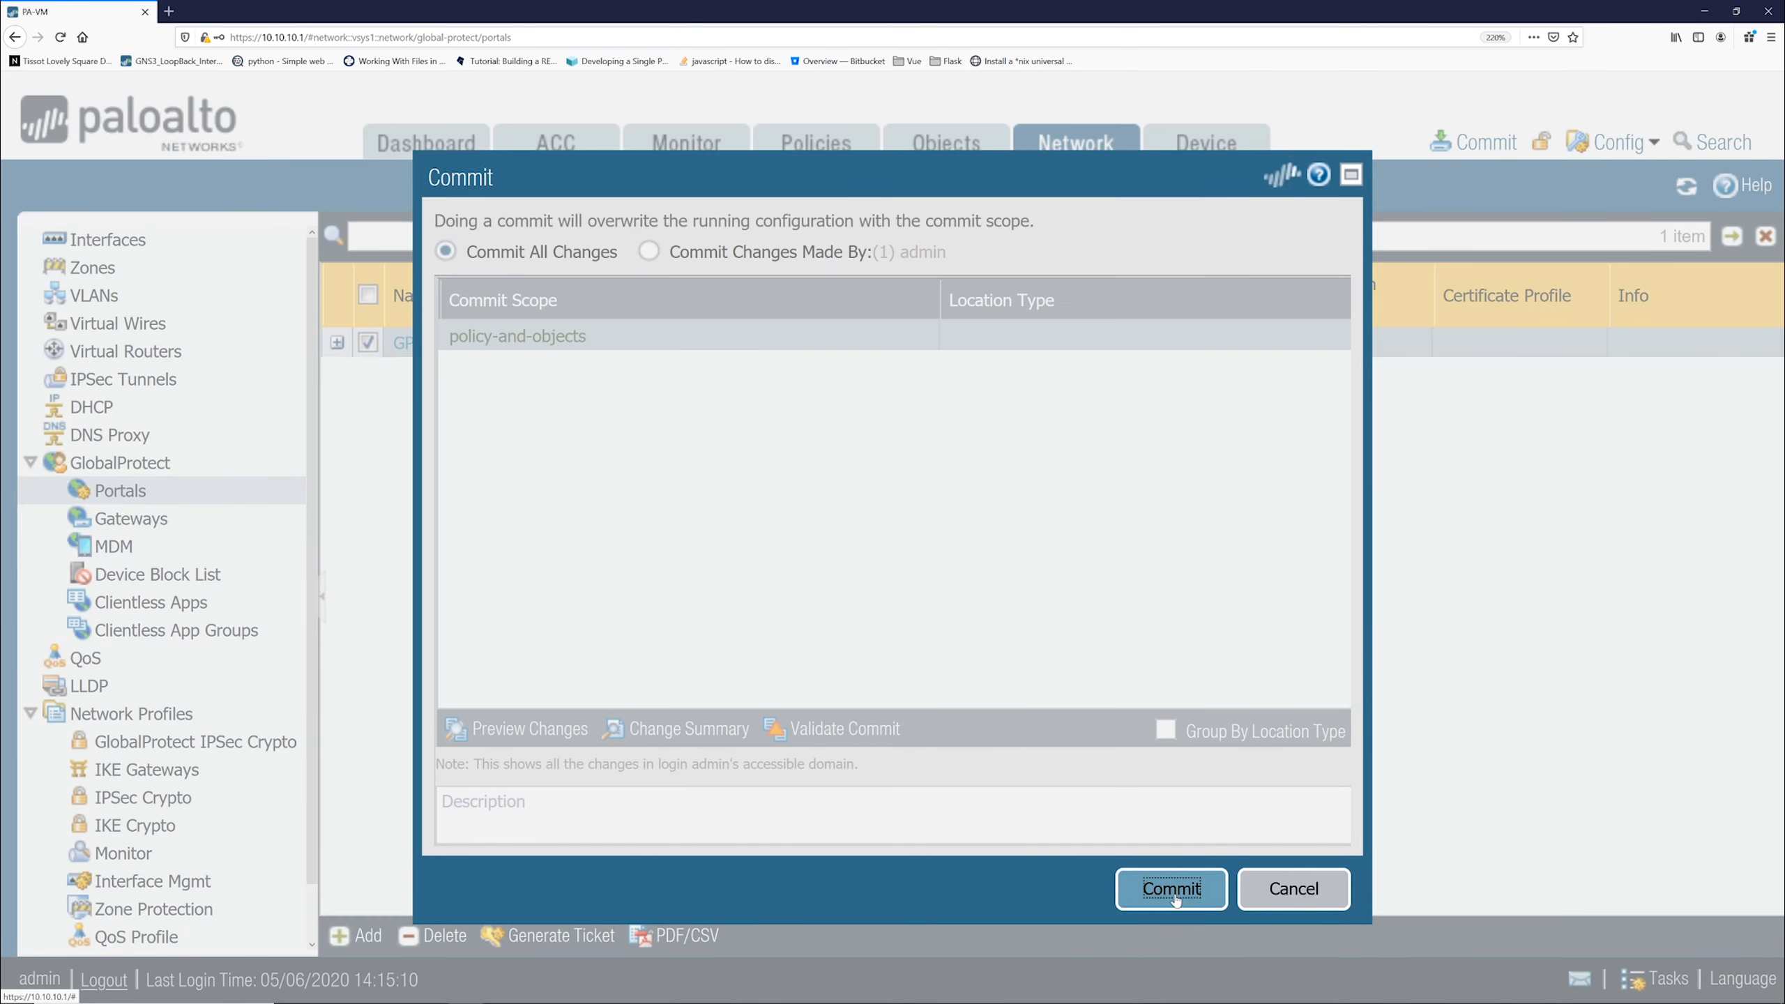
left_click(1172, 891)
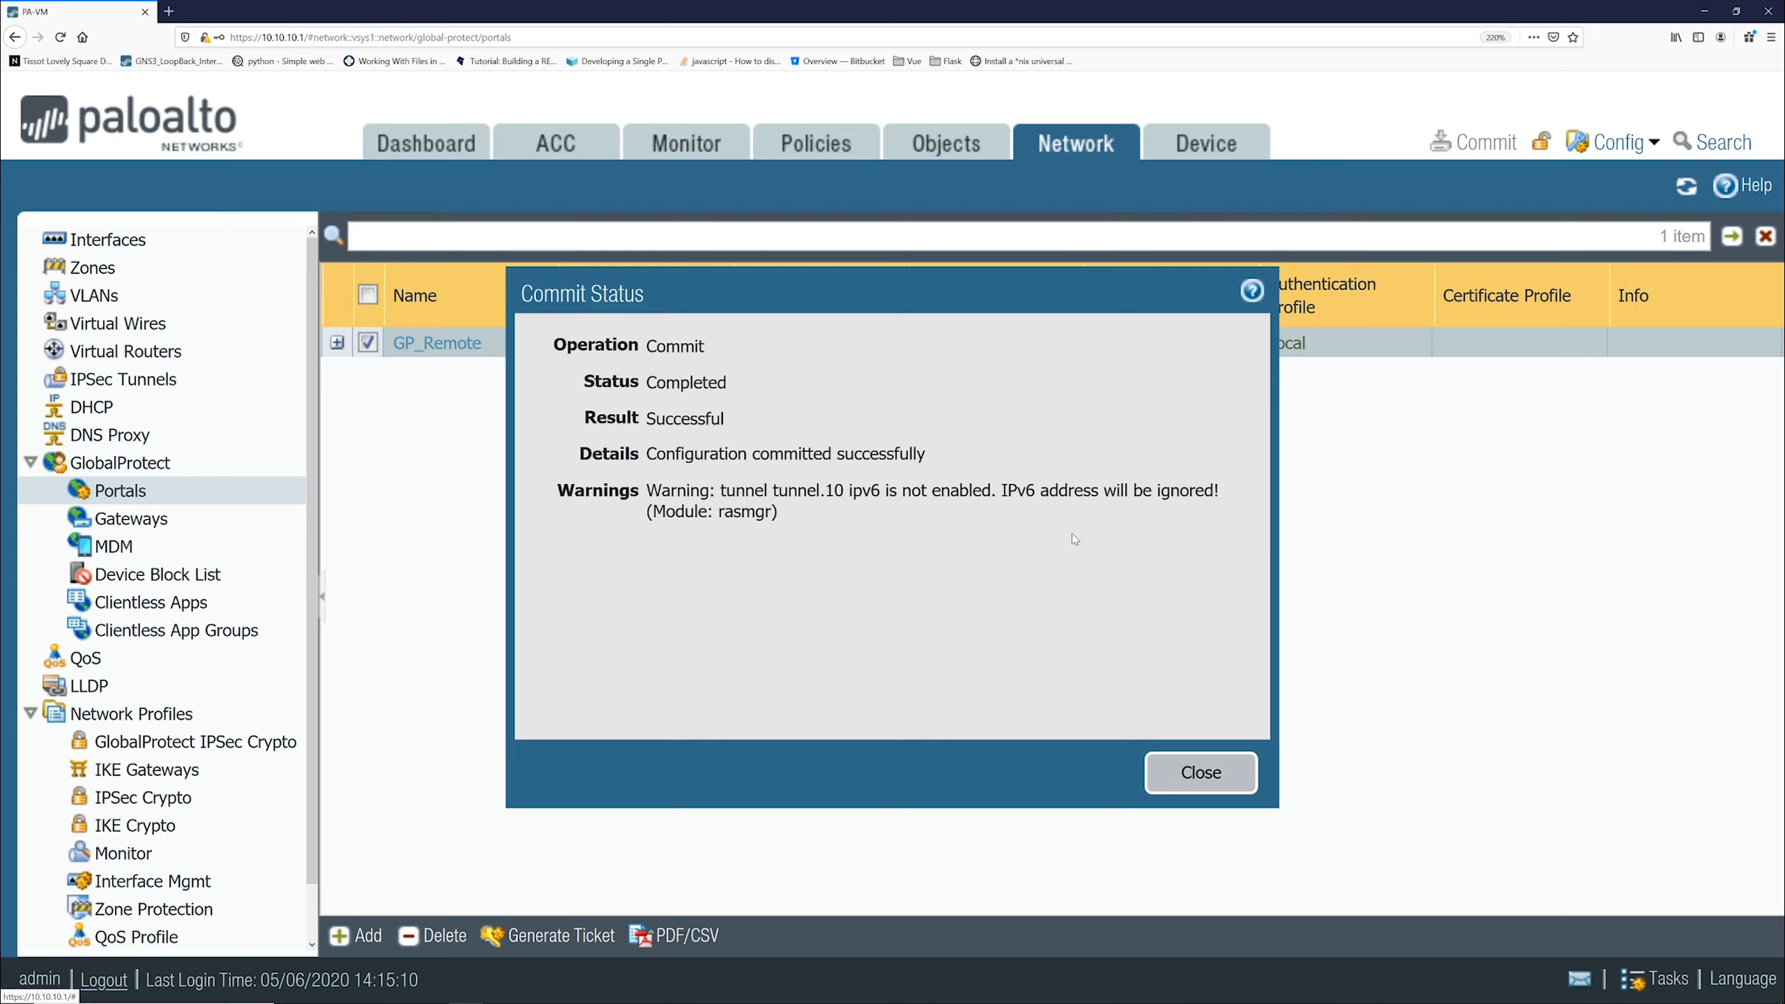
left_click(1194, 772)
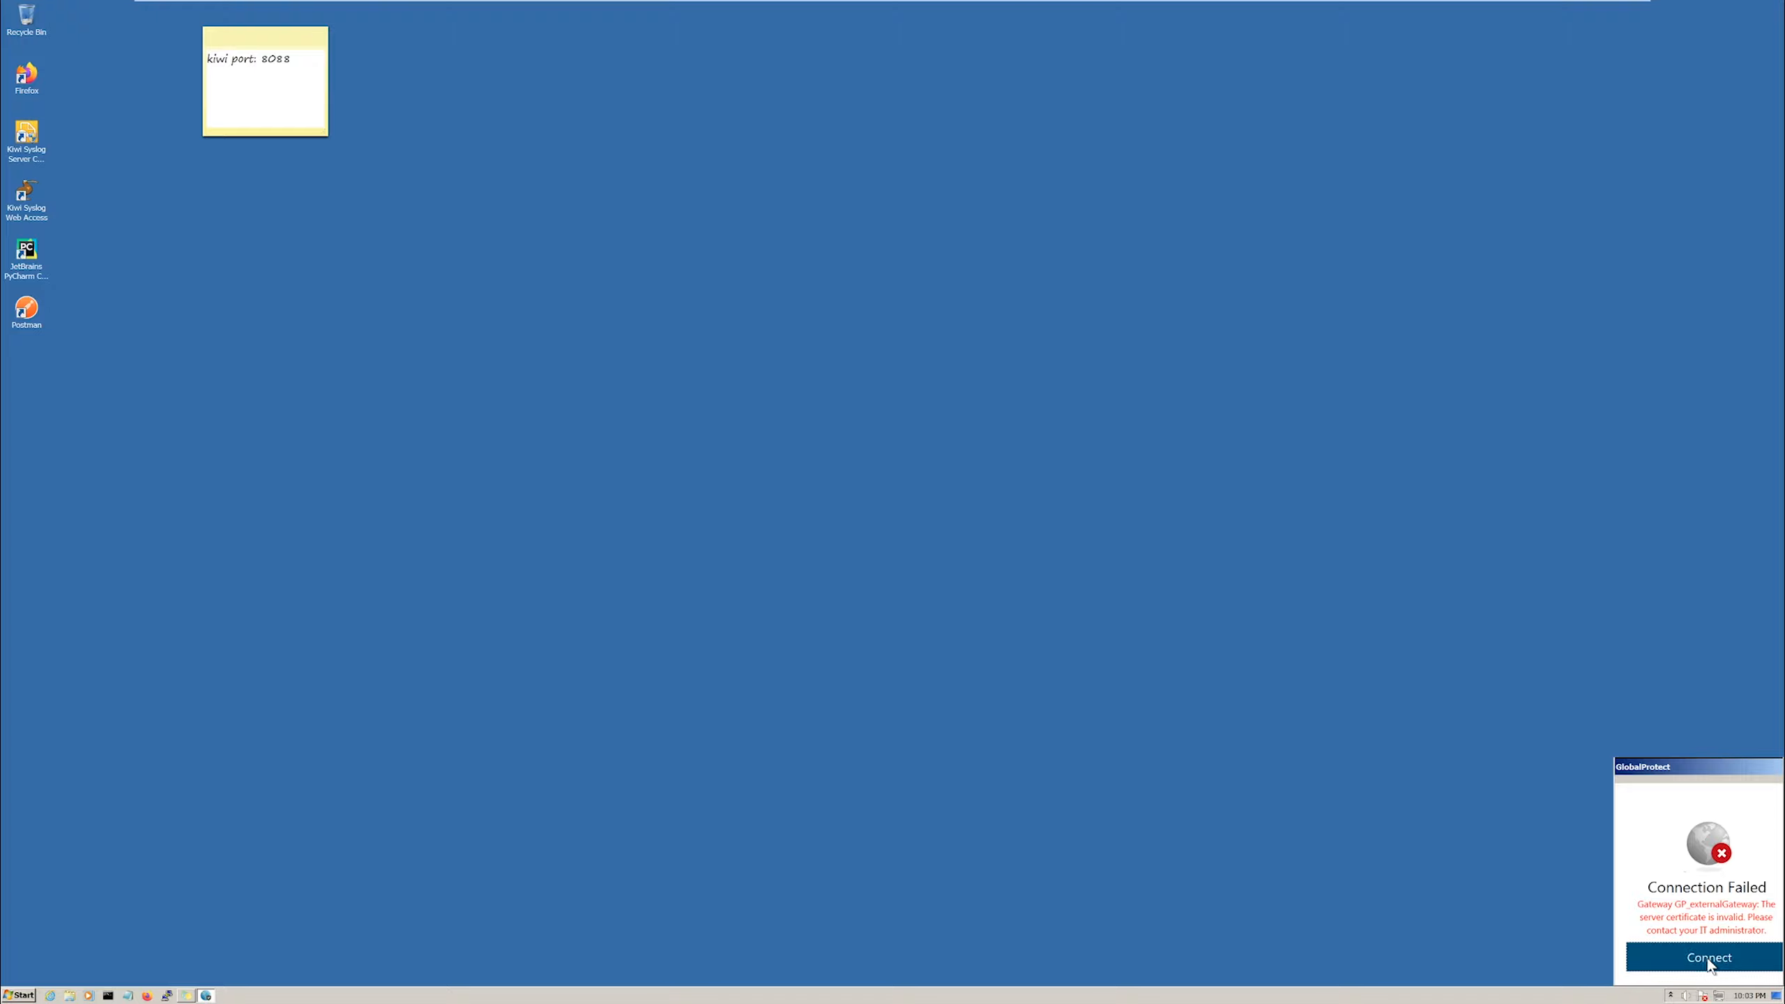
Connect to the VPN with the GlobalProtect agent and examine the gateway's connection details in its settings, closing them when done
left_click(1709, 962)
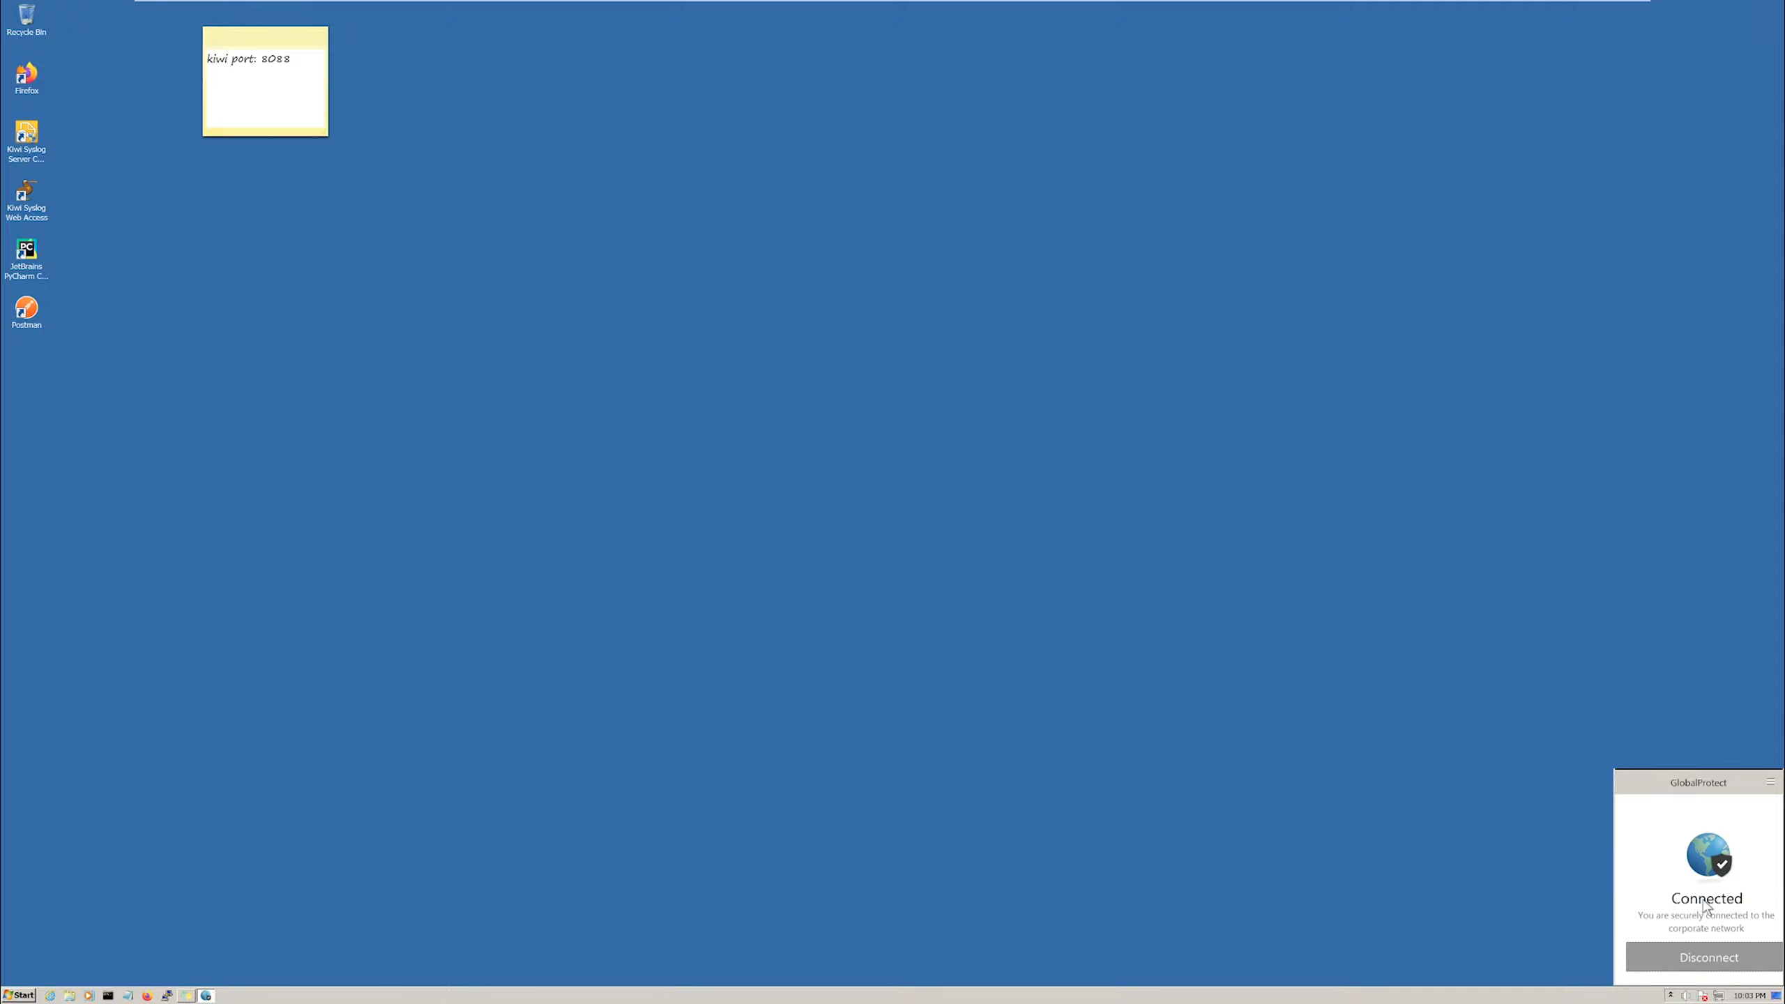
left_click(1773, 785)
left_click(1740, 788)
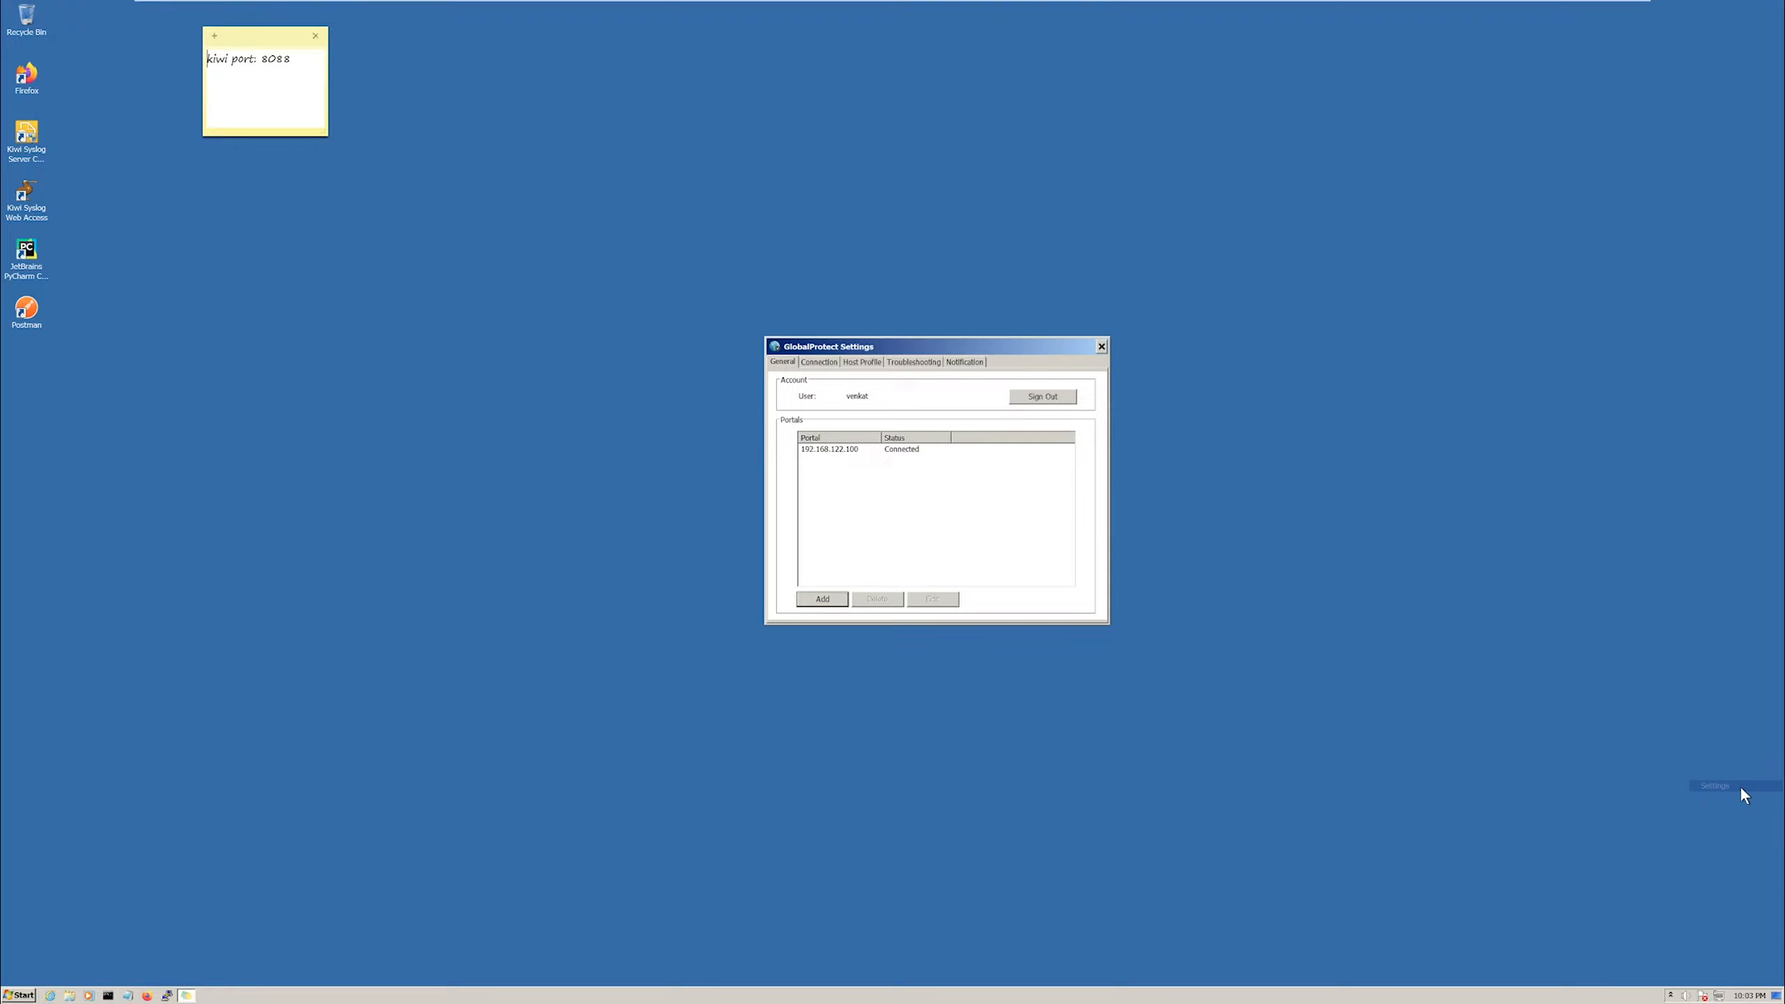
left_click(823, 363)
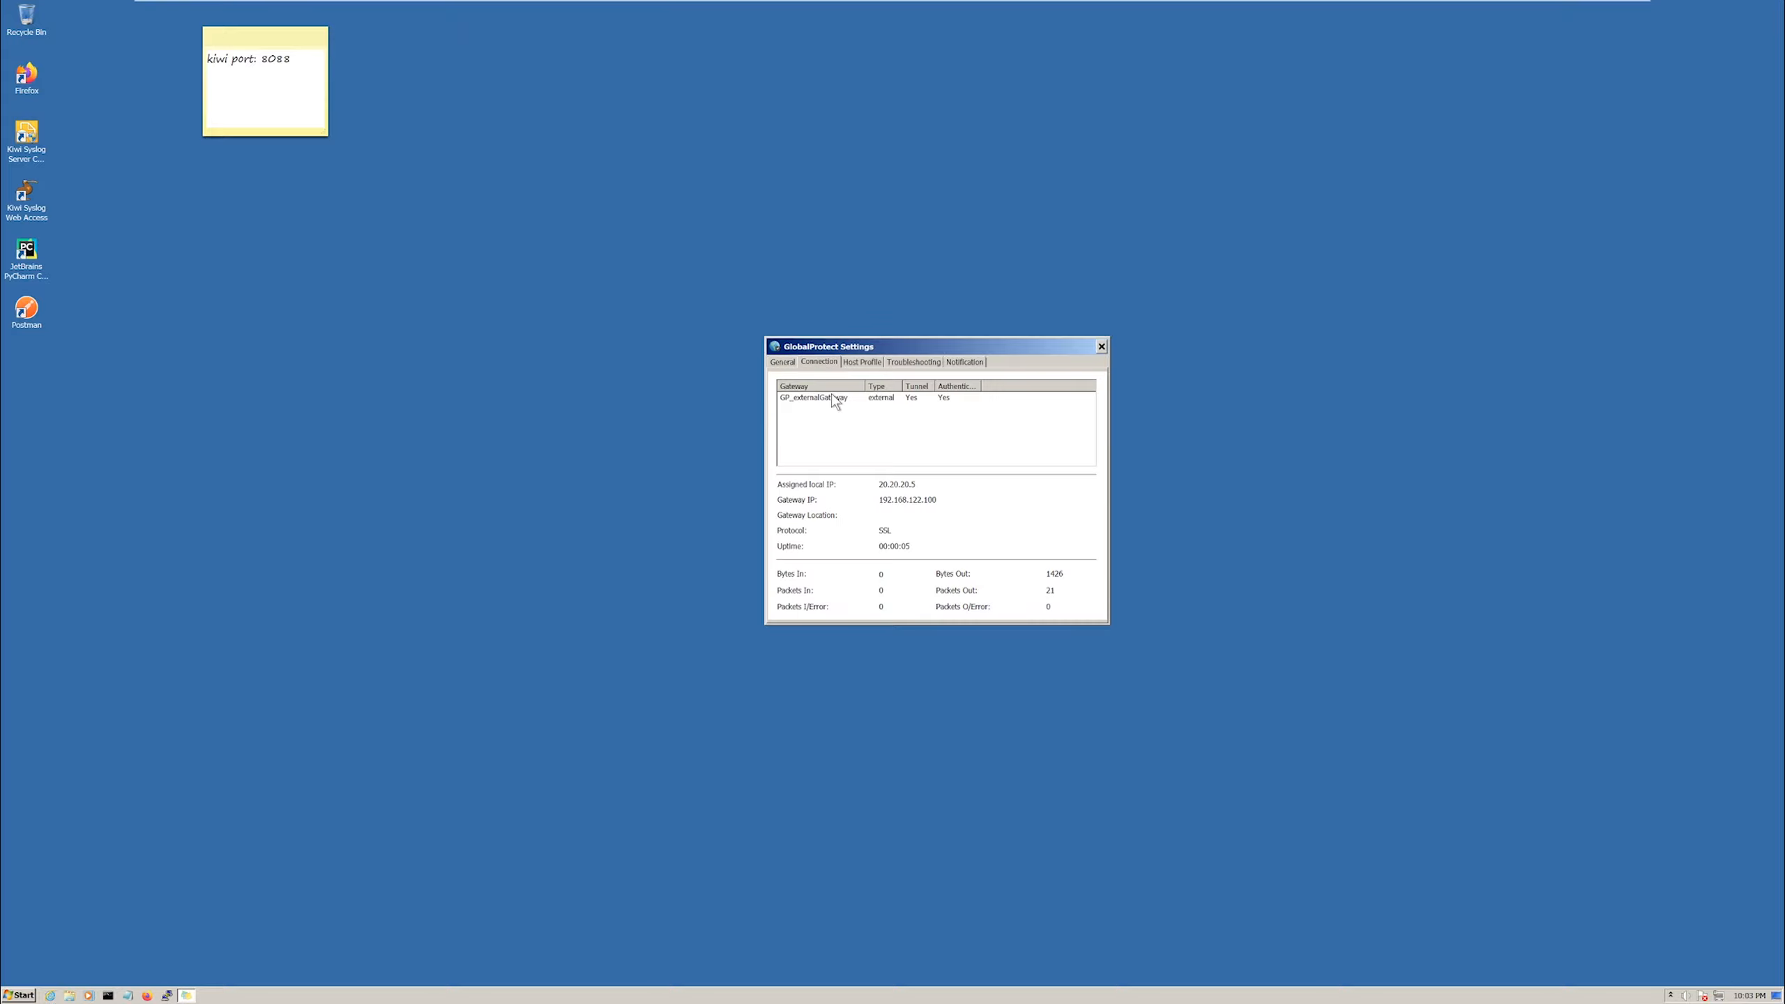
left_click(883, 399)
left_click(917, 400)
left_click(1101, 346)
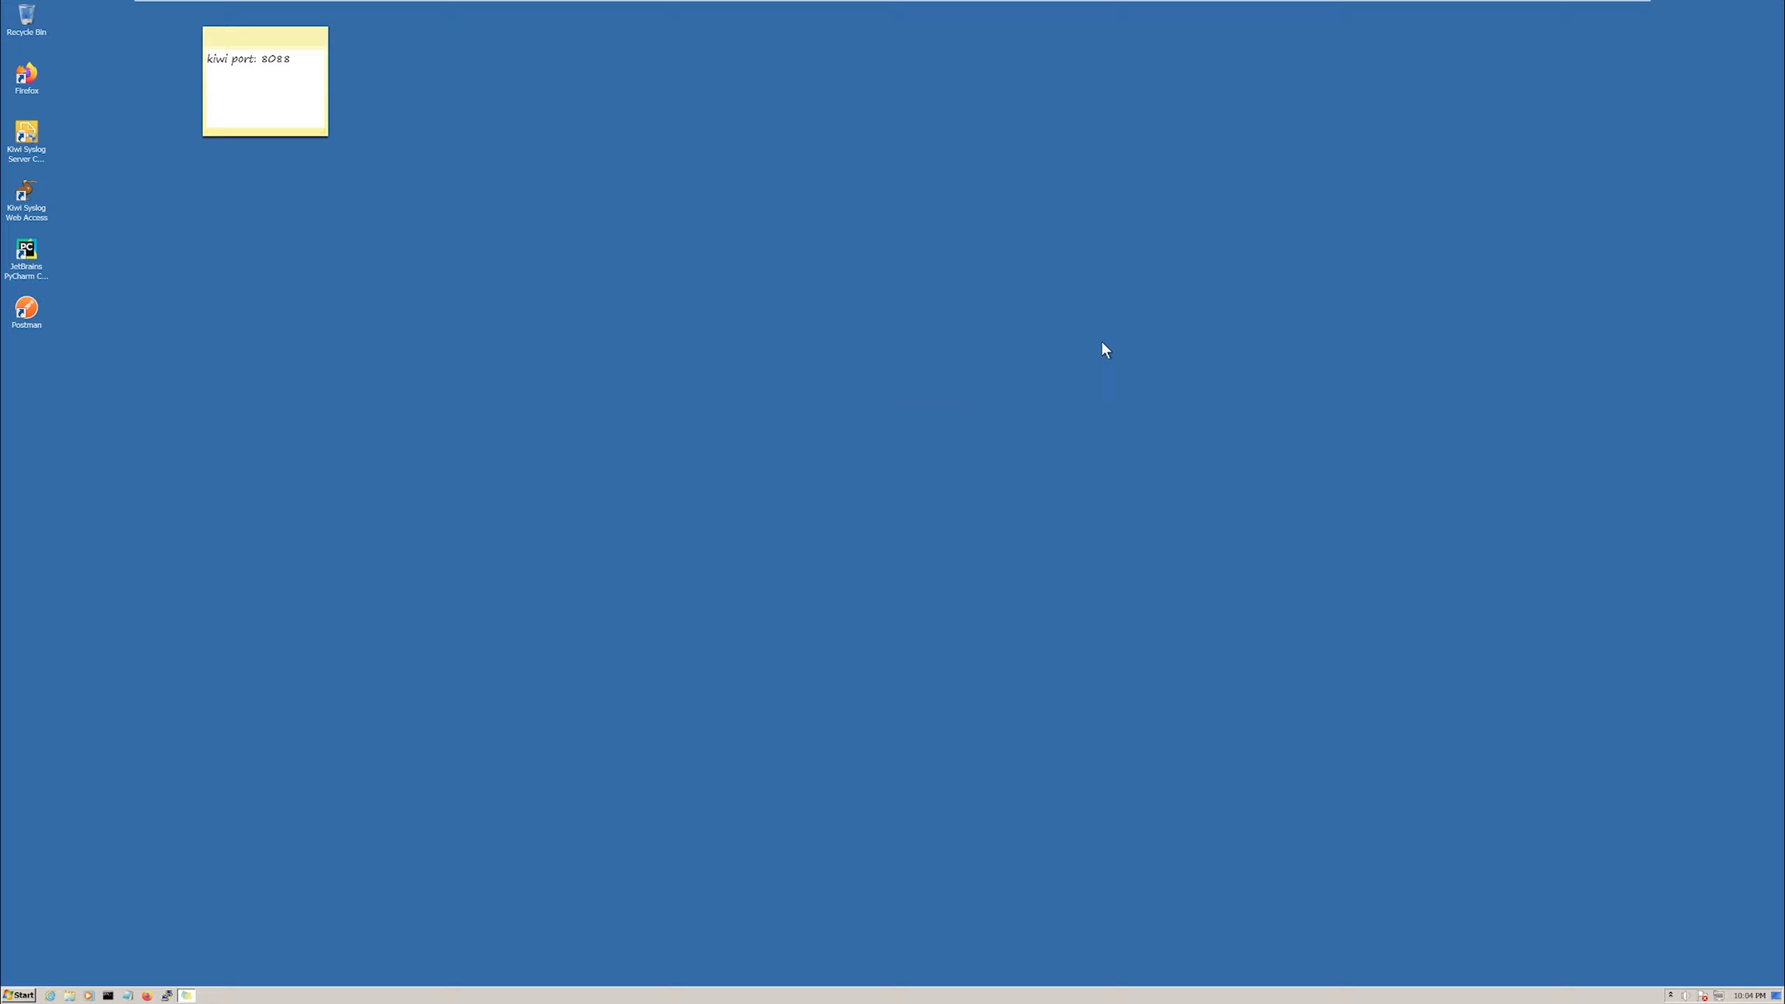
Switch to Command Prompt, run ipconfig to check the IPv4 addresses of the Ethernet adapters, and close the window
left_click(108, 995)
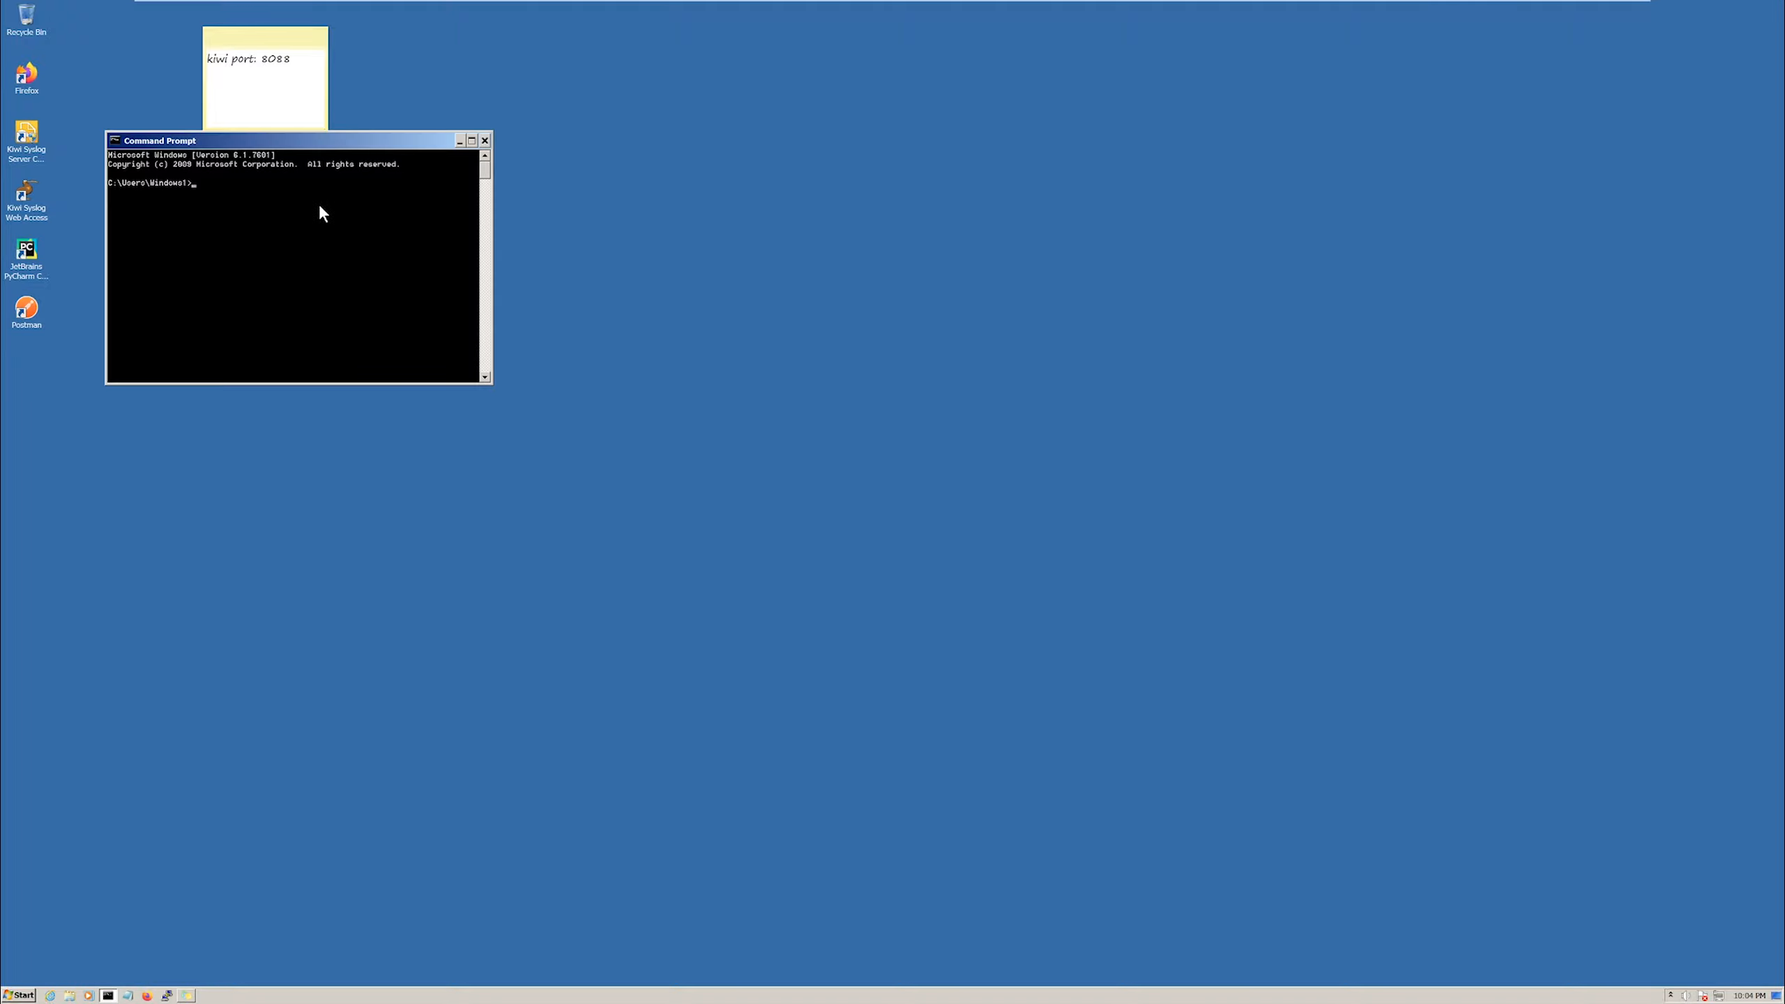
type("ipc")
type("onfi")
type("onf")
key("Return")
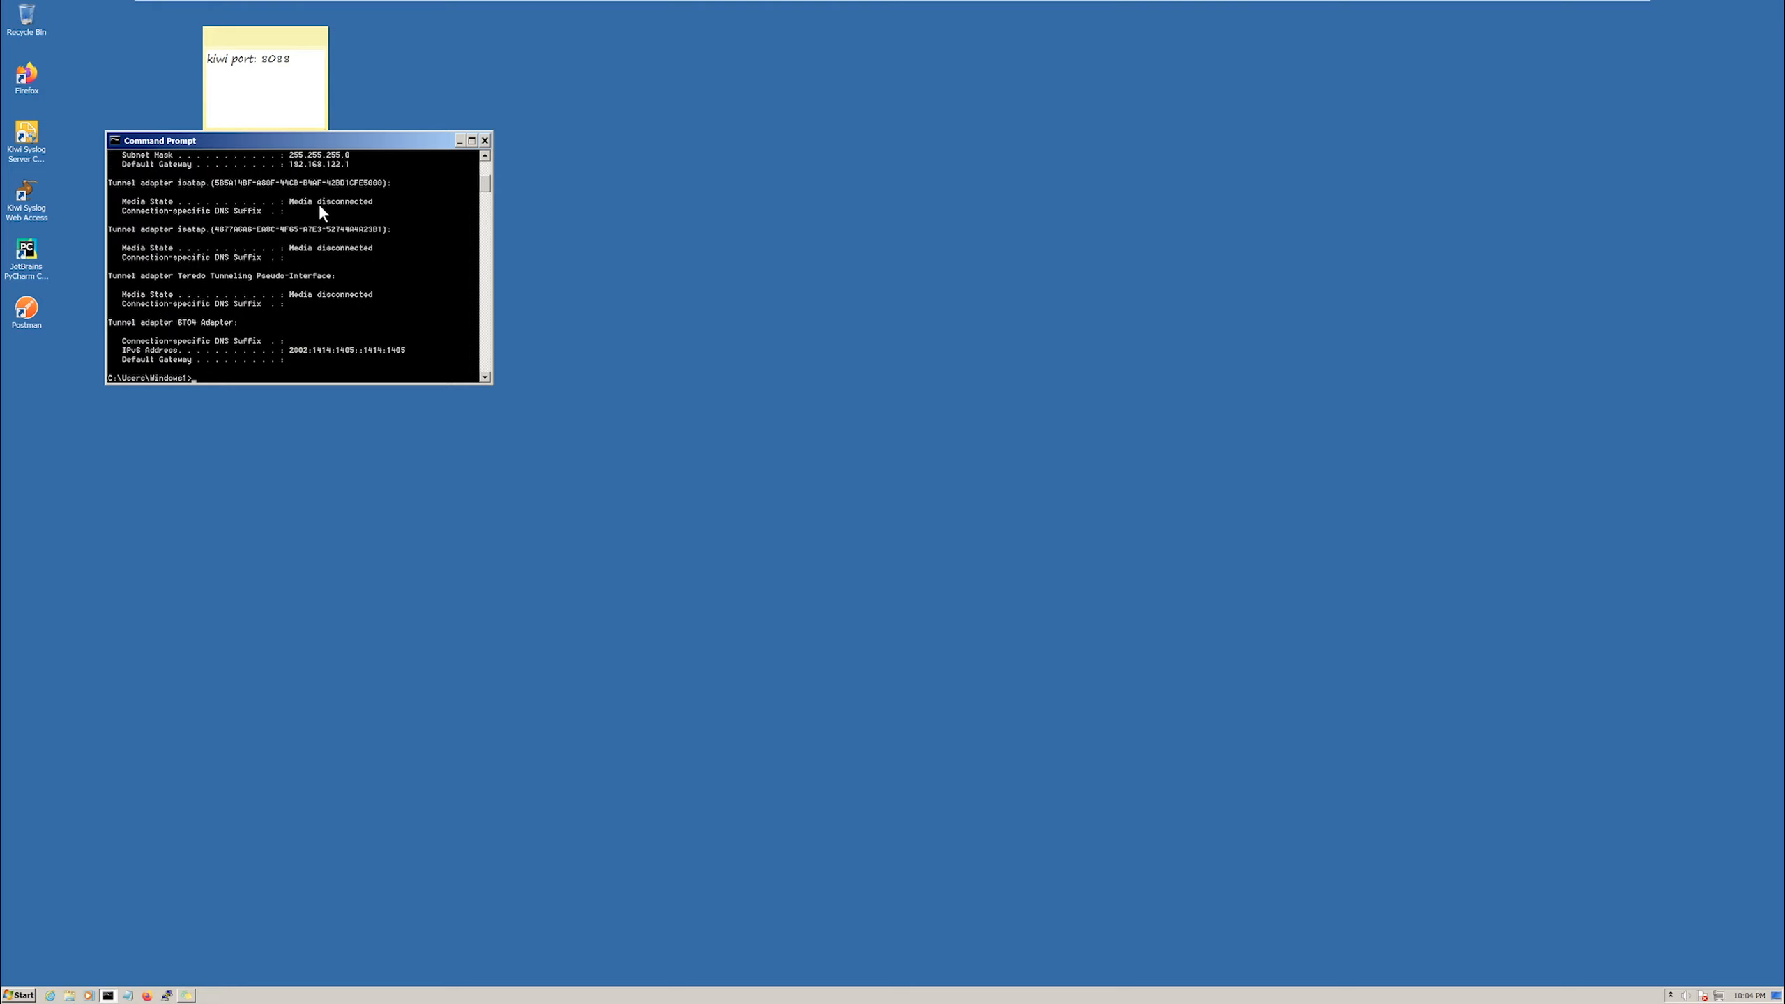
scroll(318, 255, "up", 3)
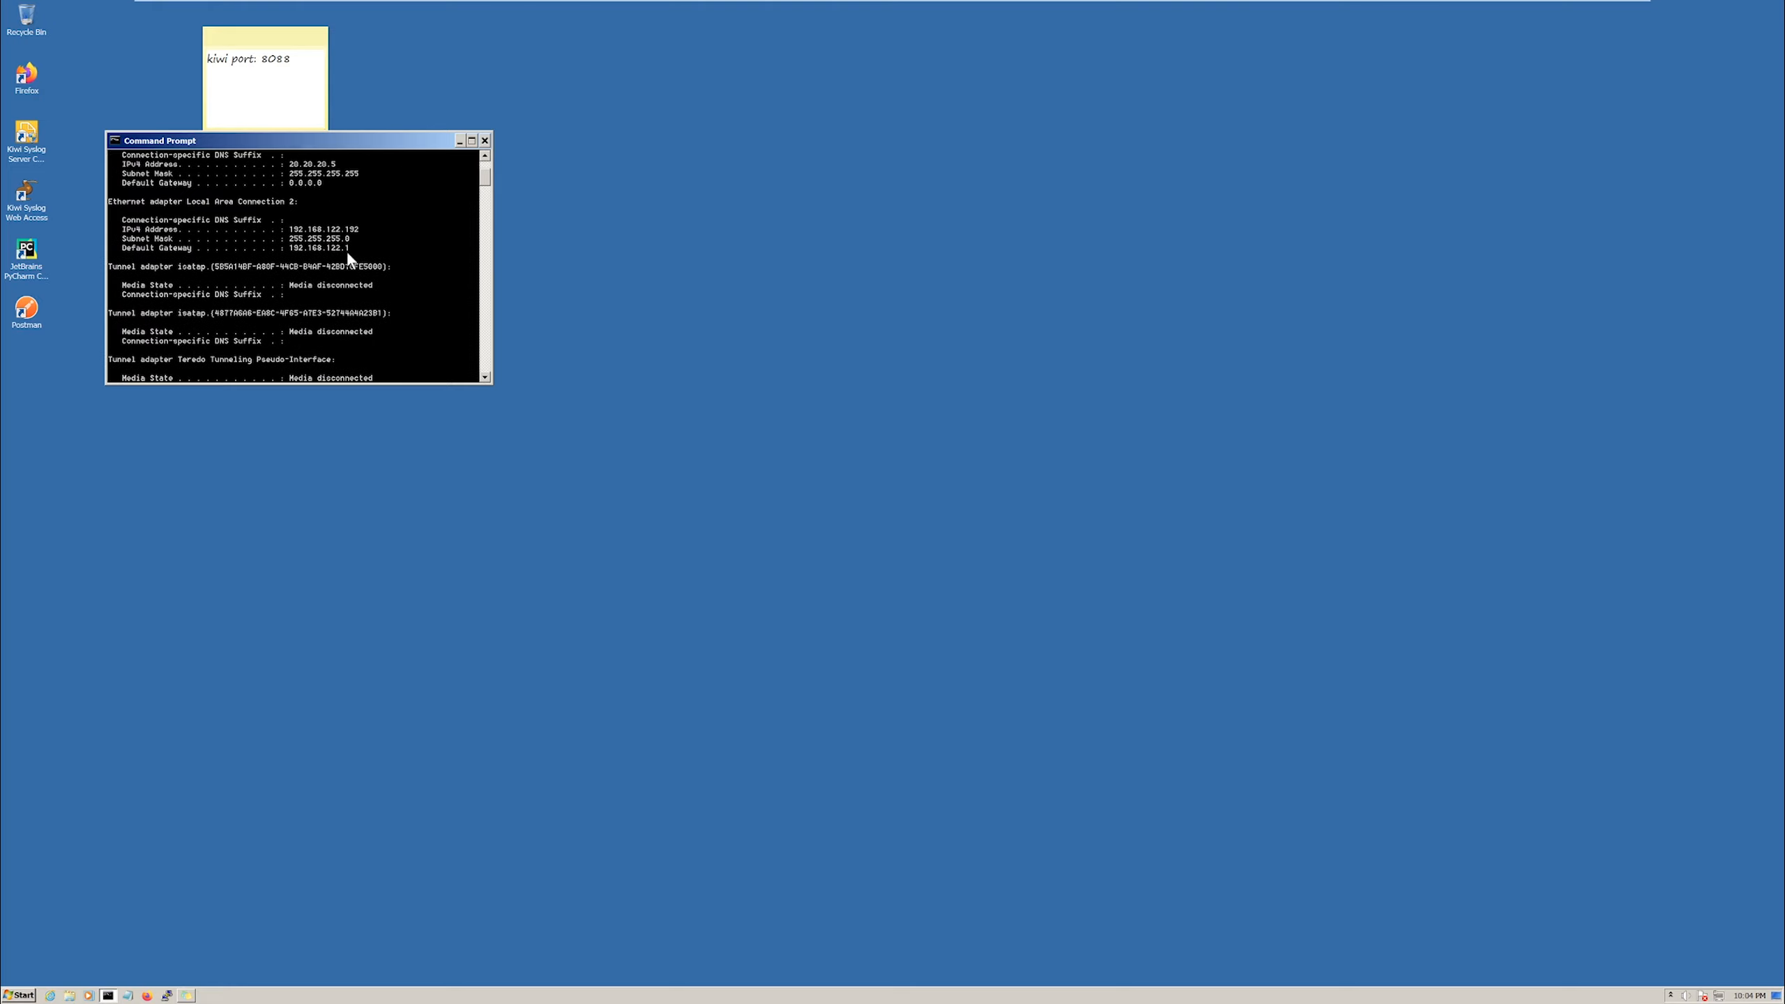
scroll(358, 229, "up", 3)
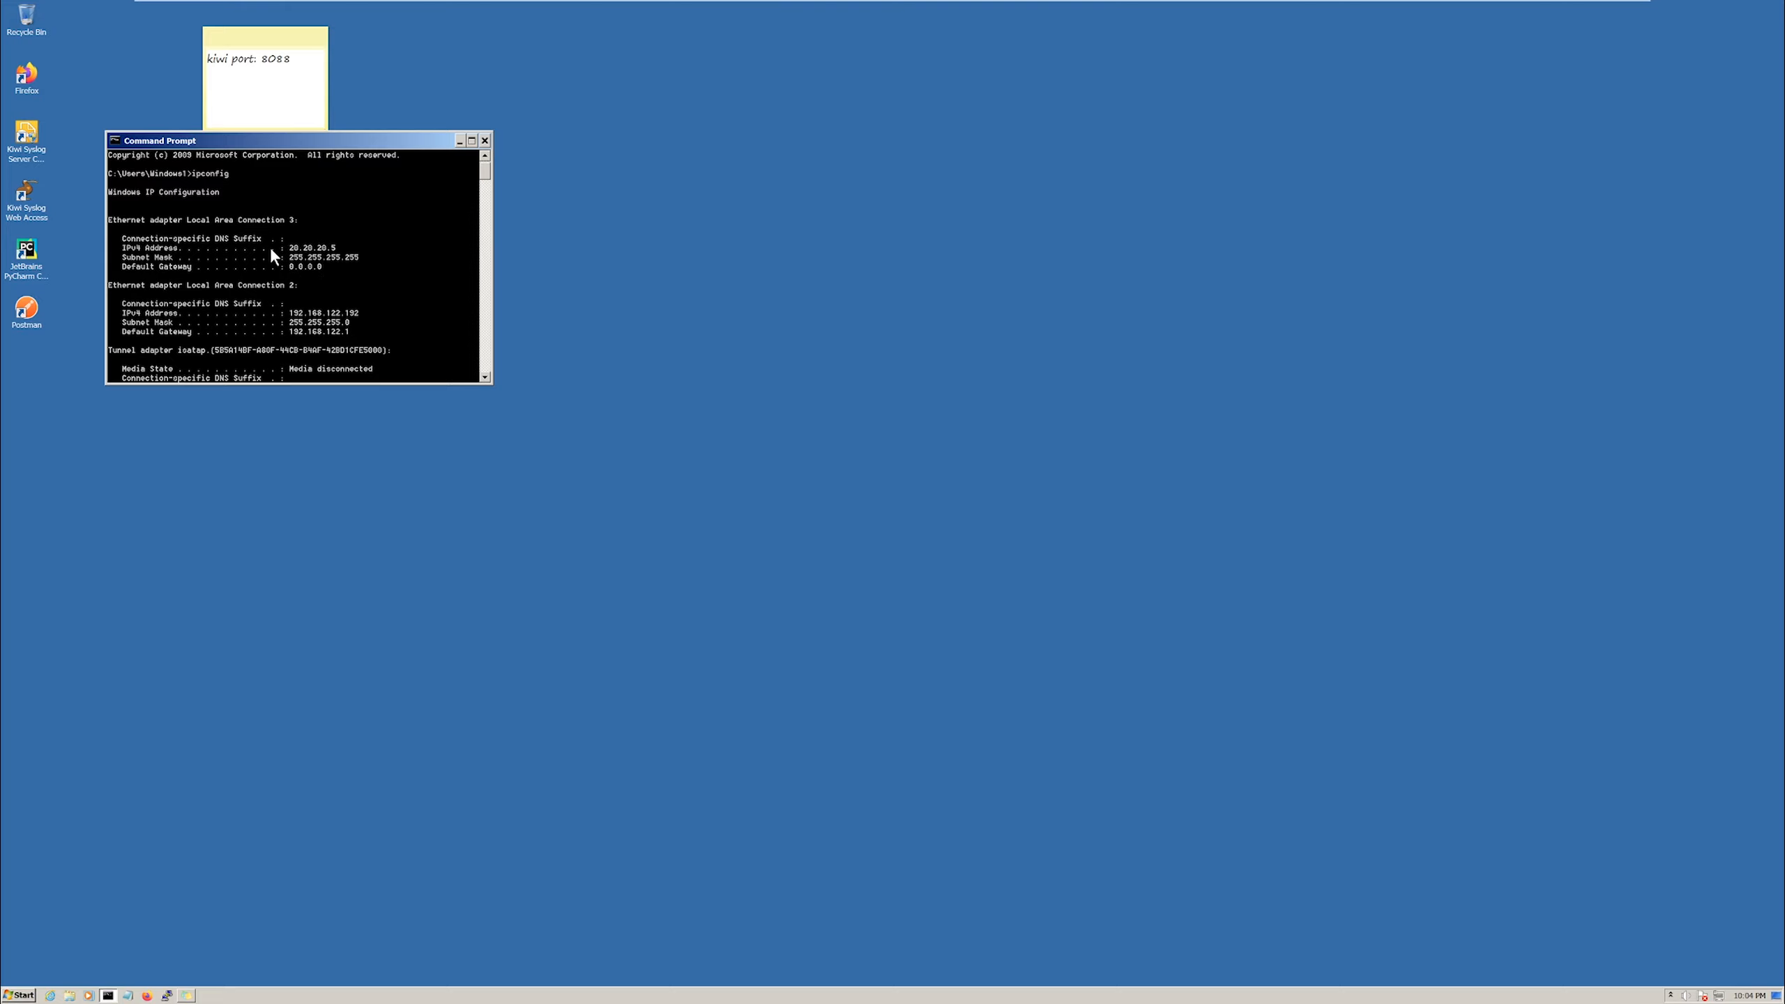
left_click(484, 140)
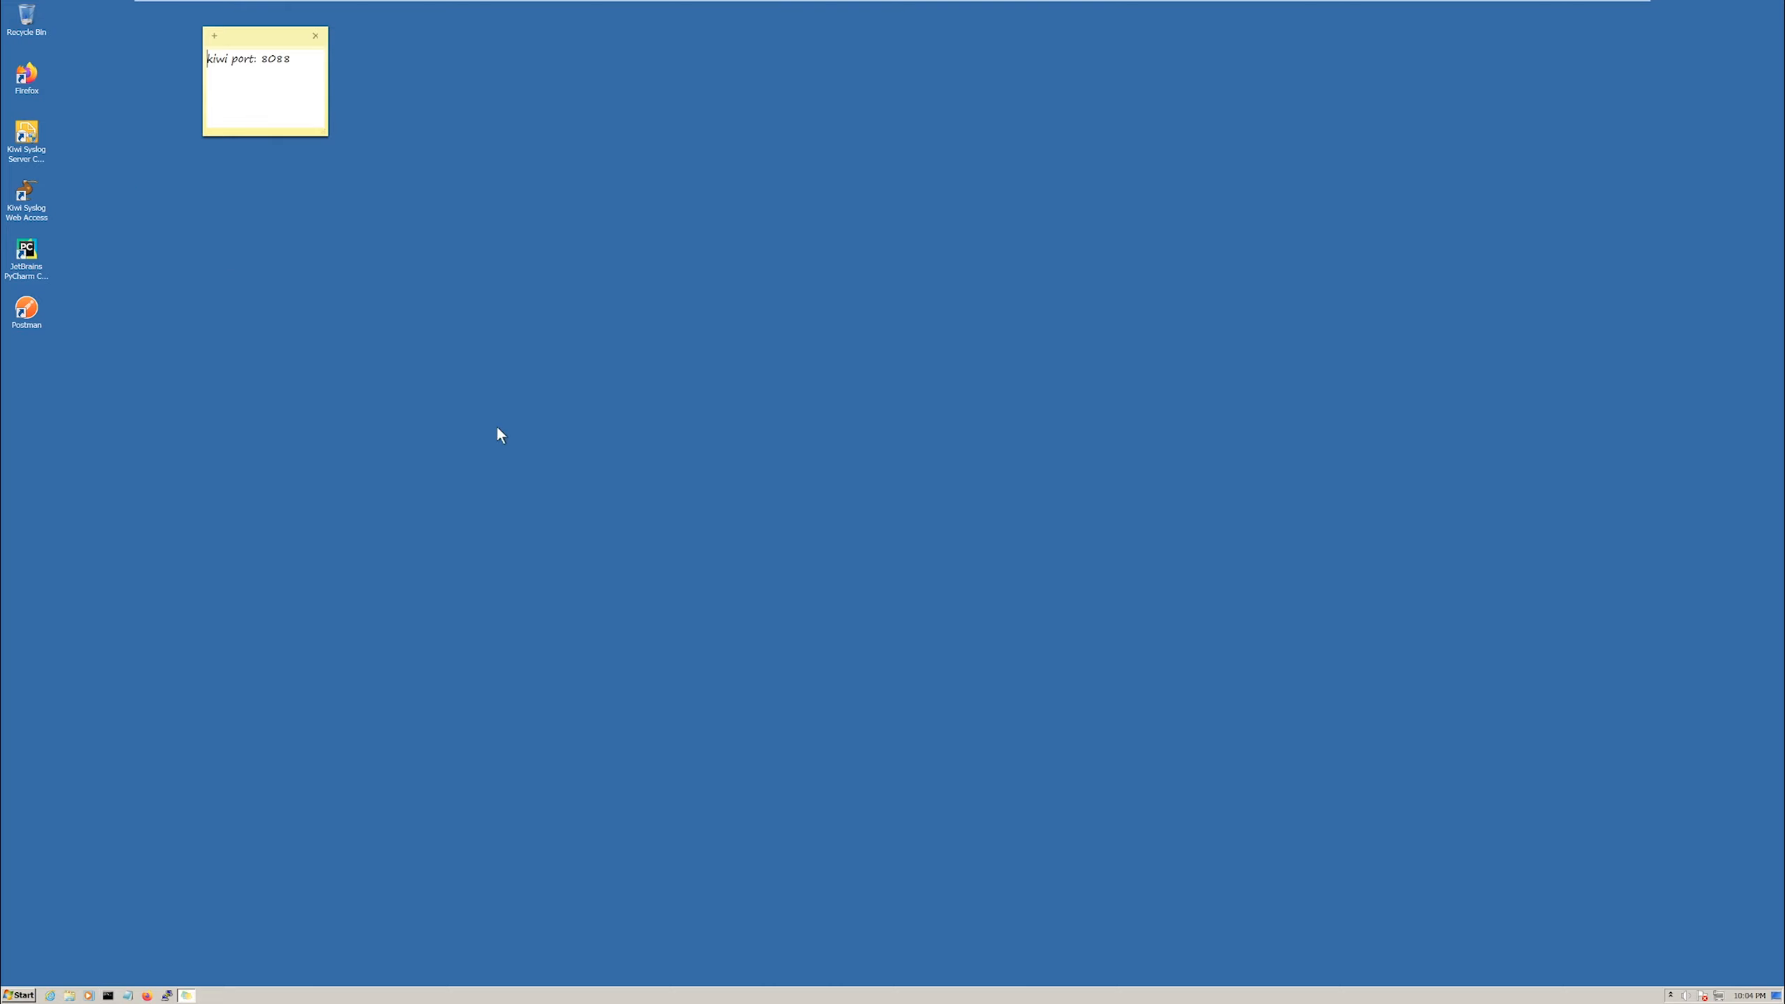
Switch to PuTTY, open an SSH session to 20.20.20.4 and move its window toward the middle of the desktop
left_click(926, 513)
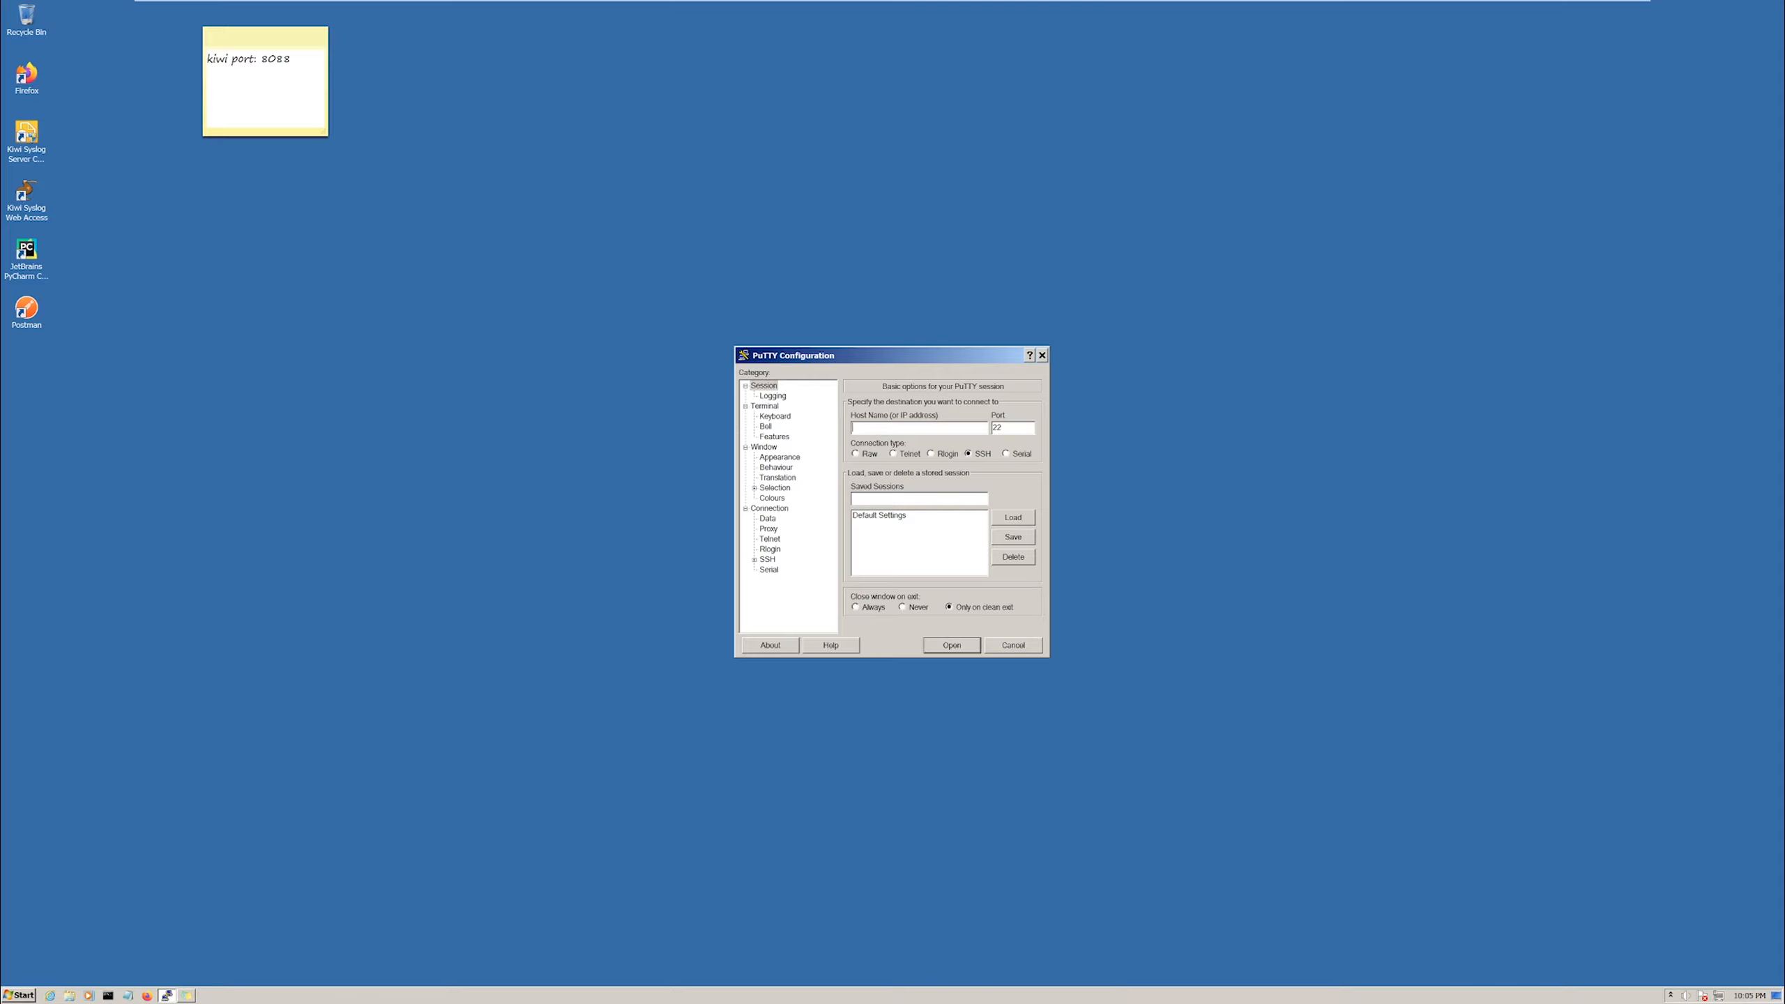
type("20.20.20.4")
left_click(953, 646)
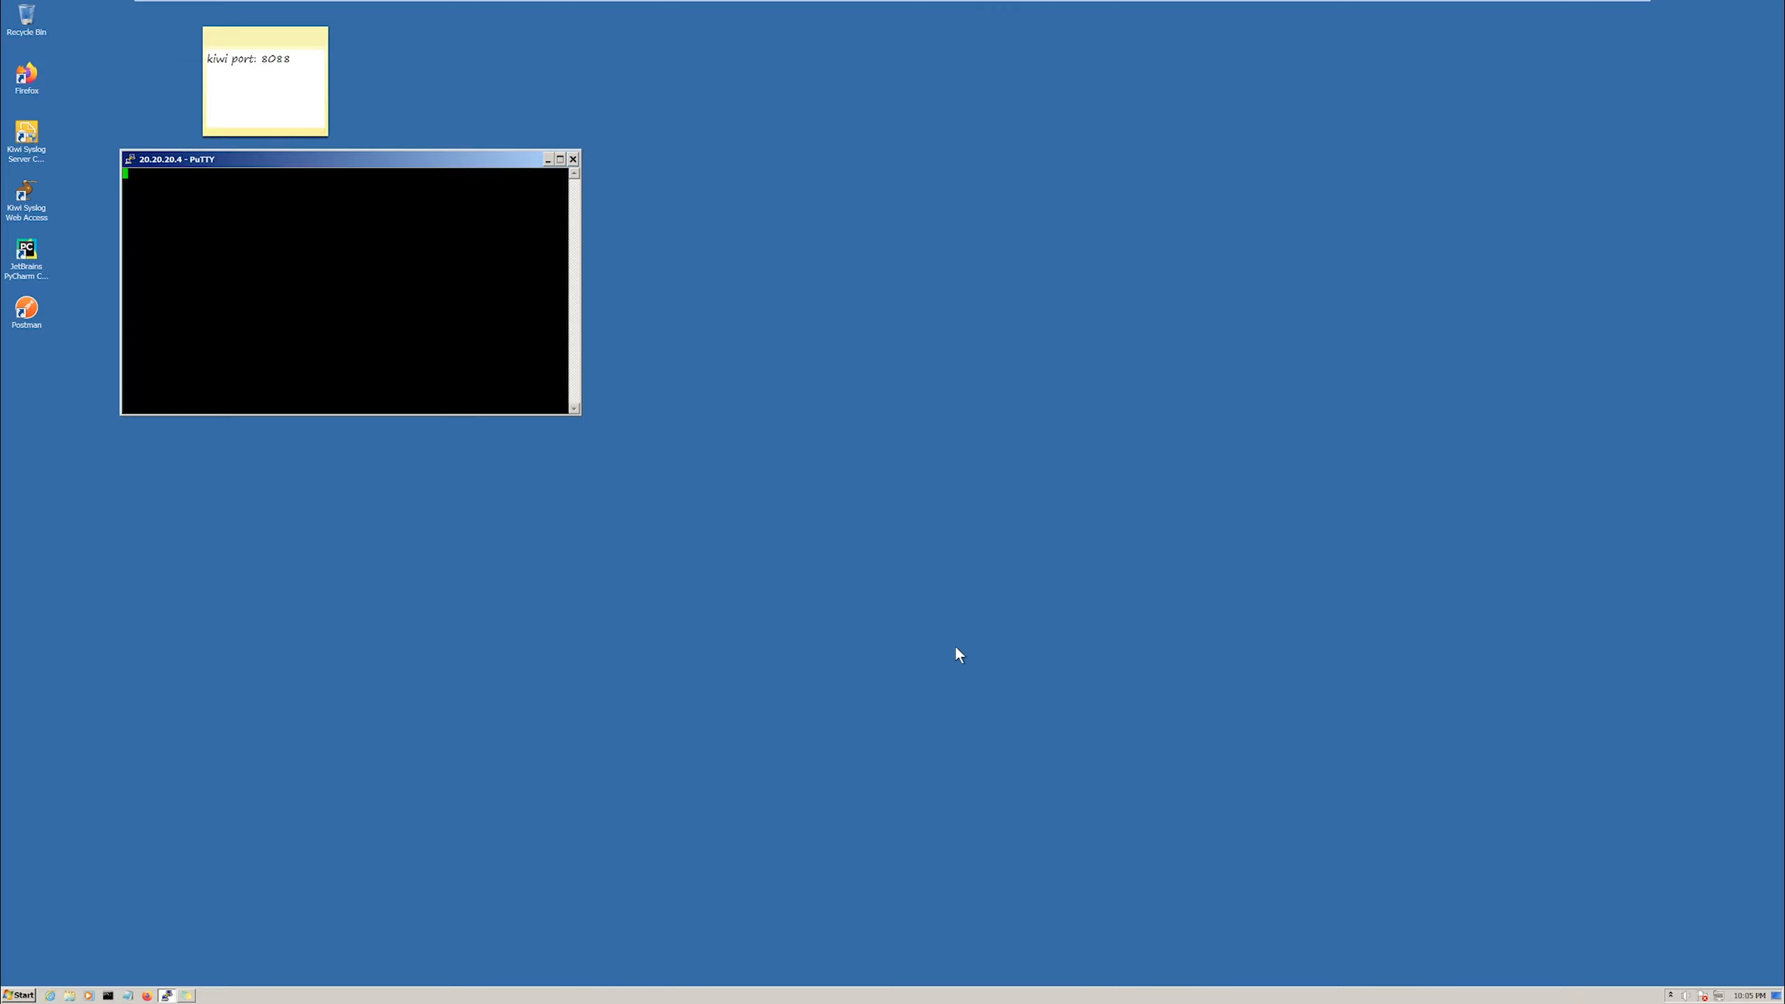
left_click_drag(283, 157, 782, 250)
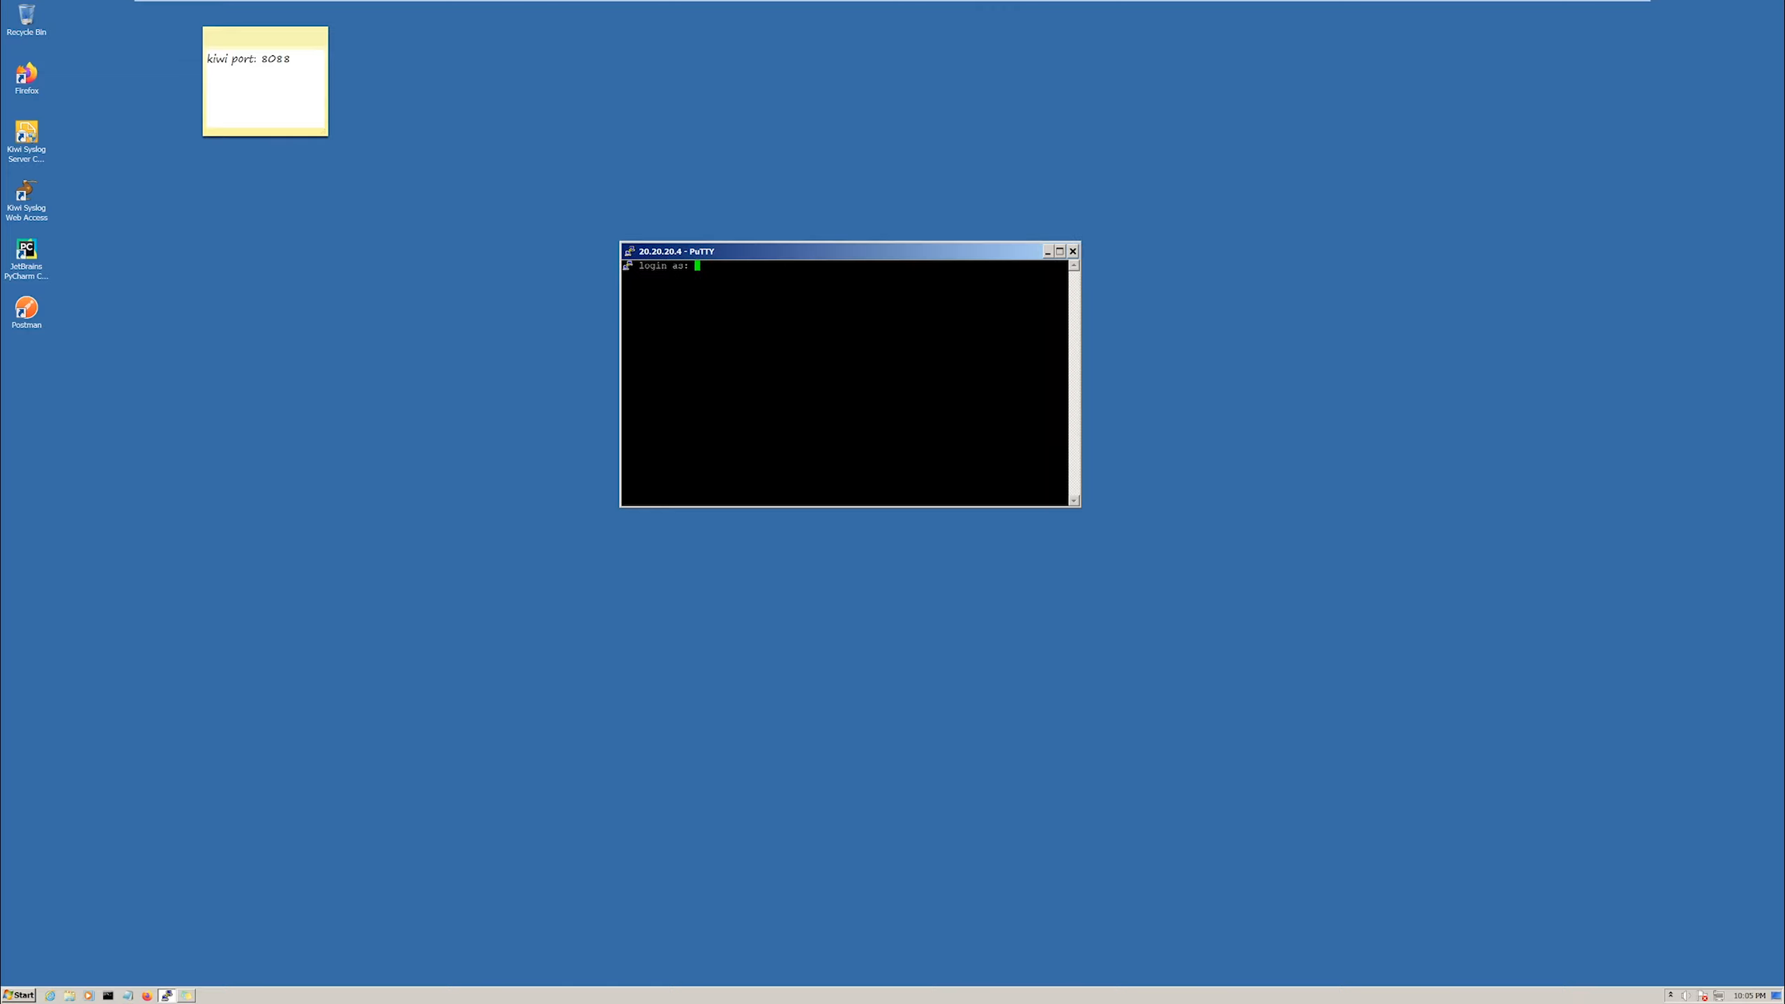
Log in to the SSH session as ubuntu with the account password
type("adm")
key("BackSpace")
key("BackSpace")
key("BackSpace")
type("ubuntu")
key("Return")
key("Return")
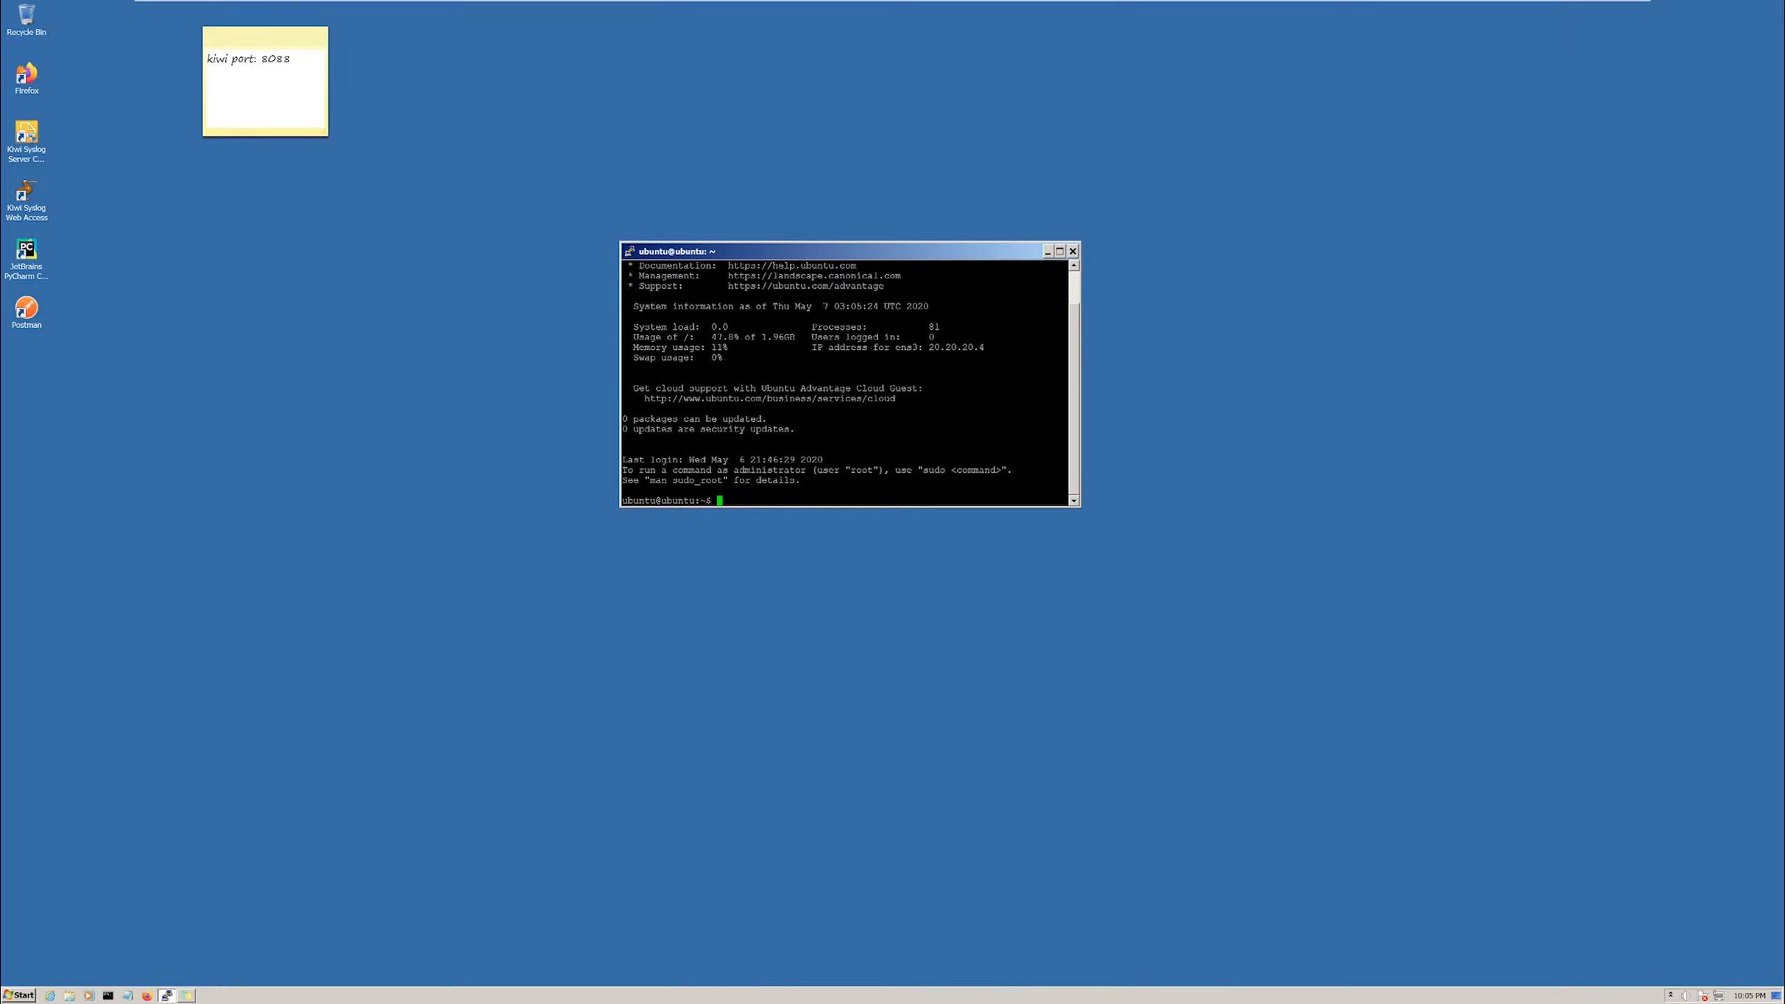
List the home directory with ls, go up one level with cd .. and list the parent directory's contents
type("ls")
key("Return")
type("cd ..")
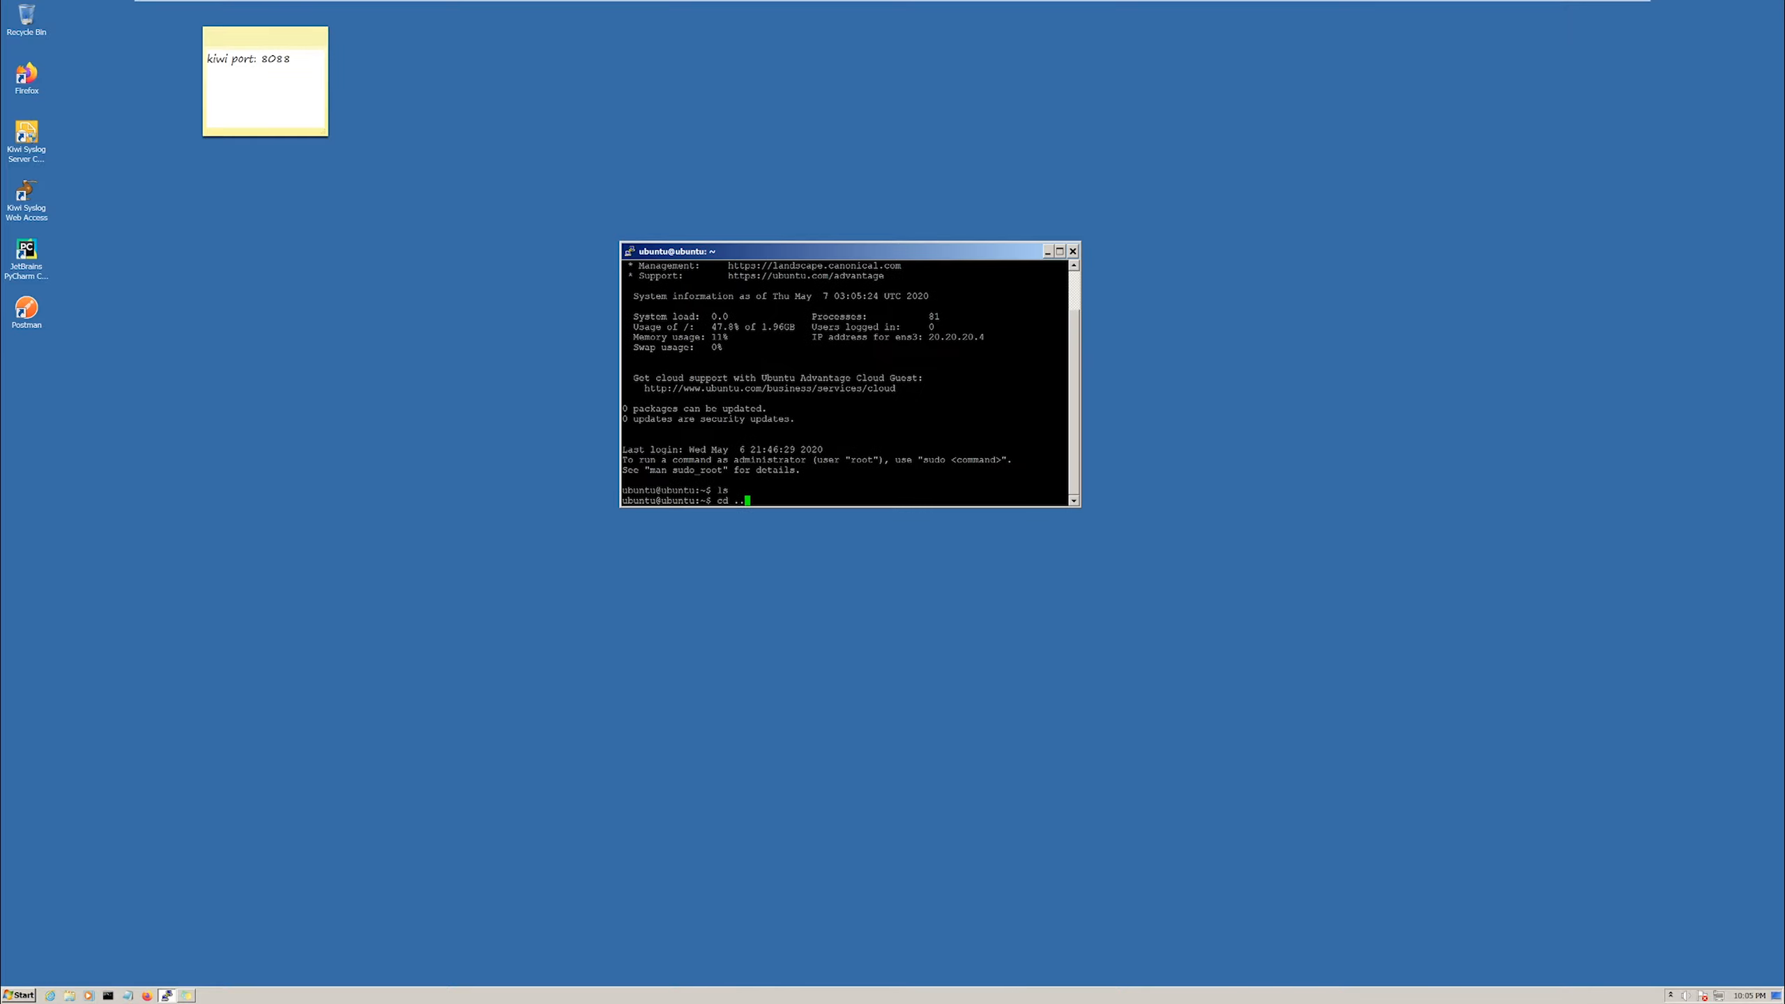
key("Return")
type("ls")
key("Return")
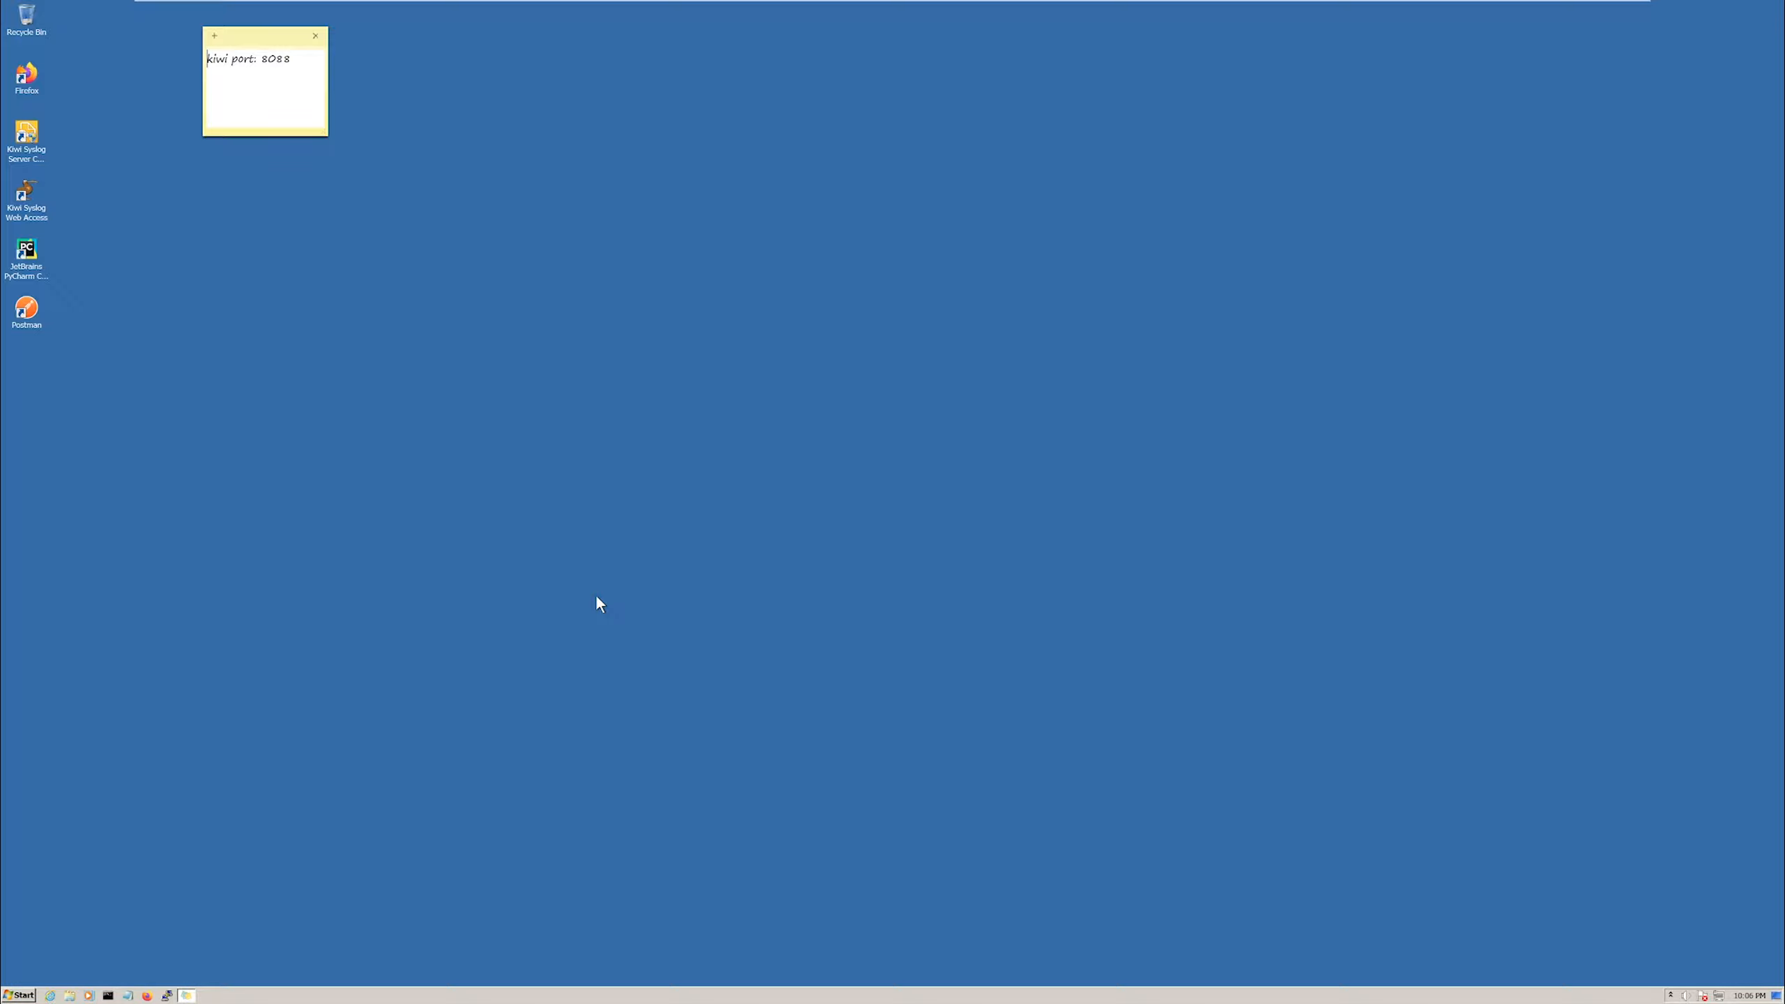
Reopen the GlobalProtect agent and disconnect the VPN
left_click(1671, 995)
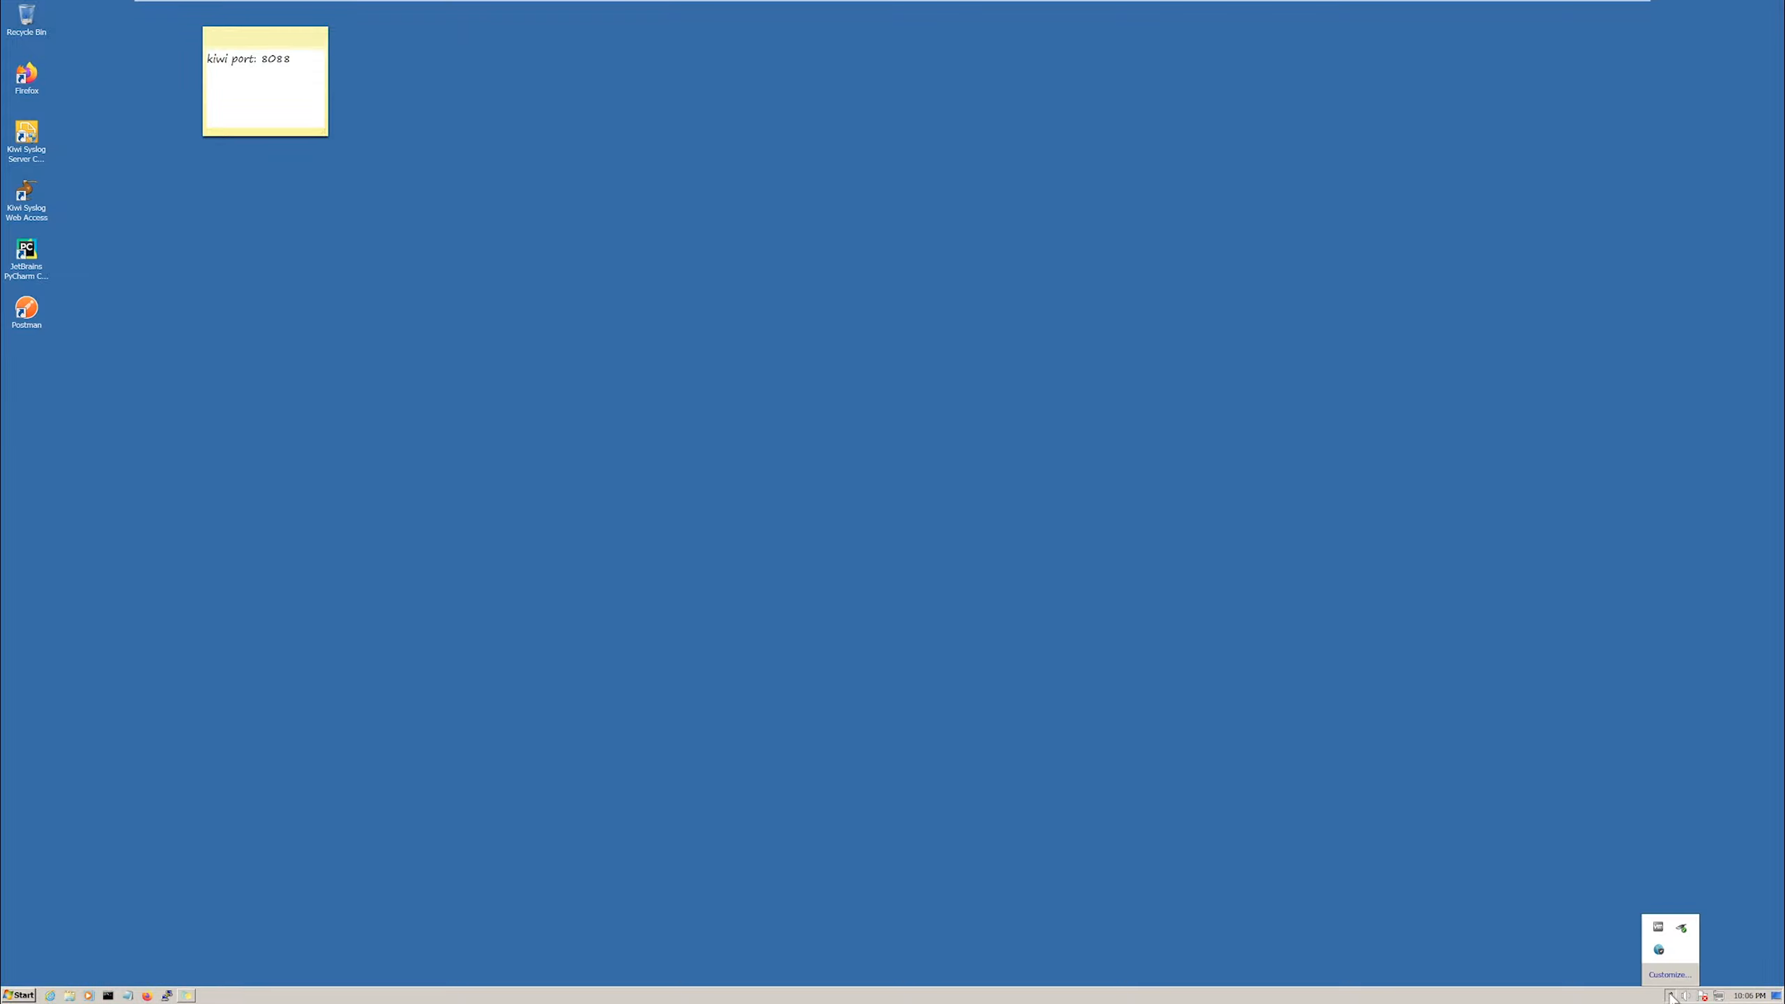
left_click(1661, 947)
left_click(1736, 957)
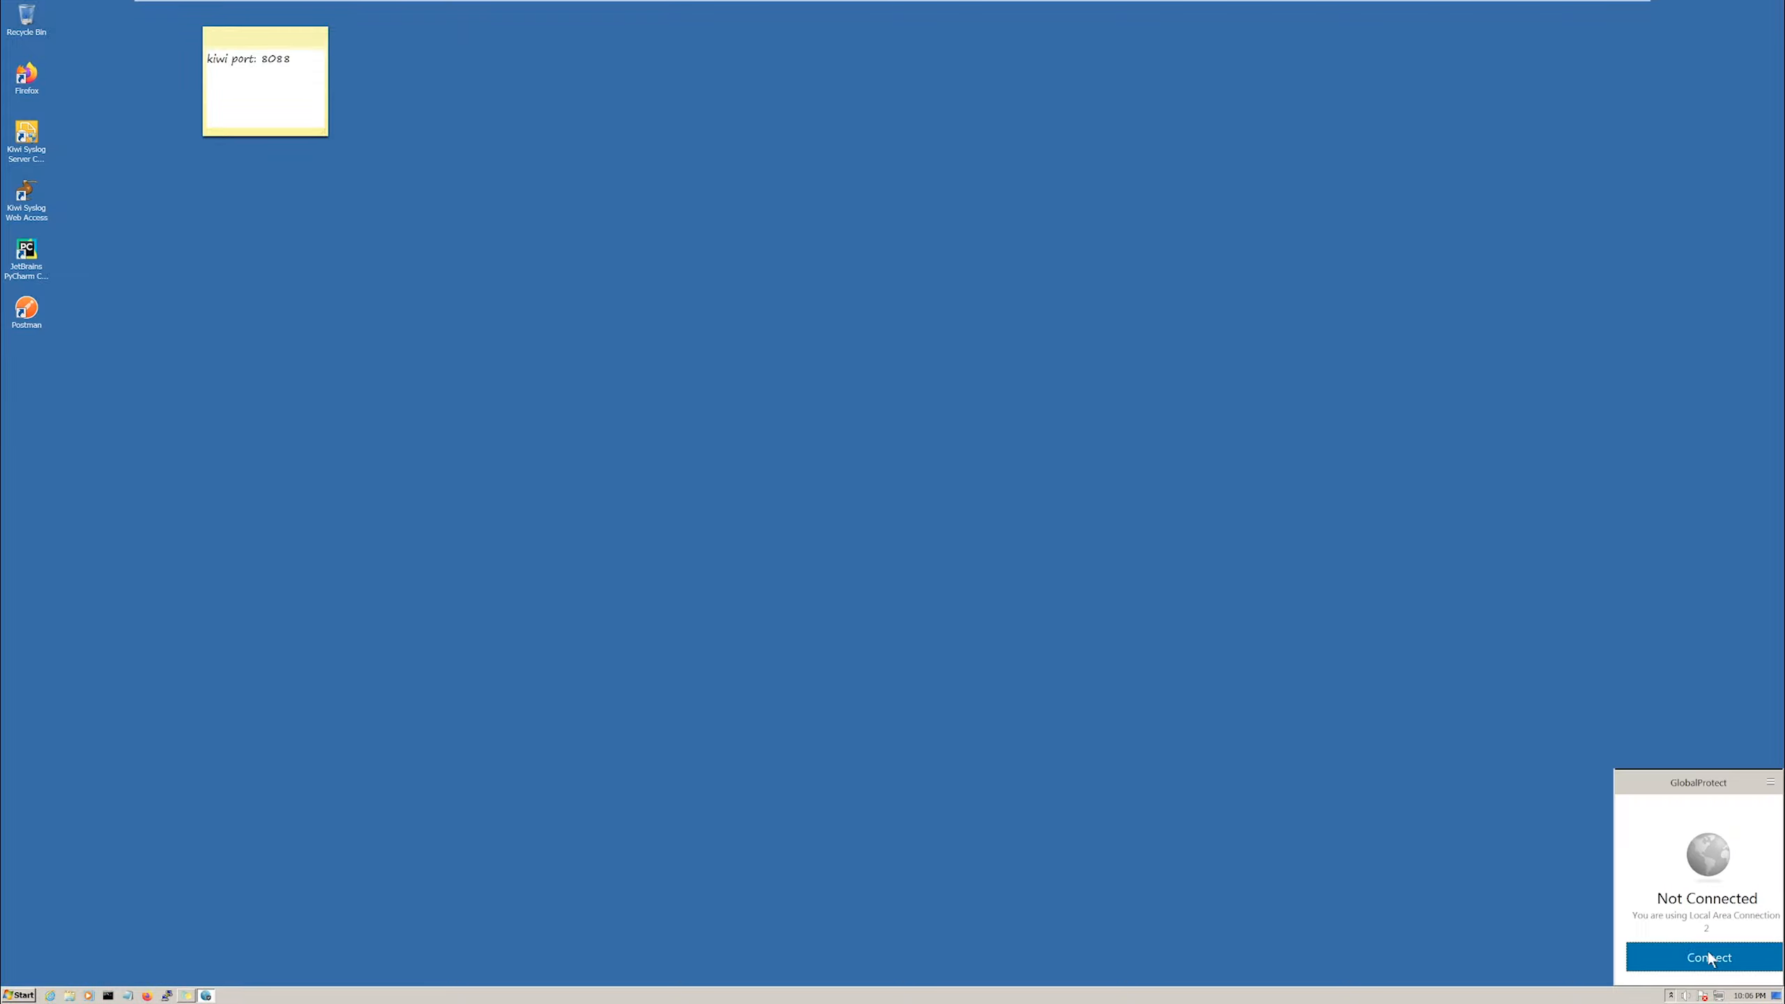